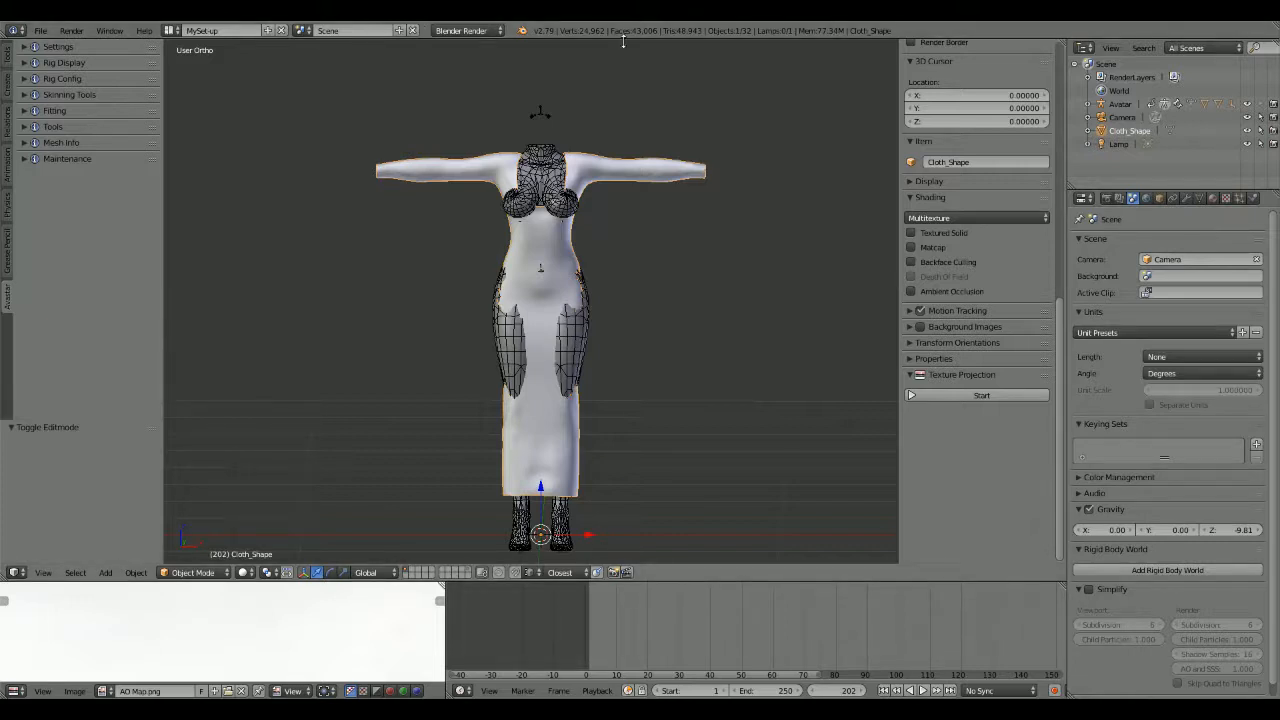
Step: Inspect the Cloth_Shape dress on the avatar and switch it to Edit Mode
middle_click_drag(580, 340, 436, 347)
scroll(498, 296, "up", 4)
middle_click_drag(498, 296, 757, 369)
mouse_move(546, 371)
middle_mouse_down("shift")
mouse_move(529, 289)
mouse_move(505, 409)
mouse_move(541, 379)
middle_mouse_up("shift")
scroll(540, 378, "down", 7)
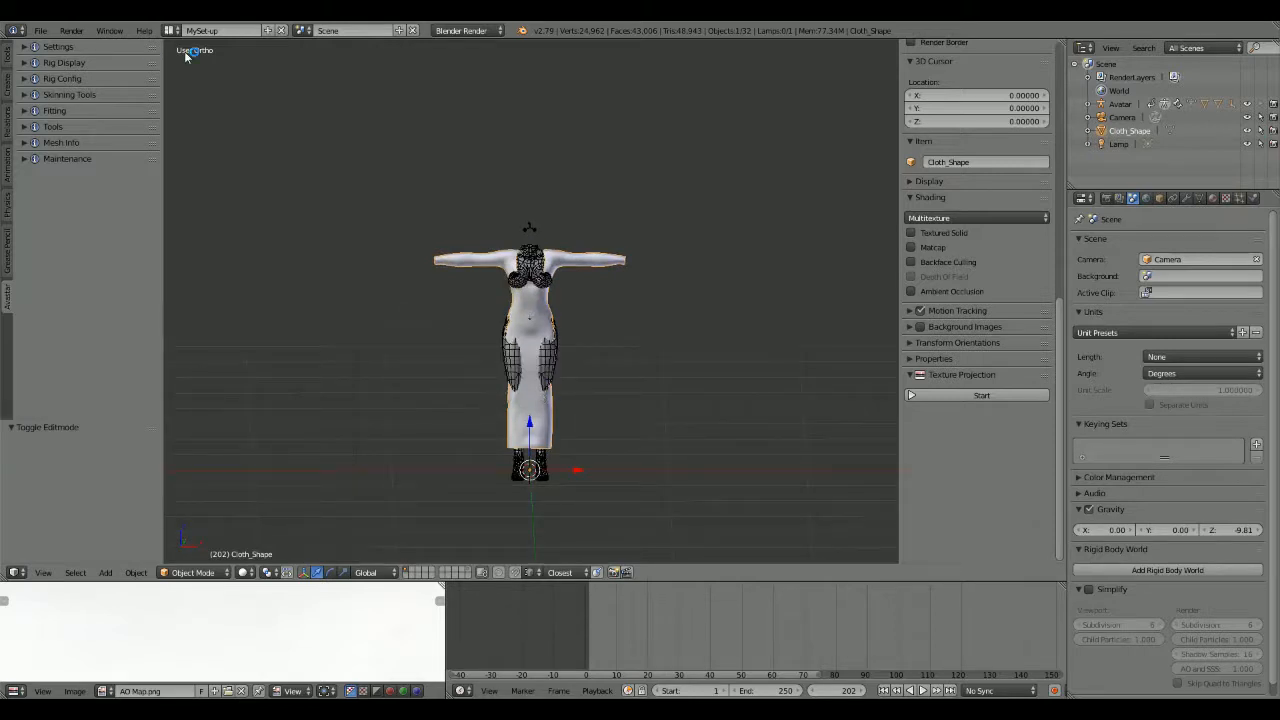
scroll(559, 376, "up", 5)
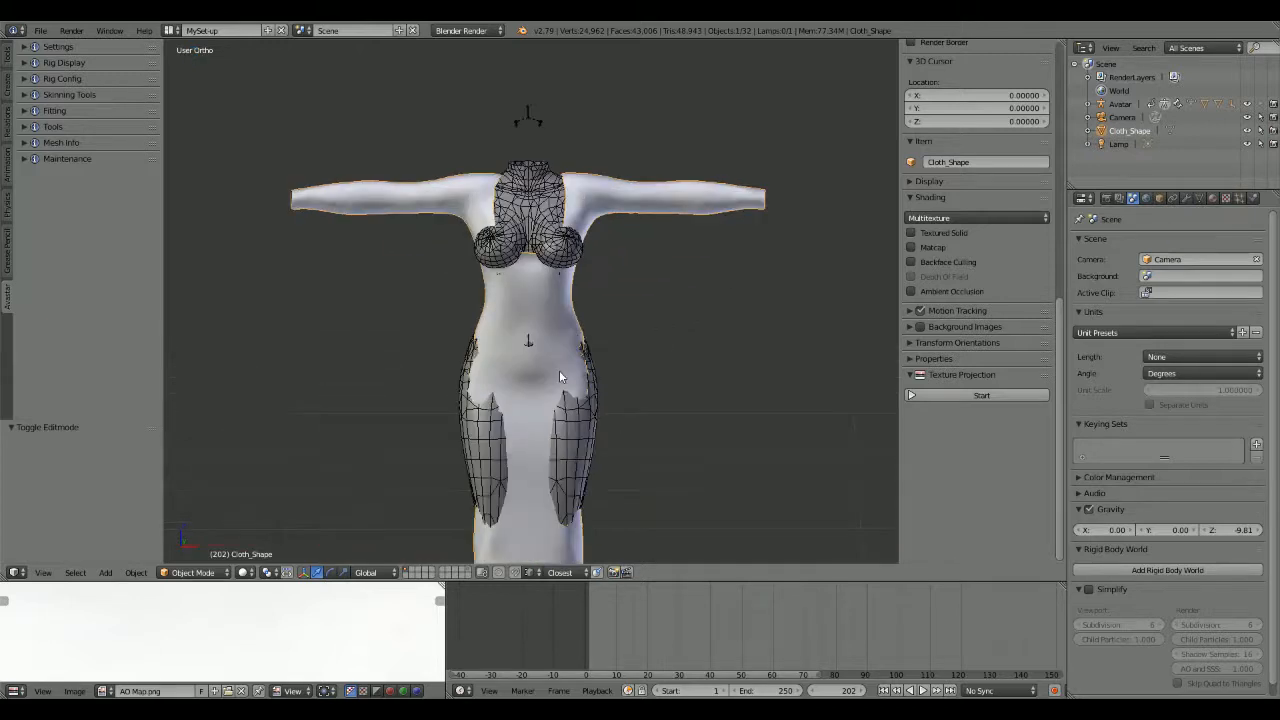
left_click(193, 572)
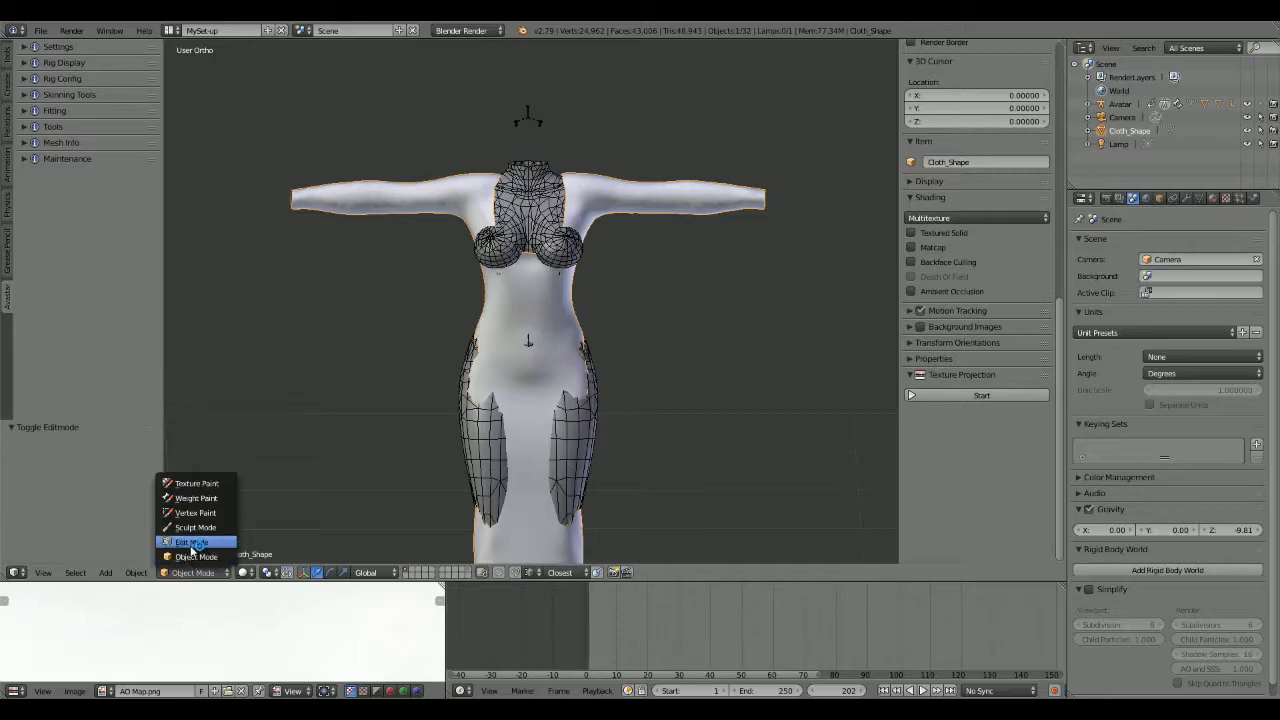
left_click(195, 540)
Step: Try to move one vertex at the side of the dress's hip outward about 0.017 along X with proportional editing, and undo it
scroll(656, 446, "up", 2)
scroll(656, 446, "up", 5)
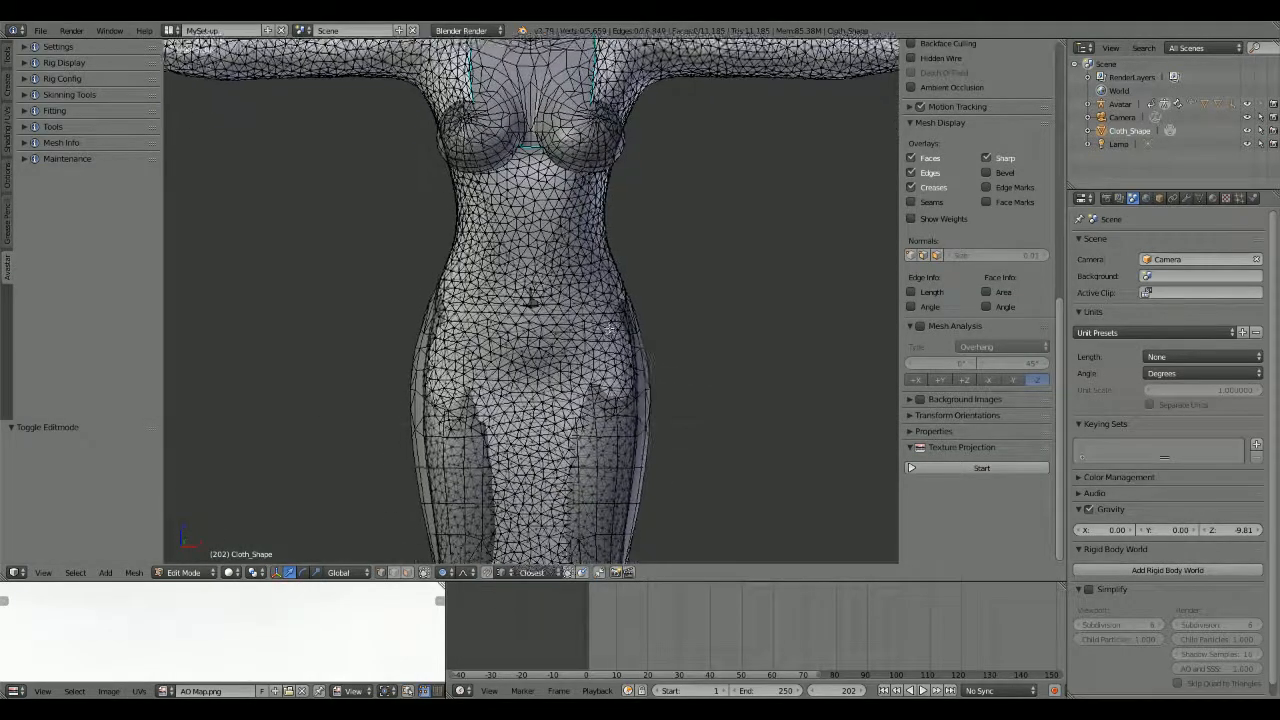
middle_click_drag(545, 327, 545, 281)
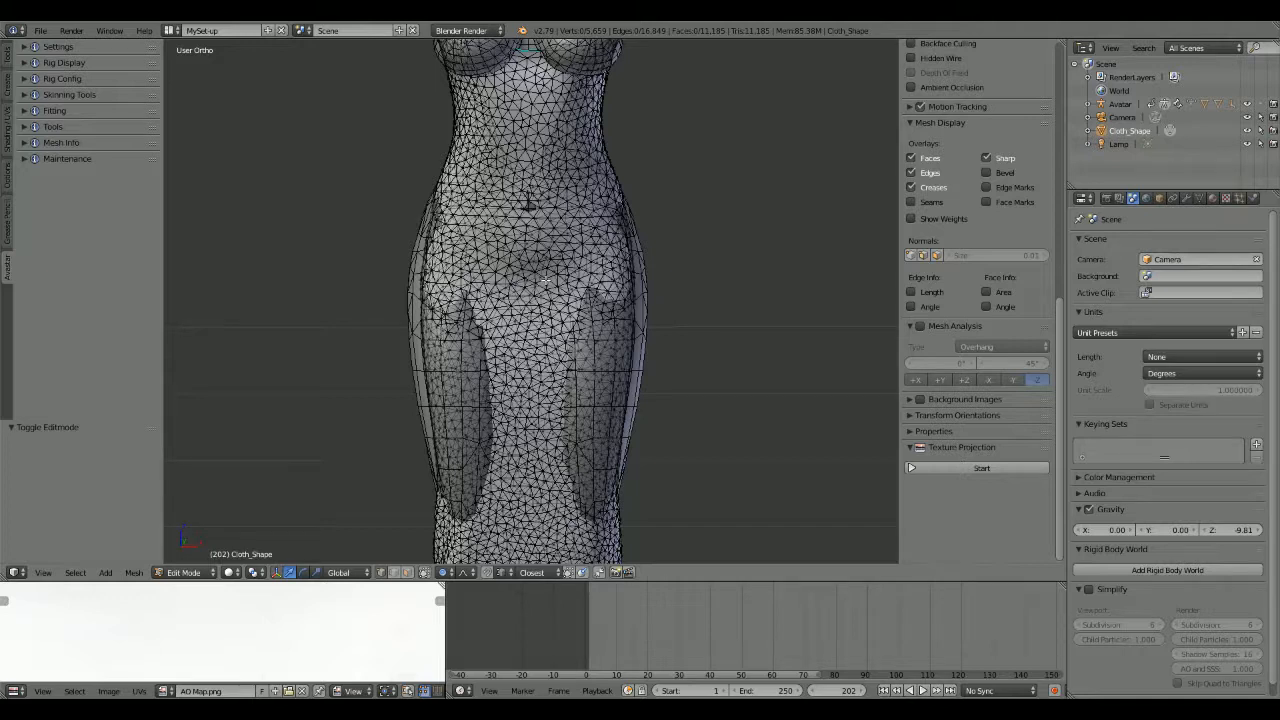
scroll(977, 300, "up", 3)
key("g")
key("x")
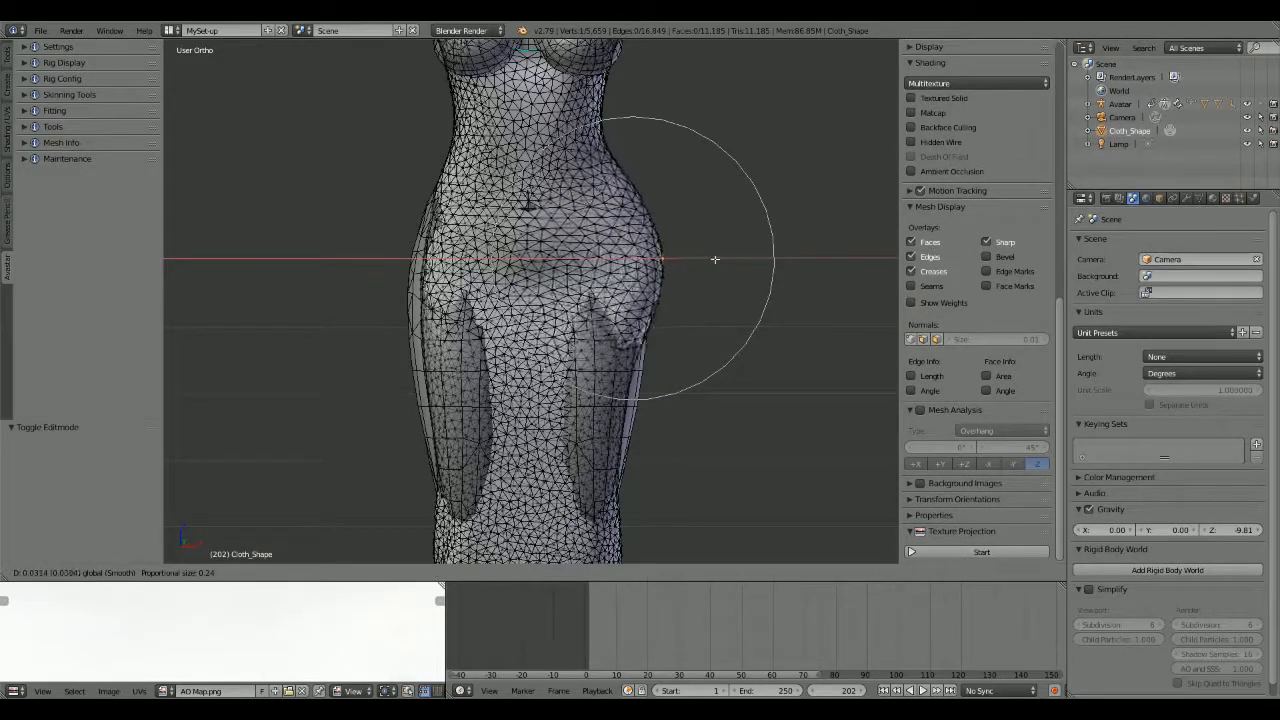
left_click(691, 260)
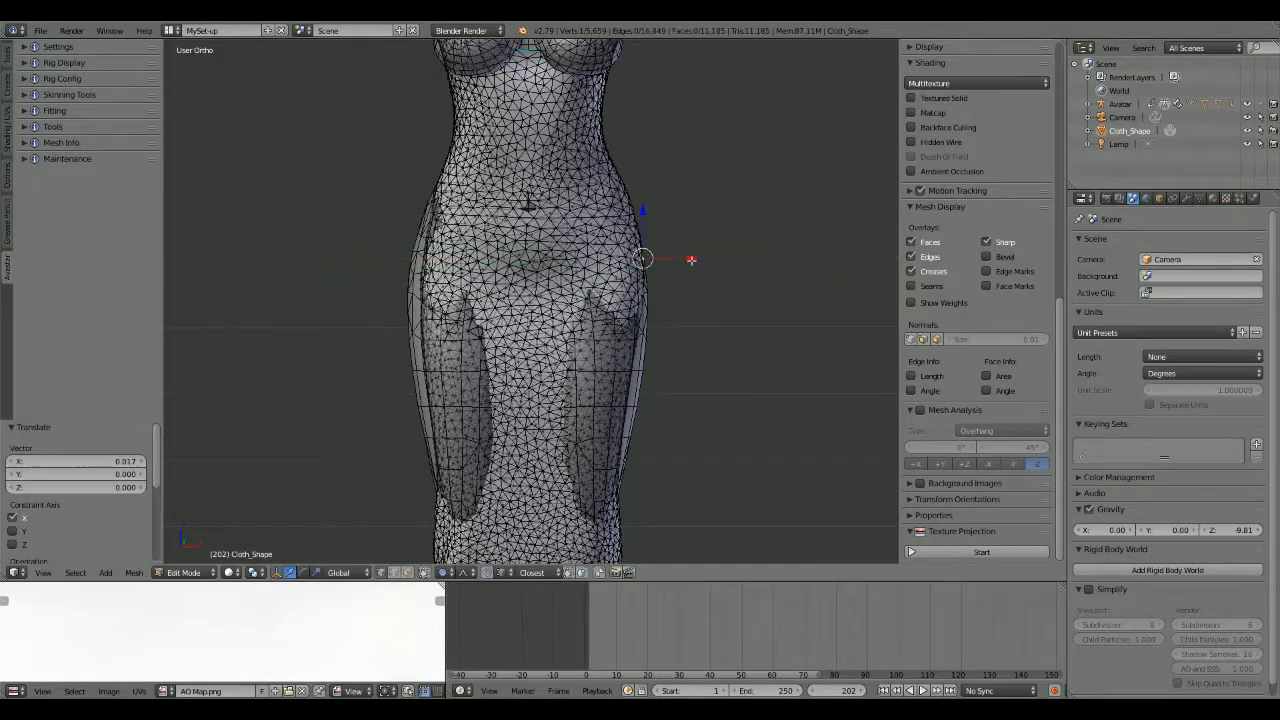
key("ctrl+z")
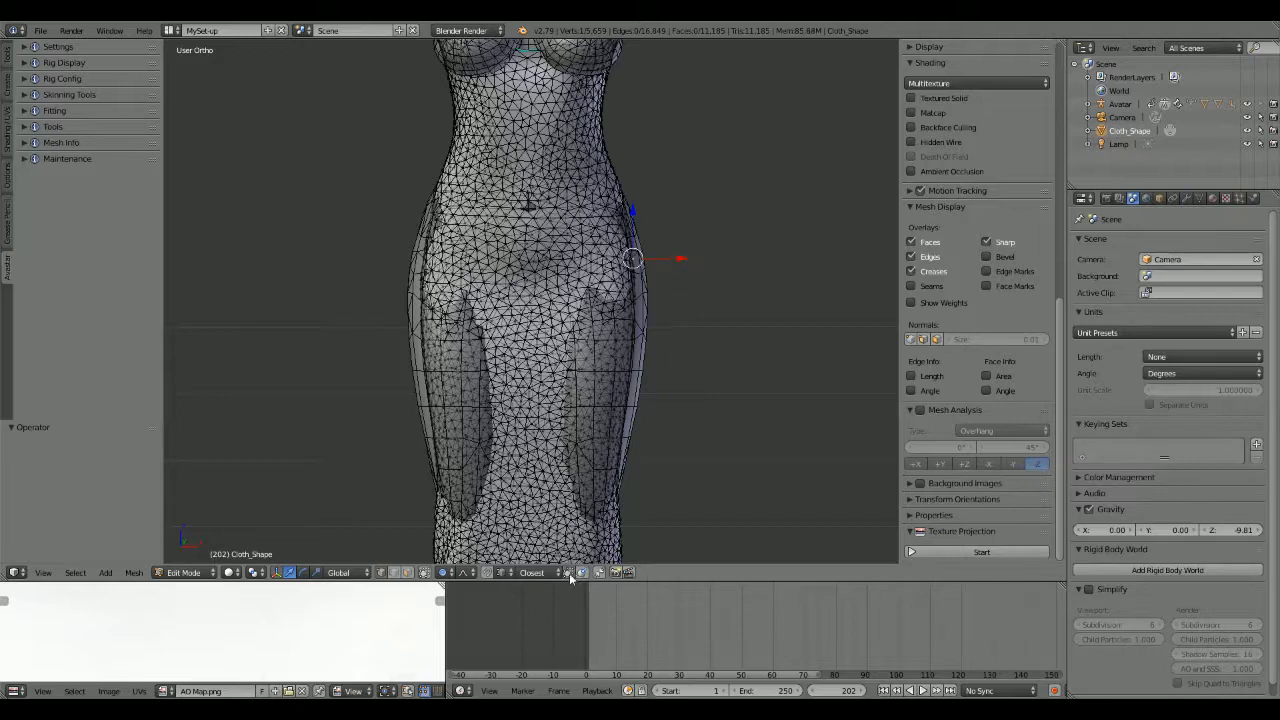
Step: Limit selection to visible geometry, and select and deselect the entire dress mesh
left_click(425, 572)
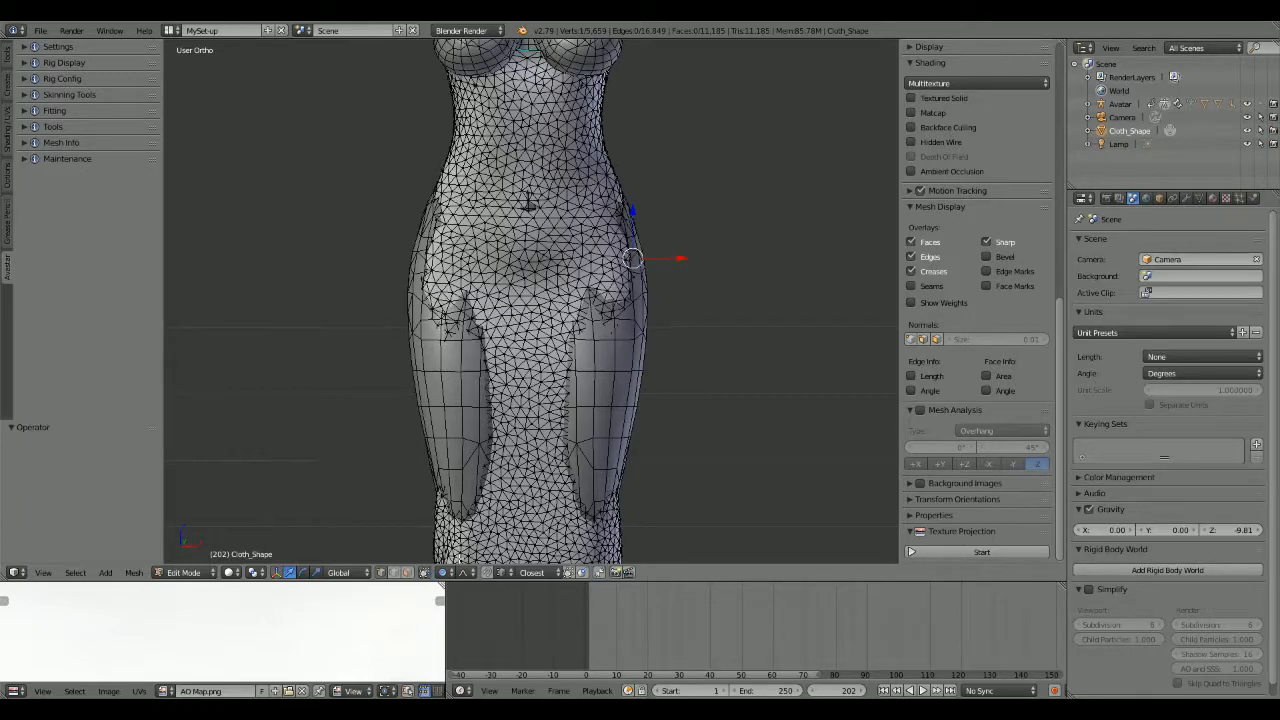
key("a")
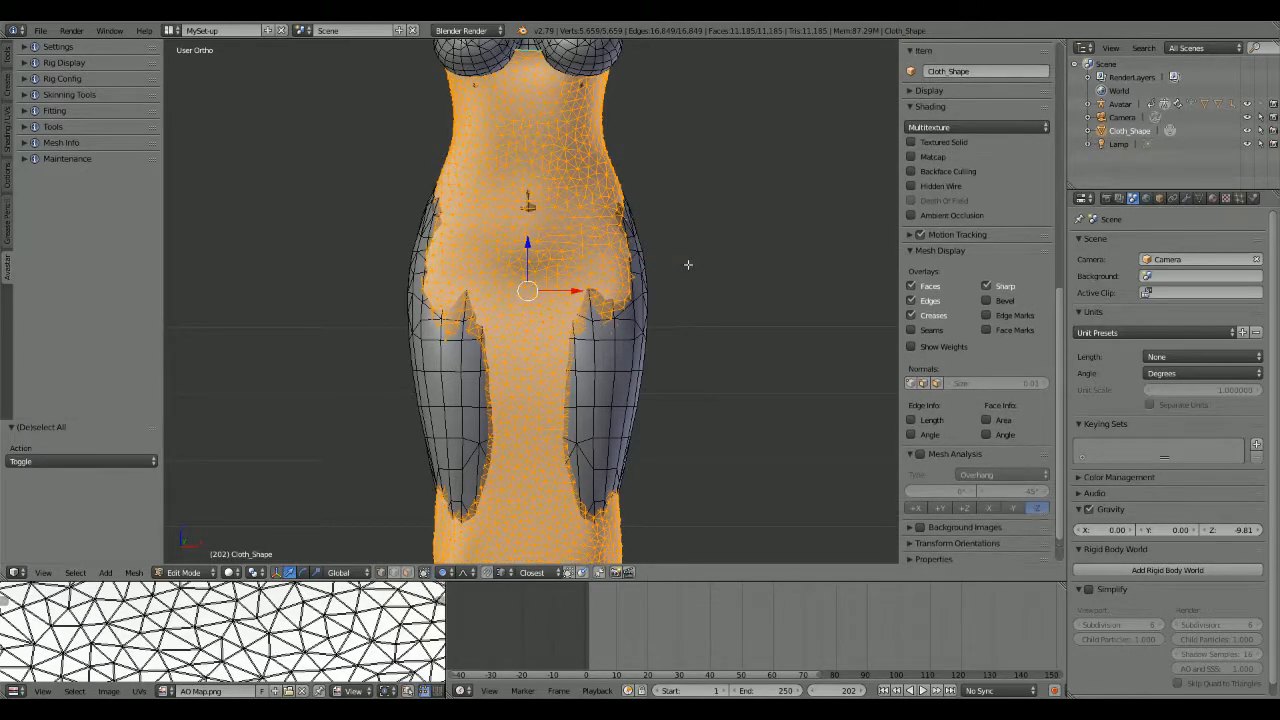
key("a")
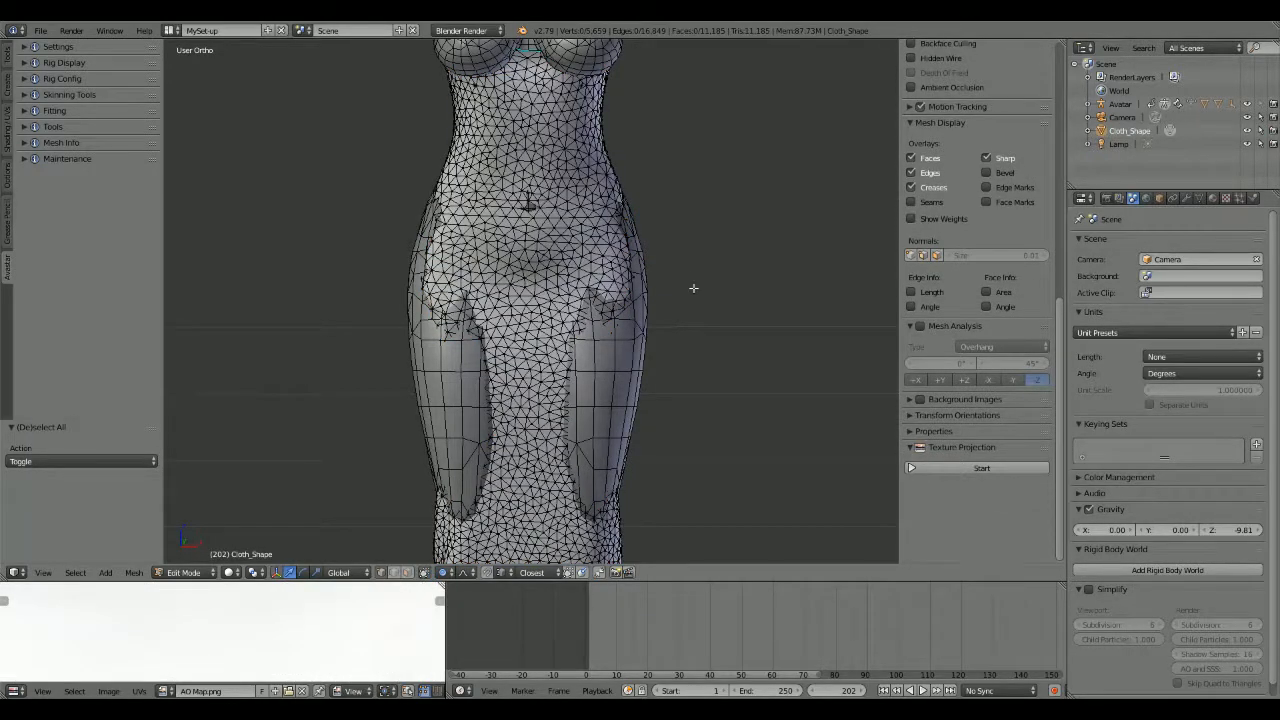
Step: Examine the dress mesh around the waist and hips, and turn off the limit to visible geometry
middle_click_drag(587, 218, 552, 287, "shift")
scroll(565, 395, "up", 3)
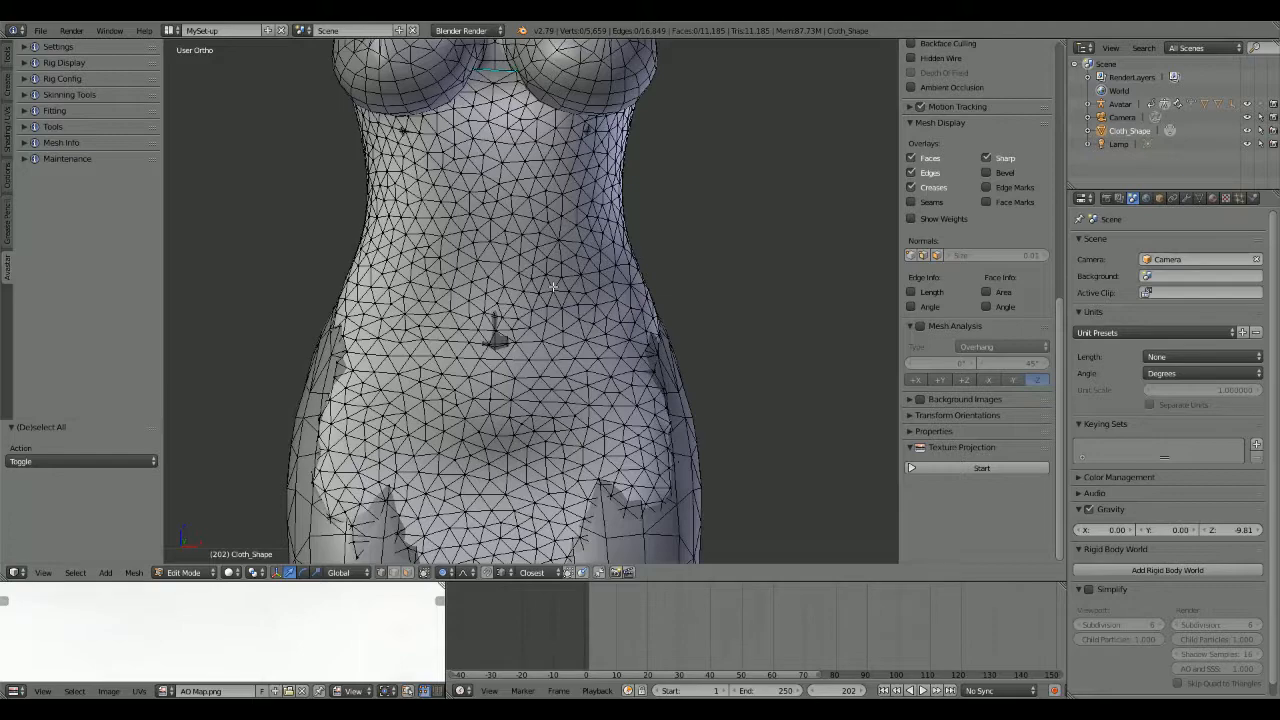
middle_click_drag(553, 287, 543, 128, "shift")
scroll(545, 82, "down", 3)
scroll(539, 135, "down", 2)
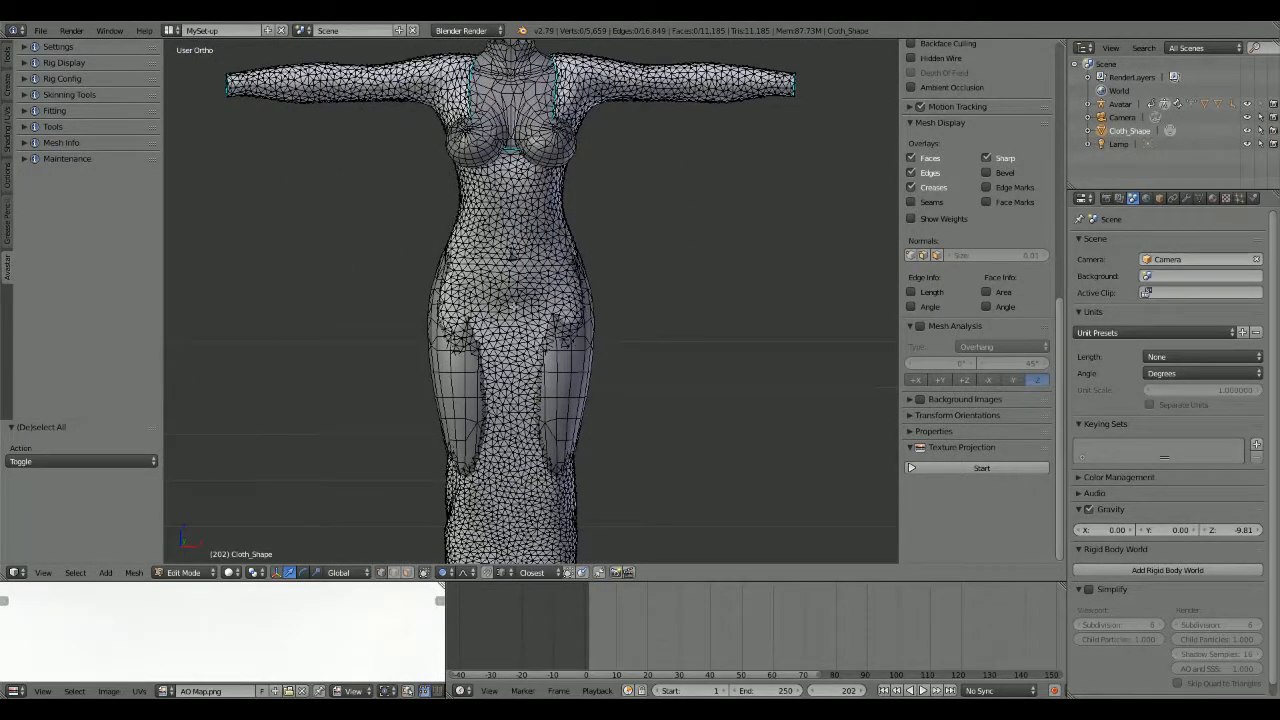
middle_click_drag(514, 307, 514, 297)
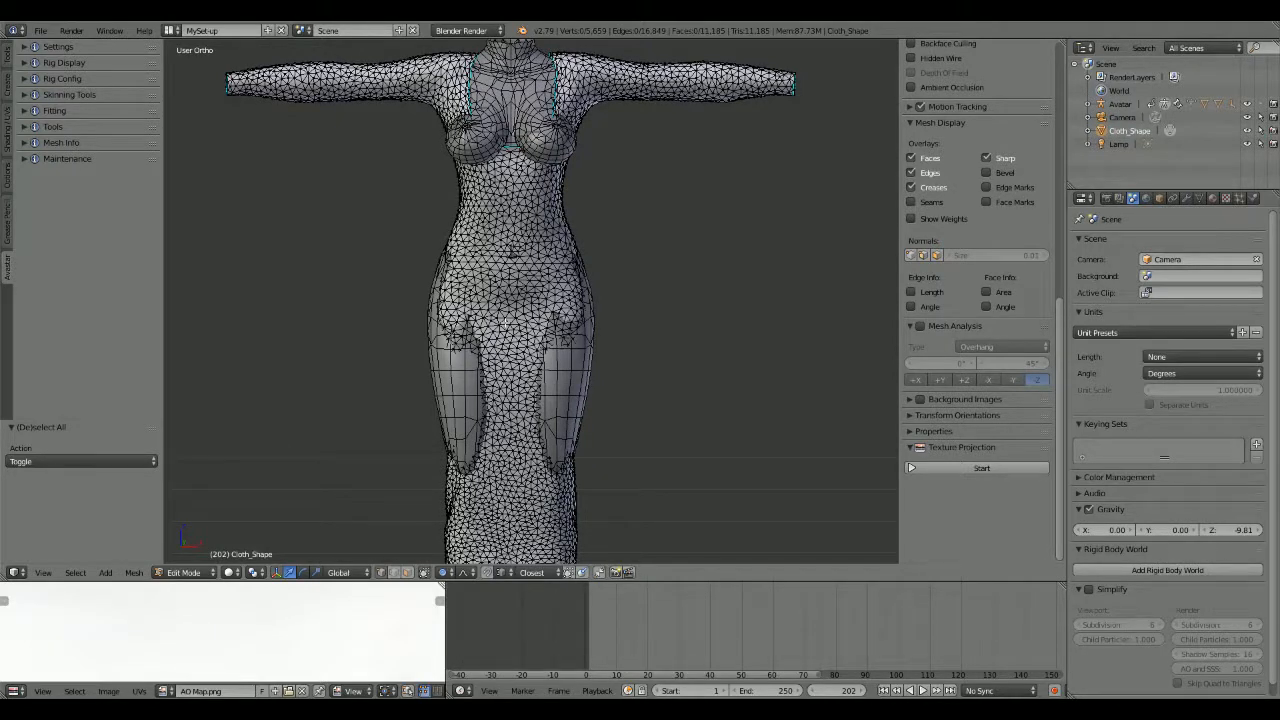
scroll(604, 362, "up", 3)
middle_click_drag(604, 362, 592, 406, "shift")
scroll(592, 406, "up", 1)
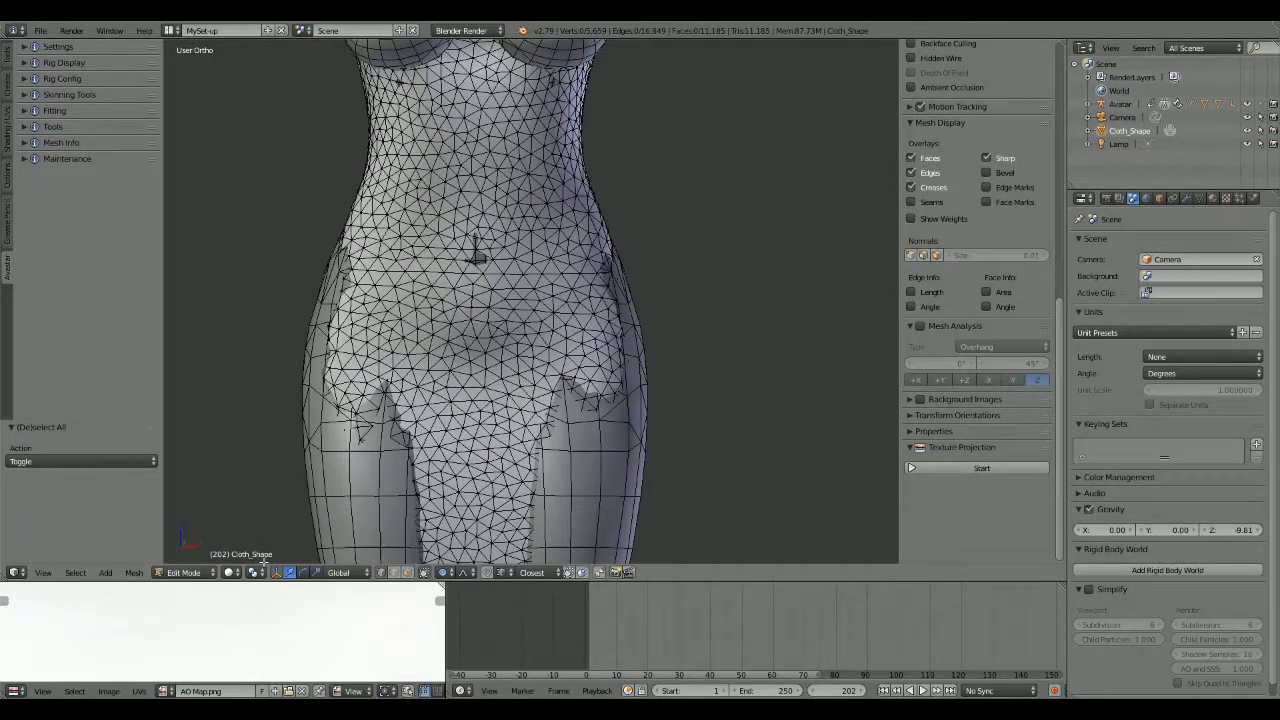
left_click(424, 572)
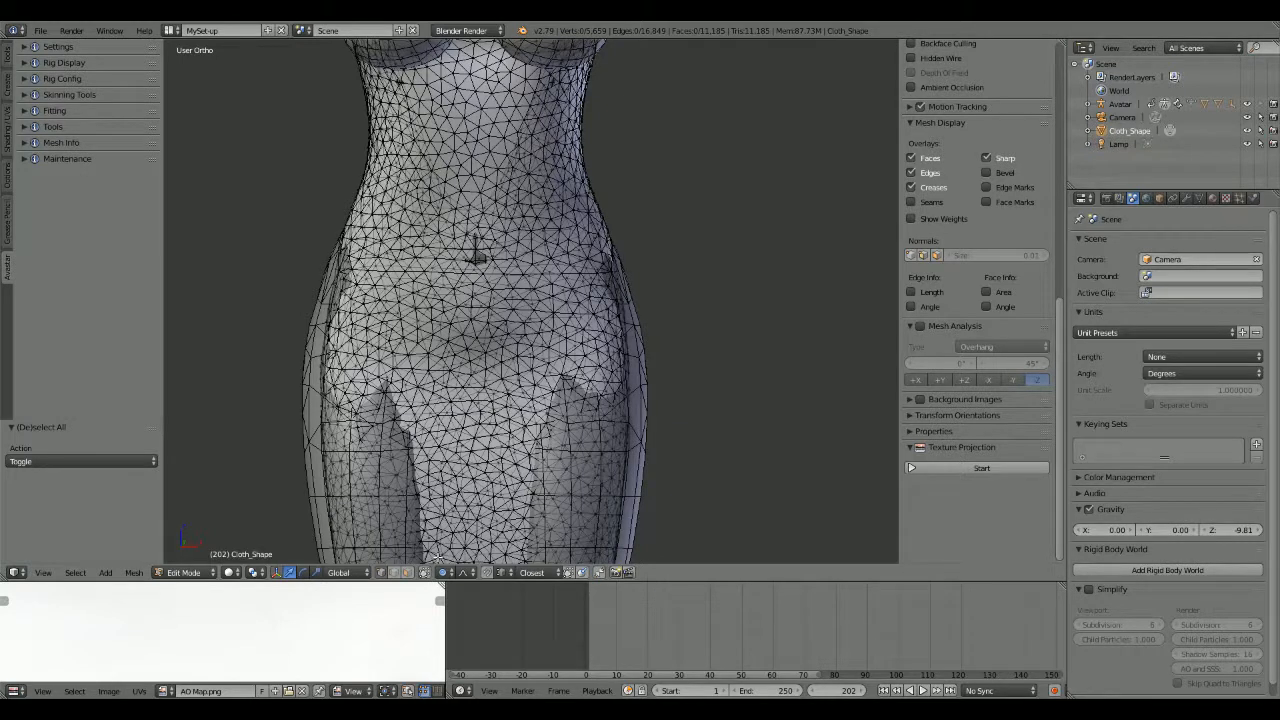
Step: Switch to the front view and select one vertex on each outer side of the dress at hip height
right_click(627, 334)
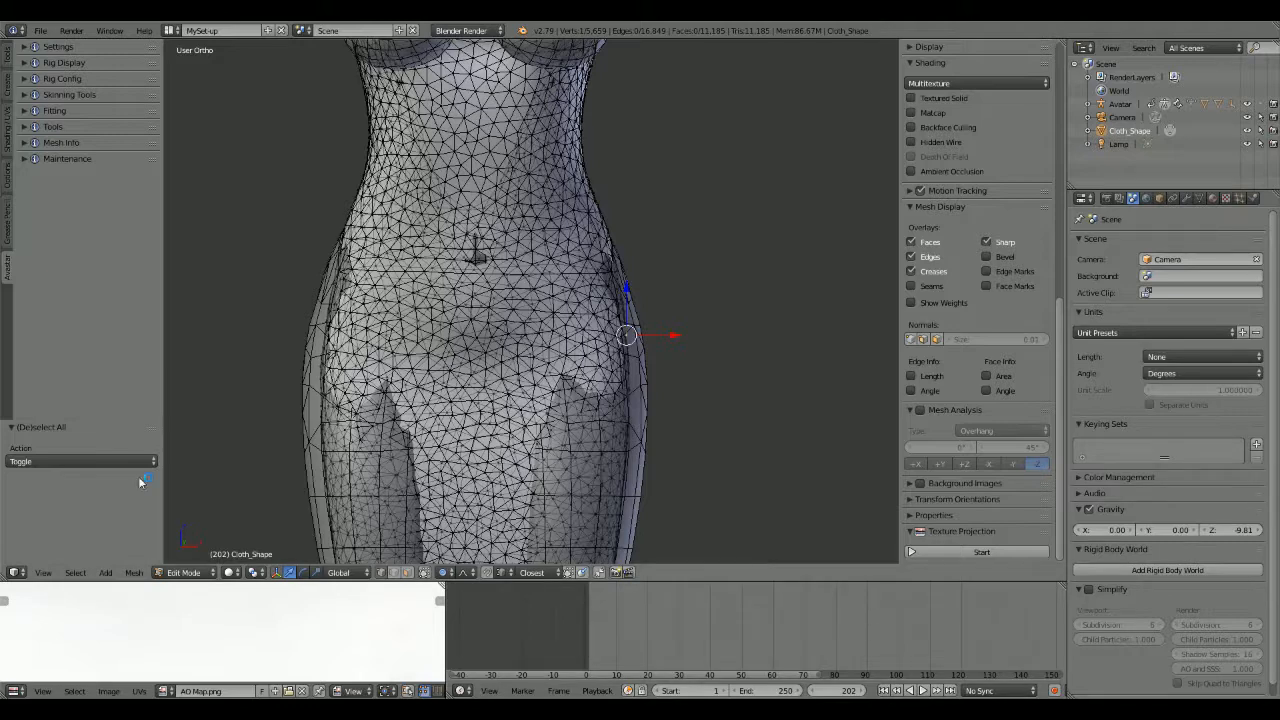
left_click(43, 572)
left_click(66, 484)
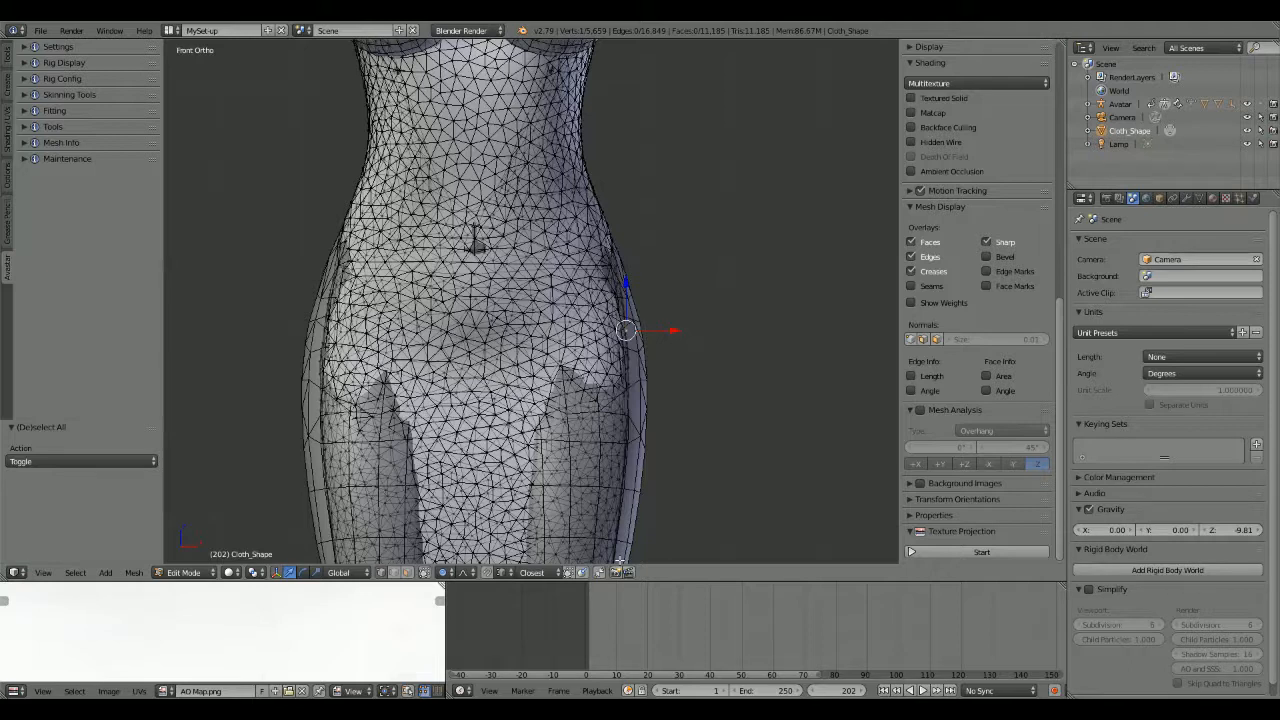
right_click(623, 378)
right_click(626, 422)
middle_click_drag(711, 402, 767, 233, "shift")
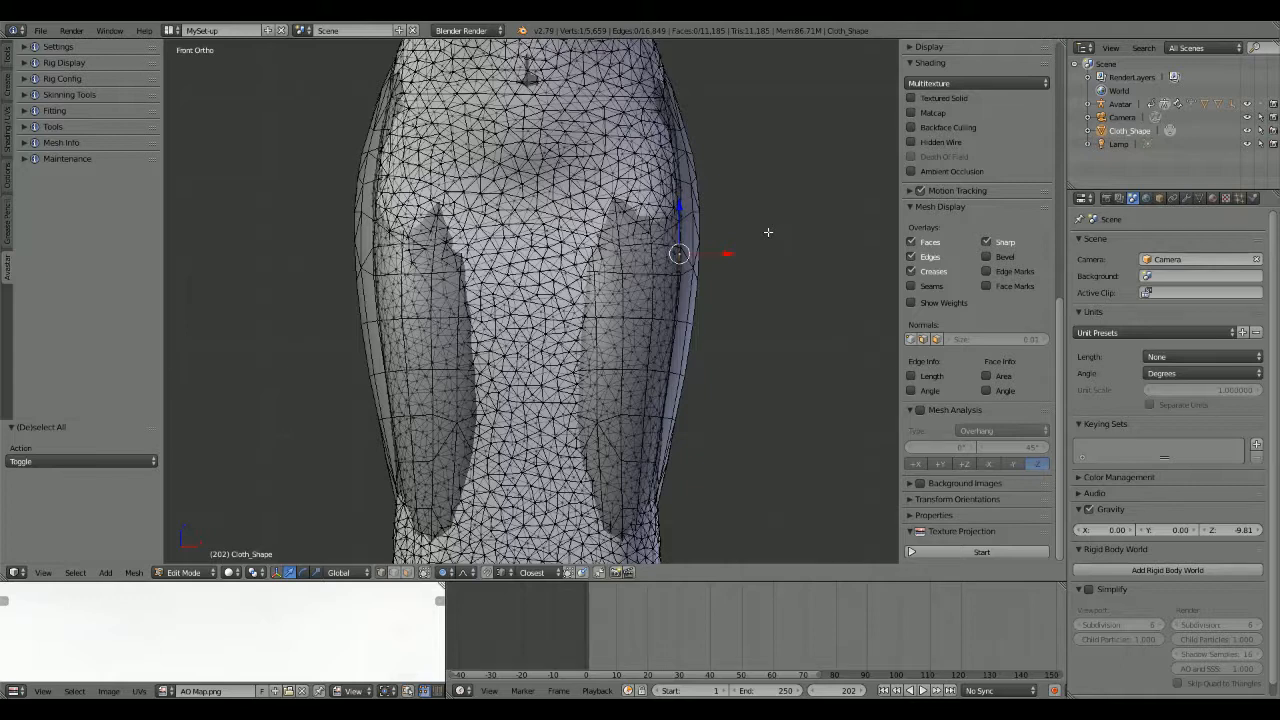
right_click(675, 202)
right_click(680, 199)
right_click(370, 197, "shift")
Step: Check the proportional editing modes and set the falloff to Smooth
left_click(450, 572)
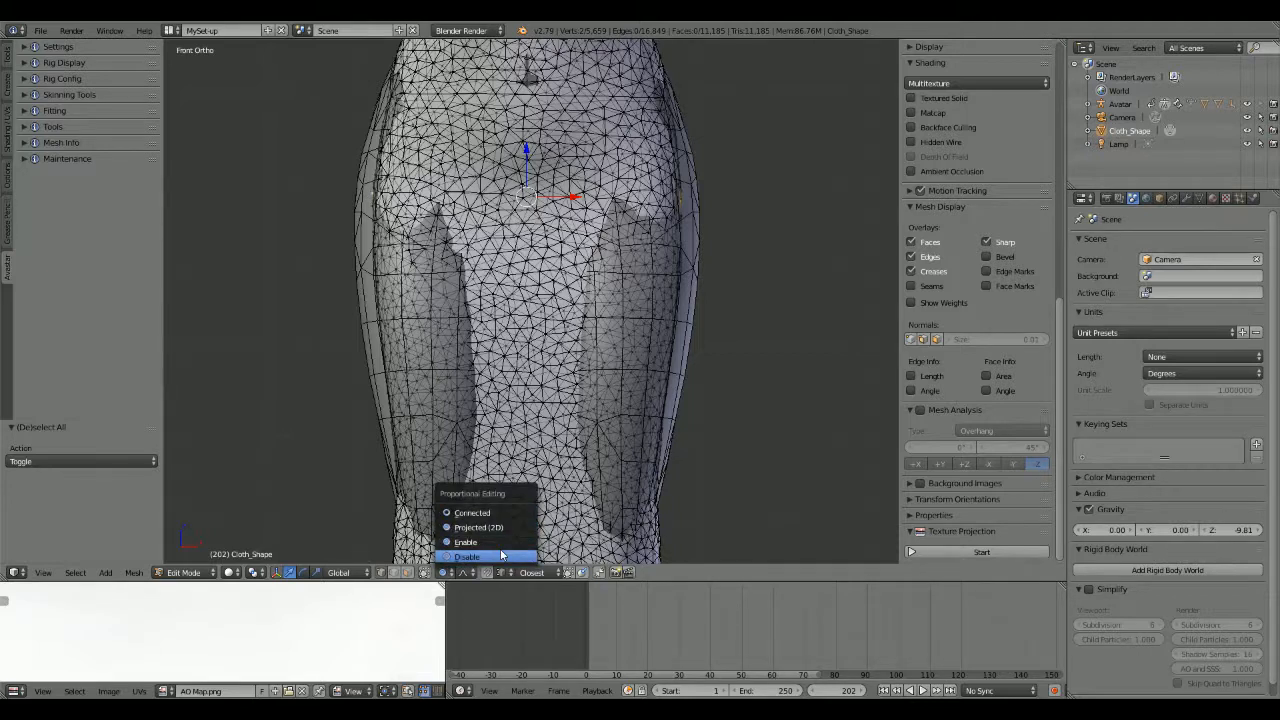
left_click(465, 573)
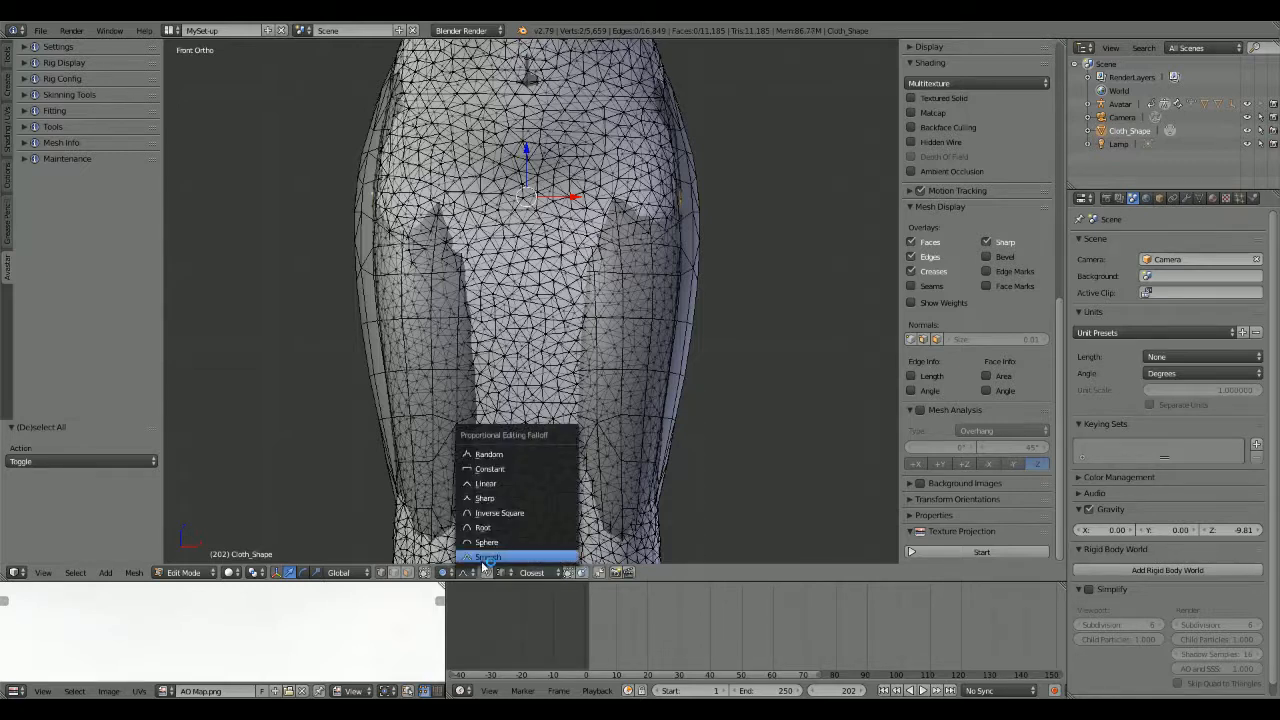
left_click(536, 558)
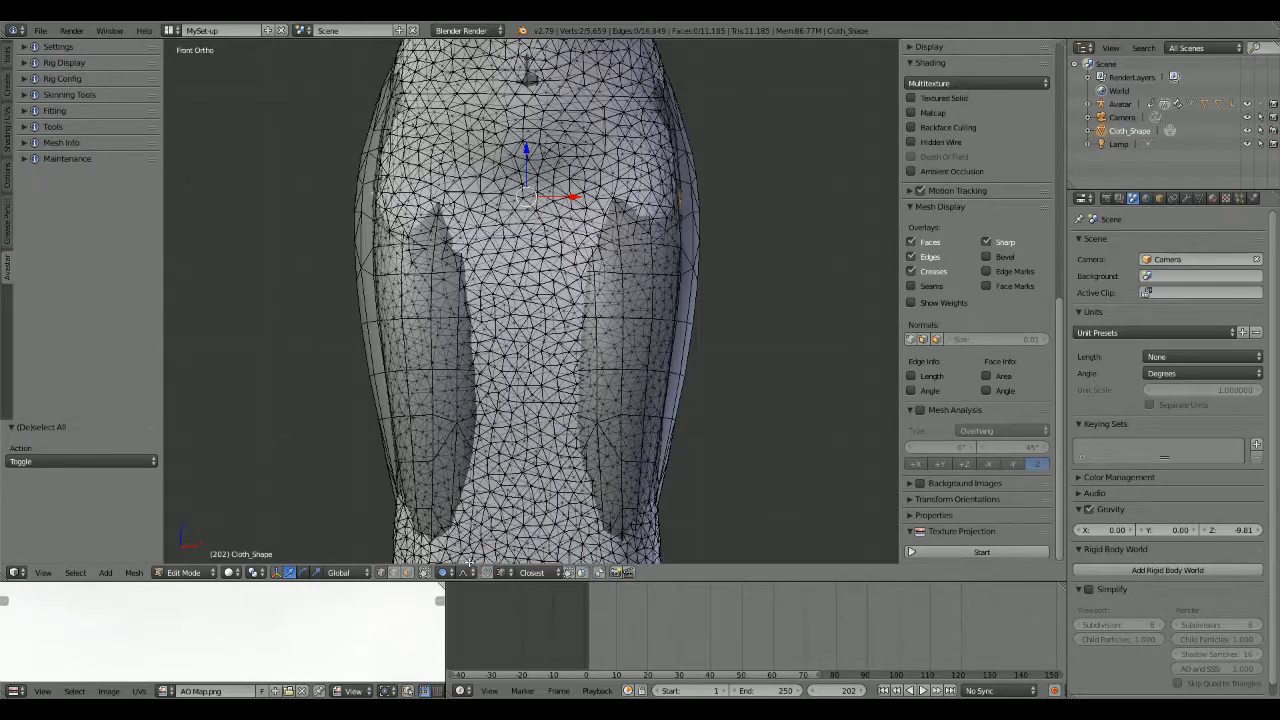
Step: Try to move the two hip vertices about -0.008 along X with proportional editing, and undo the move
key("g")
key("x")
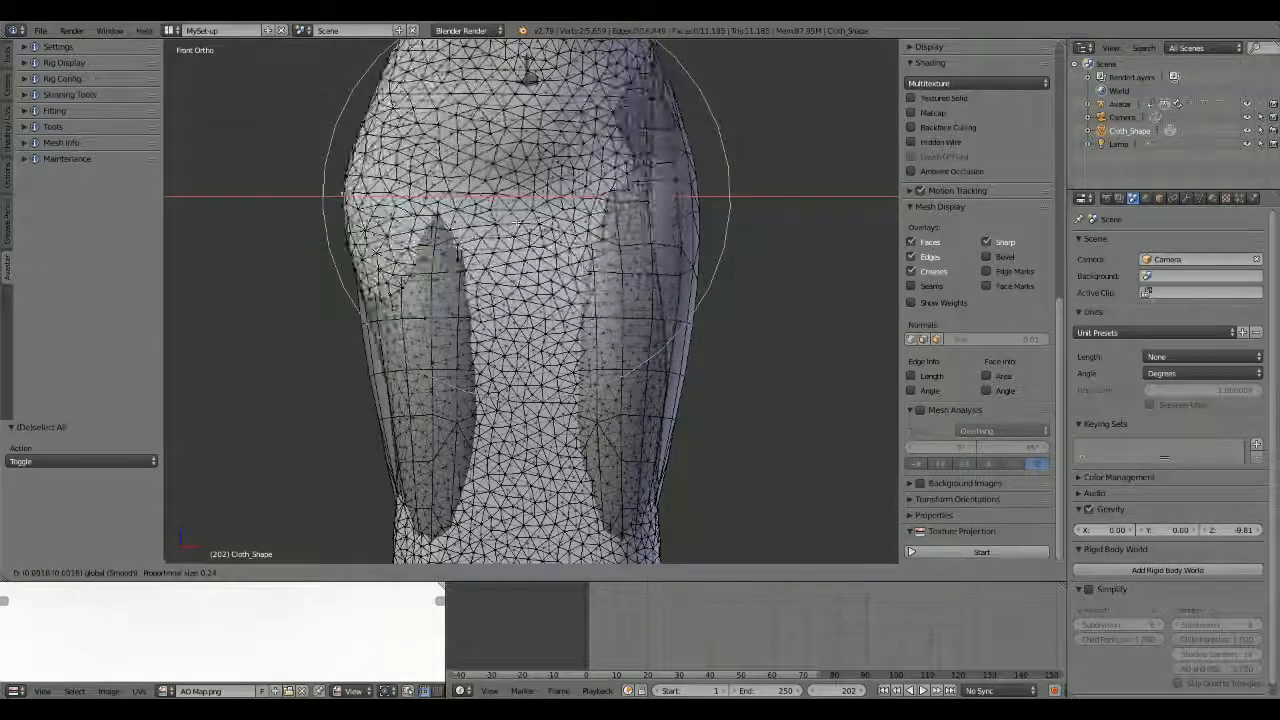
left_click(566, 234)
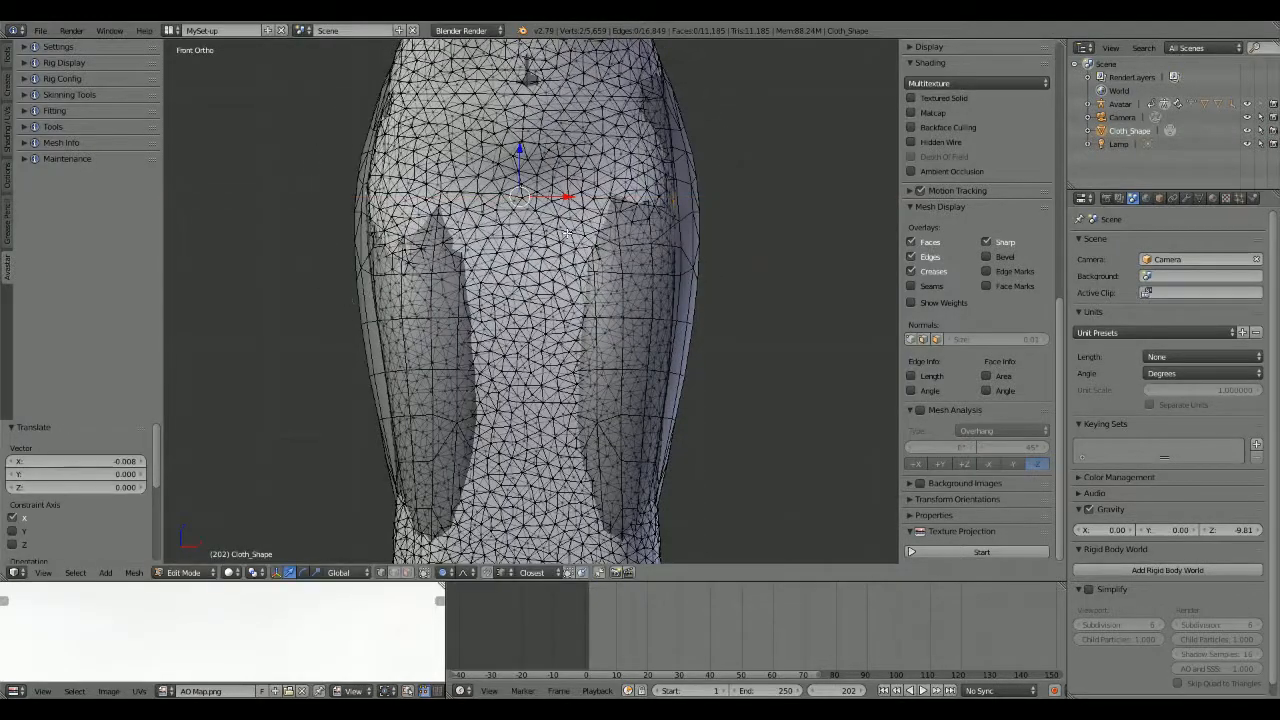
key("ctrl+z")
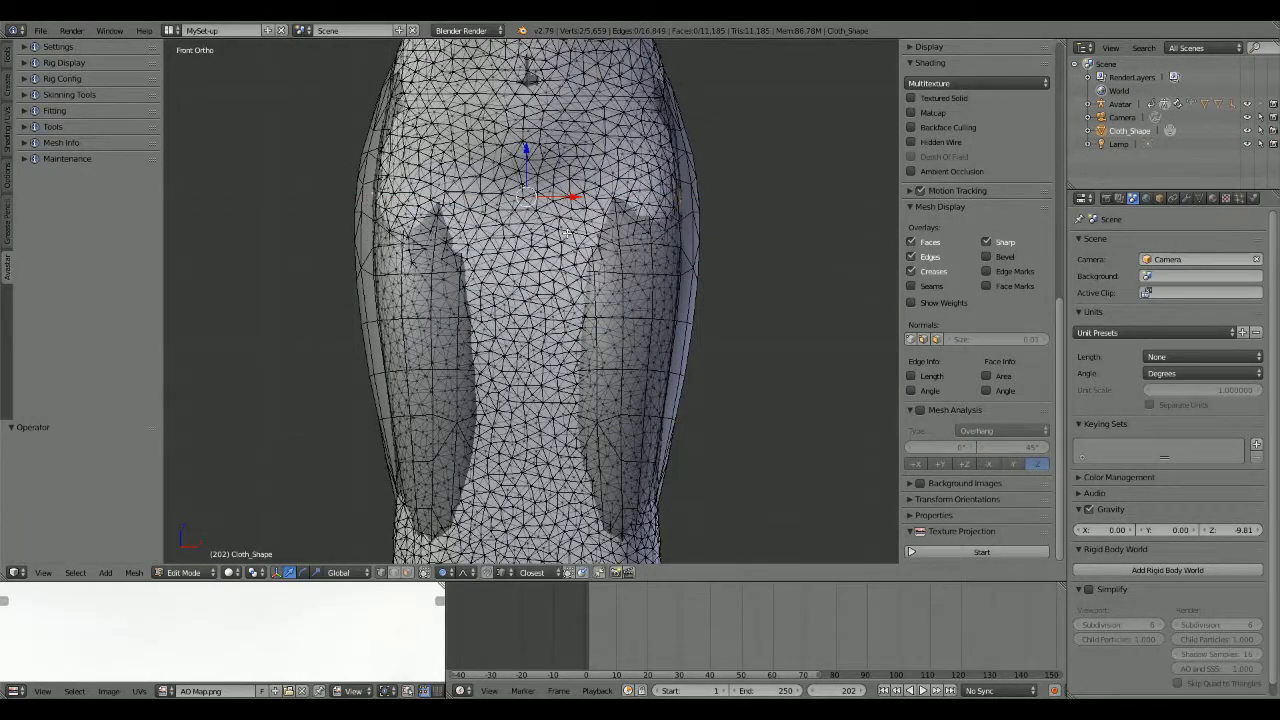
Step: Scale the two hip vertices by about 1.133 with proportional editing, and select a lower opposite pair at the outer thighs
key("s")
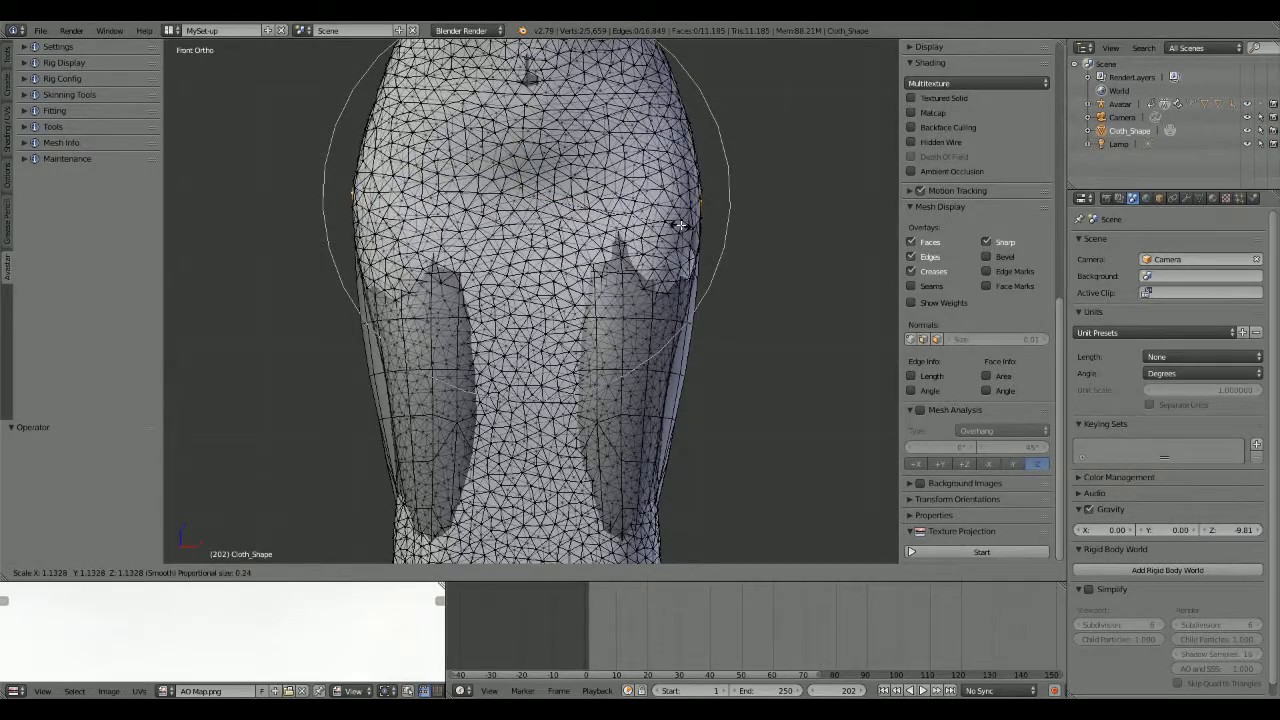
left_click(680, 226)
right_click(677, 345)
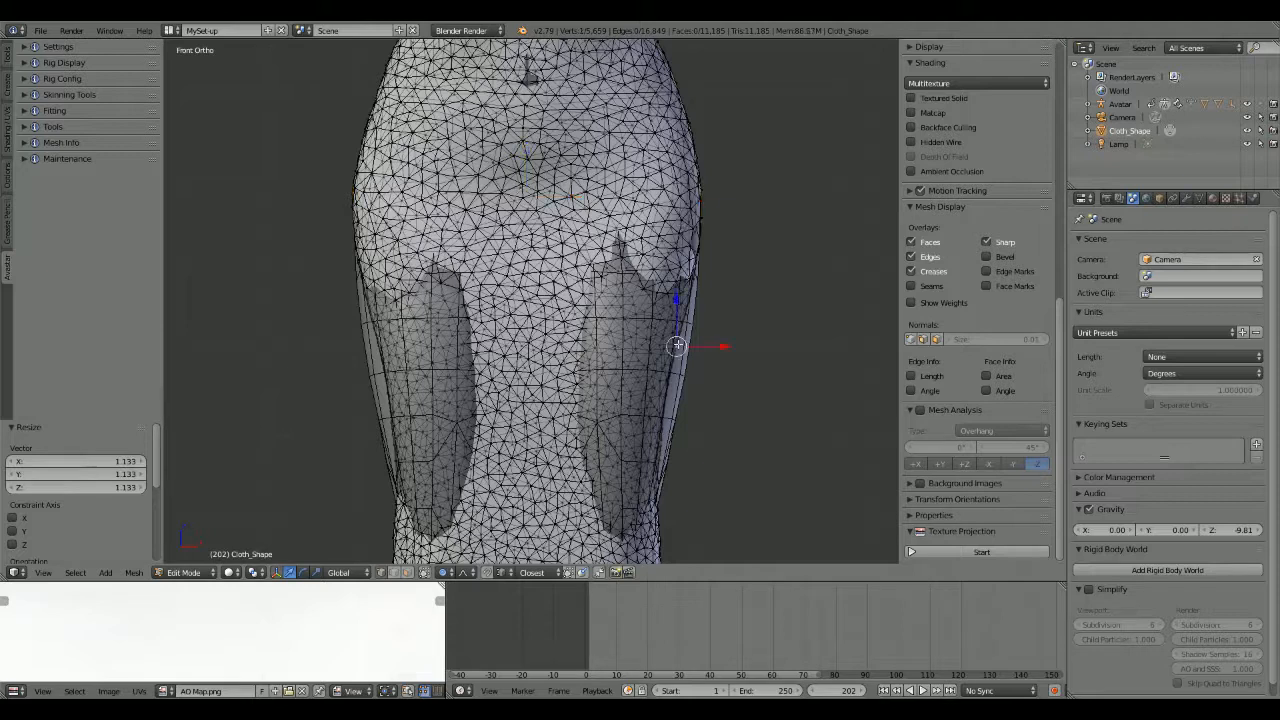
right_click(379, 355, "shift")
Step: Try to scale the outer-thigh vertices while enlarging and shrinking the proportional editing radius, and cancel the scaling
key("s")
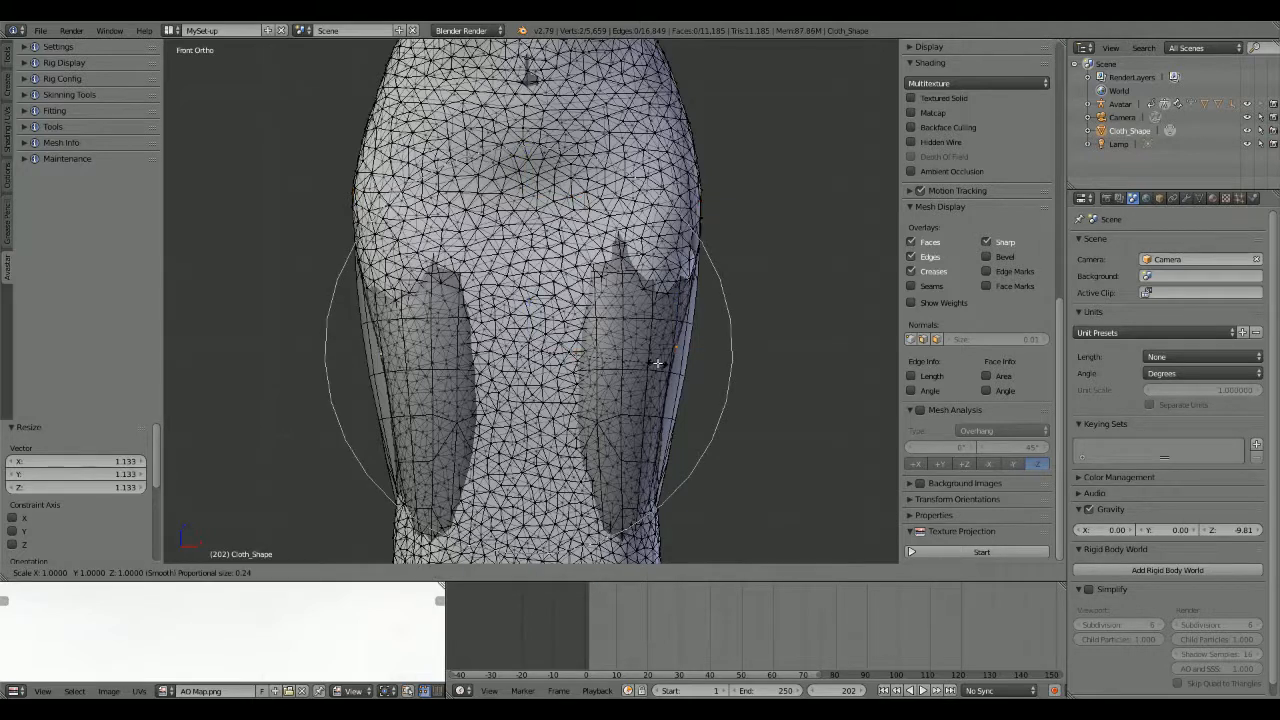
scroll(660, 363, "down", 13)
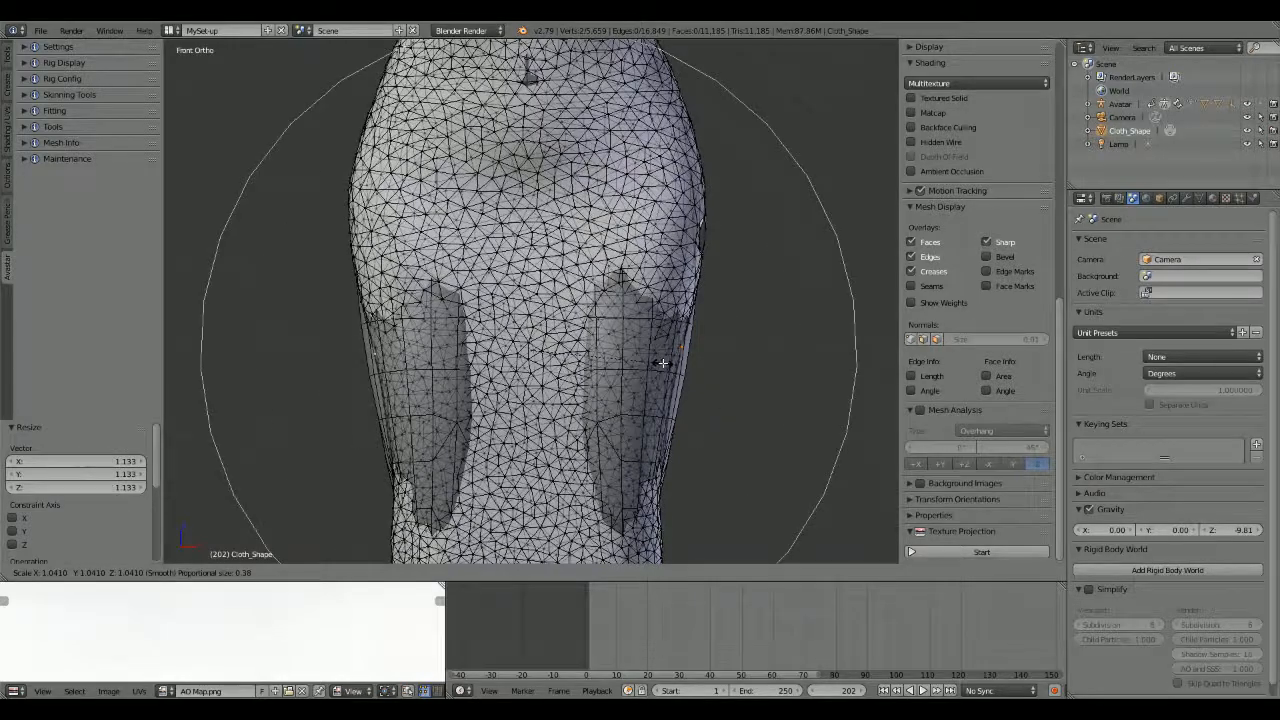
scroll(662, 363, "up", 5)
scroll(662, 363, "up", 13)
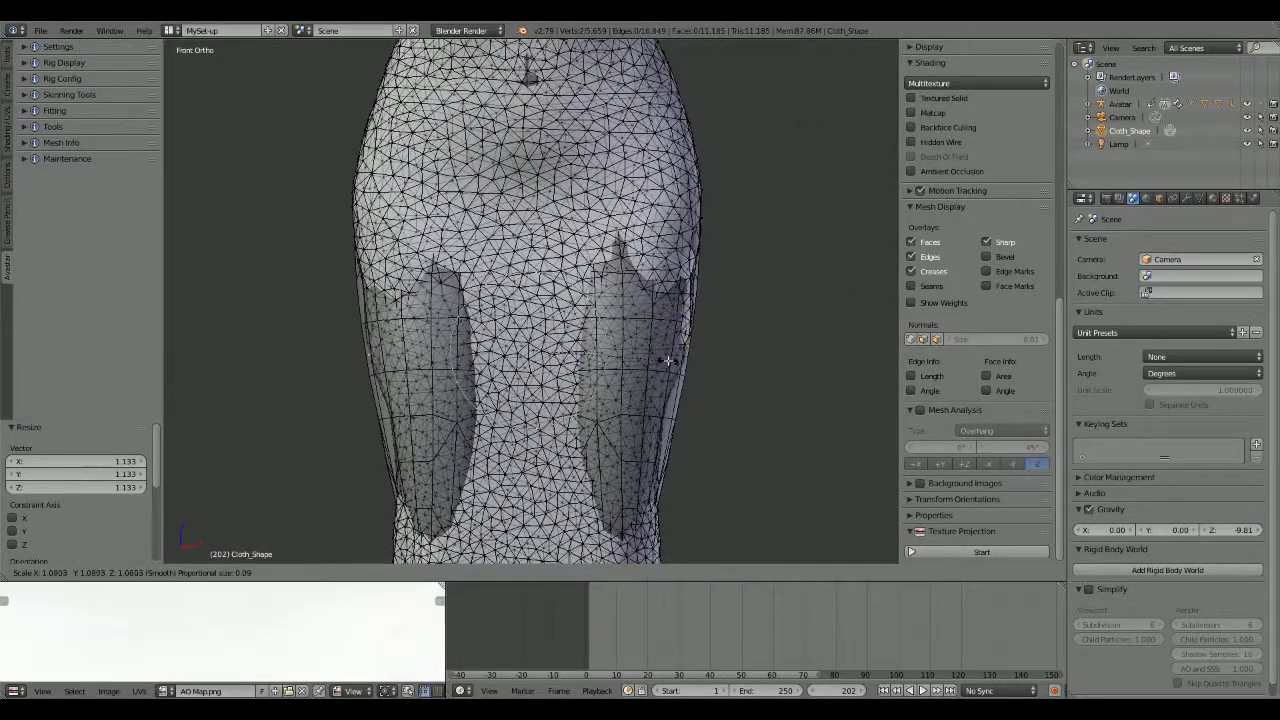
scroll(662, 363, "down", 11)
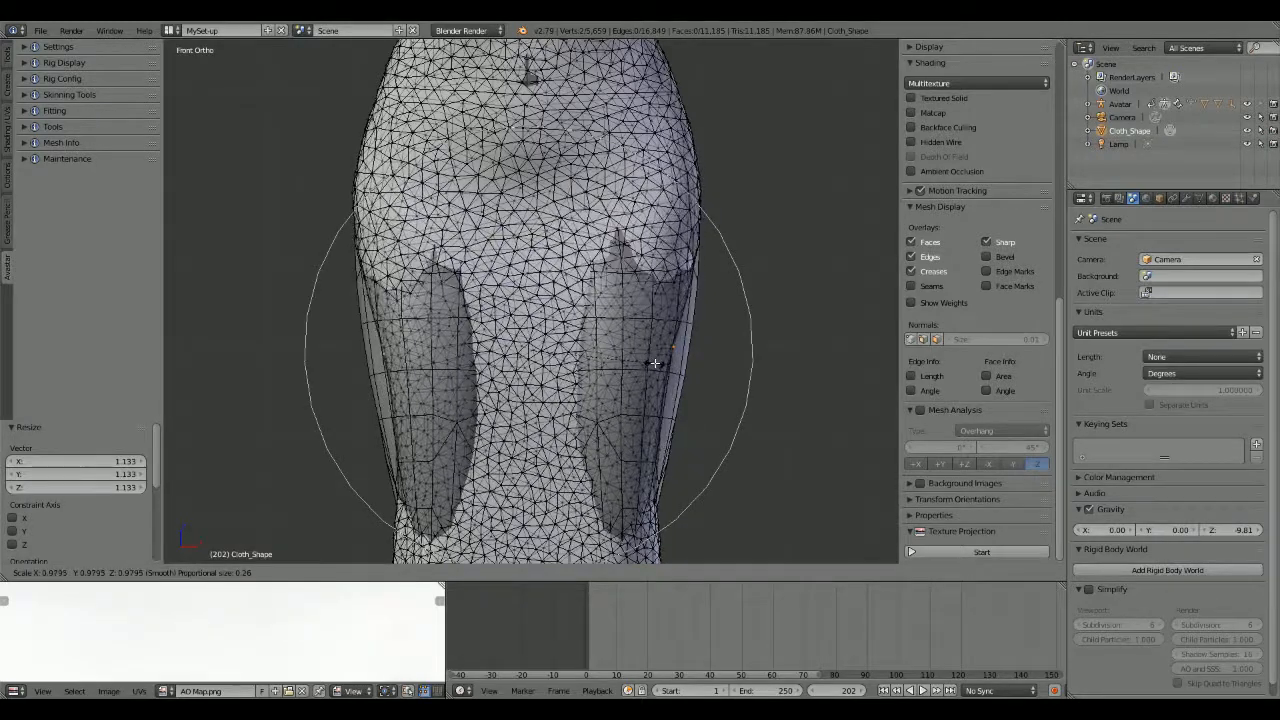
left_click(653, 363)
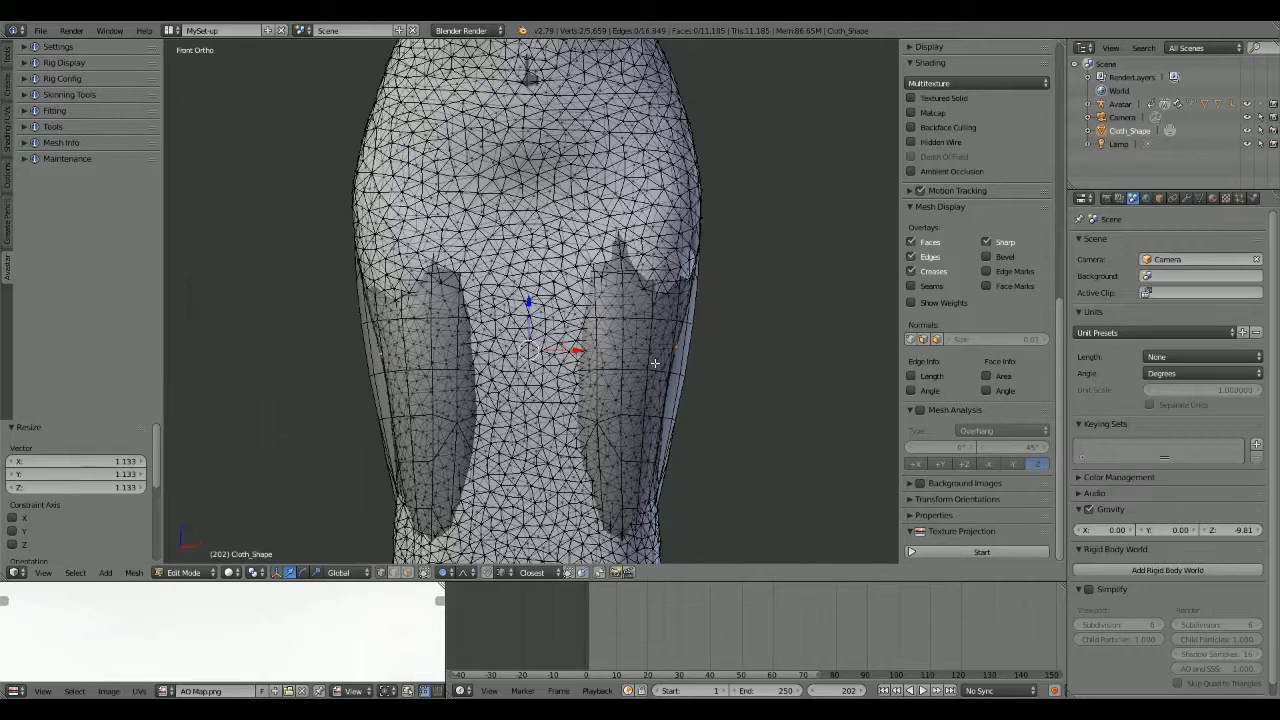
Step: Scale the two outer-thigh vertices by about 1.110 with Smooth proportional editing at a proportional size of about 0.51
middle_click_drag(697, 400, 675, 339, "shift")
scroll(680, 309, "down", 2)
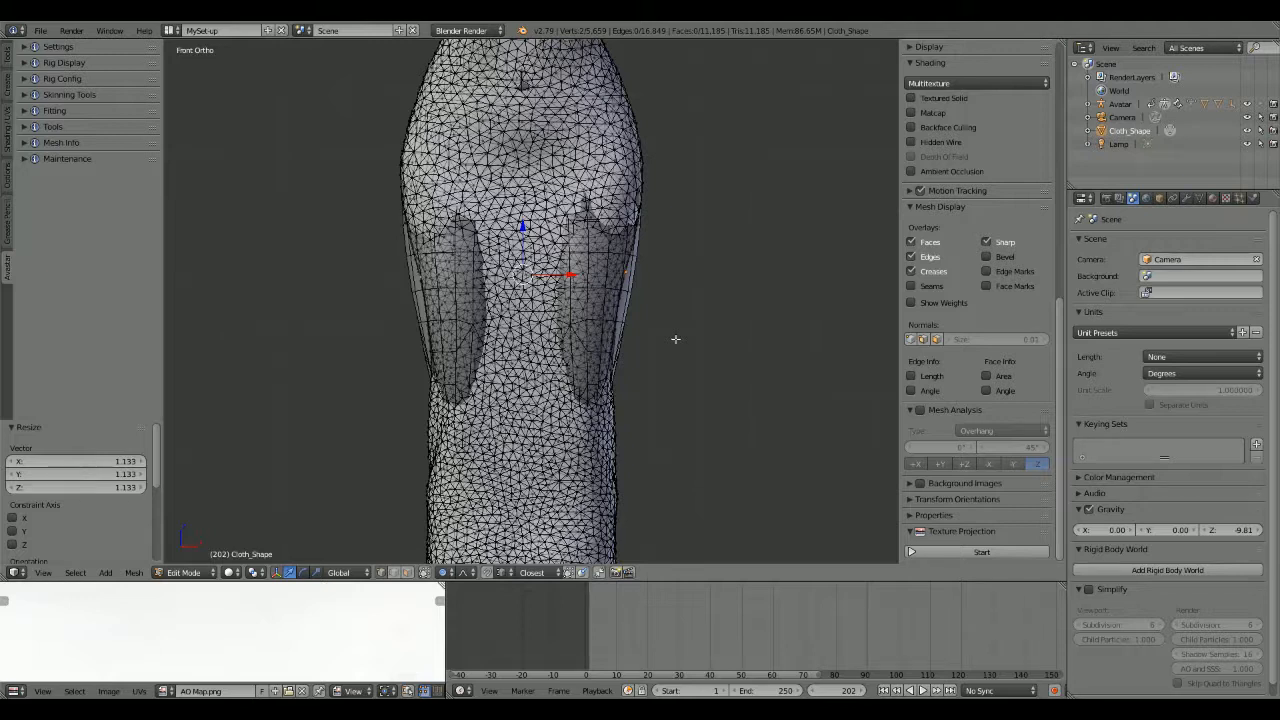
key("s")
scroll(633, 244, "down", 3)
scroll(633, 244, "down", 1)
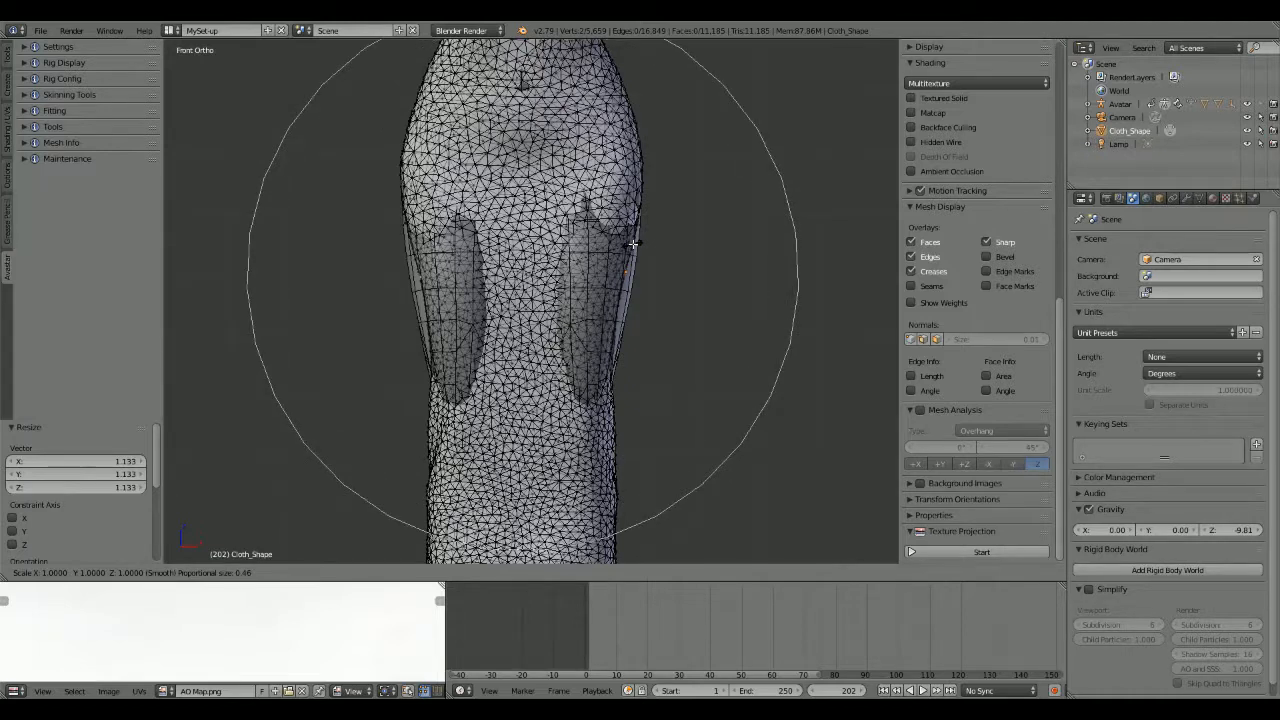
scroll(633, 244, "down", 5)
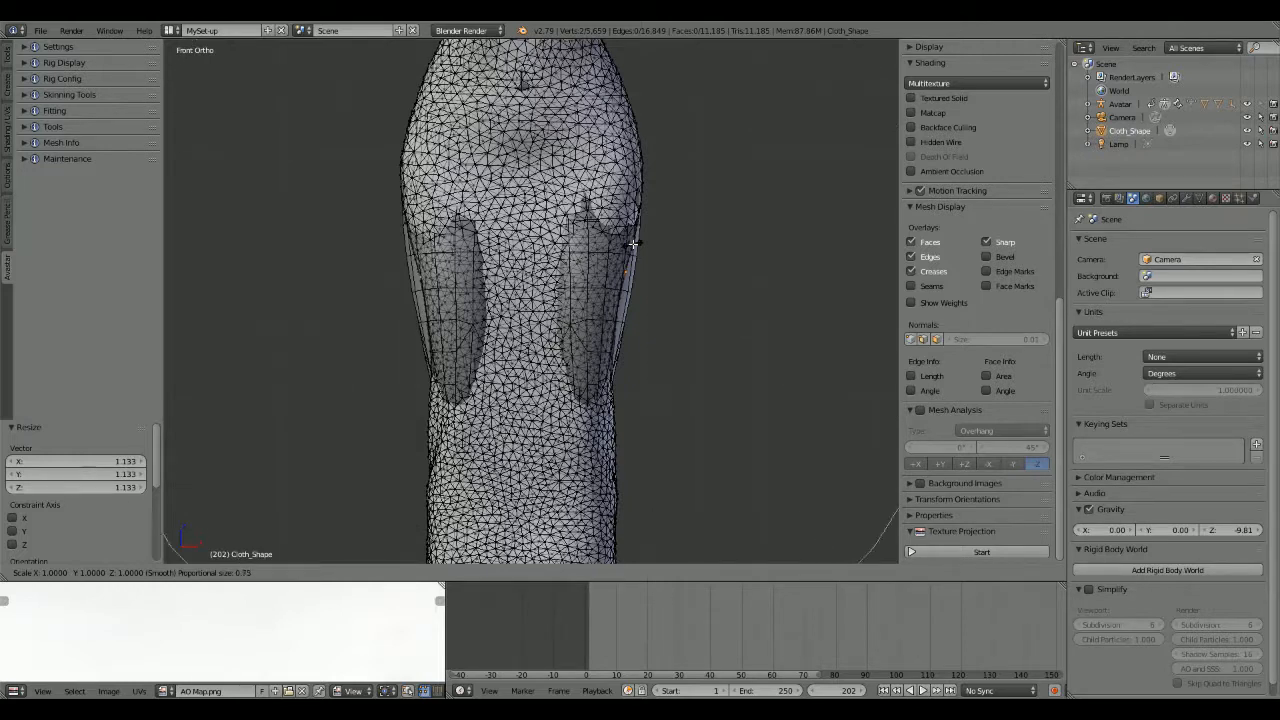
scroll(633, 244, "up", 10)
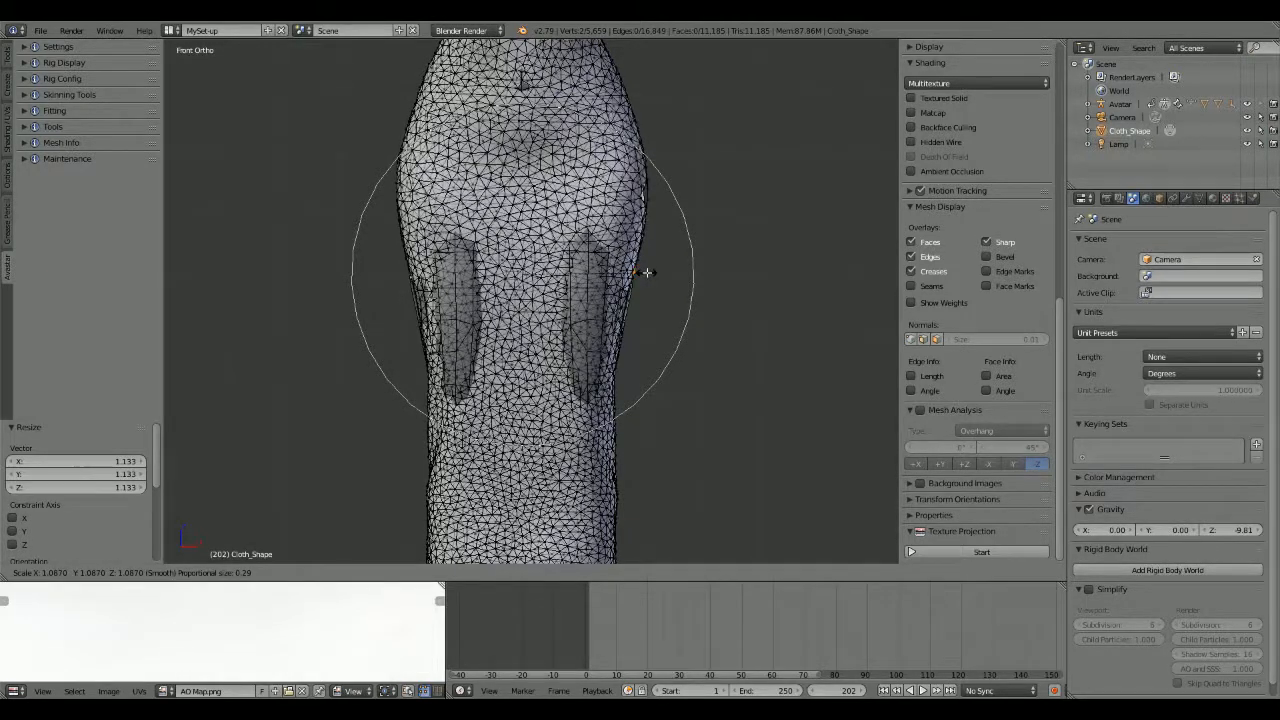
scroll(647, 272, "down", 4)
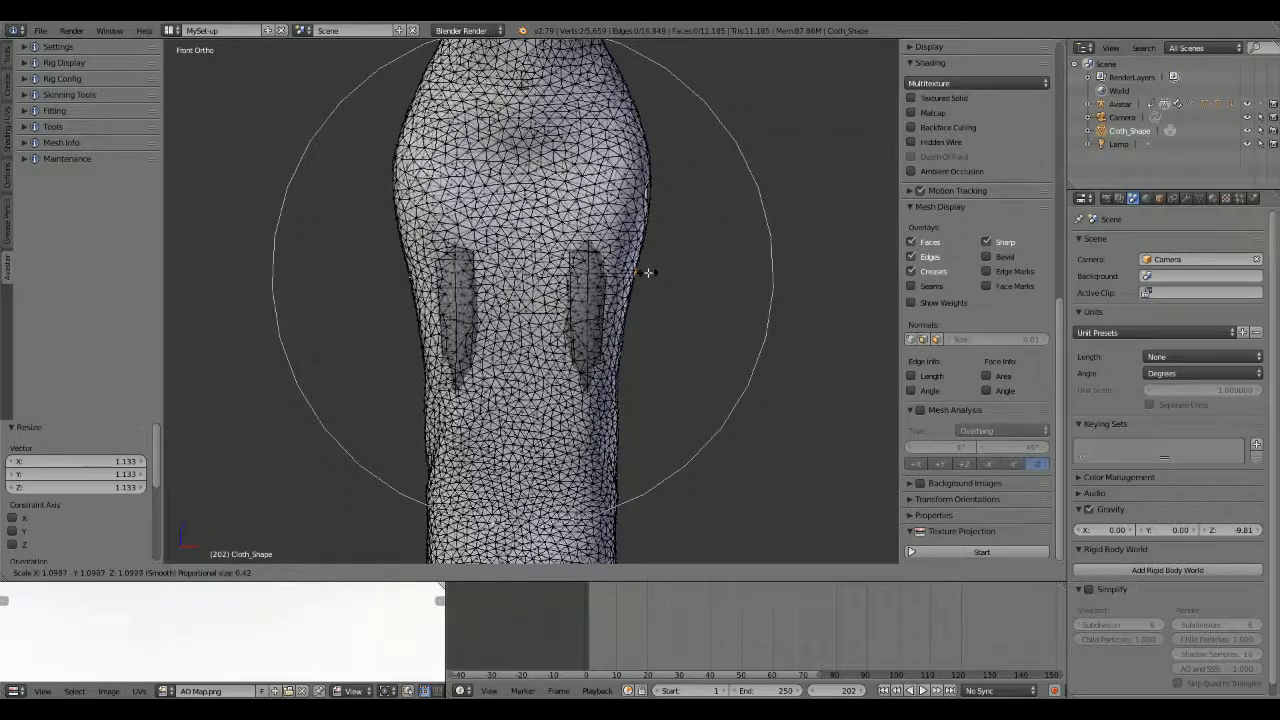
scroll(647, 272, "down", 2)
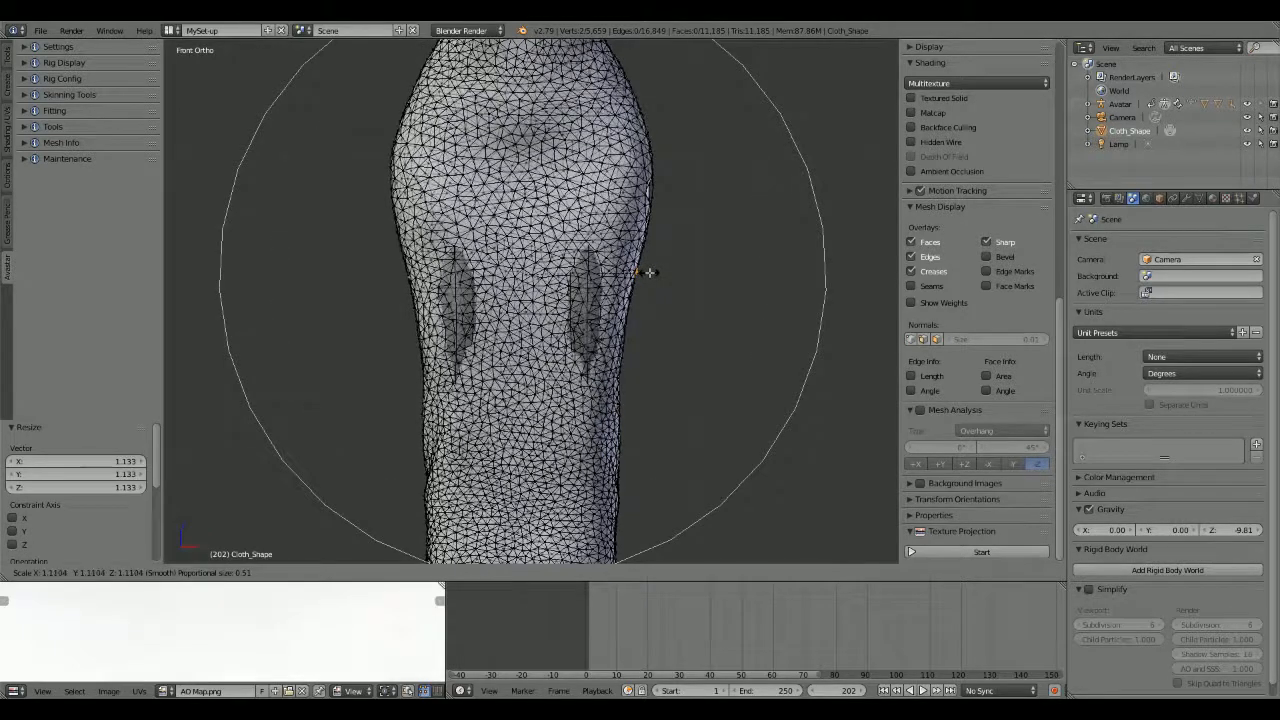
left_click(649, 272)
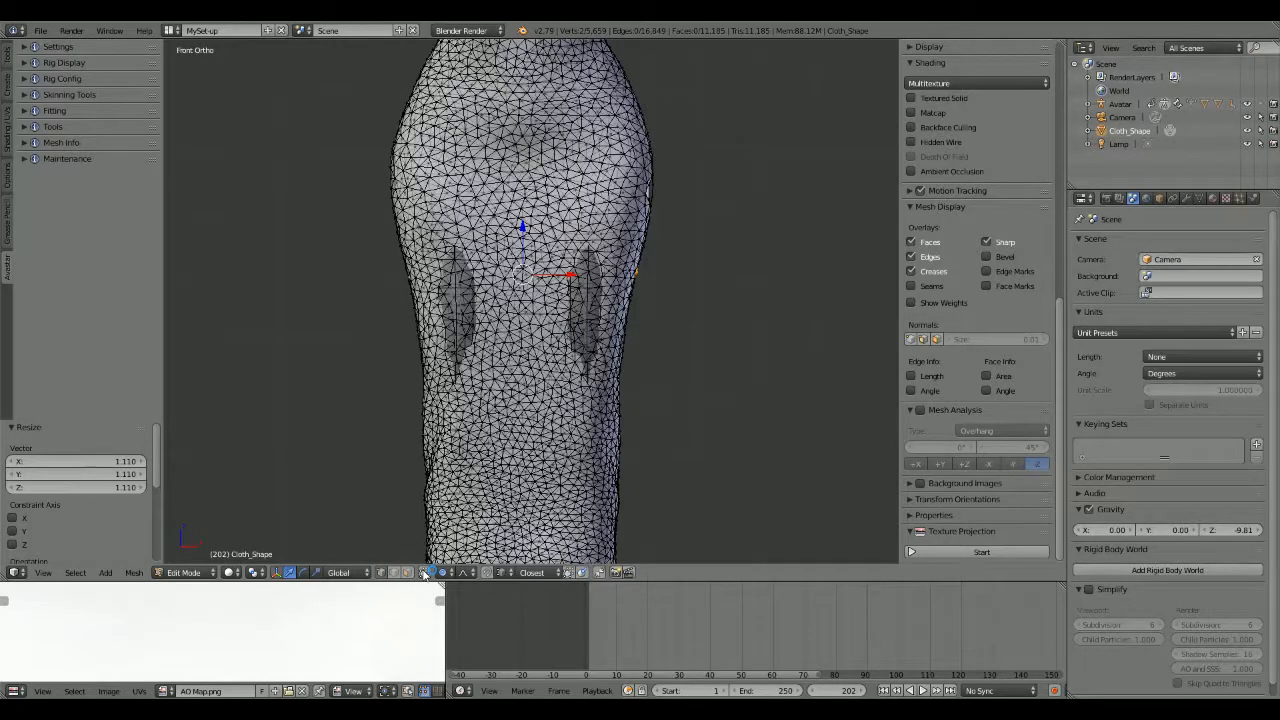
Step: Switch to Object Mode and examine the three holes in the side of the dress at the hip
middle_click_drag(635, 381, 629, 489, "shift")
scroll(629, 489, "up", 4)
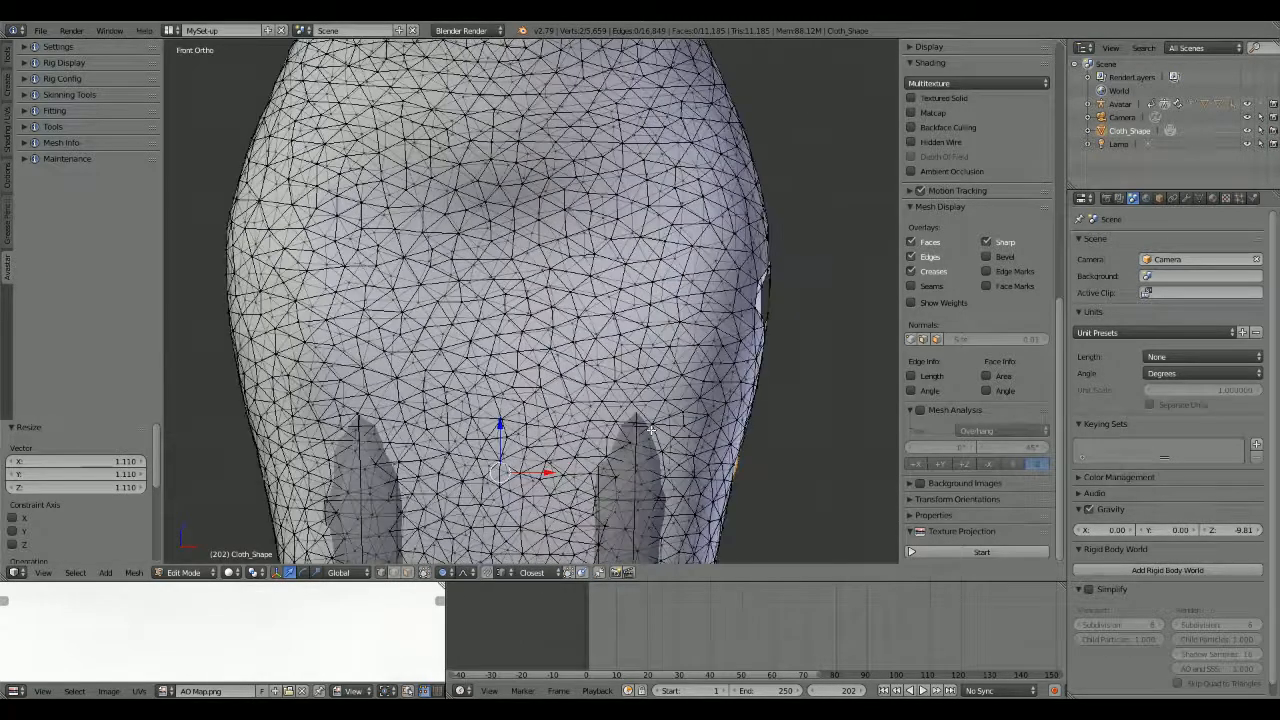
middle_click_drag(717, 400, 520, 402, "shift")
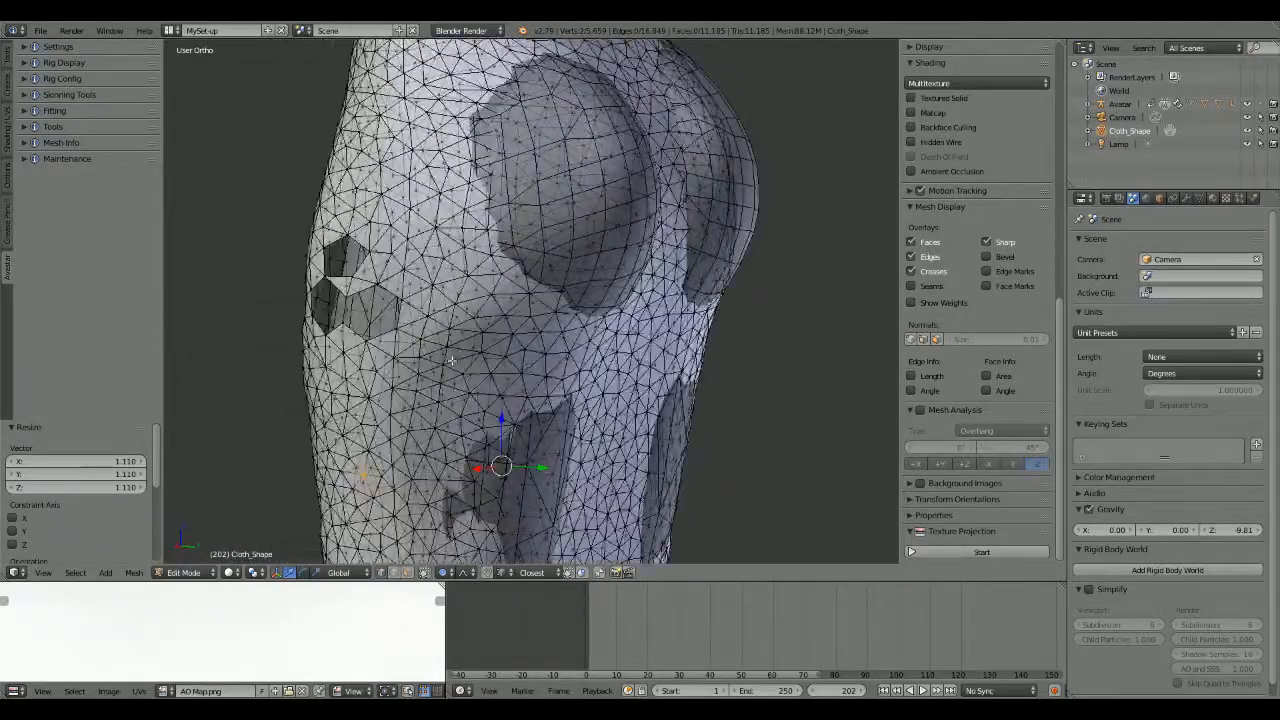
middle_click_drag(396, 311, 561, 316)
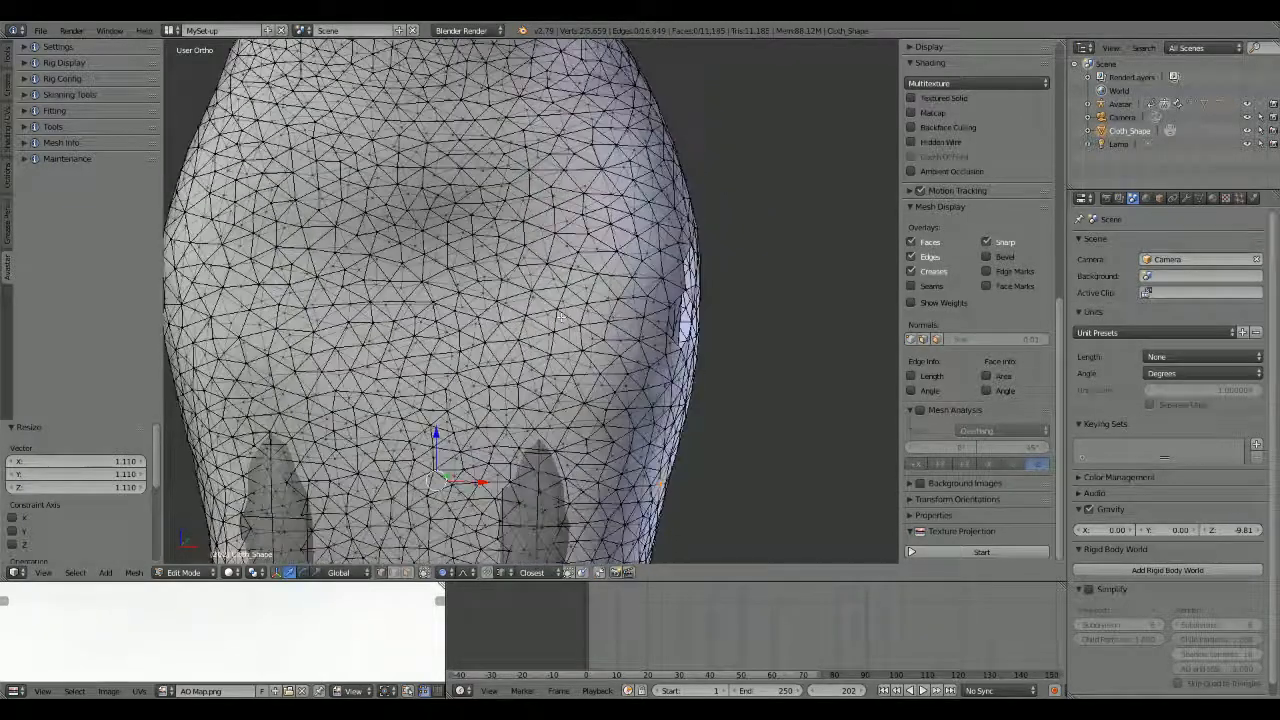
left_click(183, 572)
left_click(198, 561)
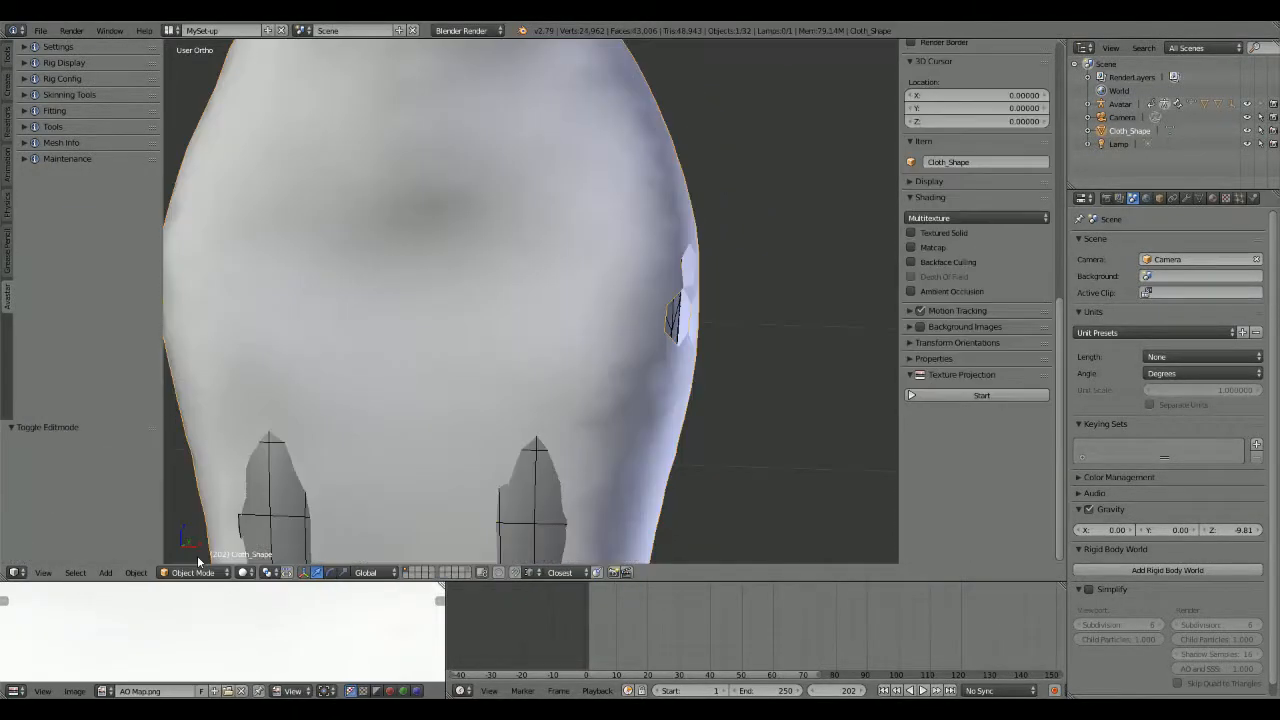
middle_click_drag(508, 464, 412, 467)
scroll(483, 433, "up", 7)
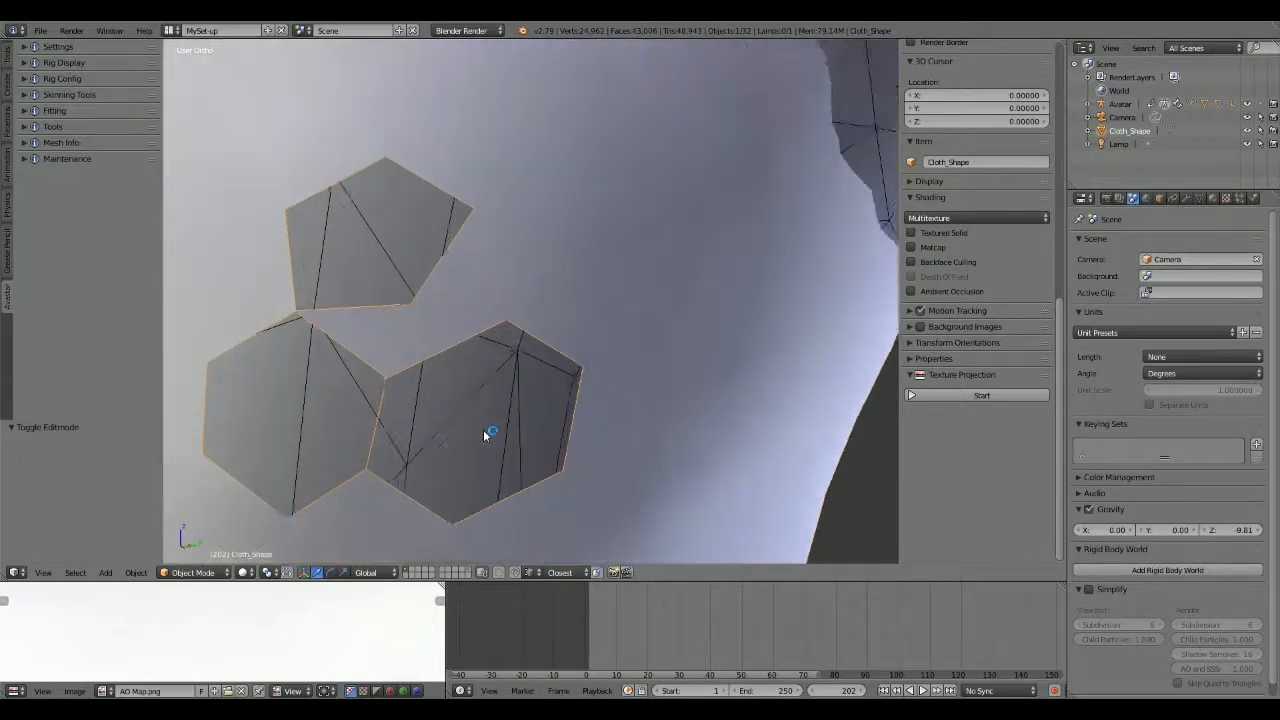
mouse_move(485, 435)
middle_mouse_down()
mouse_move(547, 437)
mouse_move(508, 435)
middle_mouse_up()
scroll(506, 435, "down", 5)
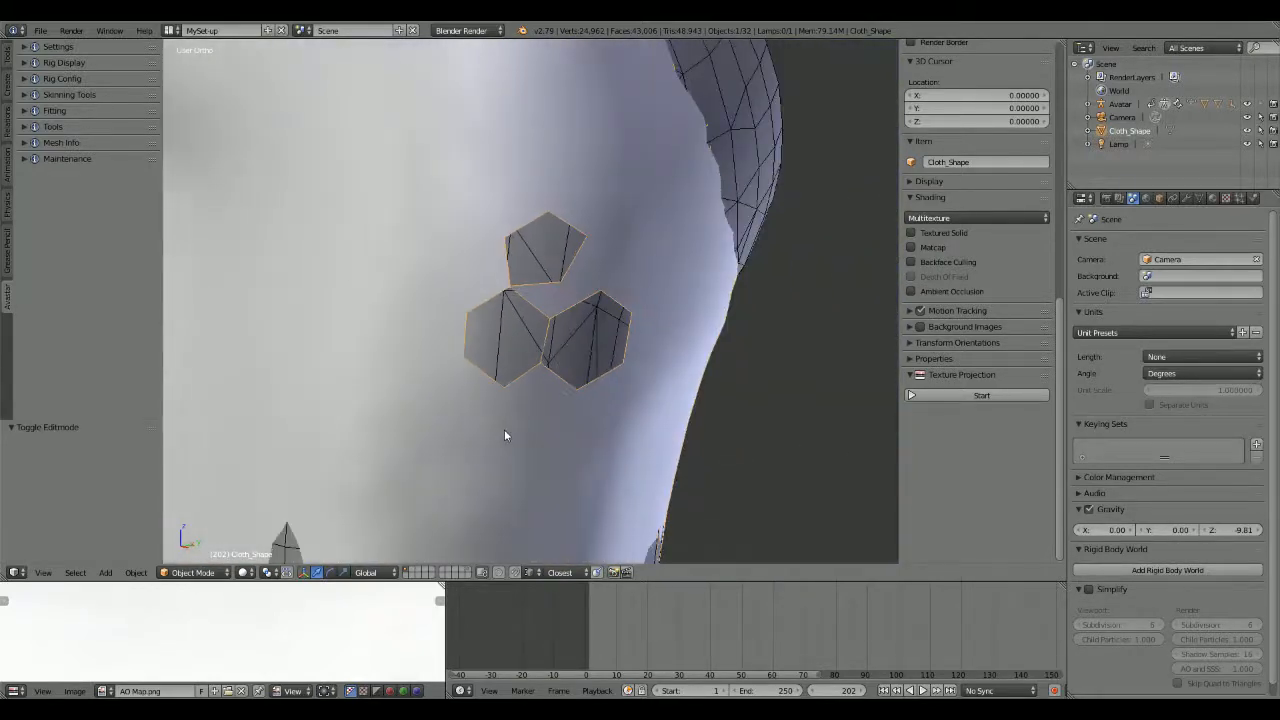
Step: Set the viewport to perspective projection and inspect the hip holes from several angles and distances
left_click(45, 573)
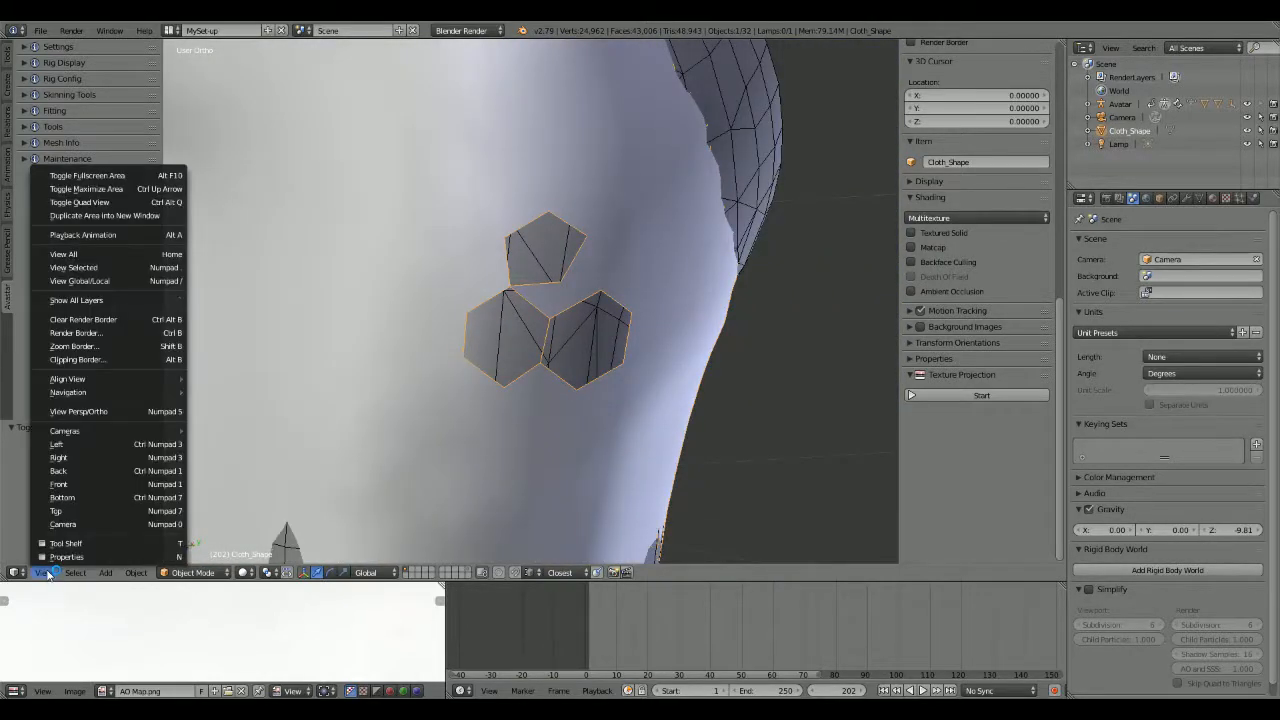
left_click(101, 412)
scroll(465, 379, "down", 5)
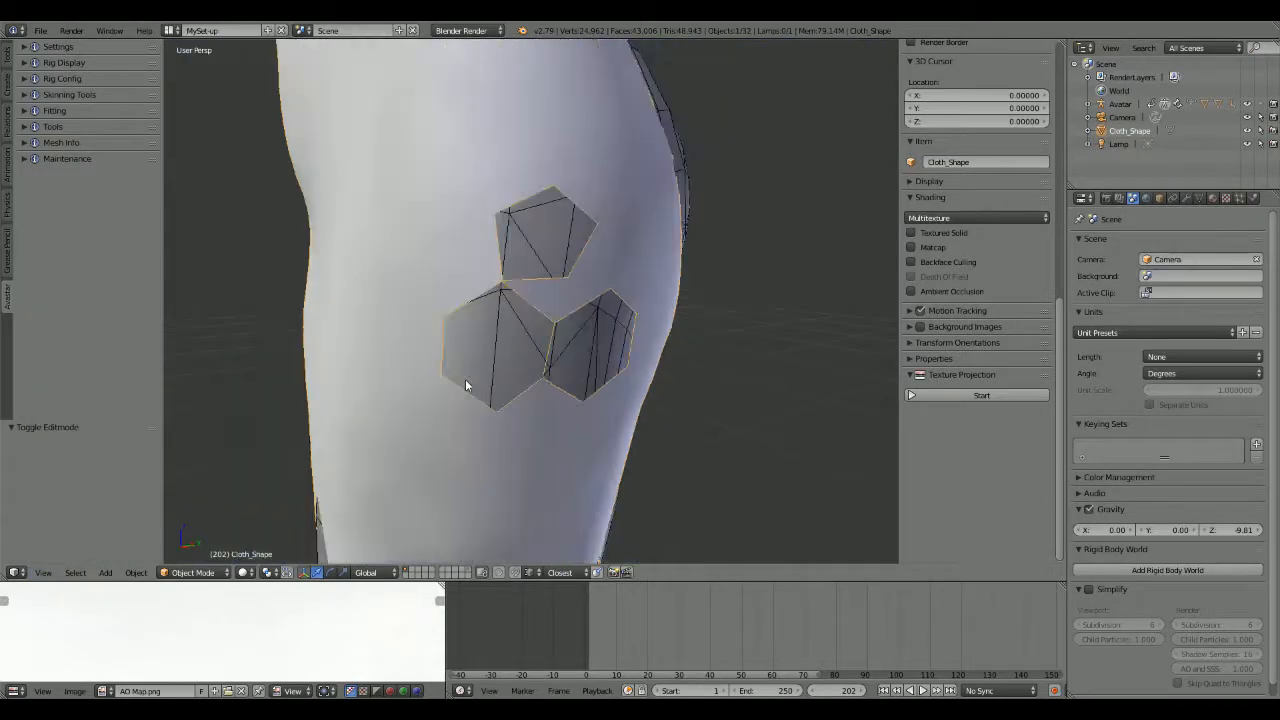
middle_click_drag(465, 379, 547, 440)
scroll(510, 377, "up", 6)
scroll(565, 427, "up", 3)
scroll(484, 500, "down", 4)
scroll(514, 443, "up", 5)
middle_click_drag(547, 440, 547, 311, "shift")
scroll(532, 374, "up", 3)
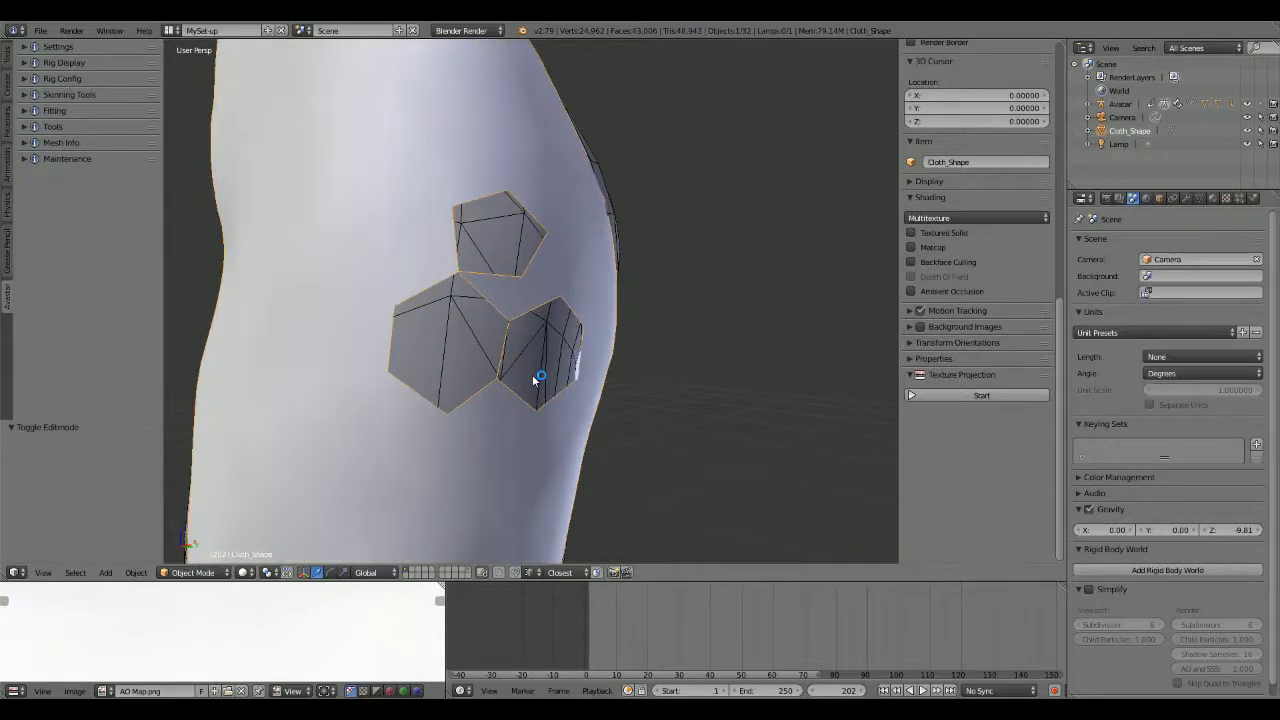
middle_click_drag(532, 374, 543, 471, "shift")
Step: Return Cloth_Shape to Edit Mode, with selection limited to visible geometry and edge select mode active
left_click(194, 572)
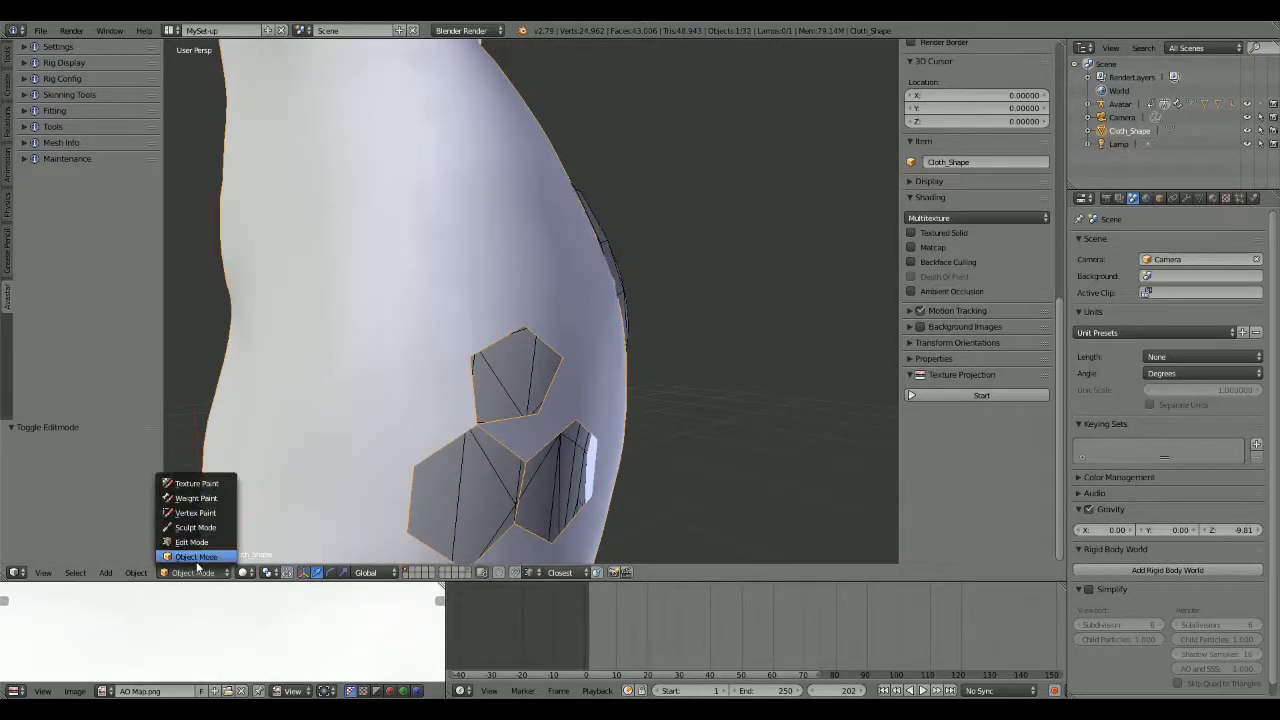
left_click(197, 566)
left_click(194, 572)
left_click(192, 542)
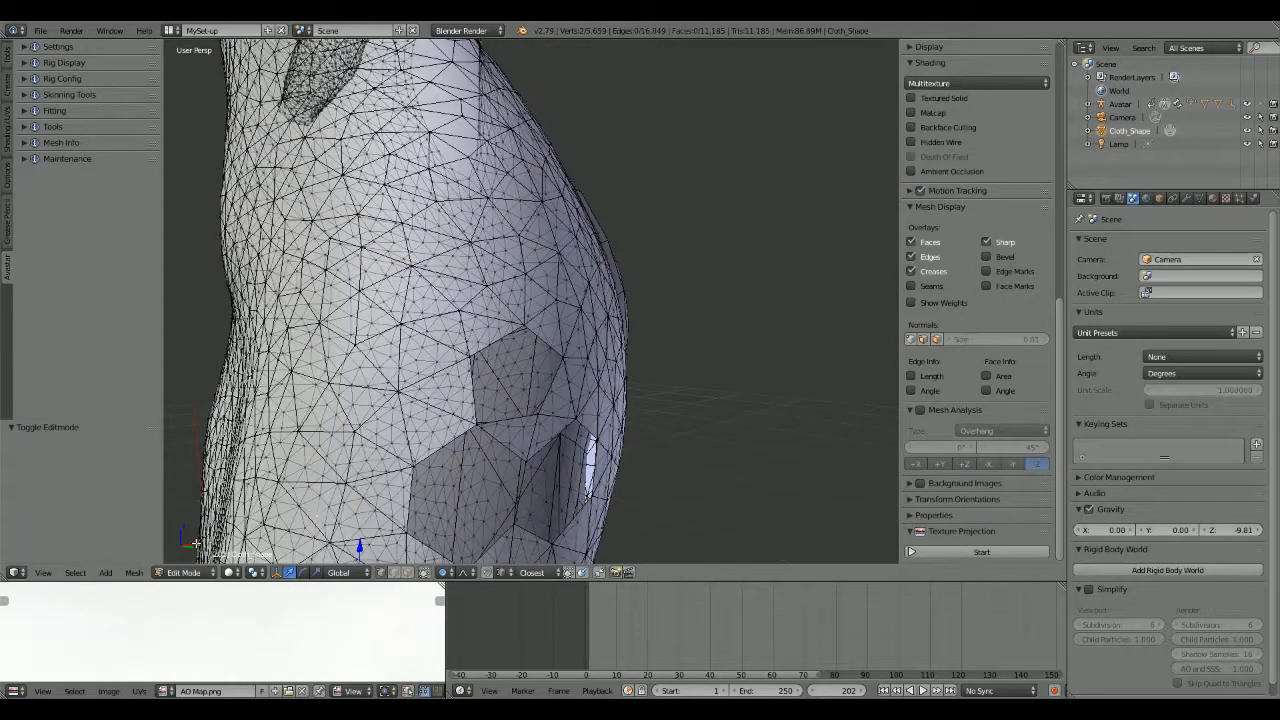
middle_click_drag(480, 503, 484, 371, "shift")
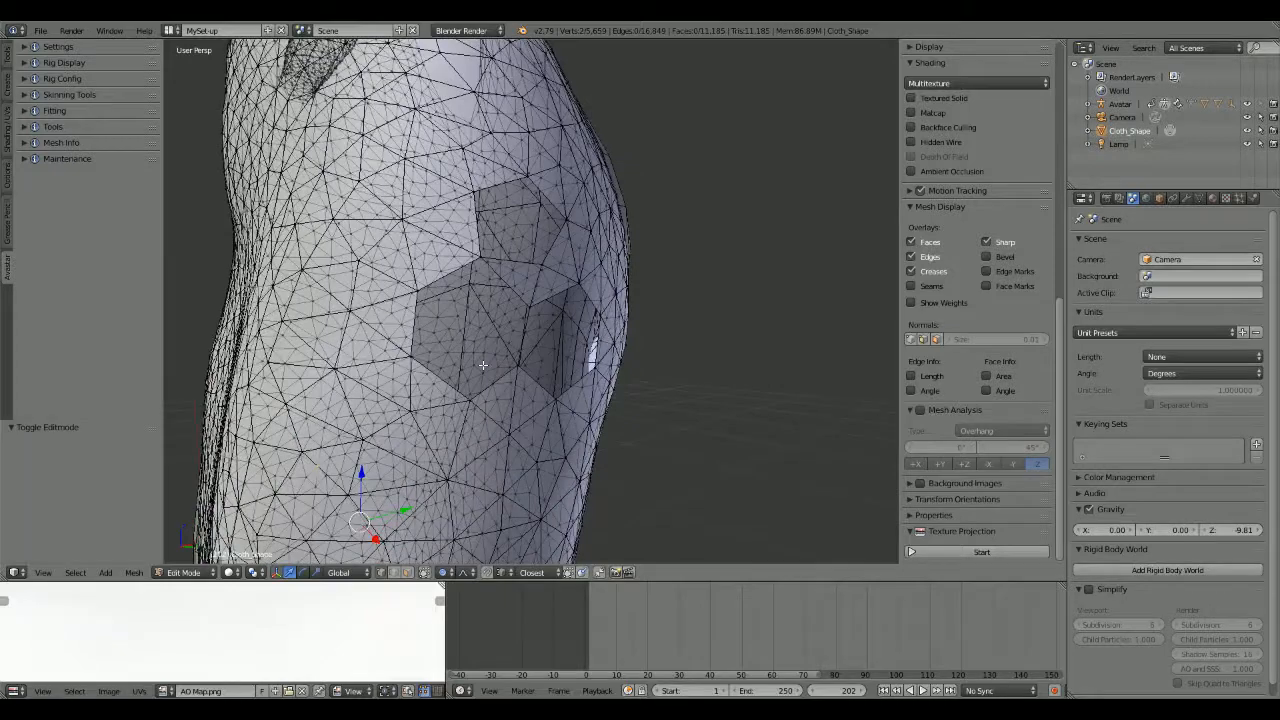
left_click(424, 572)
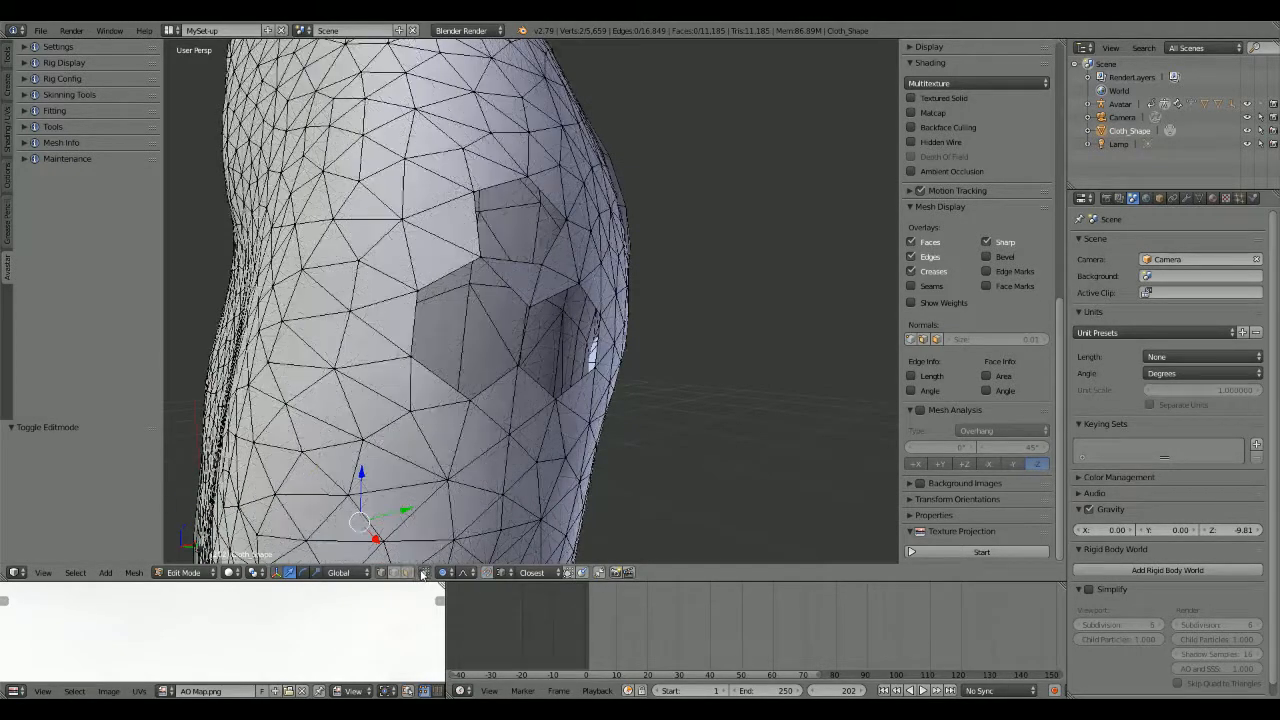
middle_click_drag(525, 415, 517, 463)
scroll(551, 474, "down", 2)
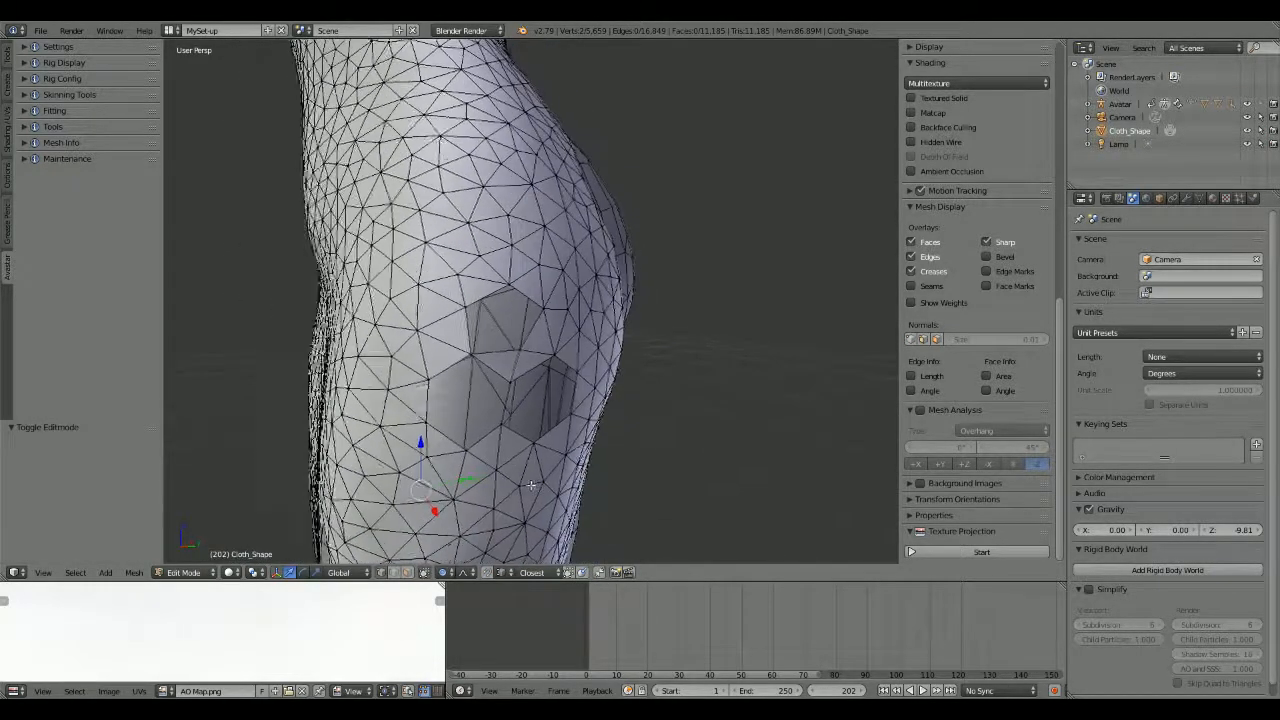
scroll(517, 461, "up", 3)
scroll(517, 461, "down", 2)
scroll(517, 461, "up", 1)
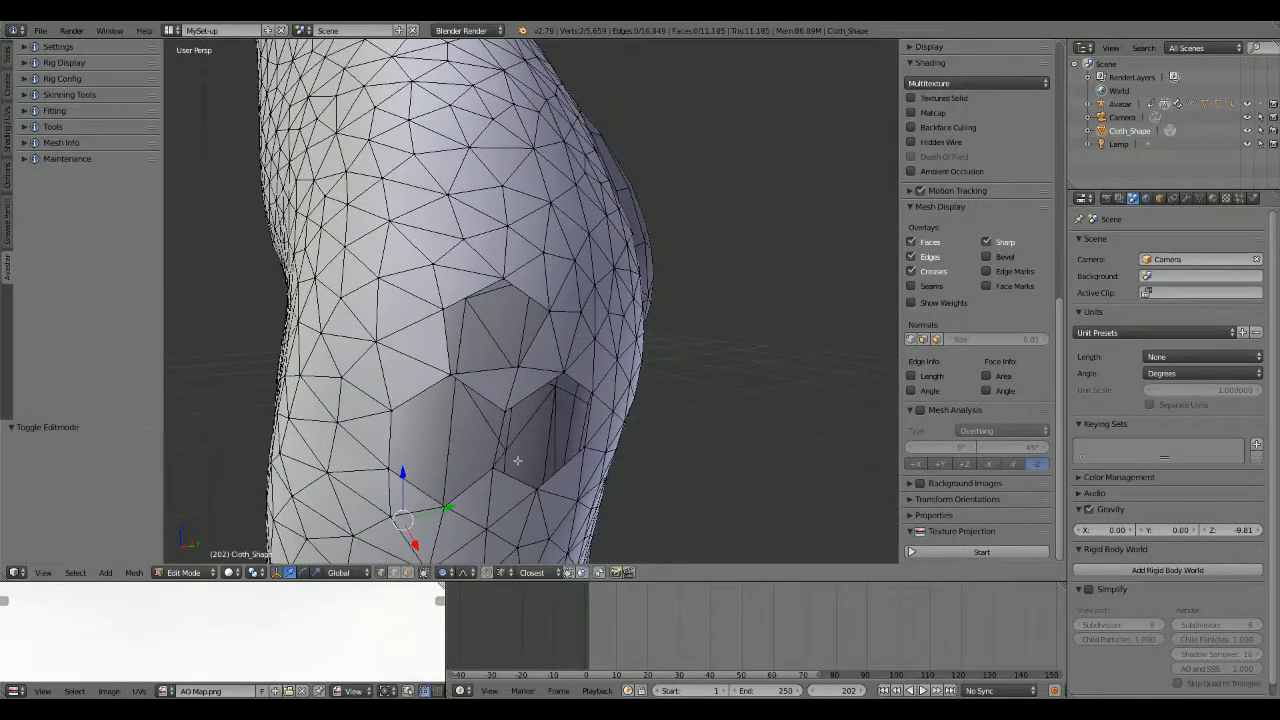
left_click(406, 573)
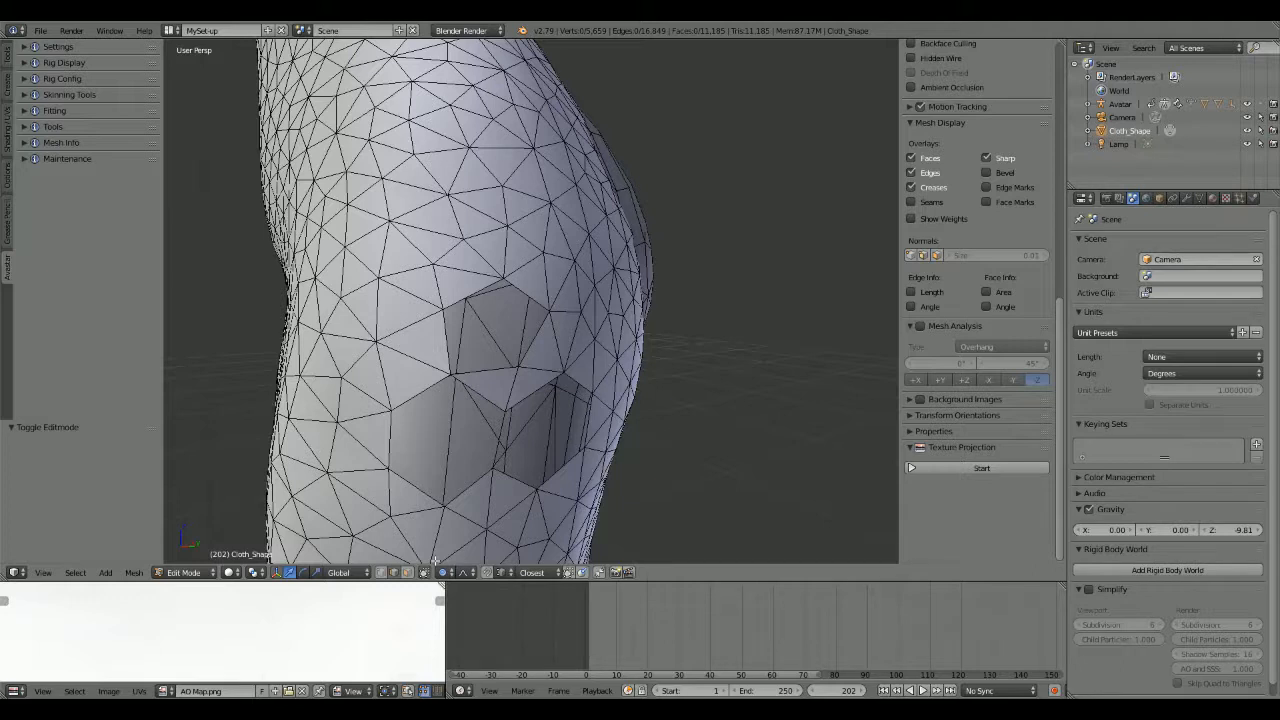
Step: Fill the front part of the upper pentagonal hip hole with a four-sided face made from its border edges
right_click(447, 340)
right_click(467, 307)
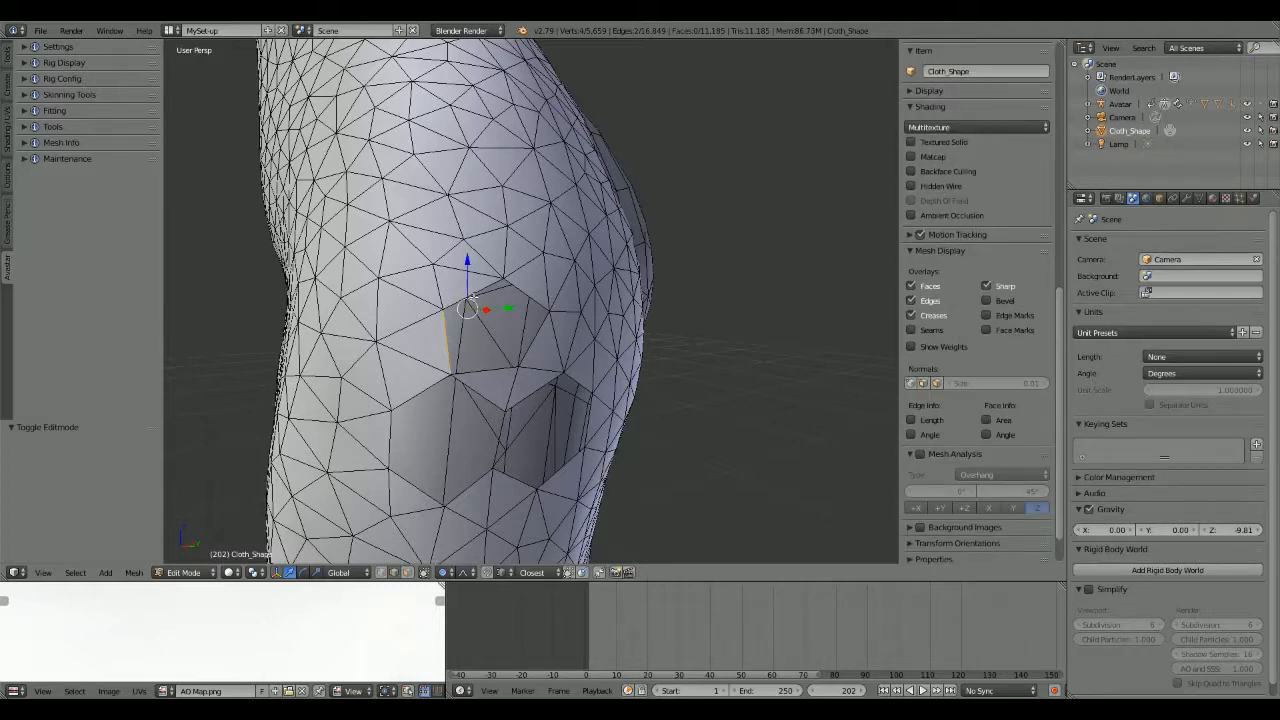
right_click(489, 290)
right_click(474, 294)
right_click(445, 338, "shift")
right_click(479, 372, "shift")
key("f")
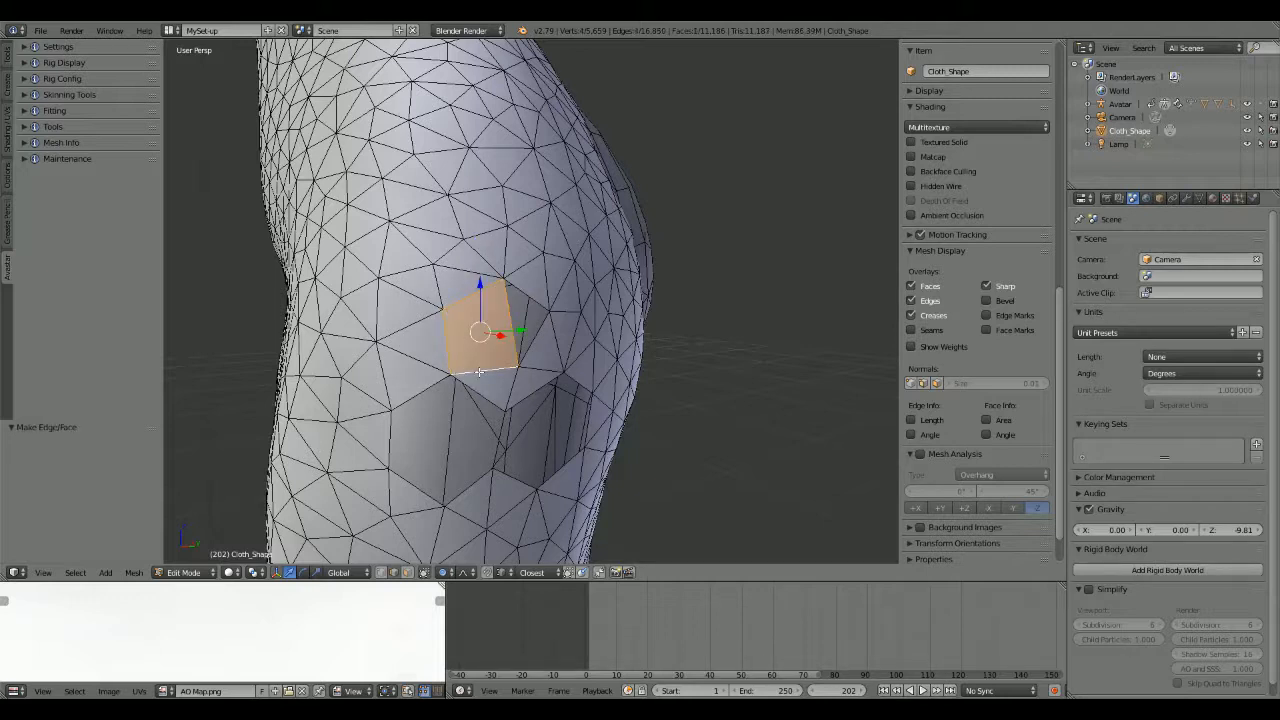
Step: Close the remaining triangular gap of the upper hip hole with a face made from its border edges
right_click(527, 295)
right_click(518, 290, "shift")
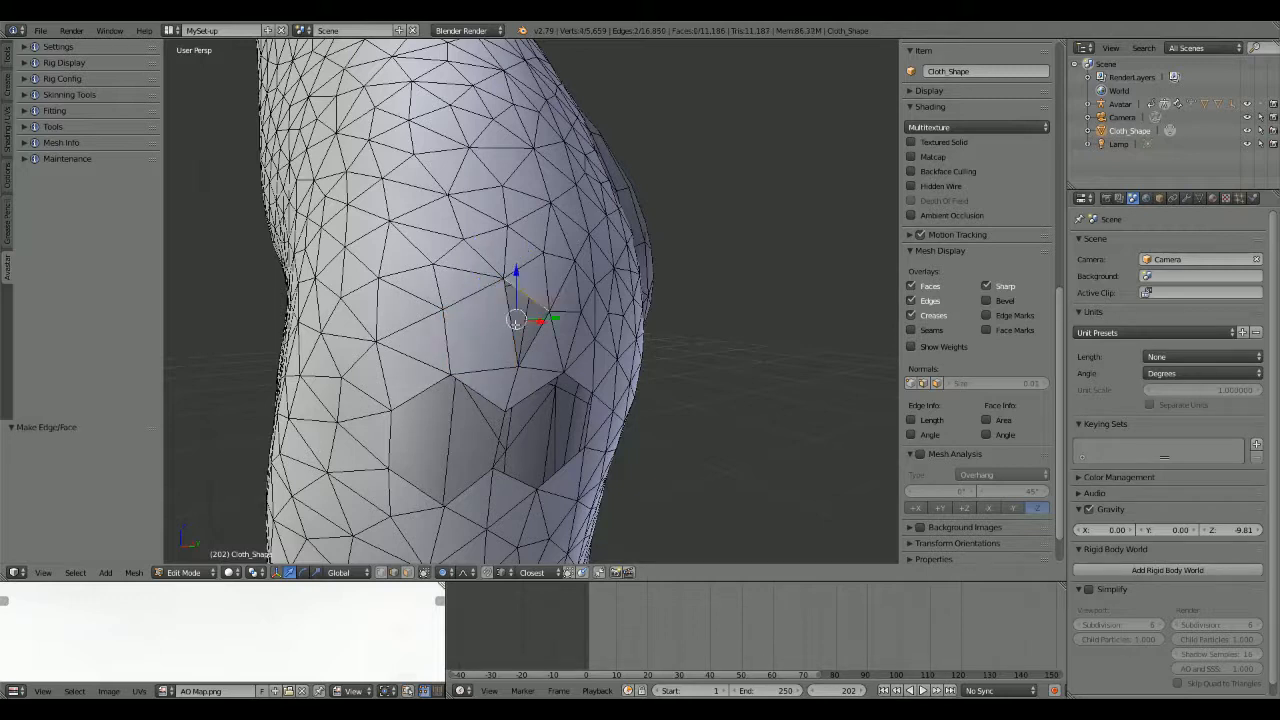
right_click(531, 300)
right_click(518, 312, "shift")
key("f")
key("f")
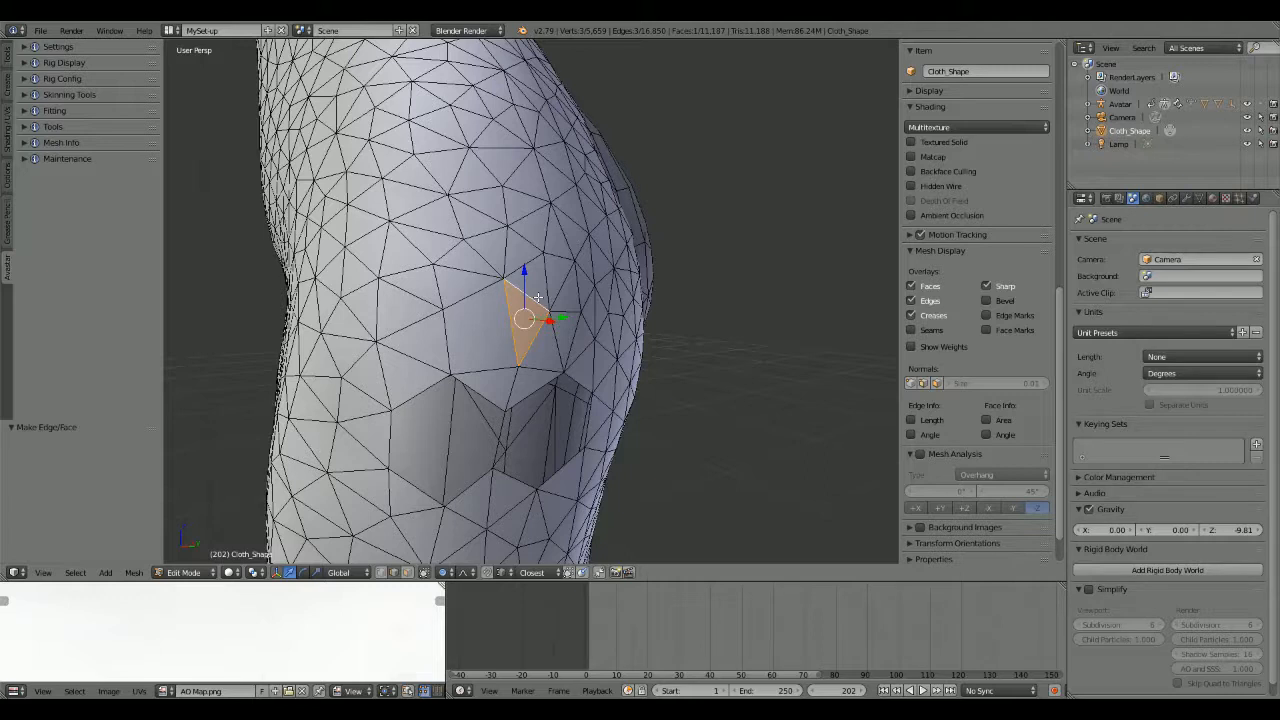
Step: Fill the lower front hexagonal hip hole with two four-sided faces made from its border edges
right_click(408, 398)
right_click(433, 379)
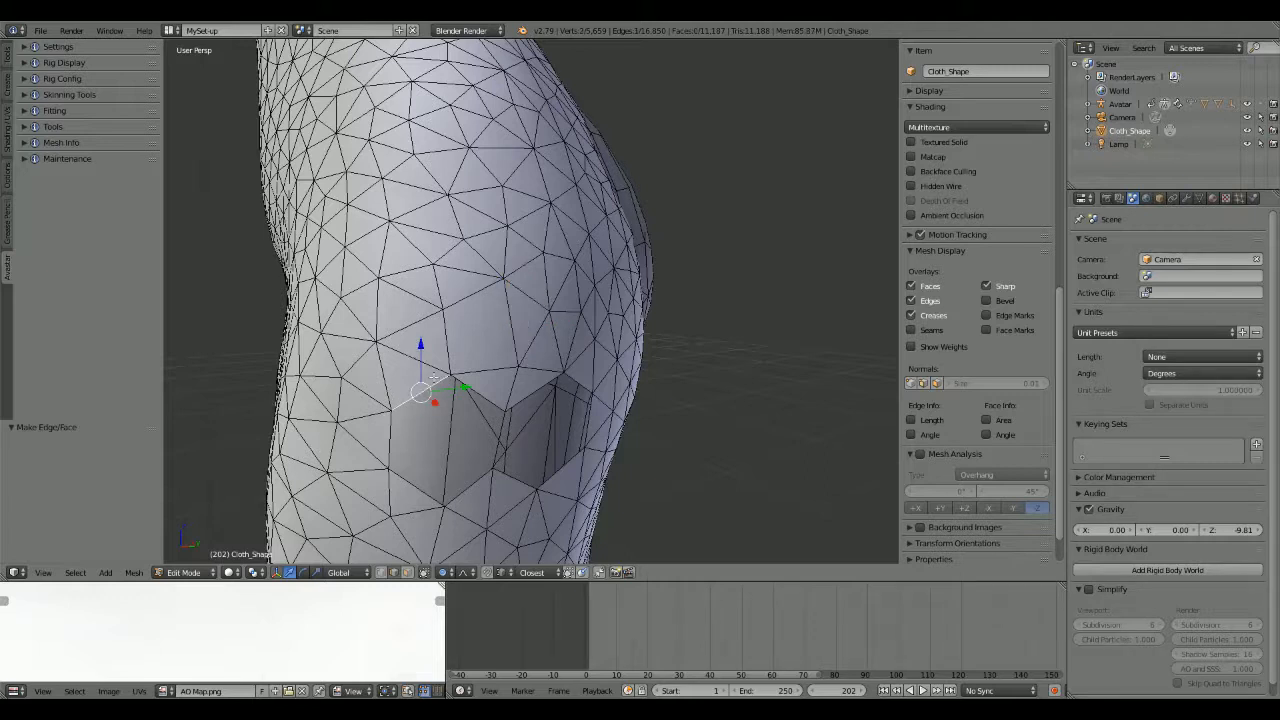
right_click(389, 438)
right_click(403, 481, "shift")
key("f")
right_click(478, 391)
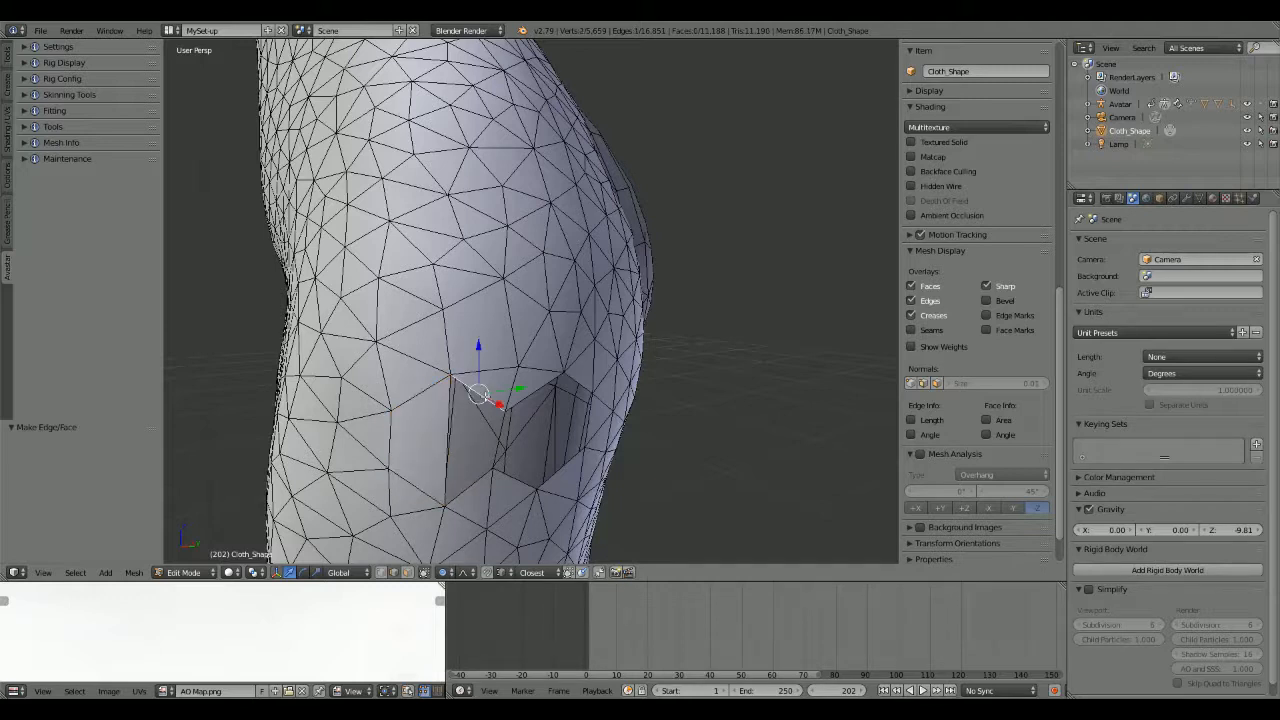
right_click(446, 428, "shift")
right_click(471, 483, "shift")
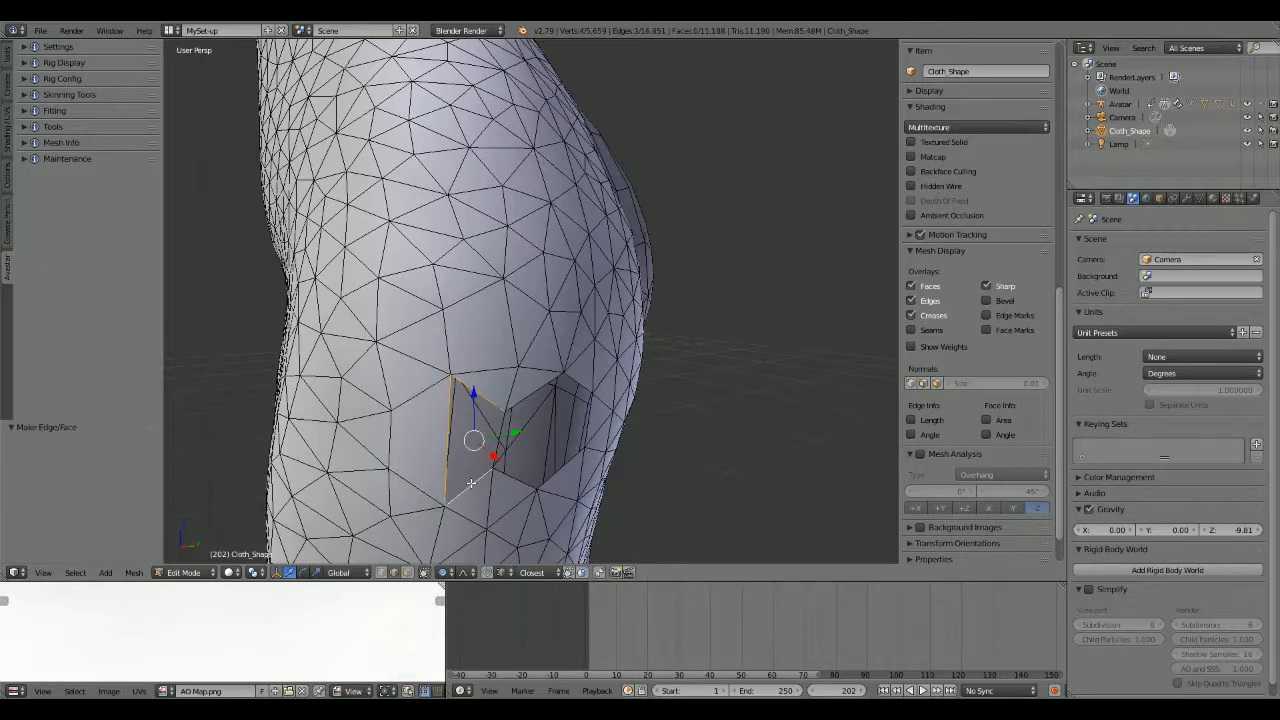
key("f")
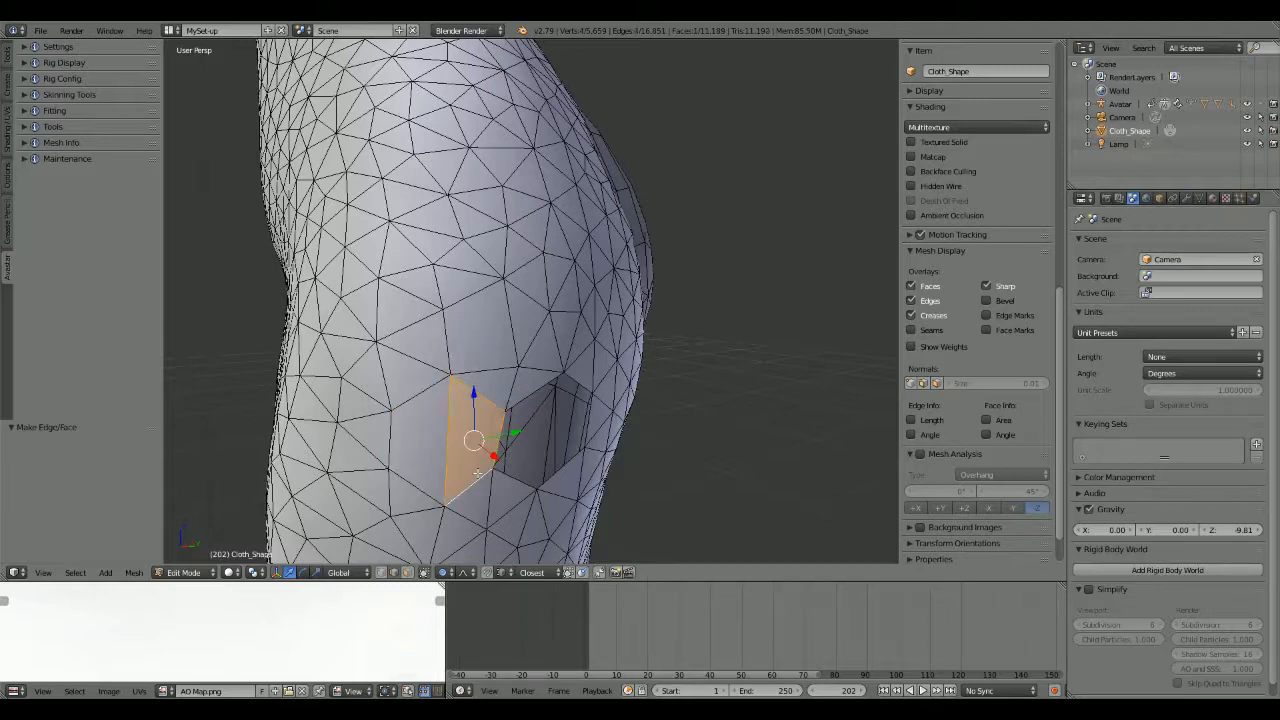
Step: Fill the lower rear hexagonal hip hole with two four-sided faces made from its border edges
right_click(535, 390)
right_click(515, 477, "ctrl")
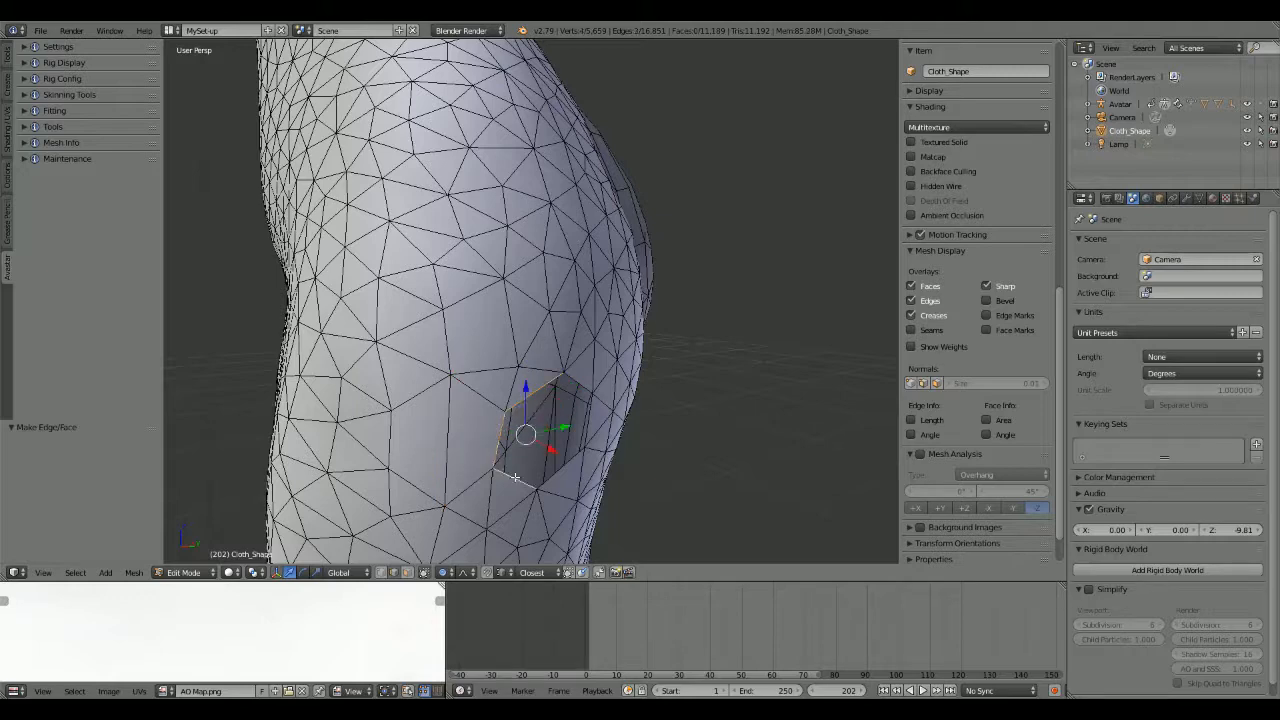
key("f")
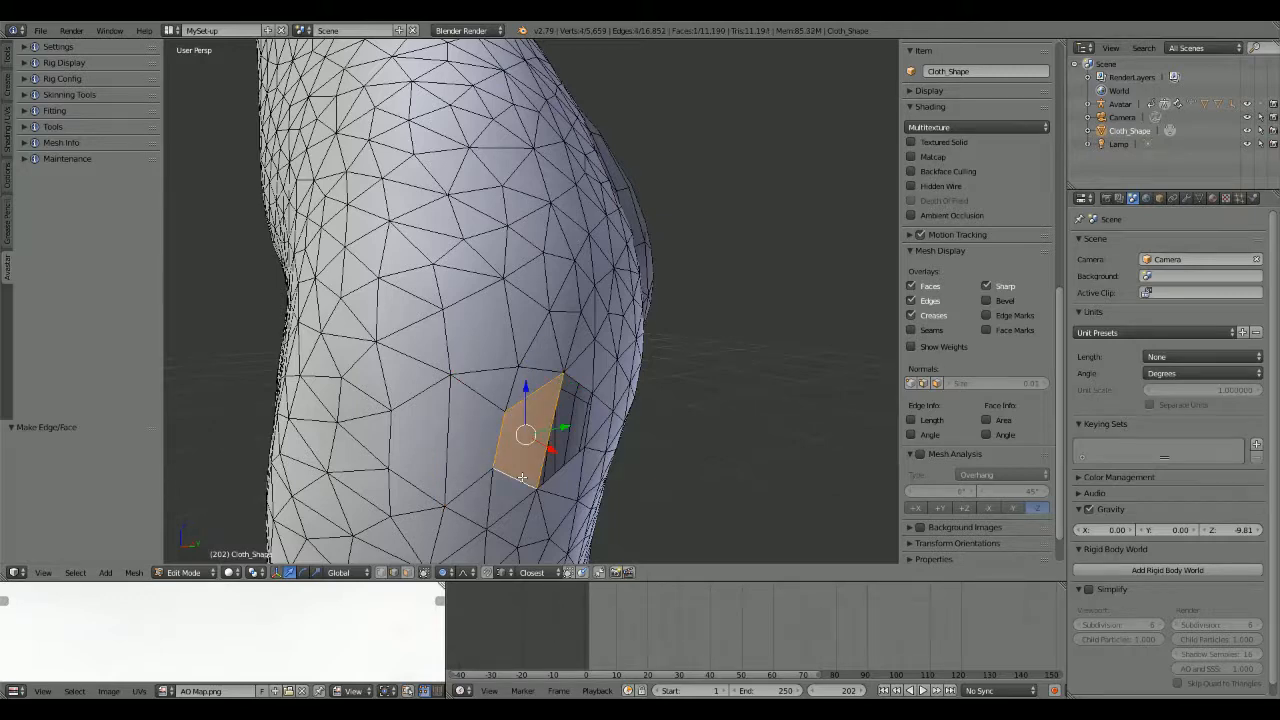
middle_click_drag(521, 477, 500, 405)
right_click(503, 388)
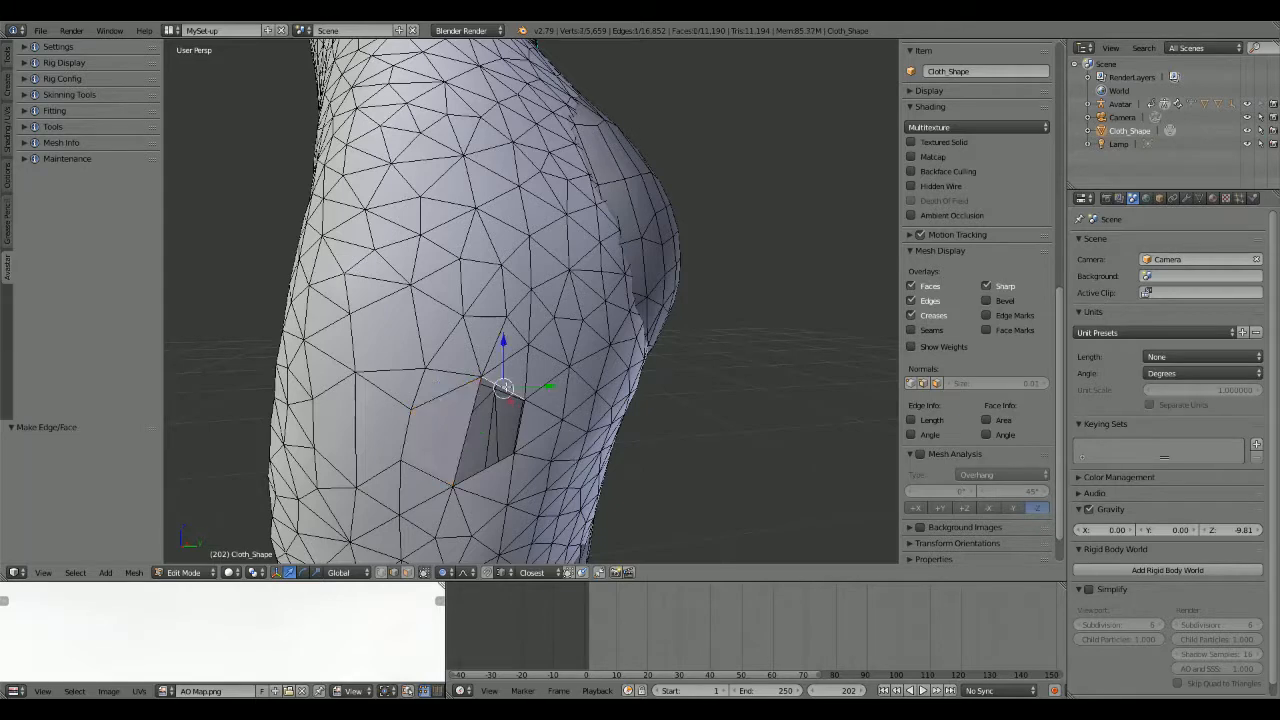
right_click(520, 425)
right_click(502, 460, "shift")
key("f")
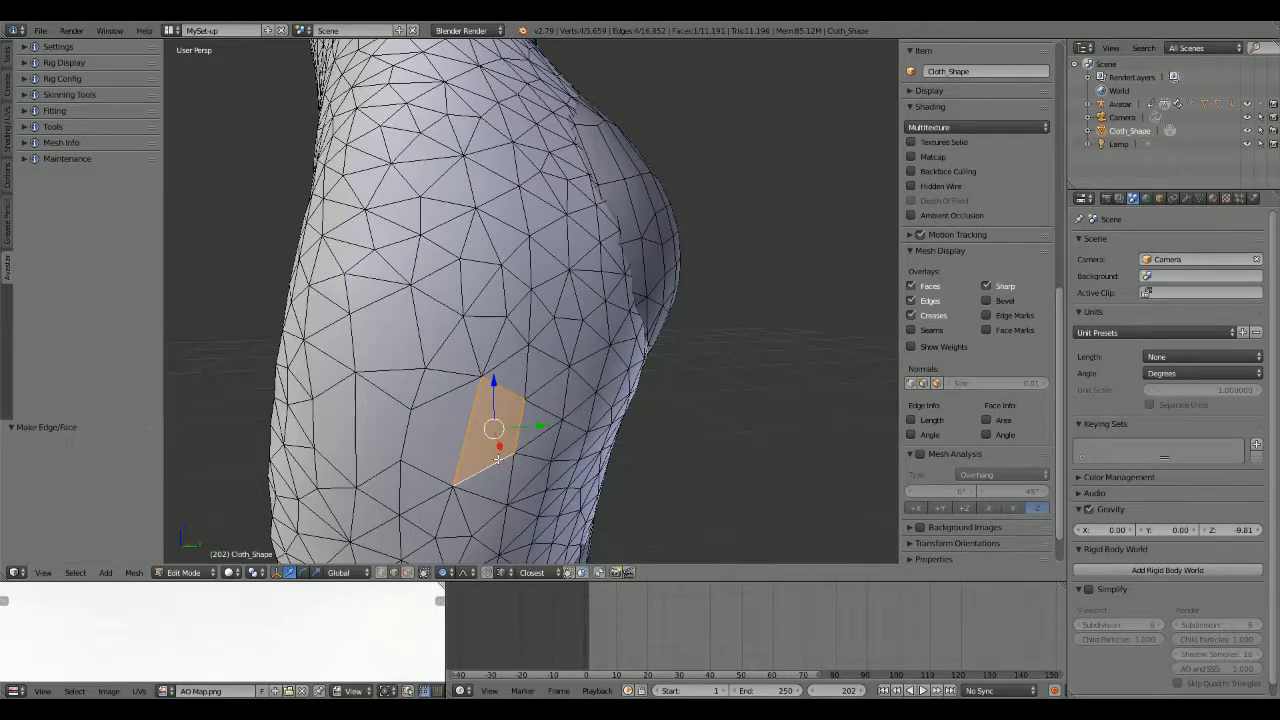
Step: Deselect everything and examine the filled hip area and the front of the dress for remaining gaps
middle_click_drag(498, 459, 657, 431)
scroll(433, 450, "down", 4)
middle_click_drag(484, 384, 594, 438, "shift")
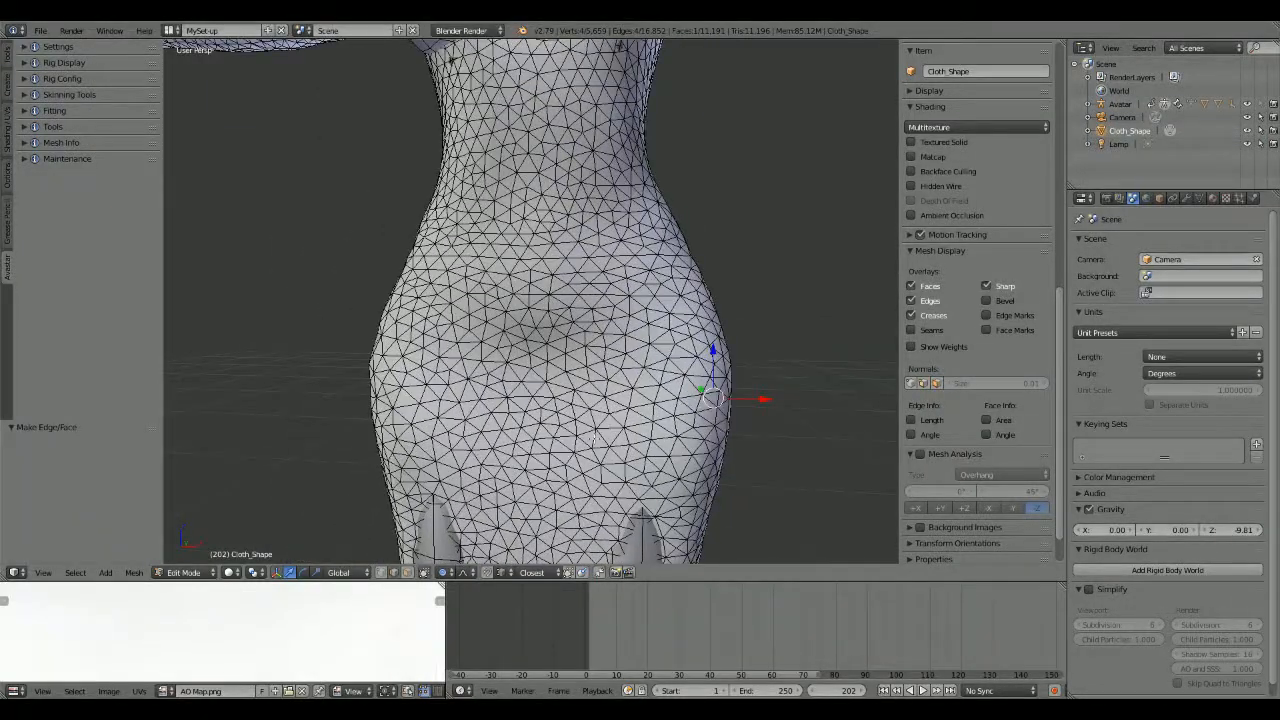
scroll(594, 440, "down", 3)
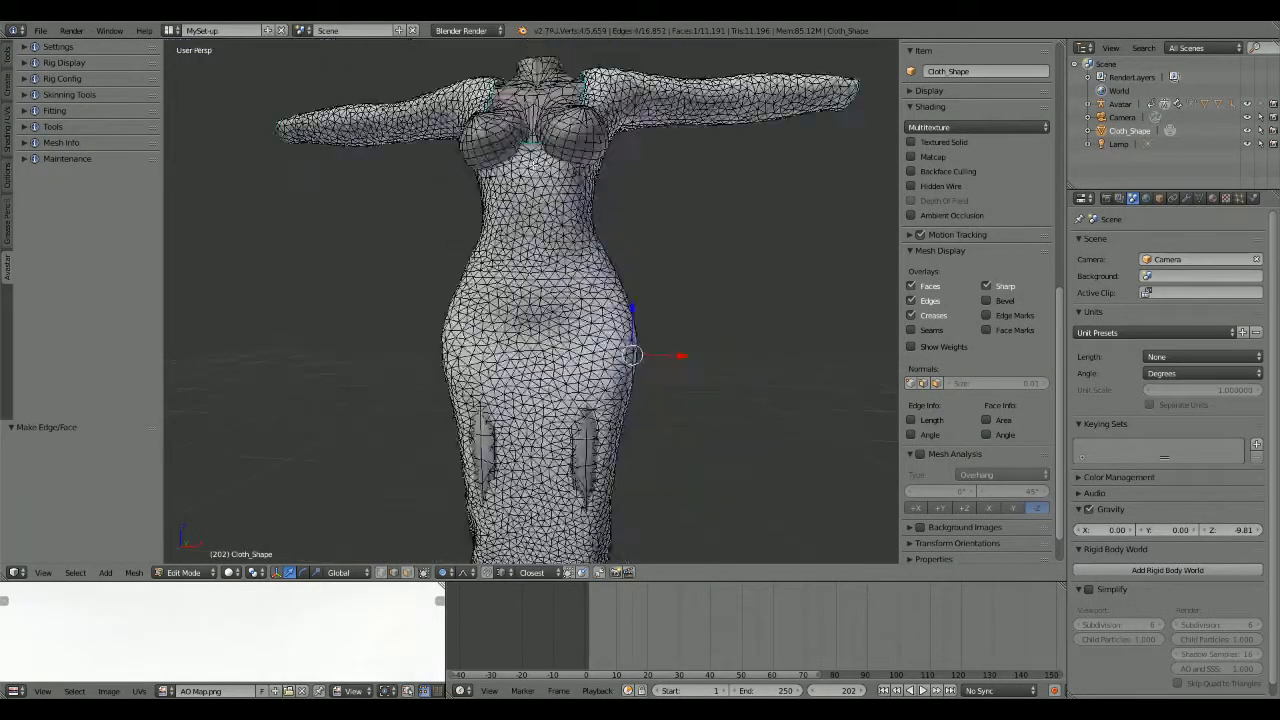
middle_click_drag(647, 452, 645, 413, "shift")
middle_click_drag(642, 420, 578, 449)
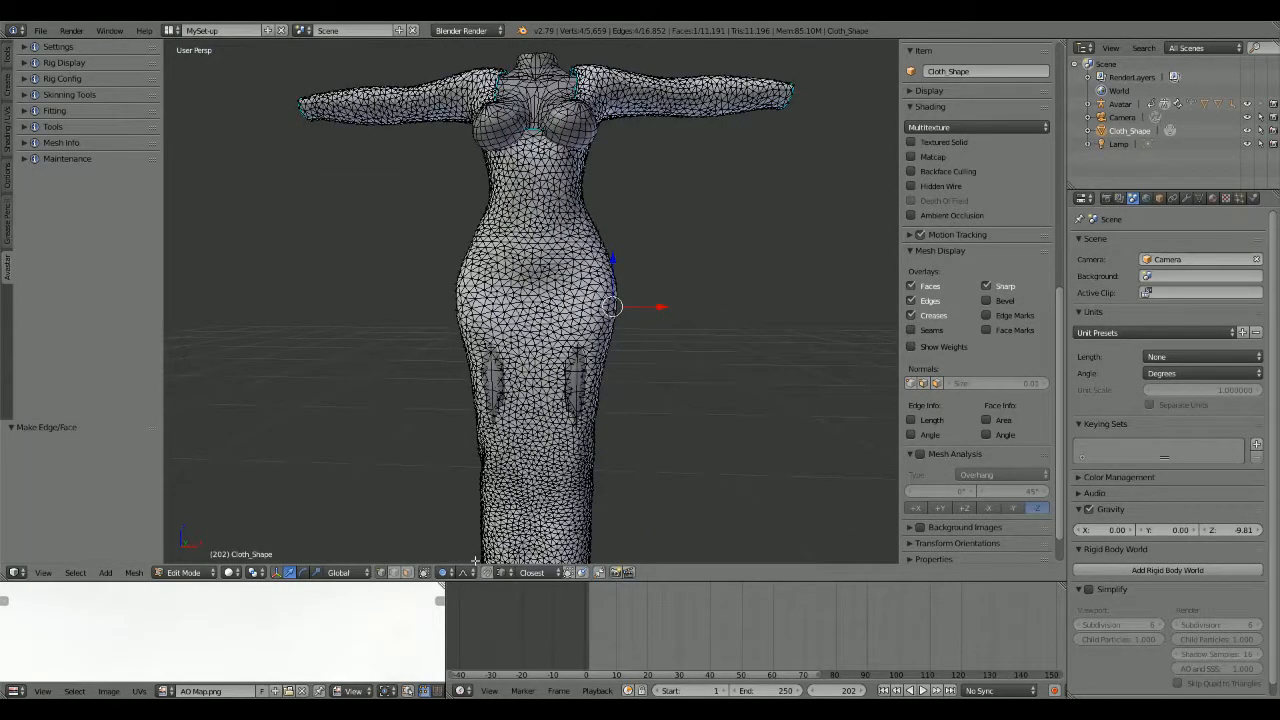
key("a")
scroll(623, 446, "up", 4)
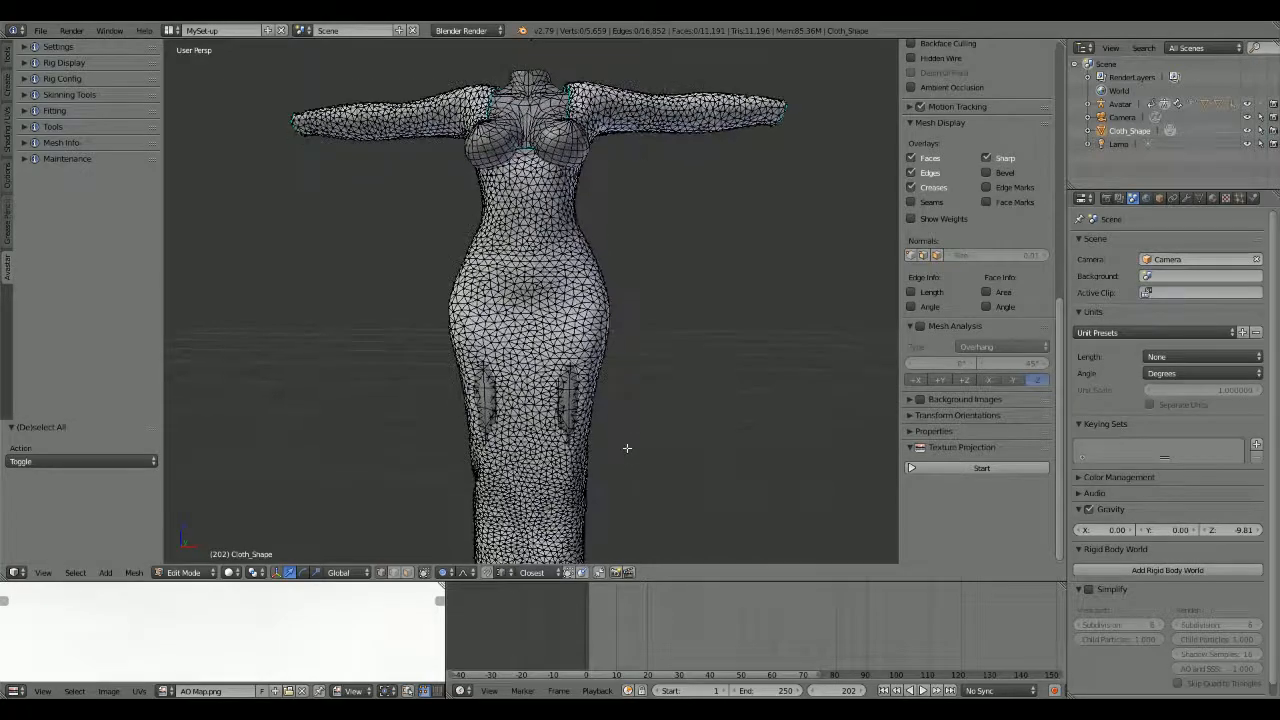
scroll(627, 447, "up", 3)
middle_click_drag(627, 447, 564, 441)
scroll(565, 447, "down", 3)
scroll(532, 442, "up", 3)
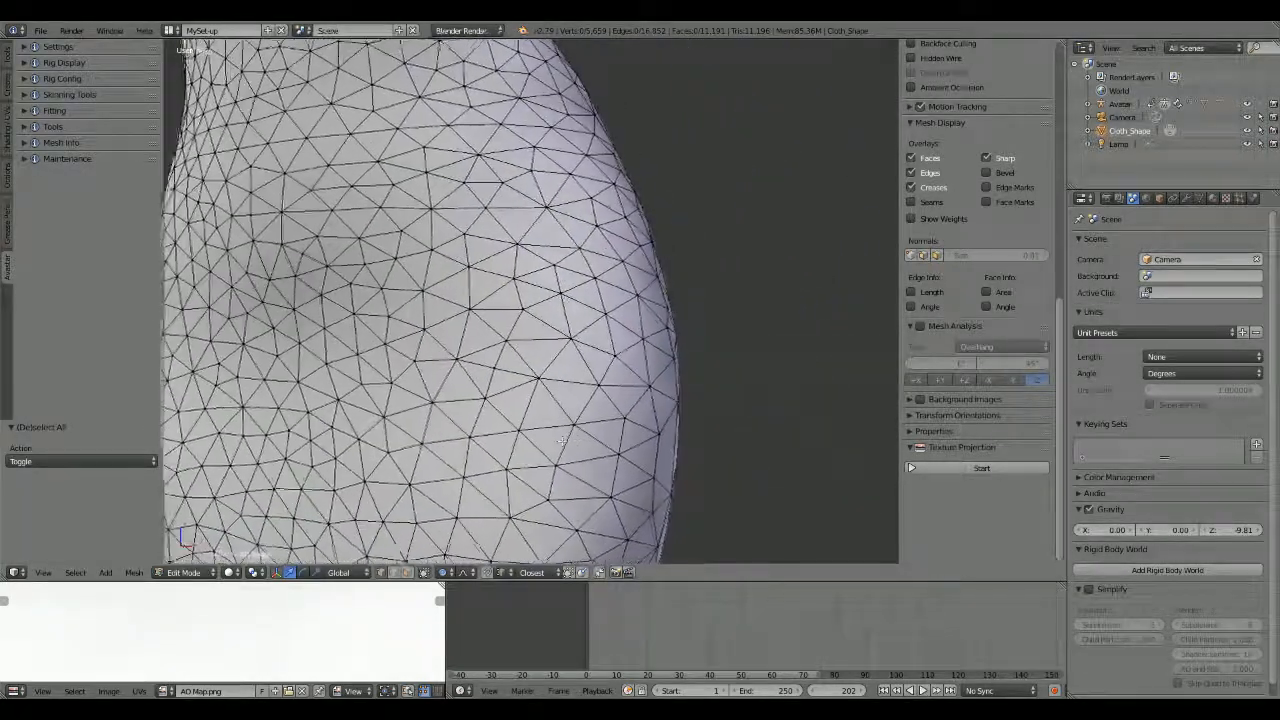
Step: Turn off limiting the selection to visible geometry and examine where the thighs and inner layers show through the dress
left_click(424, 572)
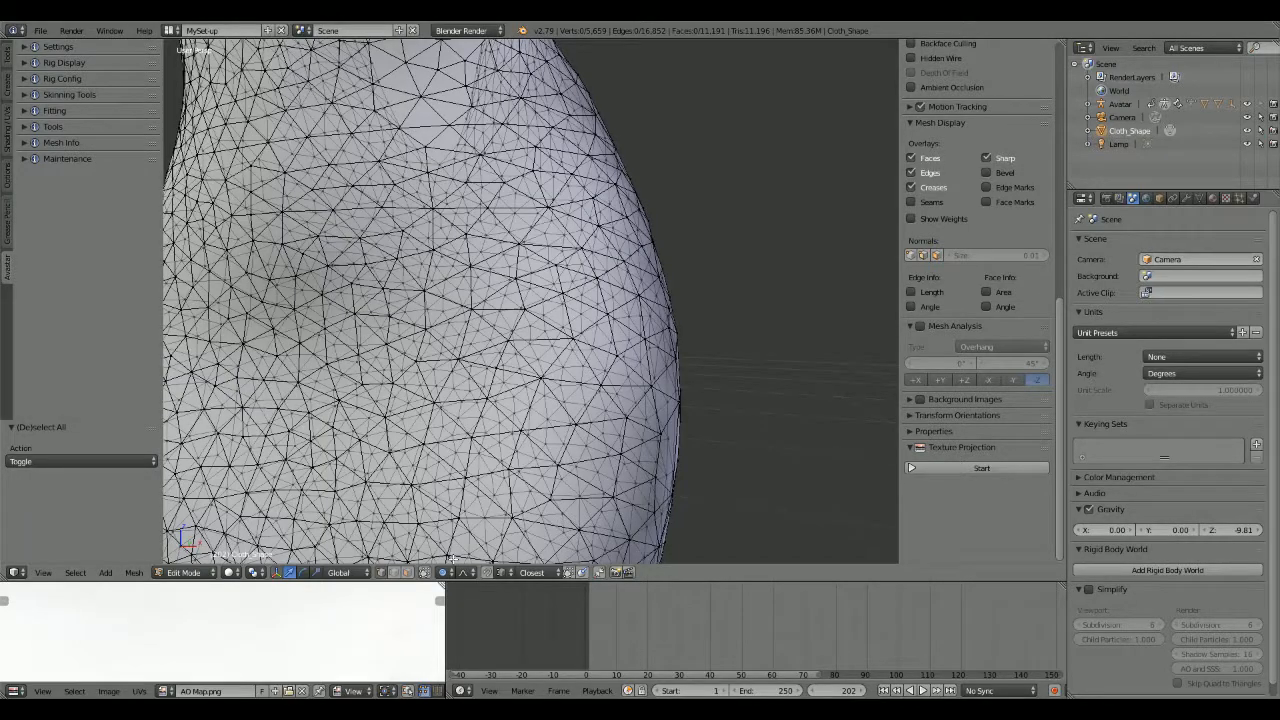
scroll(615, 380, "down", 6)
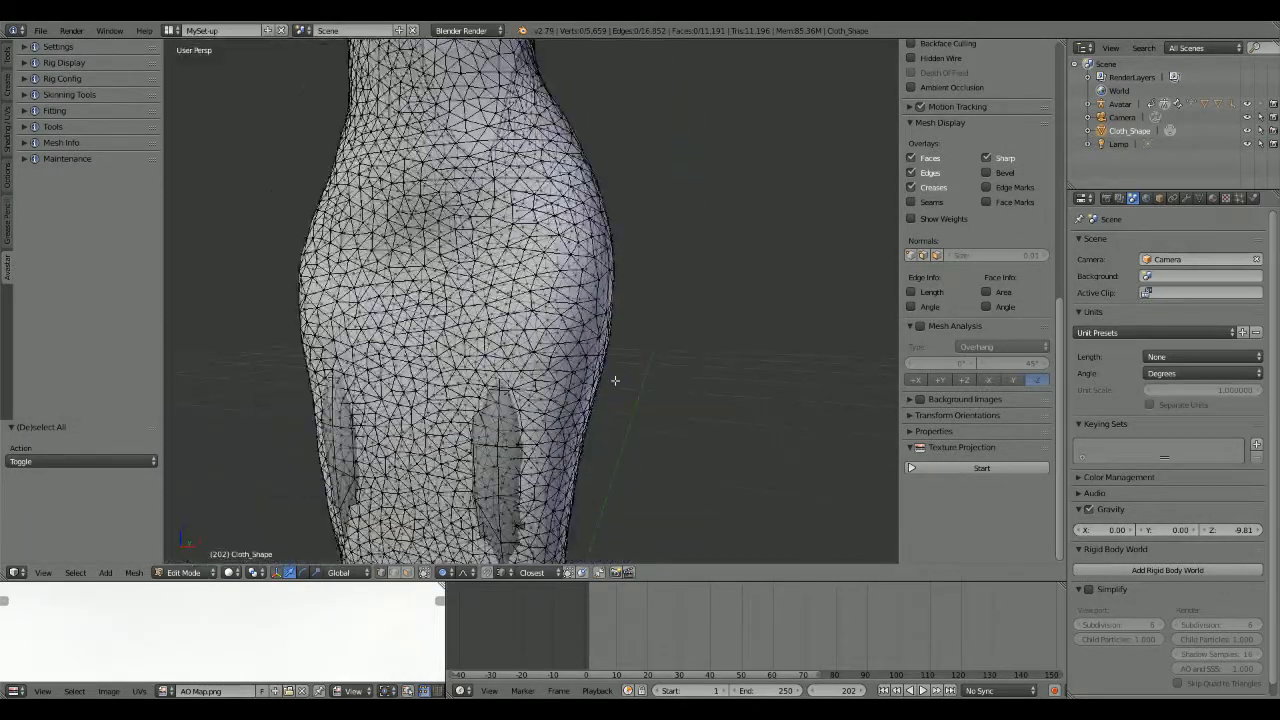
middle_click_drag(615, 380, 554, 426)
scroll(575, 425, "up", 3)
scroll(555, 426, "up", 3)
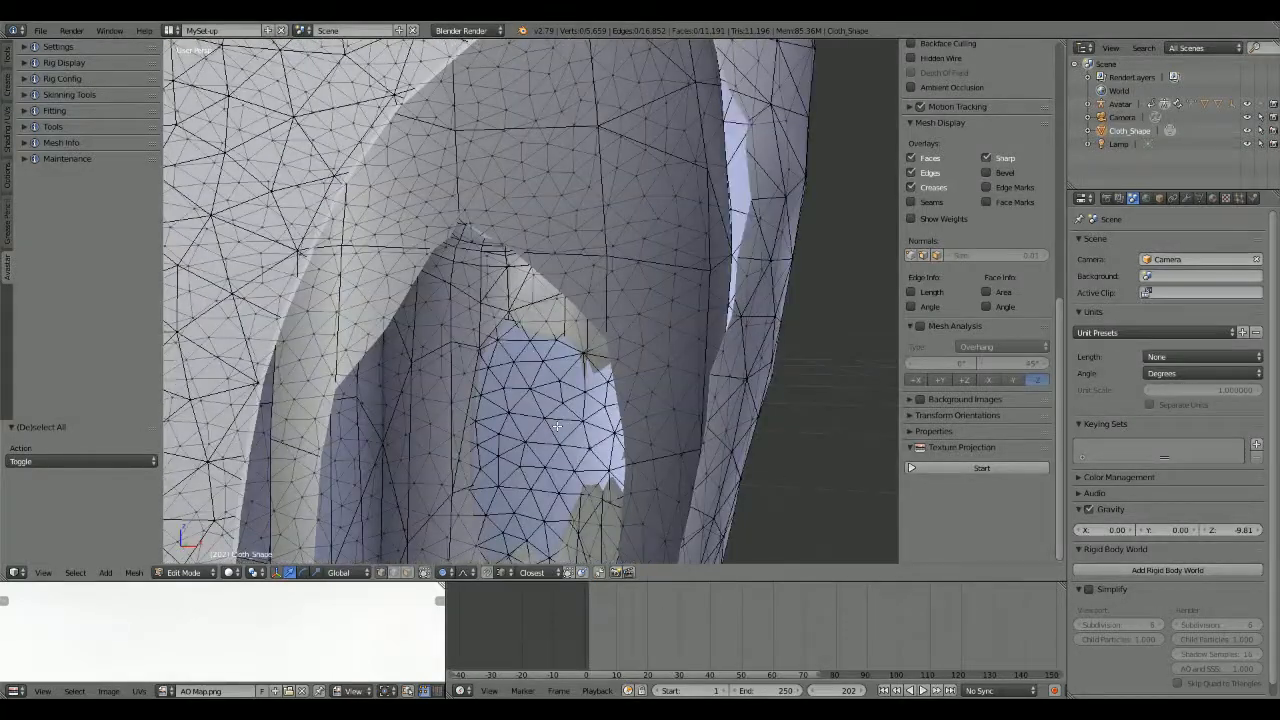
scroll(556, 426, "down", 2)
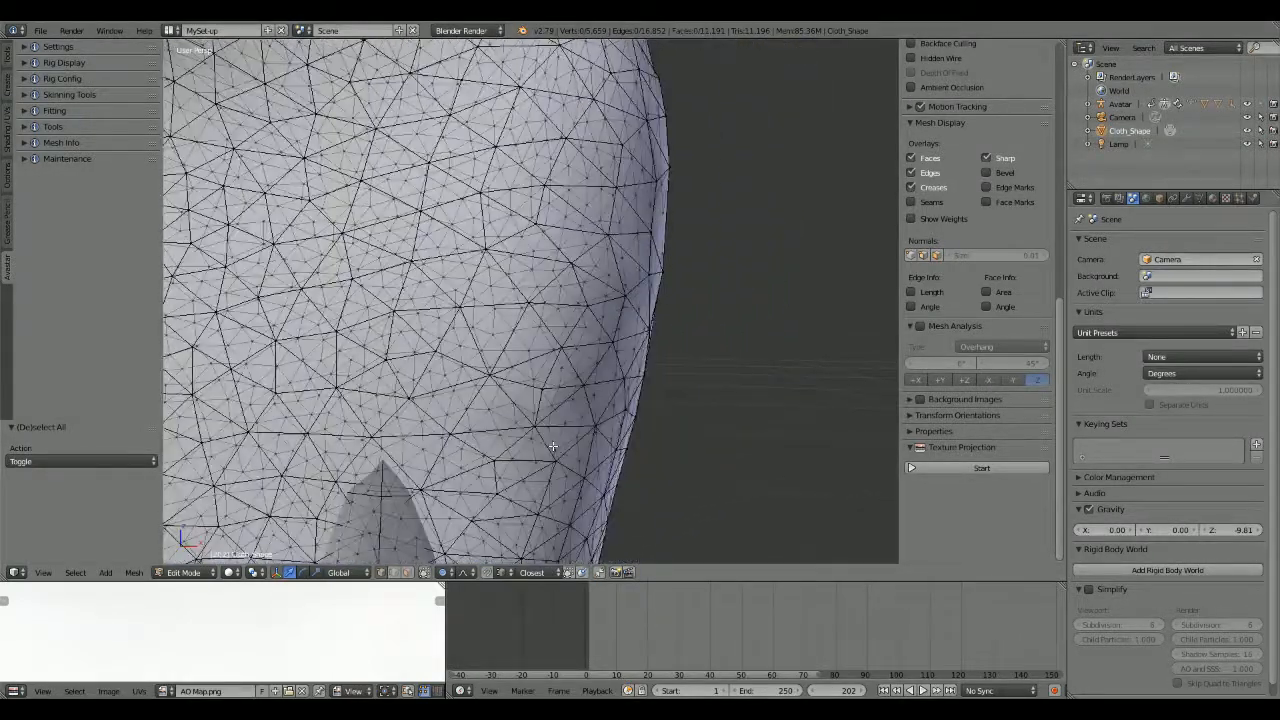
middle_click_drag(553, 446, 458, 180)
scroll(458, 180, "down", 3)
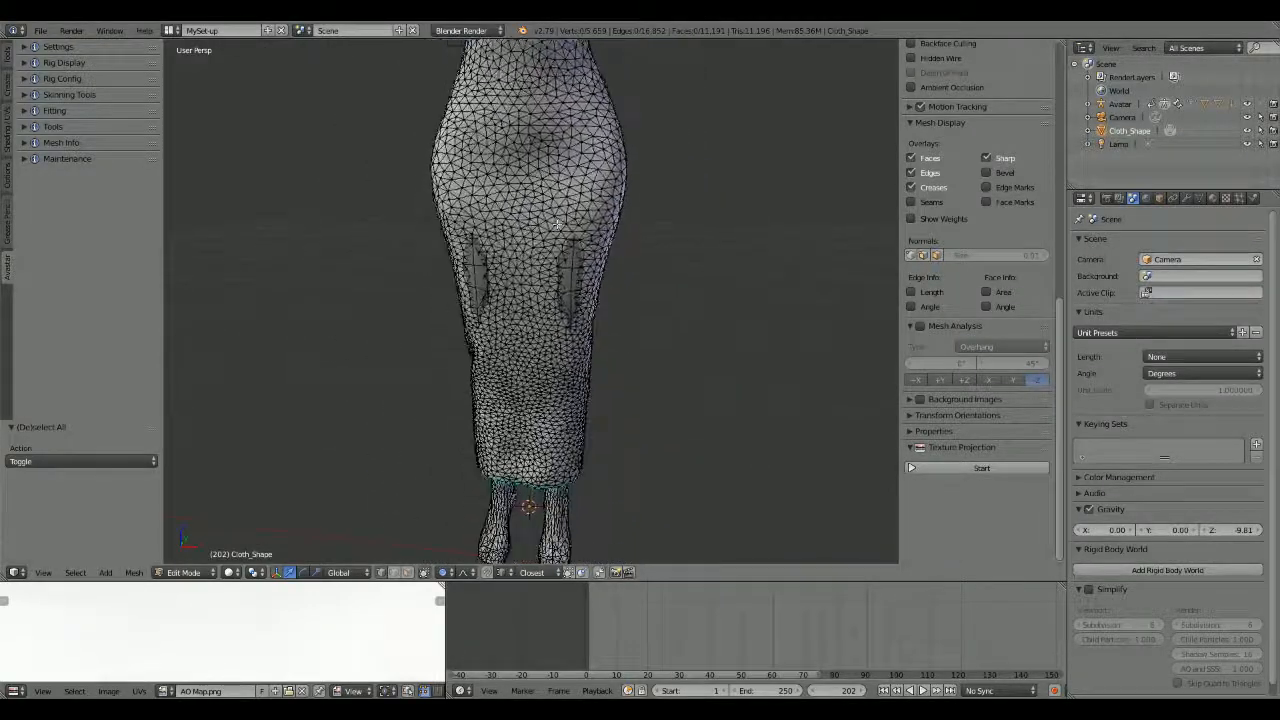
scroll(538, 260, "up", 1)
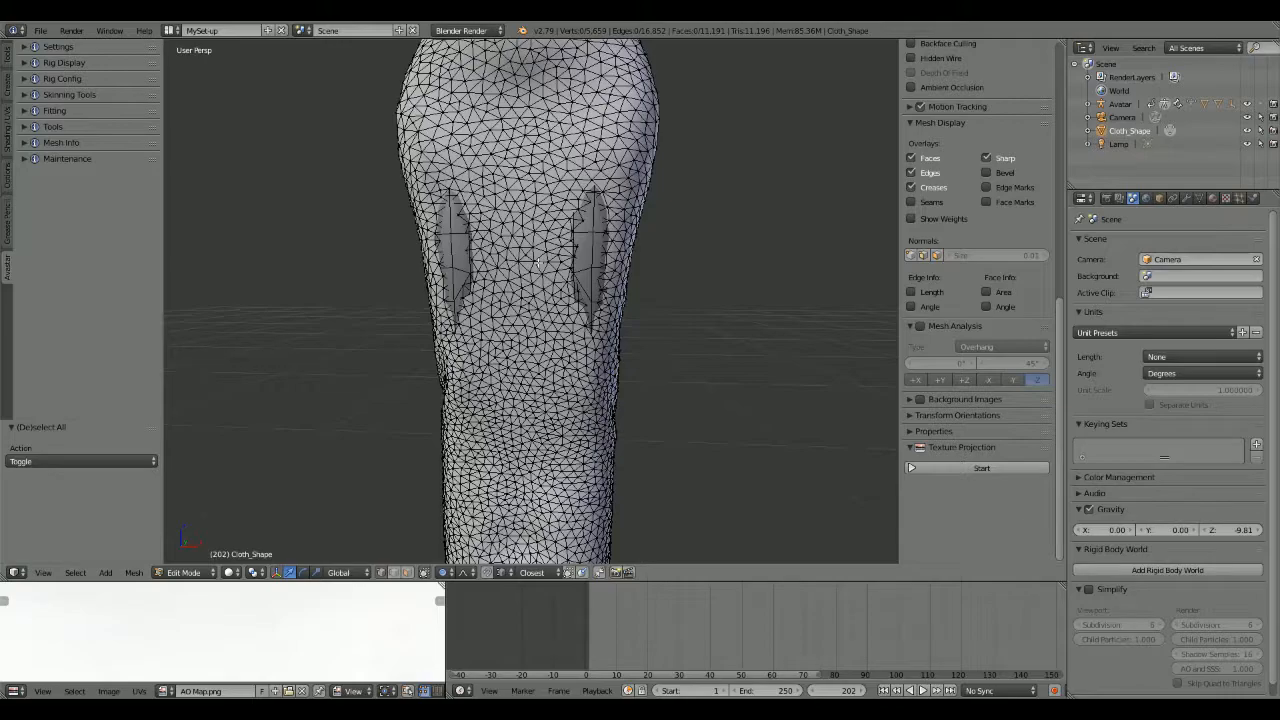
middle_click_drag(540, 260, 497, 286)
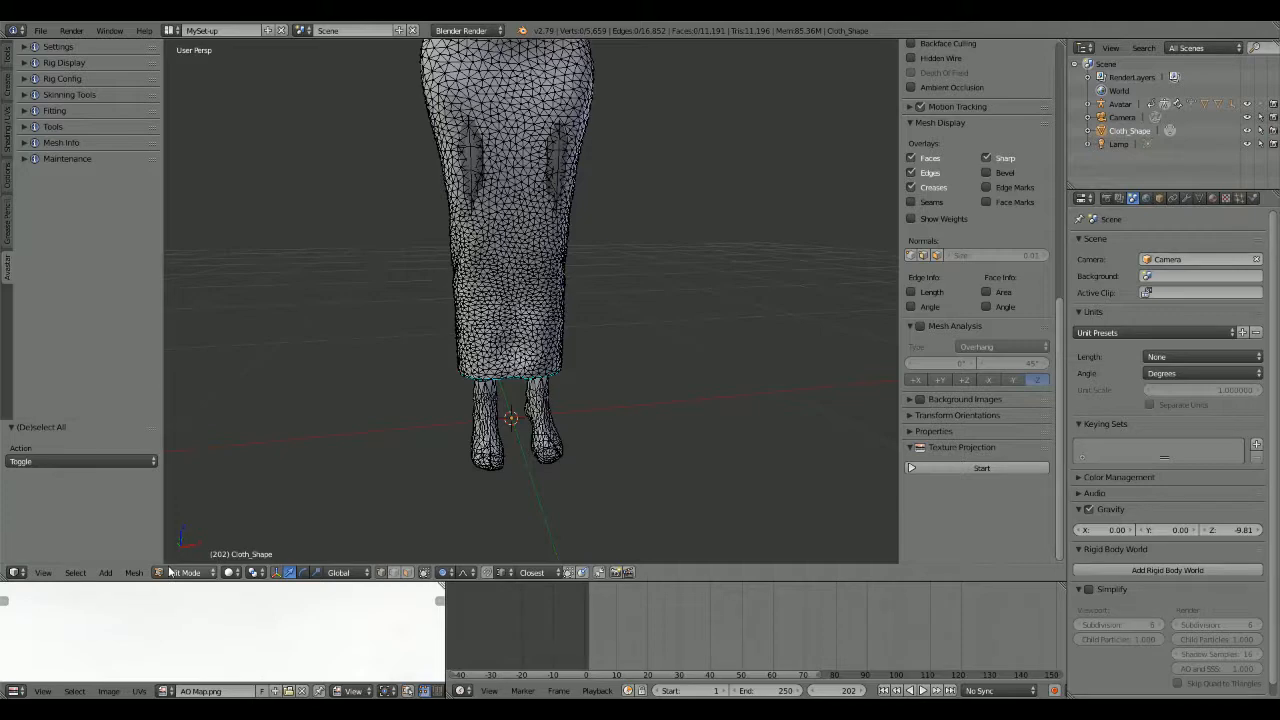
Step: Switch to the front orthographic view and select one vertex on each side edge of the lower skirt
left_click(43, 572)
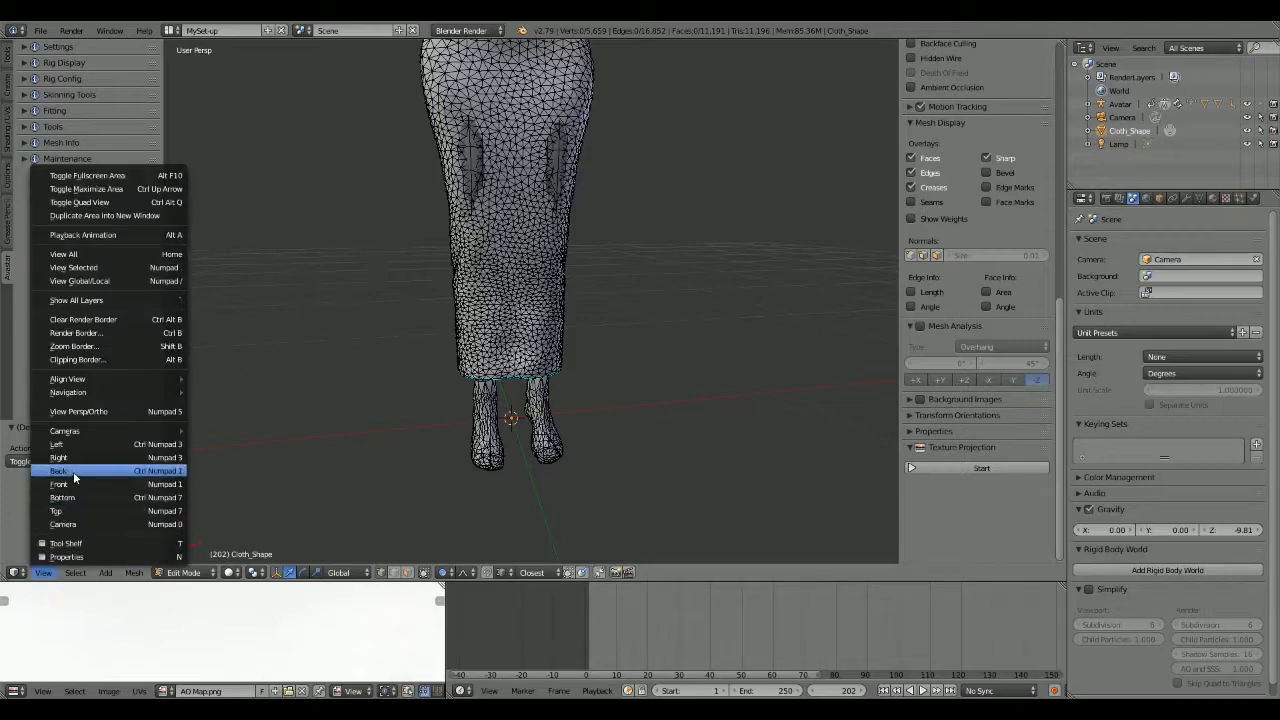
left_click(75, 484)
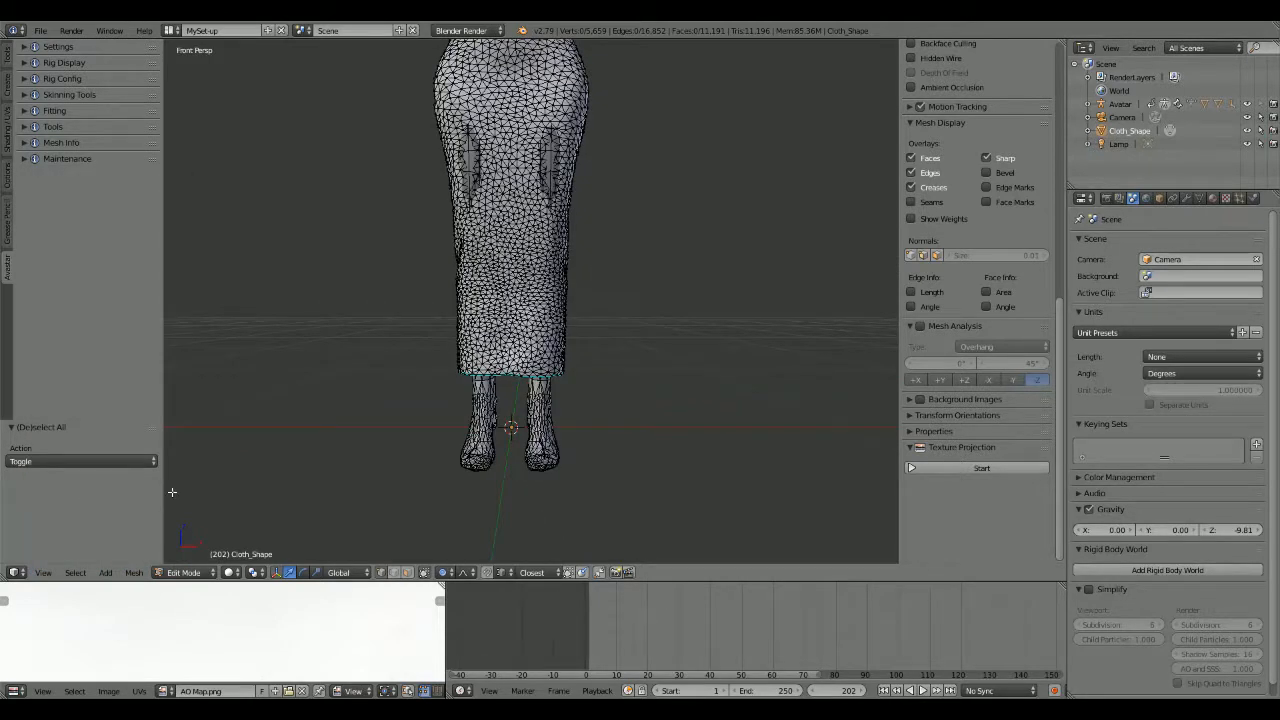
left_click(43, 572)
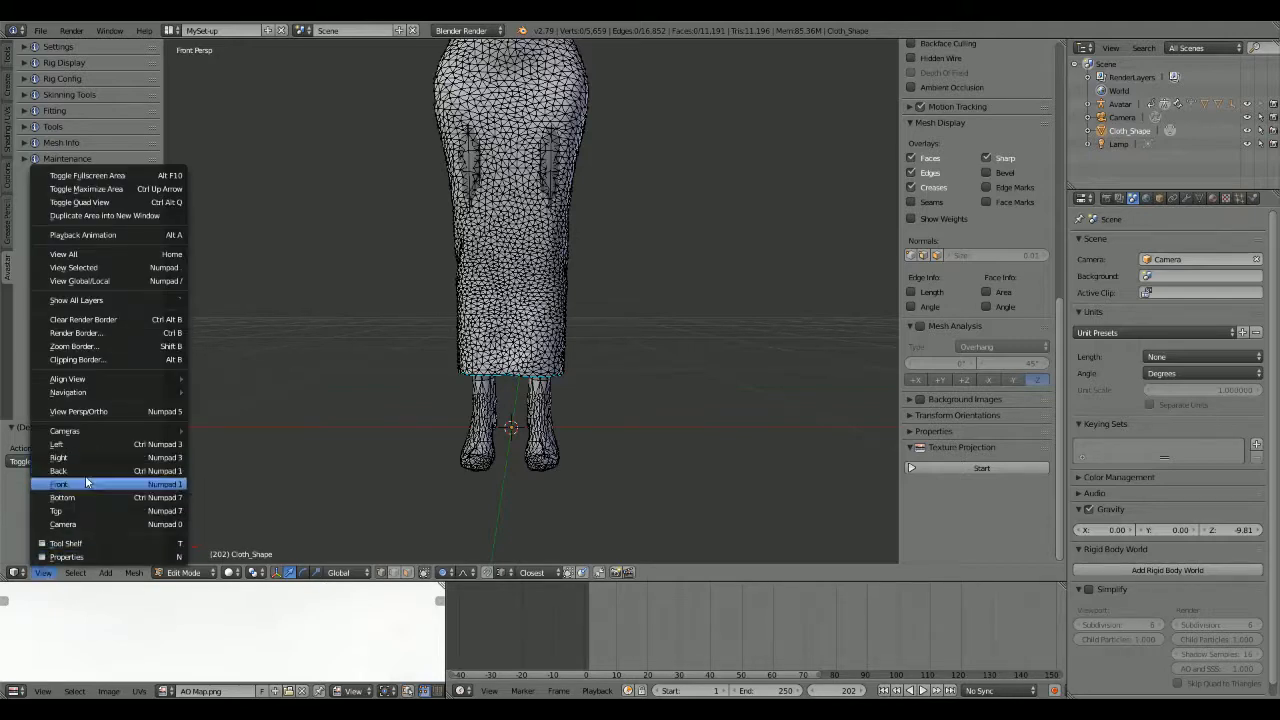
left_click(90, 412)
scroll(547, 383, "up", 3)
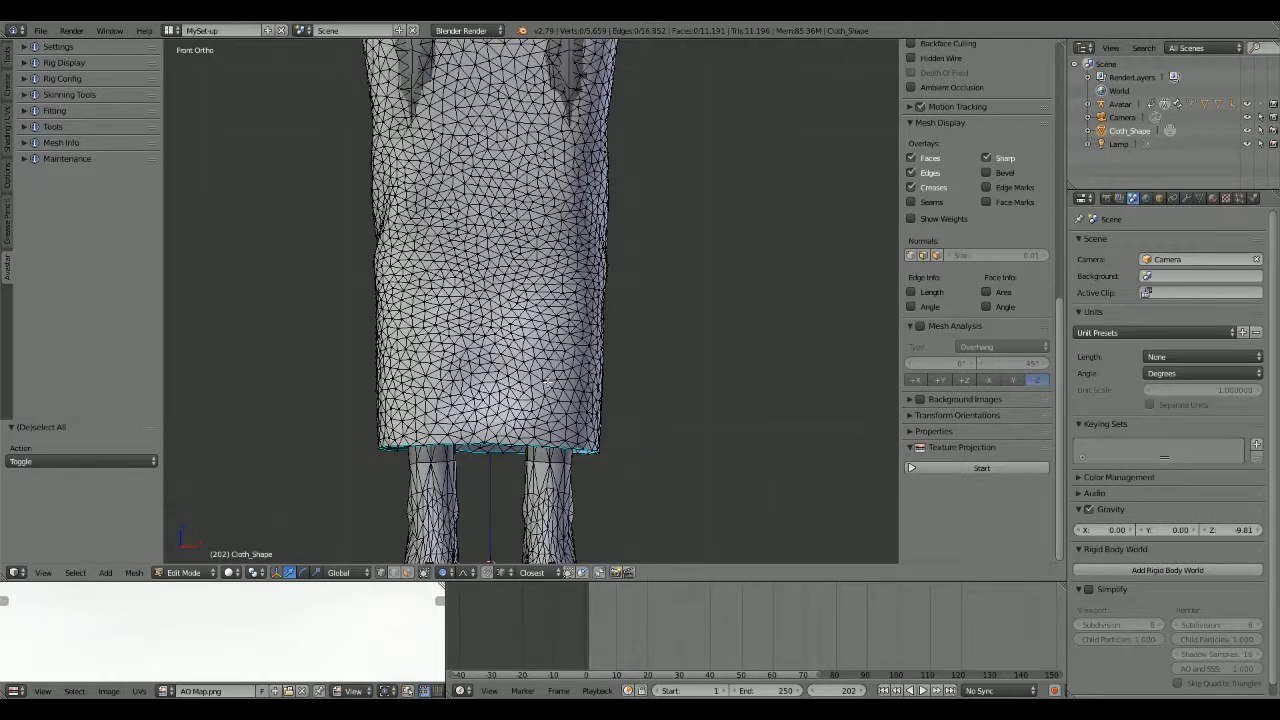
right_click(605, 303)
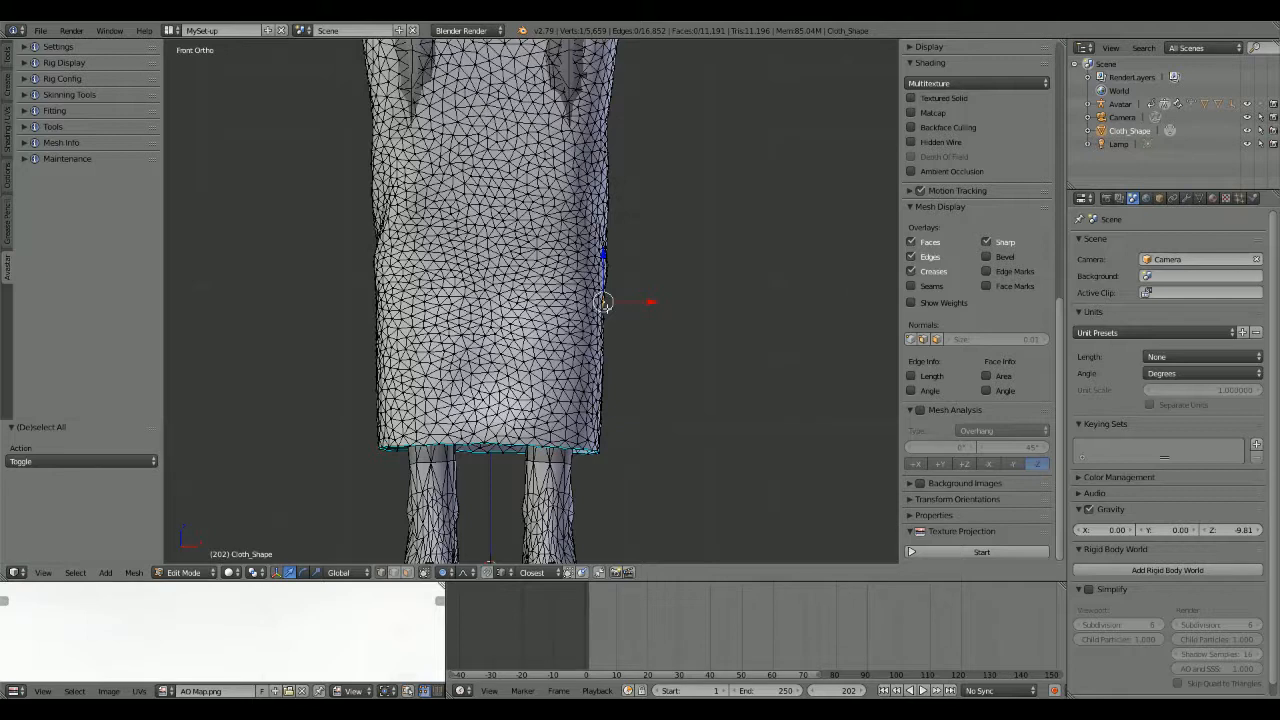
right_click(374, 304, "shift")
Step: Try scaling the lower skirt by 1.142 with a proportional size of 0.75, and undo it
key("s")
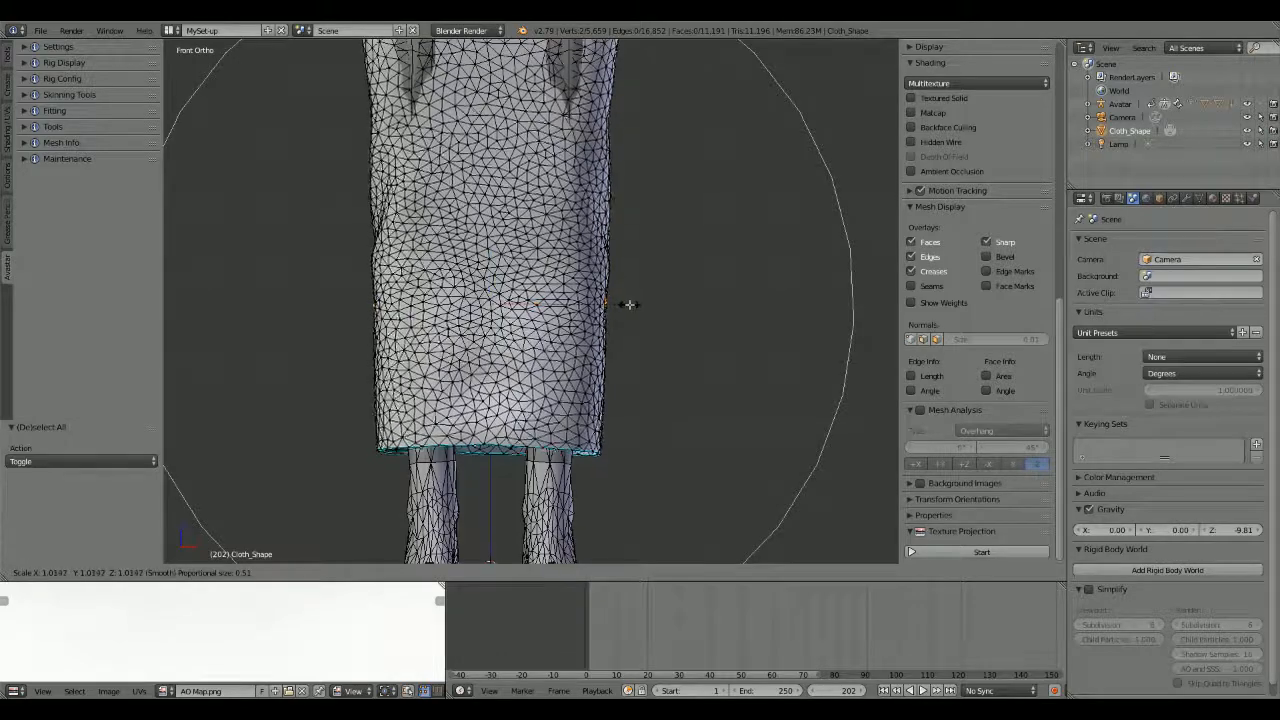
scroll(632, 304, "up", 2)
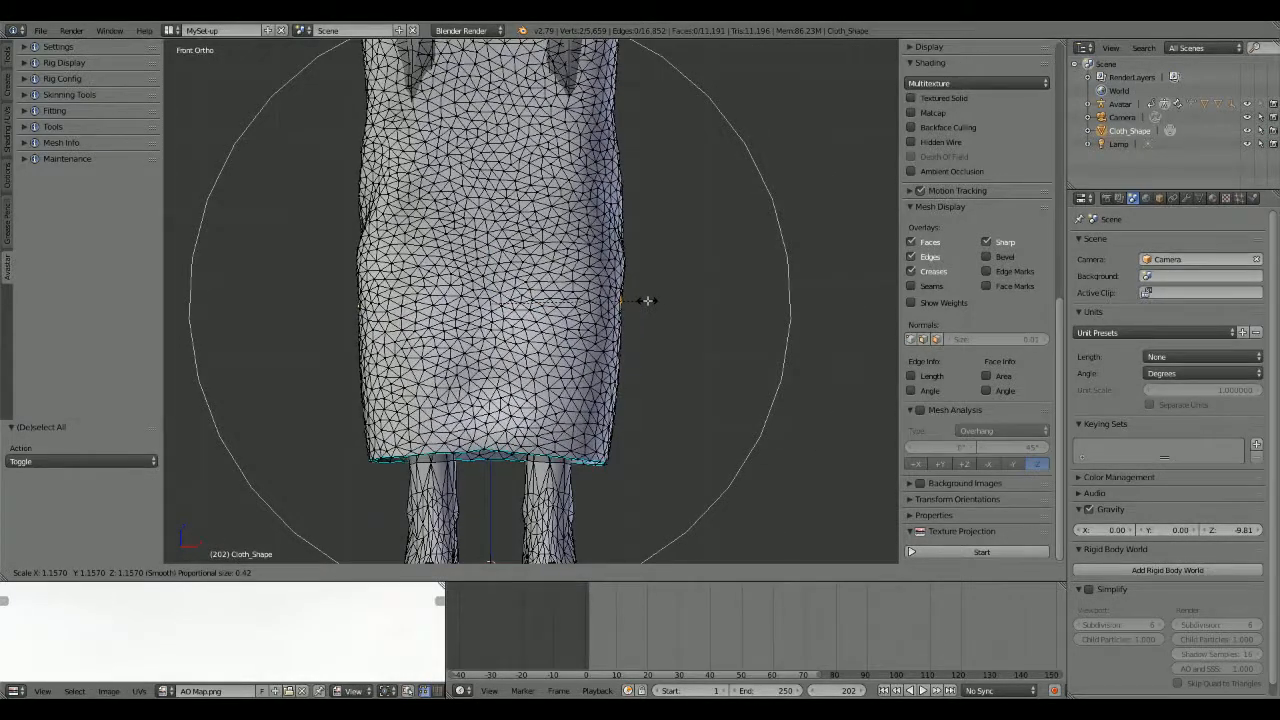
scroll(645, 300, "down", 3)
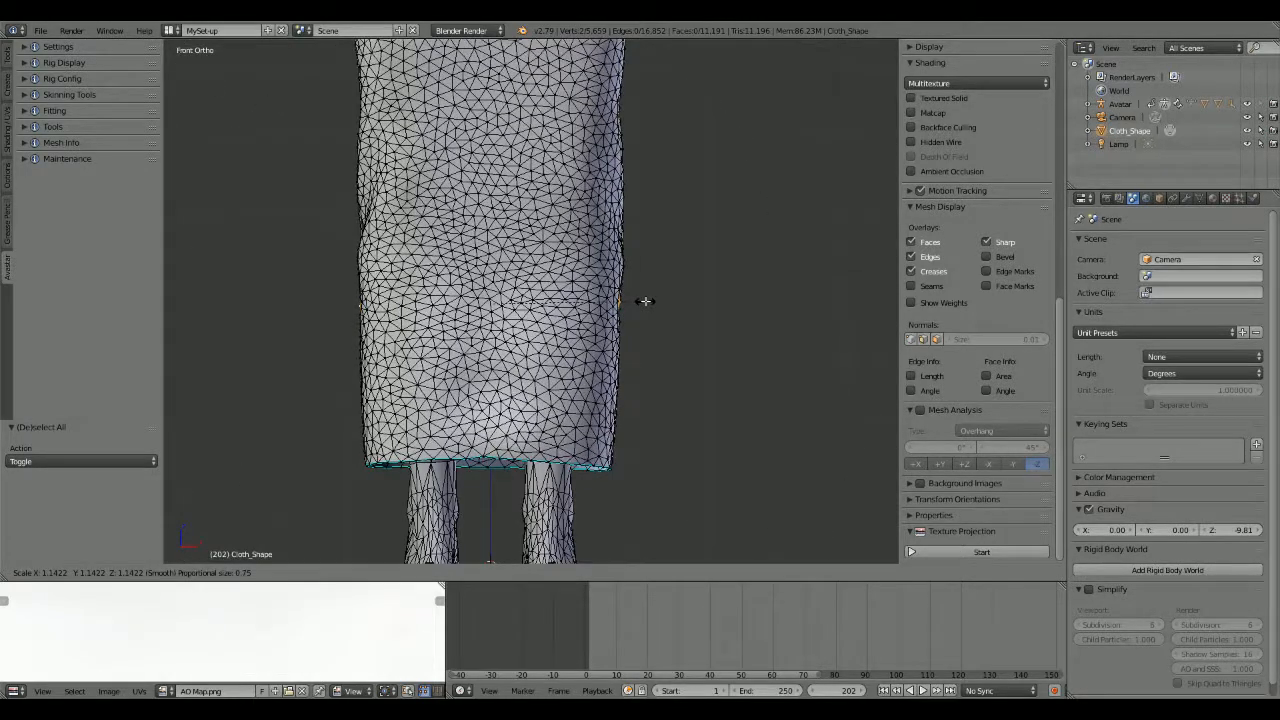
left_click(645, 302)
scroll(645, 310, "down", 3)
middle_click_drag(646, 309, 581, 414)
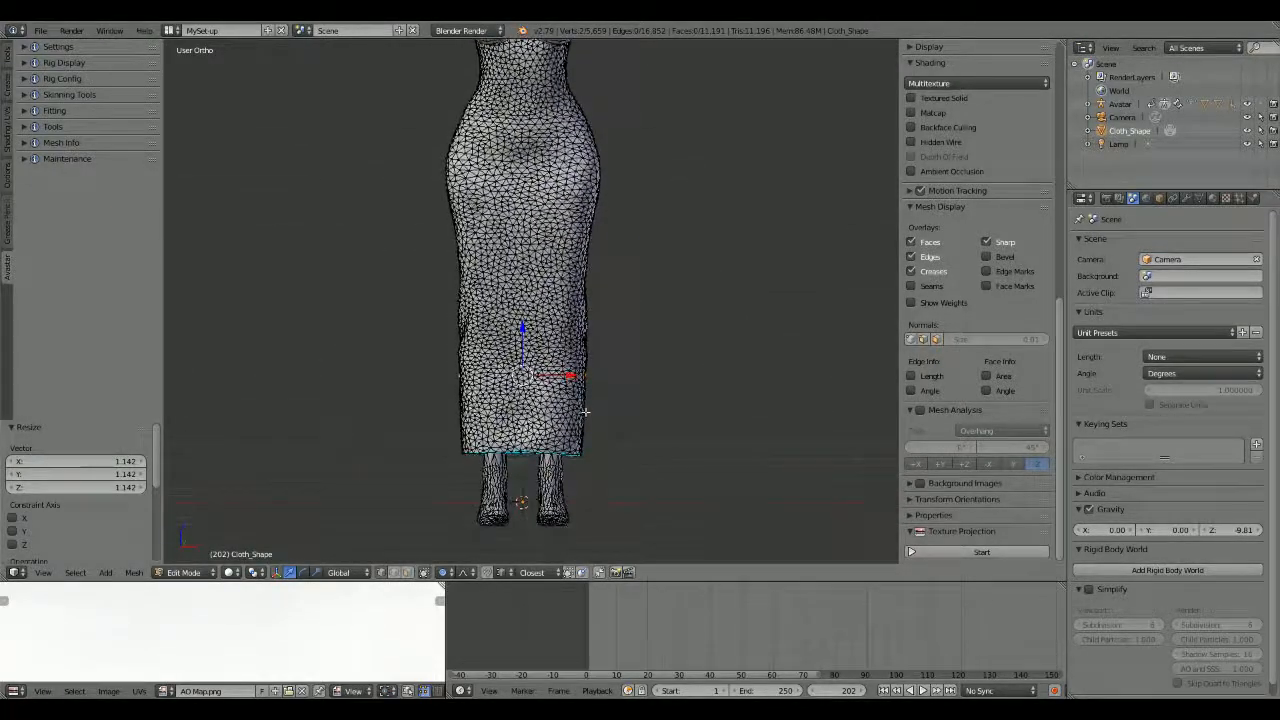
key("ctrl+z")
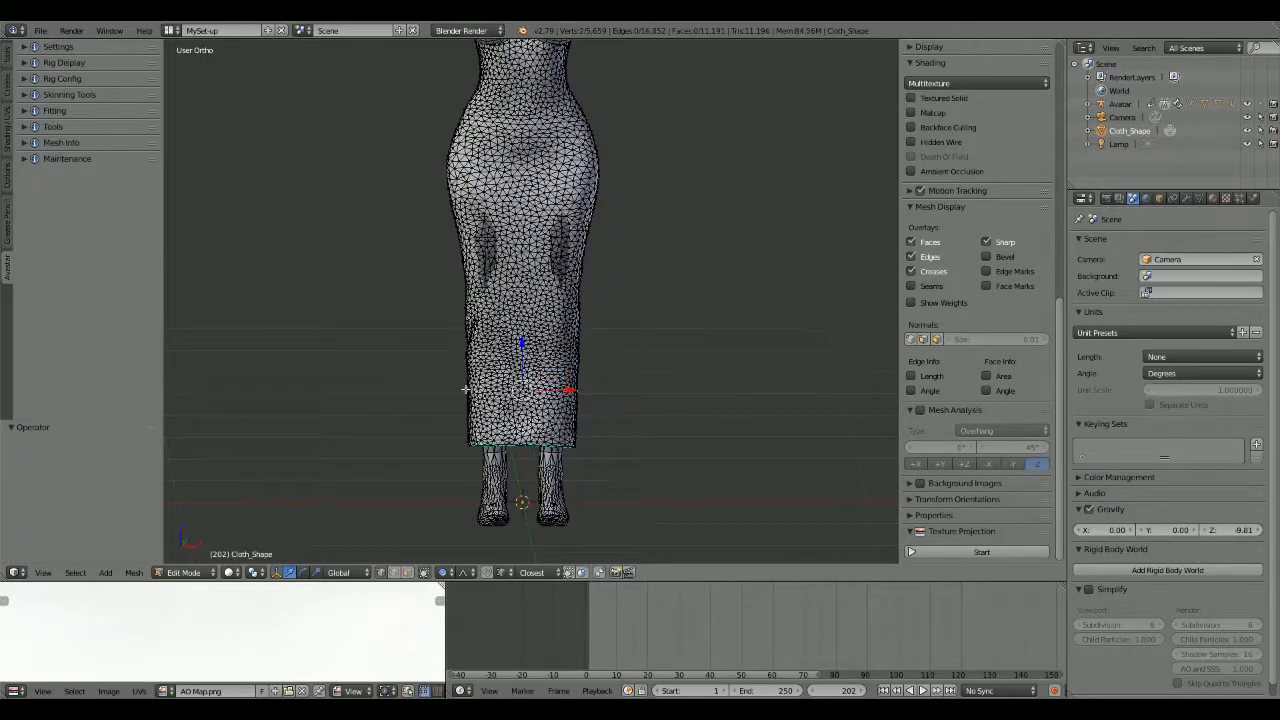
Step: Widen the lower skirt by scaling the two side vertices by 1.158 with a proportional size of 0.51
key("s")
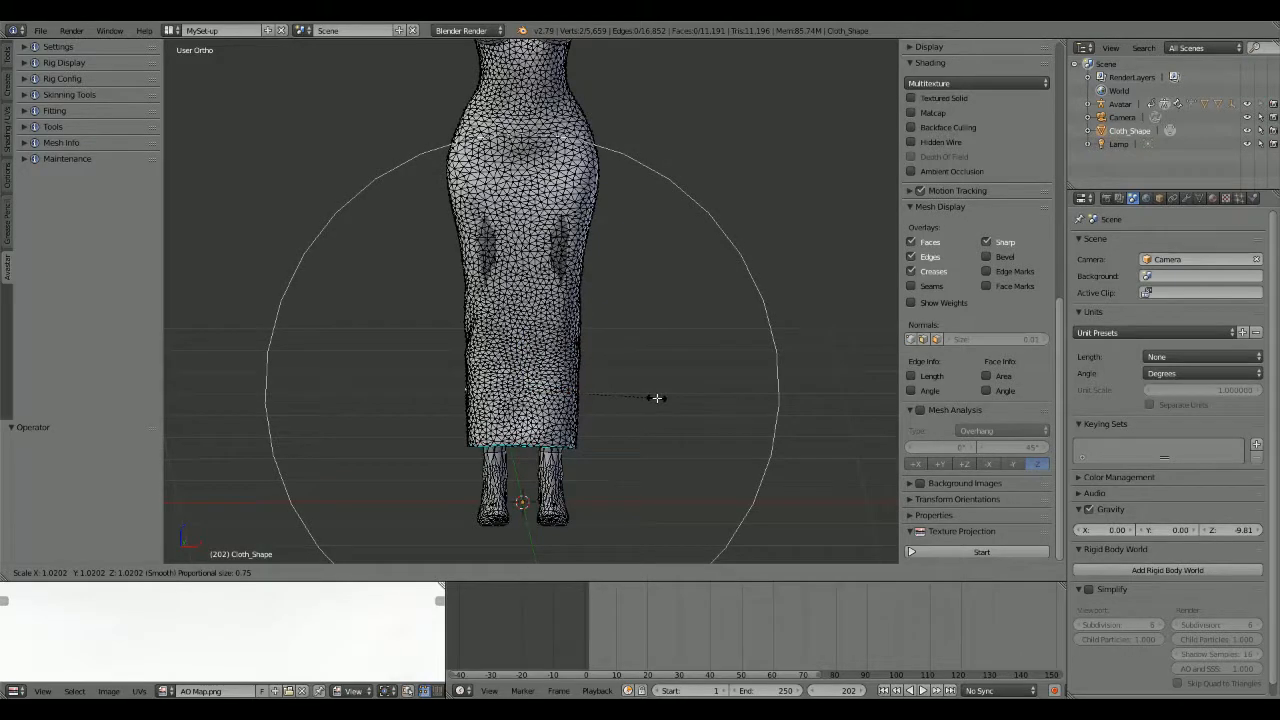
scroll(655, 397, "up", 7)
scroll(660, 396, "up", 1)
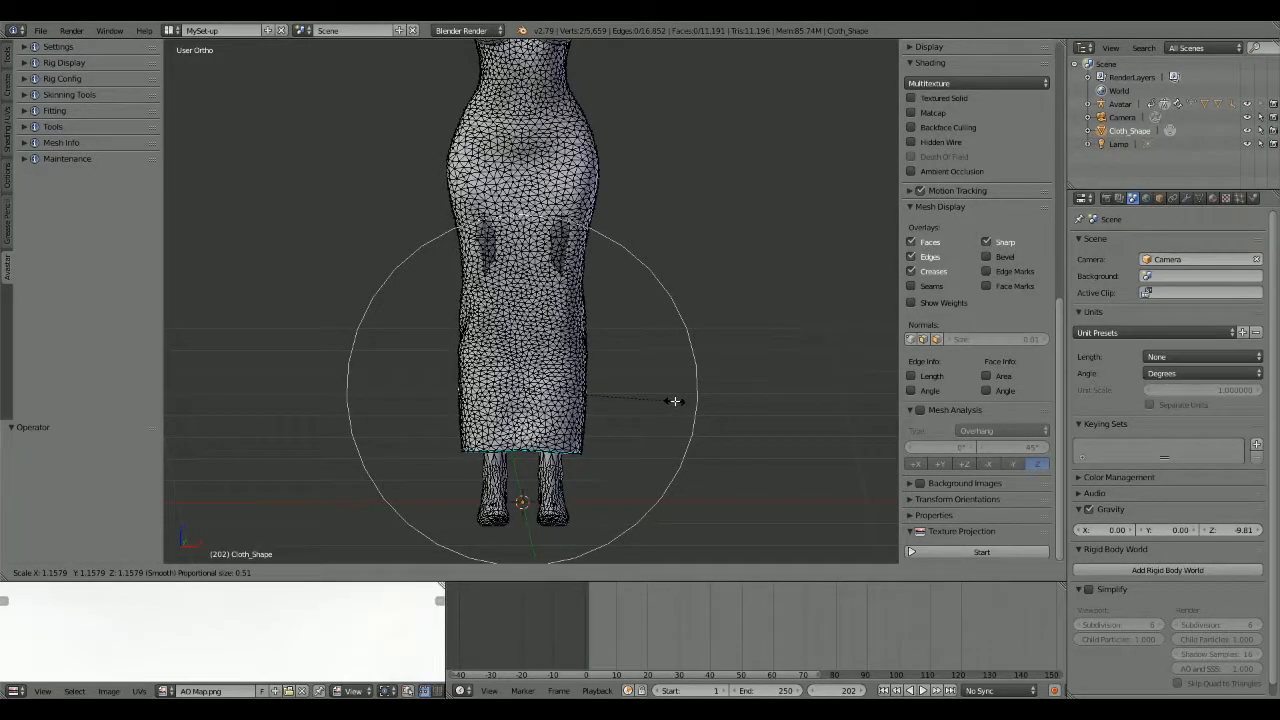
left_click(674, 400)
Step: Switch to the left orthographic view and select opposite vertices on the skirt's front and back edges at knee height
middle_click_drag(674, 400, 777, 420)
scroll(777, 420, "up", 4)
middle_click_drag(657, 457, 703, 286, "shift")
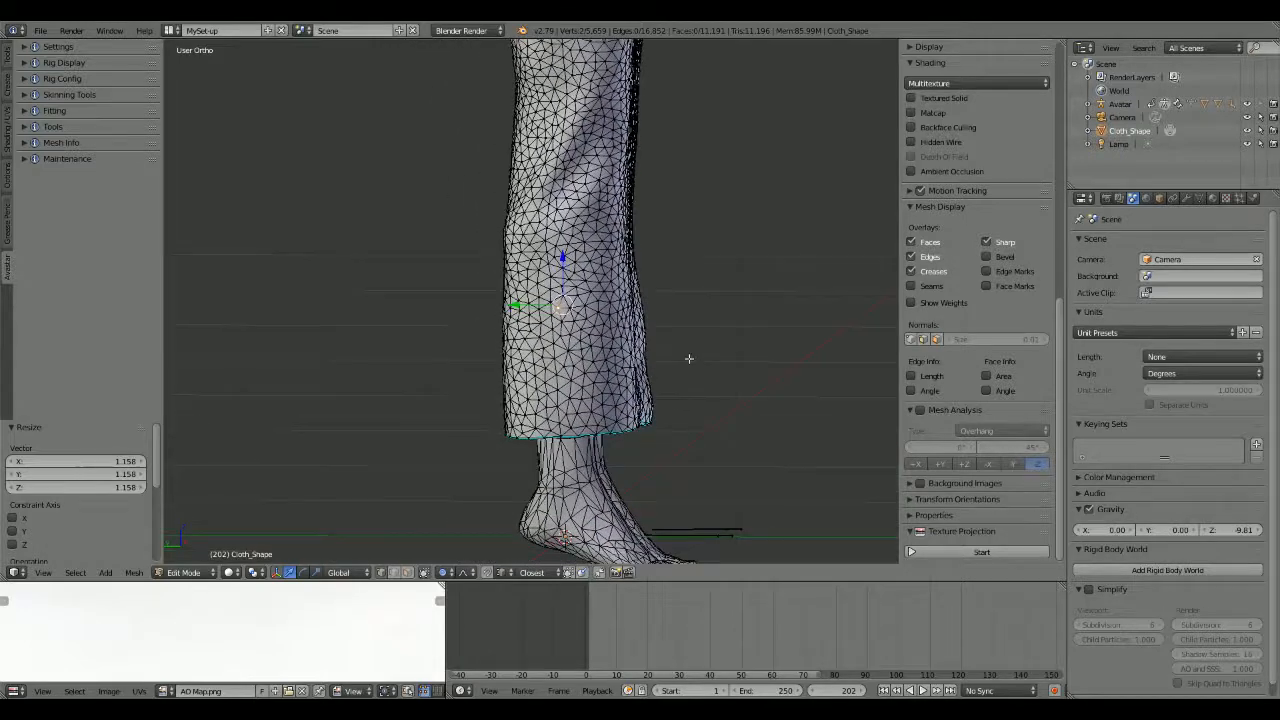
right_click(633, 175)
left_click(43, 572)
left_click(79, 457)
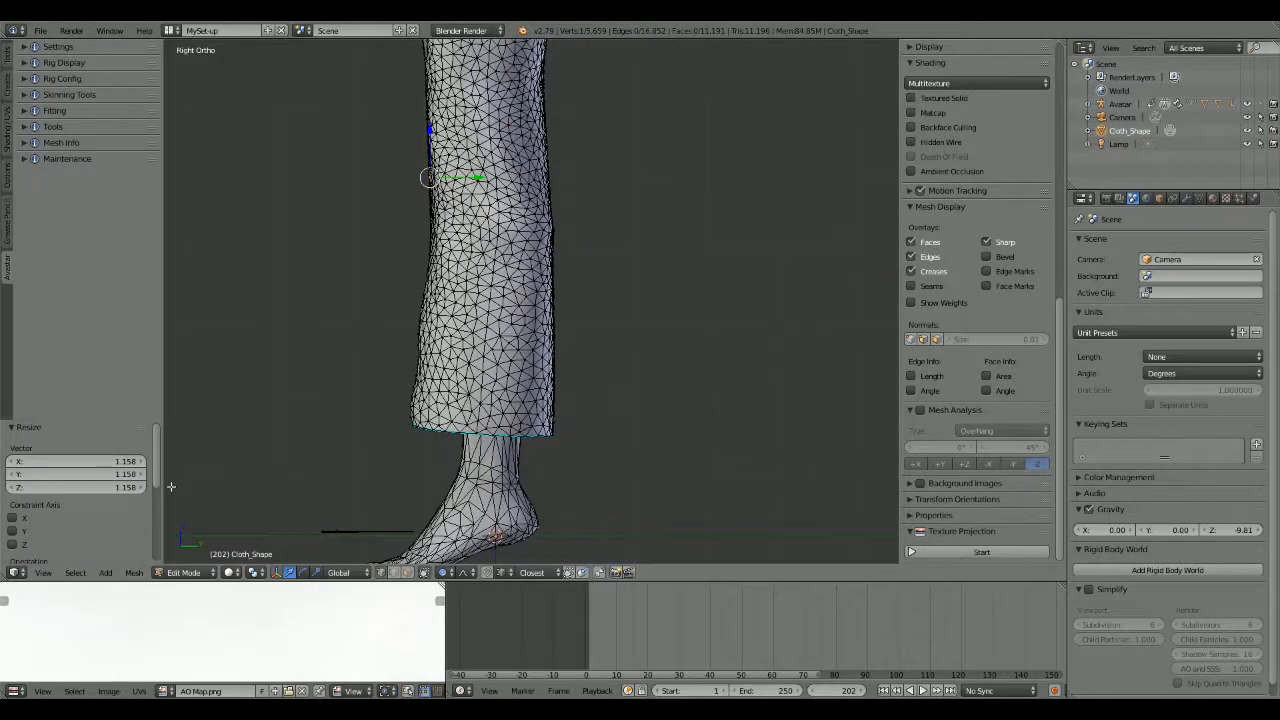
left_click(43, 572)
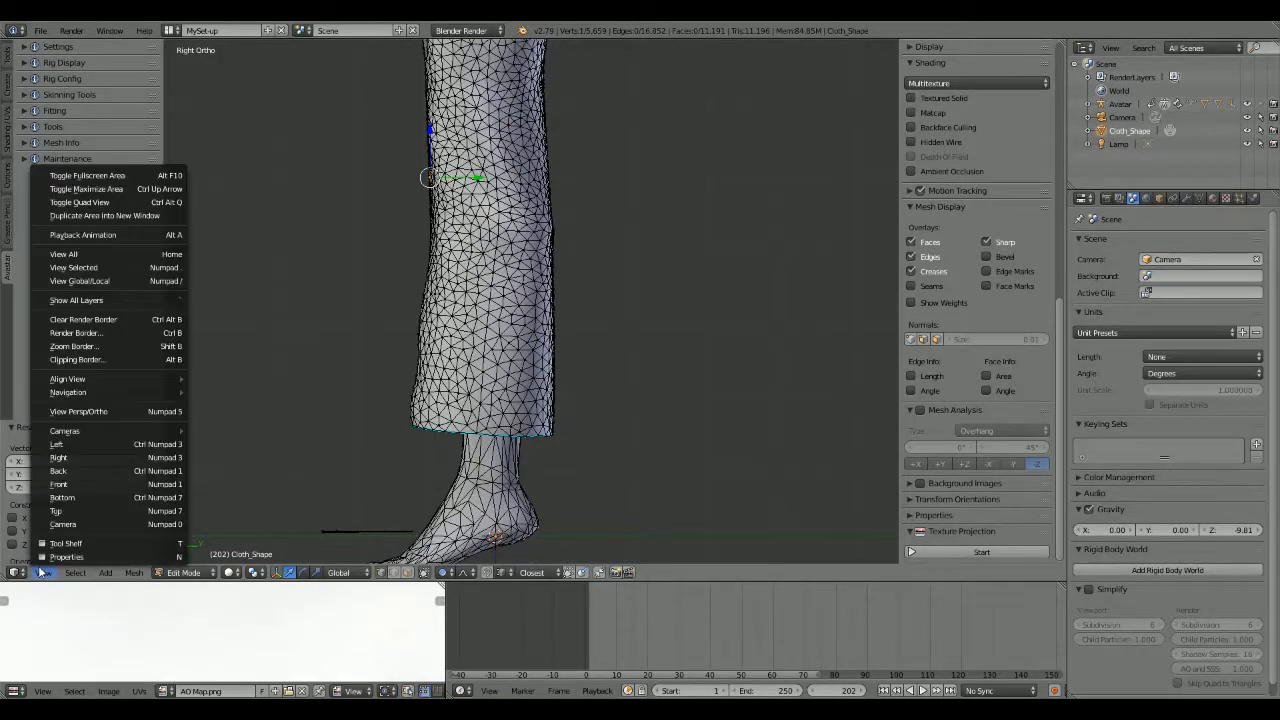
left_click(73, 450)
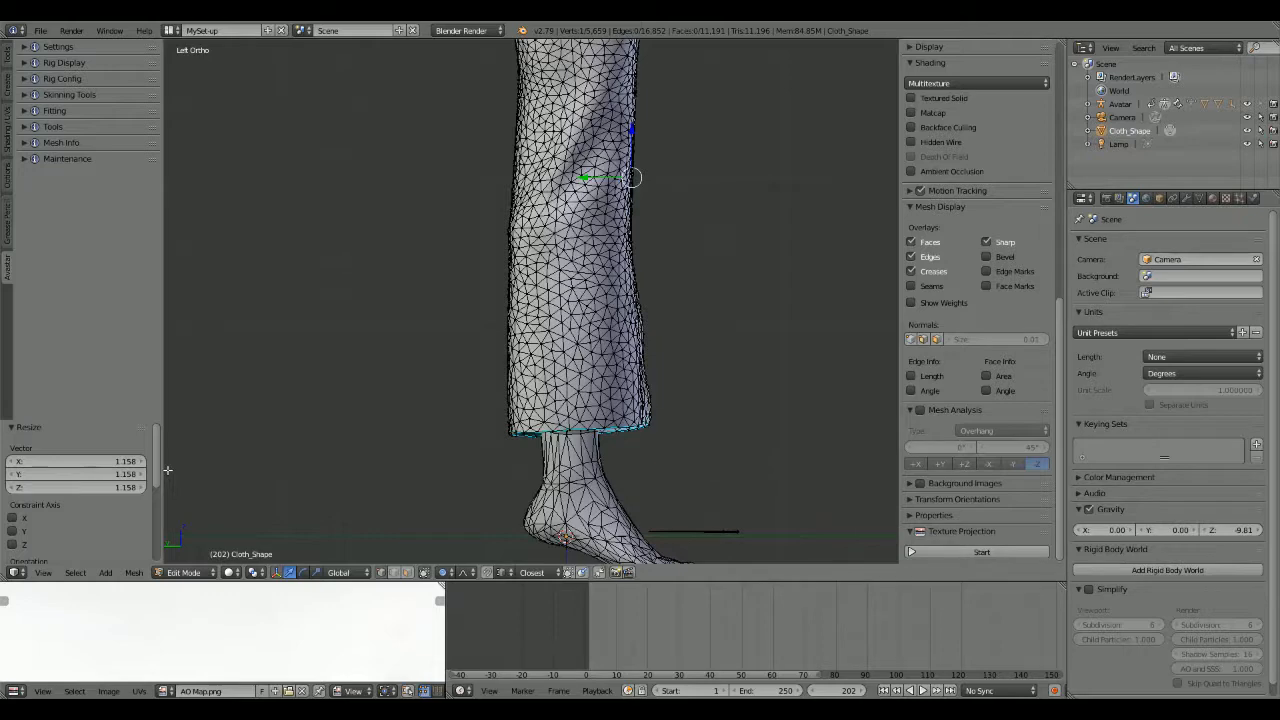
middle_click_drag(168, 470, 146, 596, "shift")
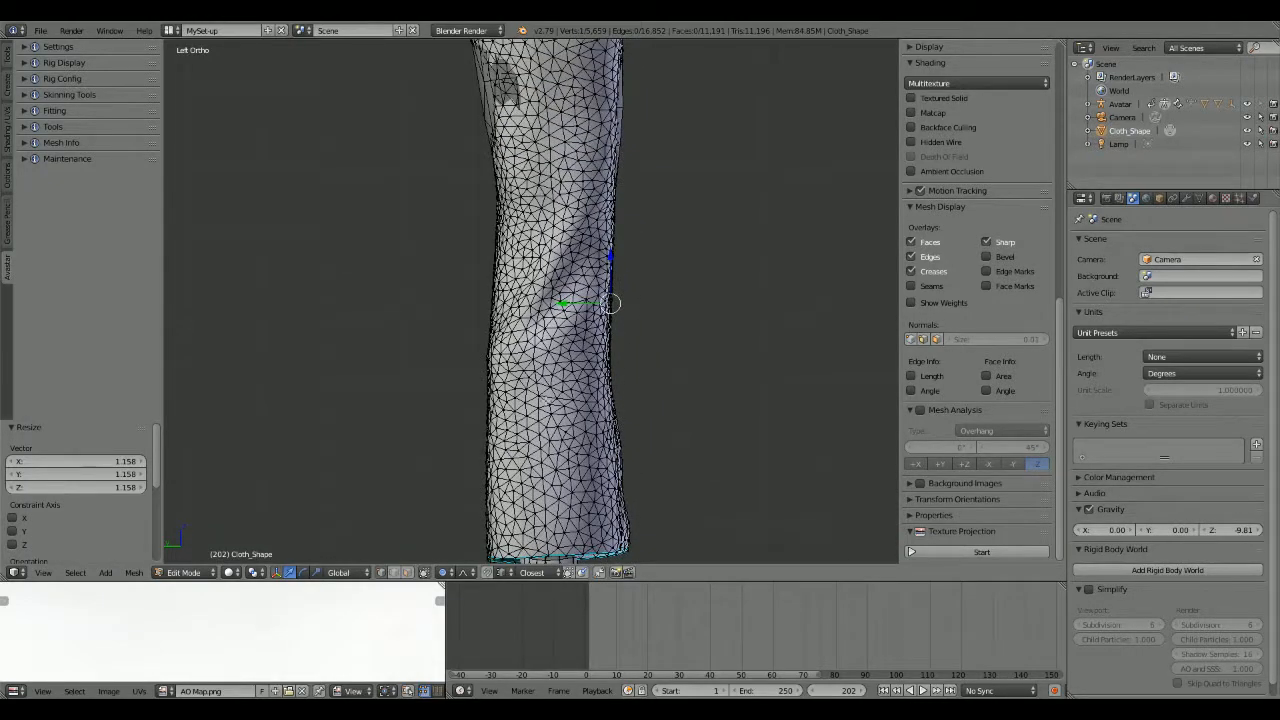
right_click(620, 173)
right_click(610, 298)
right_click(550, 300)
Step: Scale the front and back skirt vertices by 1.175 with a proportional size of 0.42
key("s")
scroll(686, 287, "up", 5)
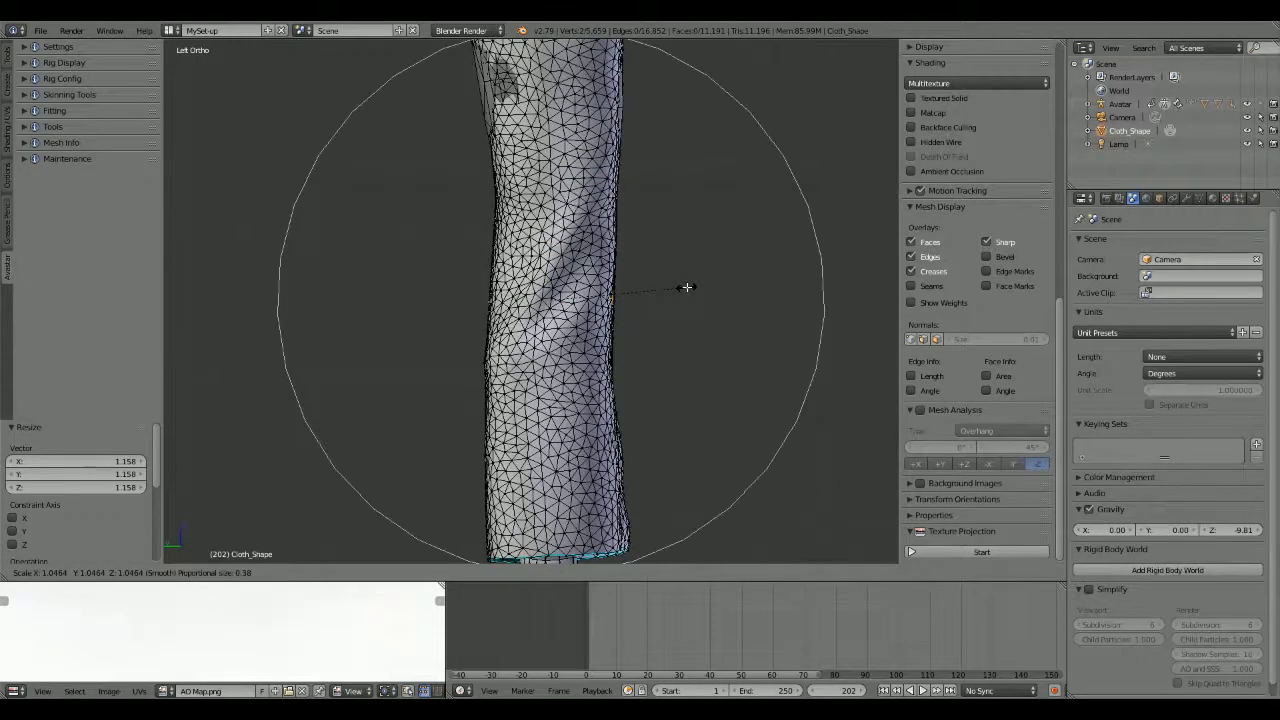
scroll(698, 287, "down", 2)
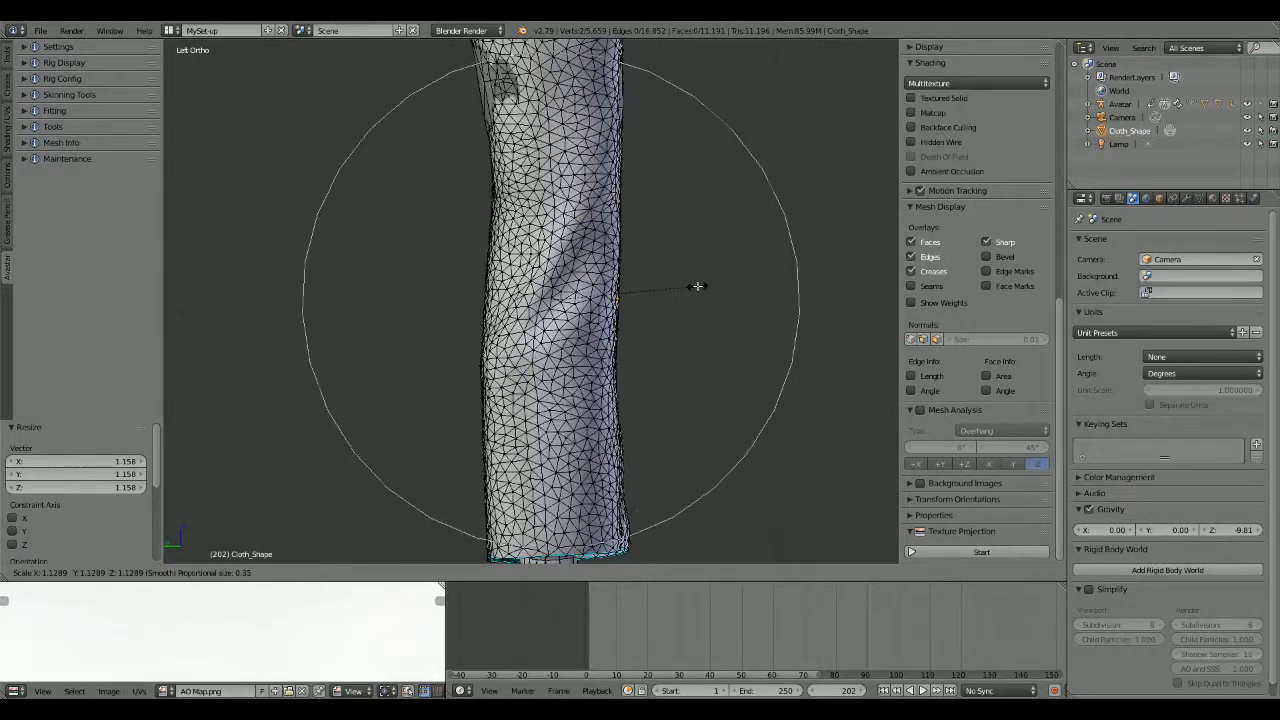
scroll(698, 287, "down", 1)
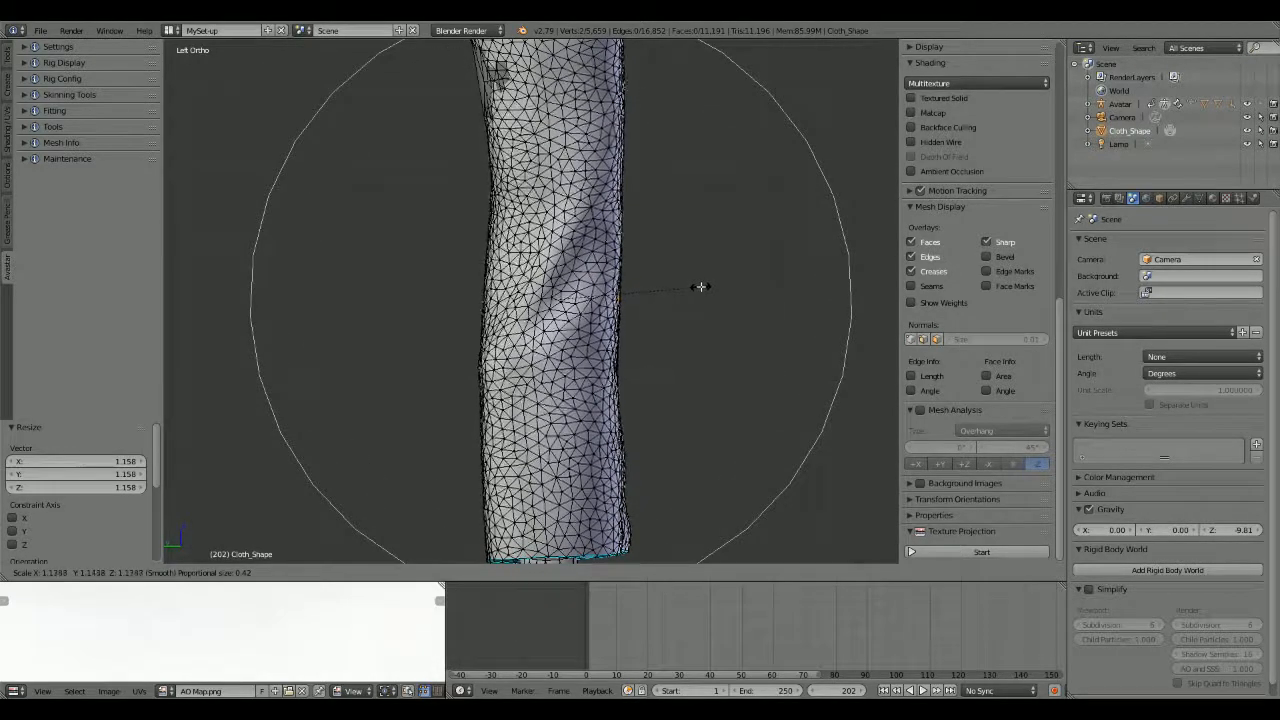
left_click(703, 287)
Step: Select a vertex over each rear thigh and move them 0.006 along Y so the back of the dress covers the thighs
middle_click_drag(755, 365, 658, 389)
scroll(592, 389, "down", 4)
mouse_move(604, 308)
middle_mouse_down("shift")
mouse_move(606, 374)
mouse_move(524, 365)
mouse_move(524, 403)
mouse_move(315, 412)
mouse_move(457, 311)
mouse_move(556, 371)
mouse_move(538, 415)
mouse_move(509, 427)
mouse_move(607, 331)
middle_mouse_up("shift")
scroll(556, 371, "up", 4)
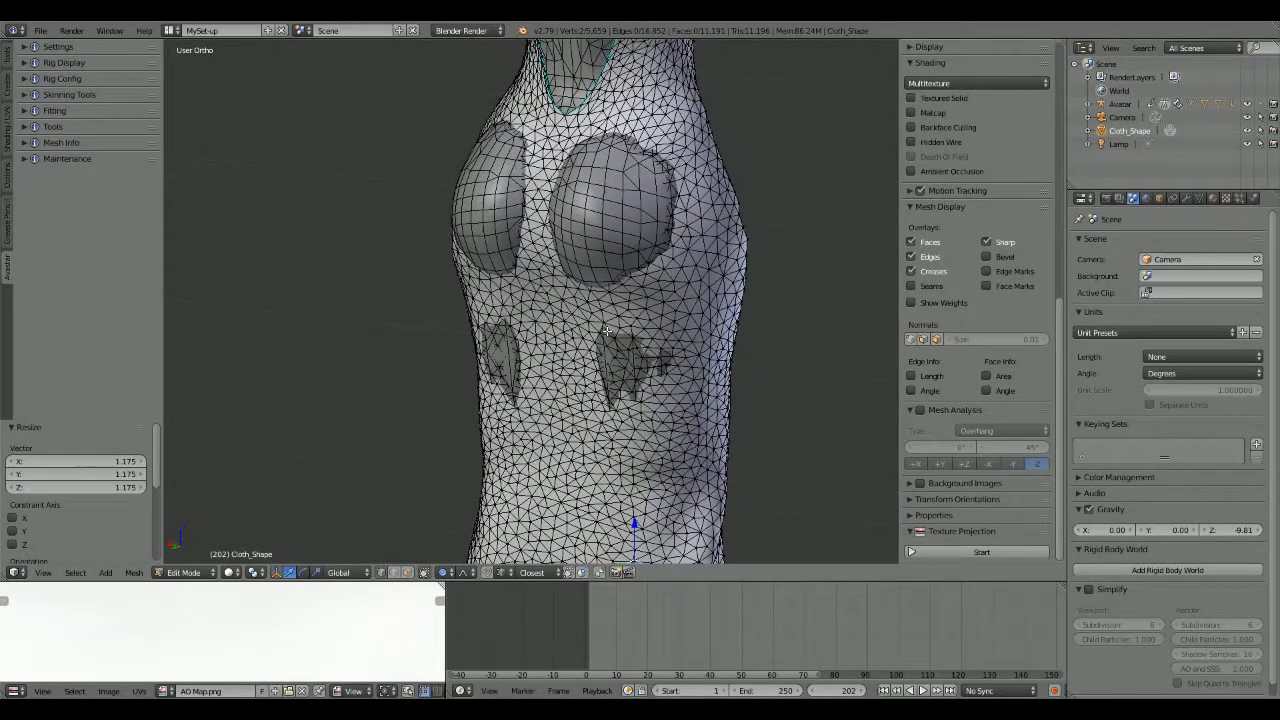
left_click(624, 367)
right_click(498, 360, "shift")
left_click_drag(535, 368, 531, 369)
Step: Switch to the back orthographic view and select one dress vertex over each buttock
middle_click_drag(531, 369, 513, 449, "shift")
right_click(585, 280)
middle_click_drag(585, 280, 651, 325)
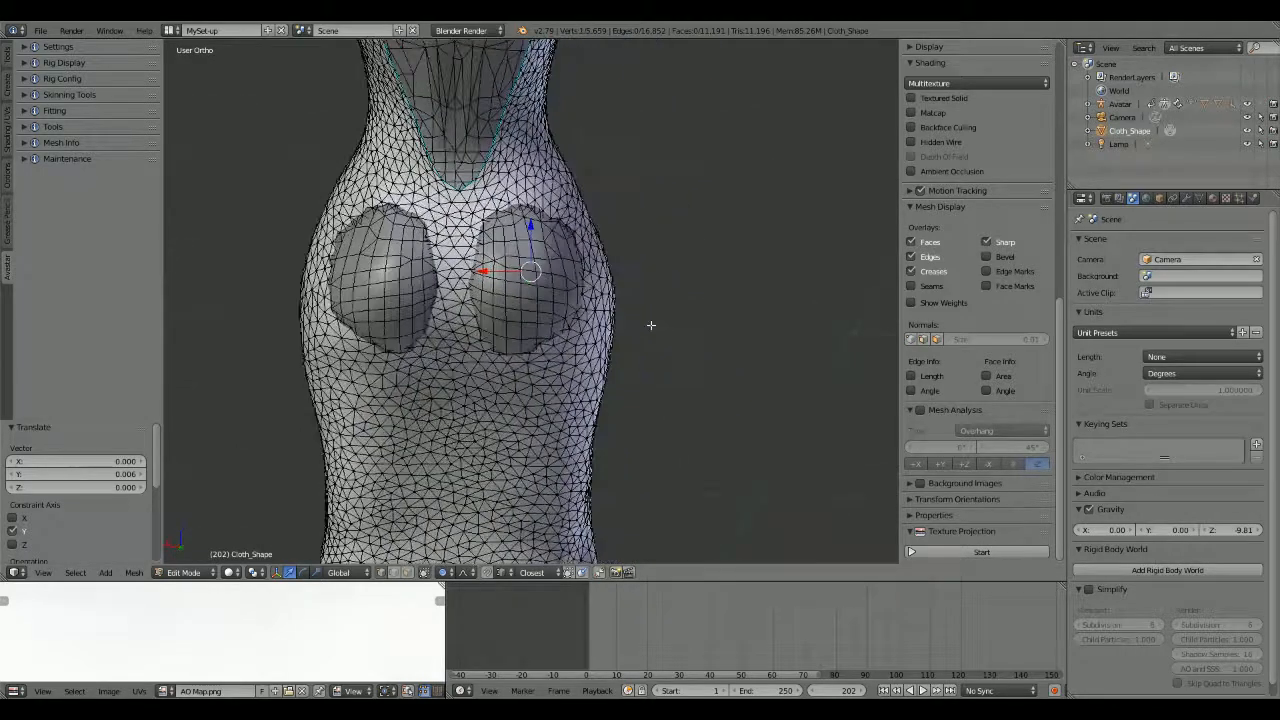
left_click(43, 572)
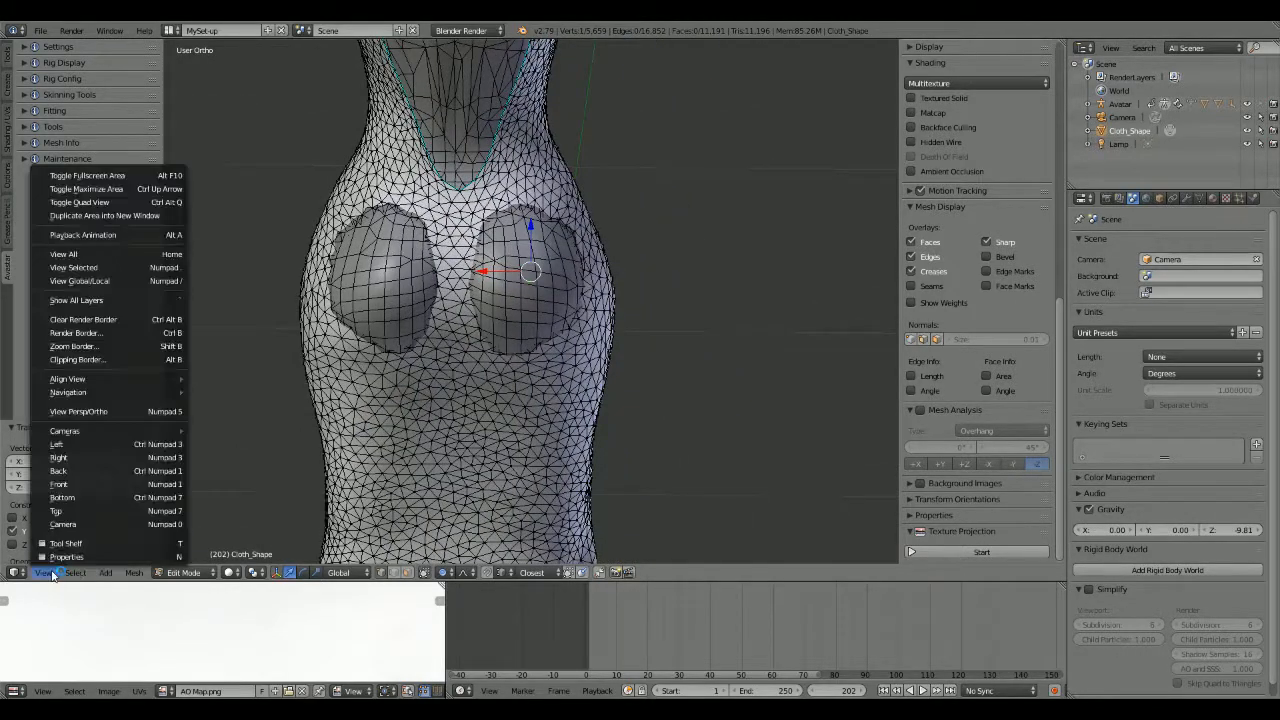
left_click(95, 472)
middle_click_drag(455, 409, 555, 471, "shift")
scroll(556, 472, "up", 5)
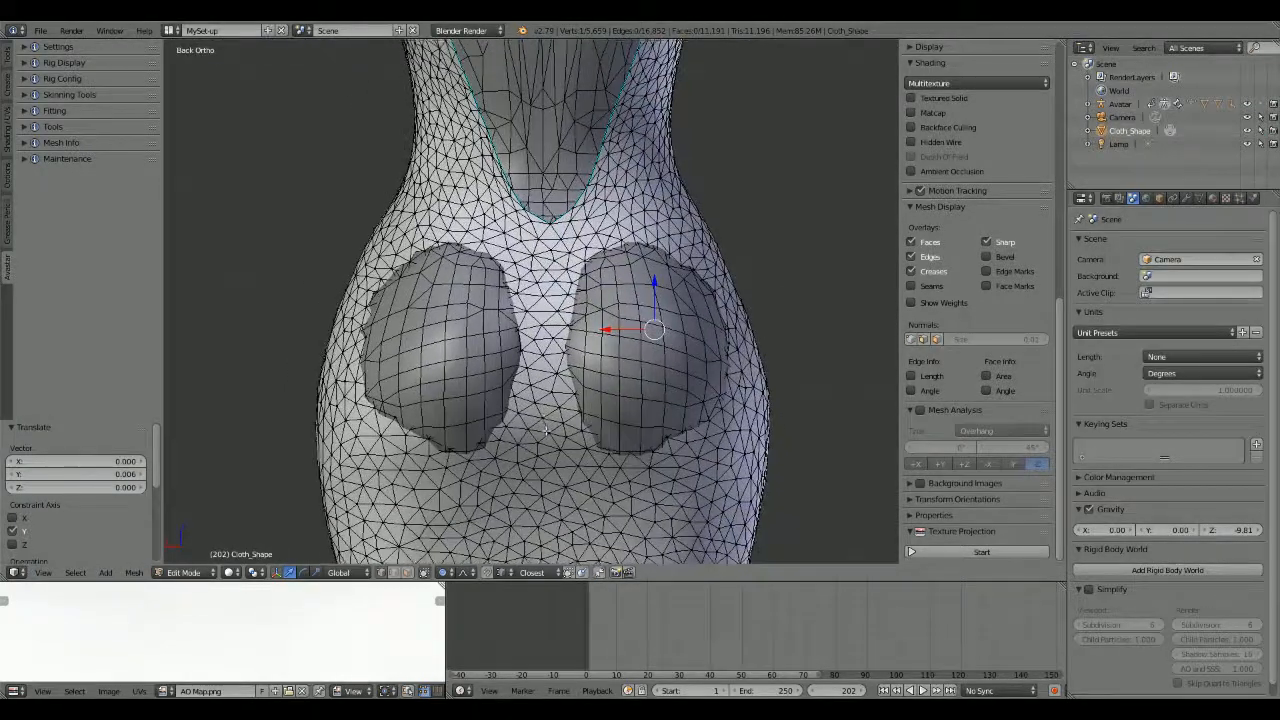
right_click(659, 343)
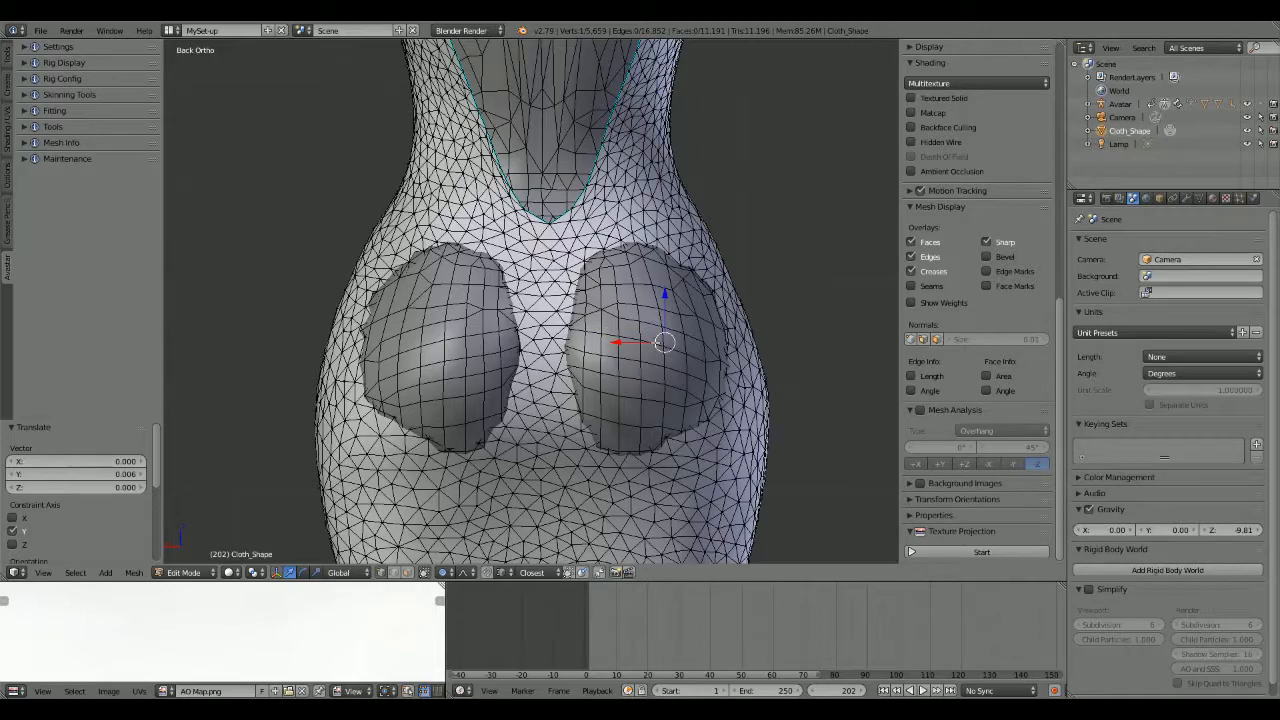
right_click(652, 332)
right_click(431, 339, "shift")
middle_click_drag(431, 339, 557, 420)
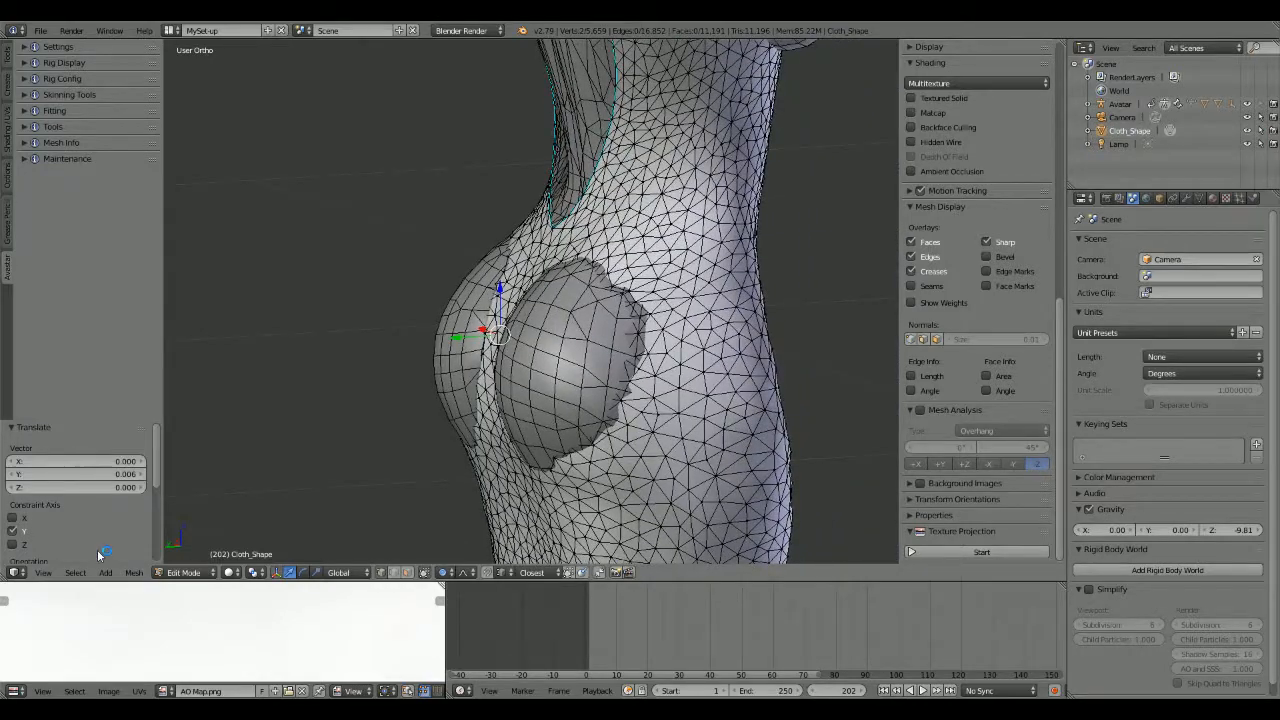
Step: In the left orthographic view, move the two buttock vertices 0.029 along Y with a proportional size of 0.22
left_click(43, 572)
left_click(57, 444)
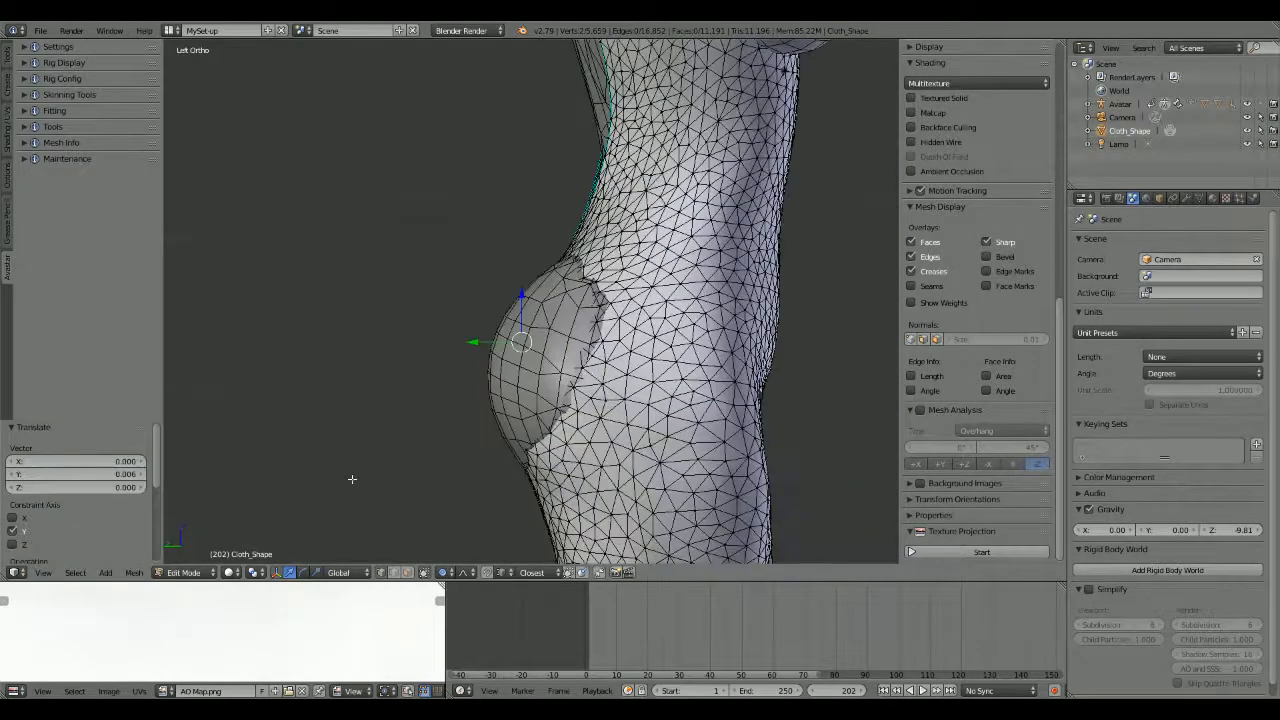
key("g")
key("y")
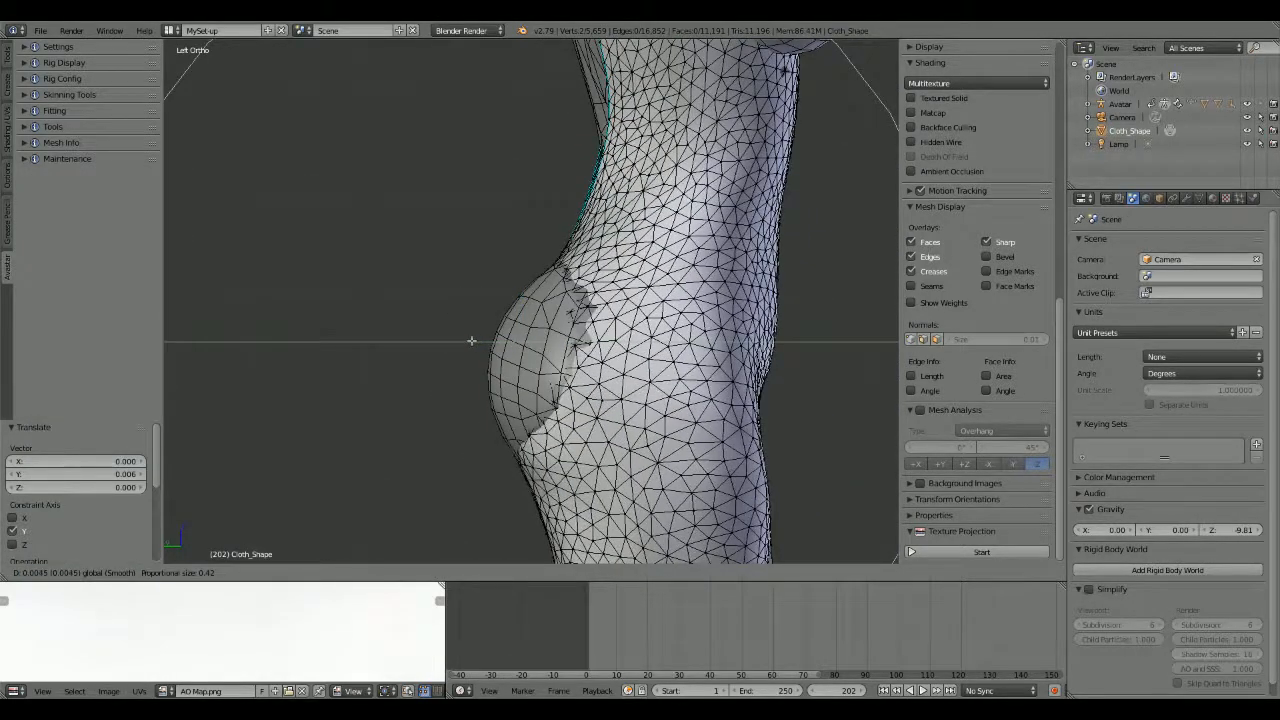
scroll(471, 341, "down", 1)
scroll(471, 341, "up", 4)
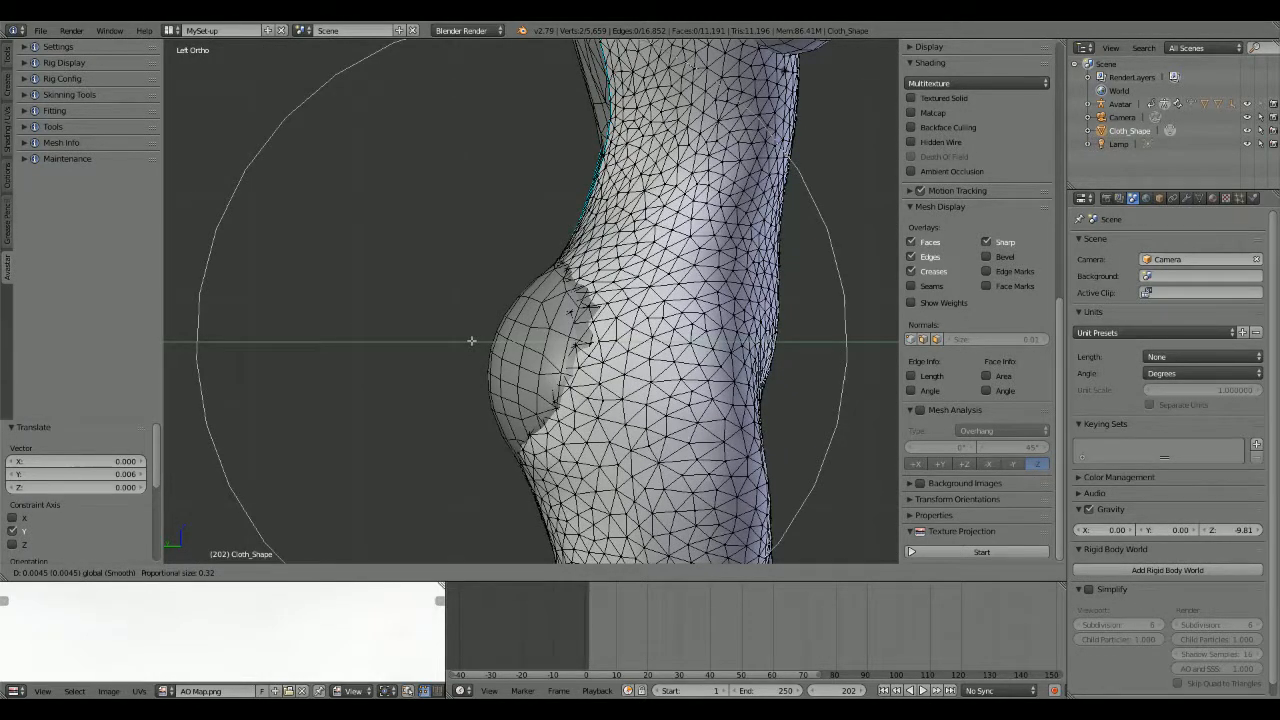
scroll(471, 341, "up", 4)
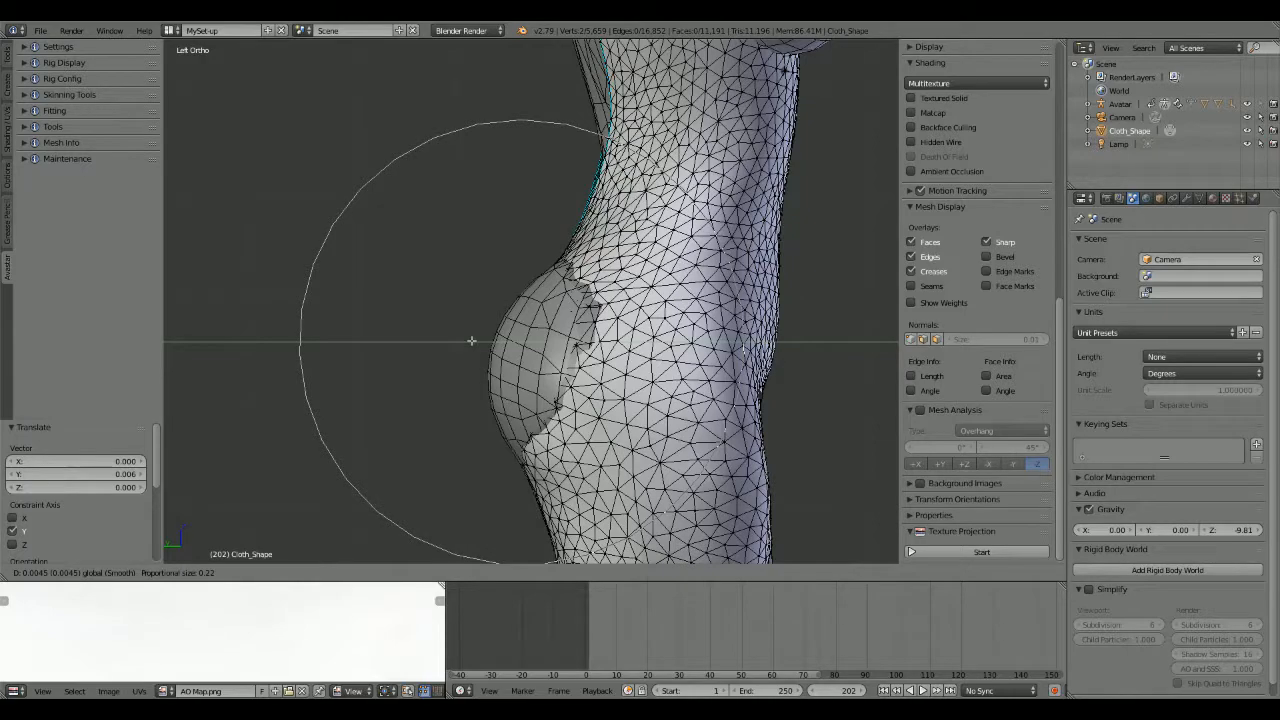
left_click_drag(471, 341, 446, 343)
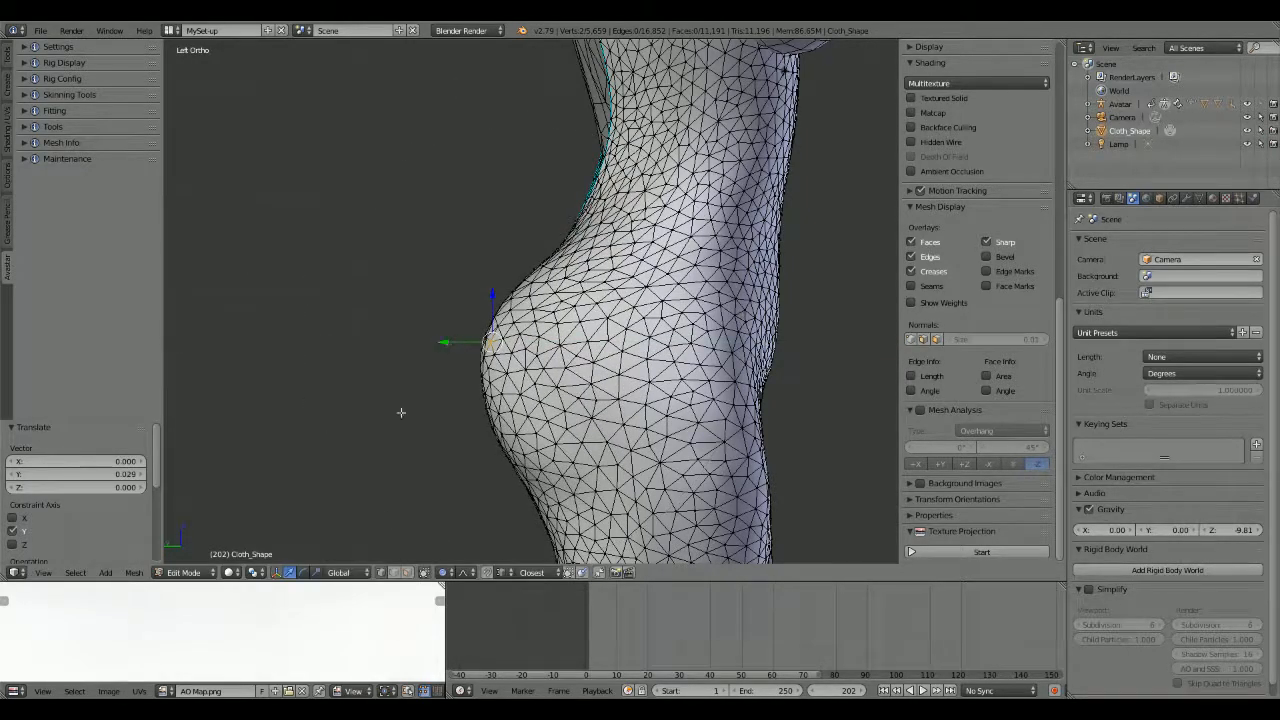
Step: Select a central vertex on the back of the skirt below the buttocks and move it 0.019 along Y with a proportional size of 0.28
middle_click_drag(401, 413, 730, 420)
scroll(541, 430, "down", 3)
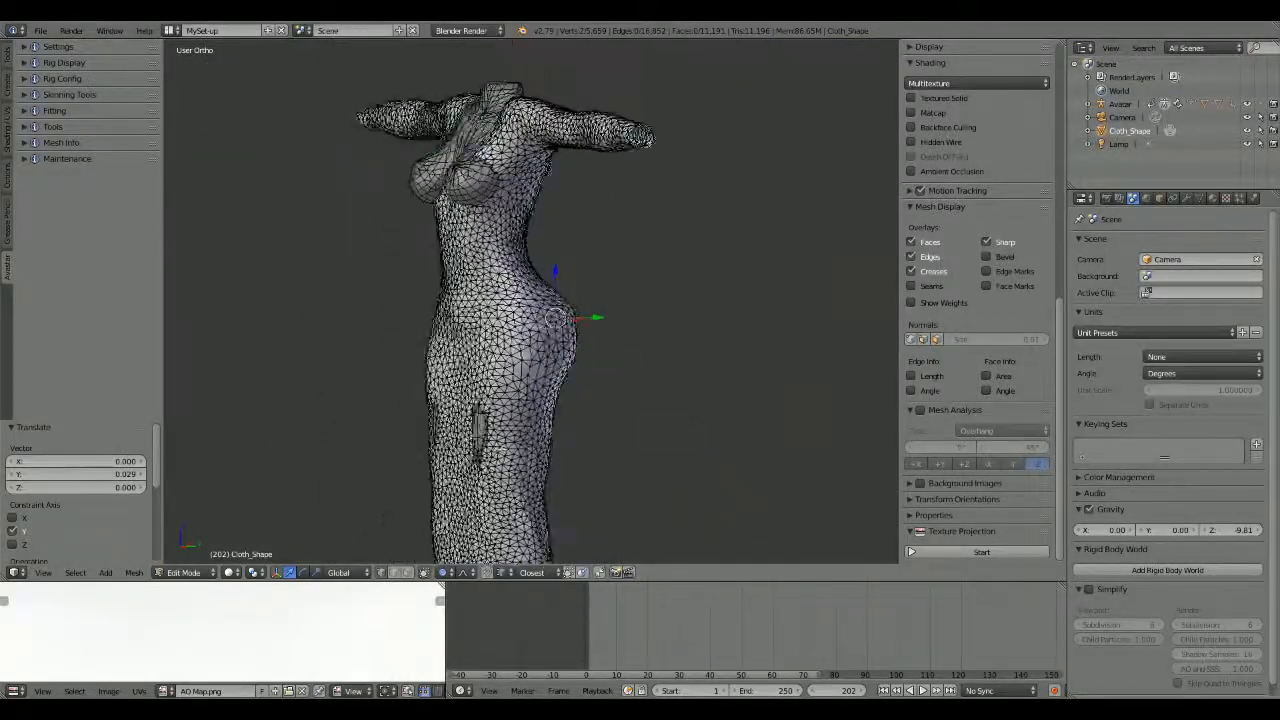
middle_click_drag(494, 430, 585, 426)
scroll(590, 446, "down", 3)
scroll(560, 445, "up", 3)
left_click(44, 572)
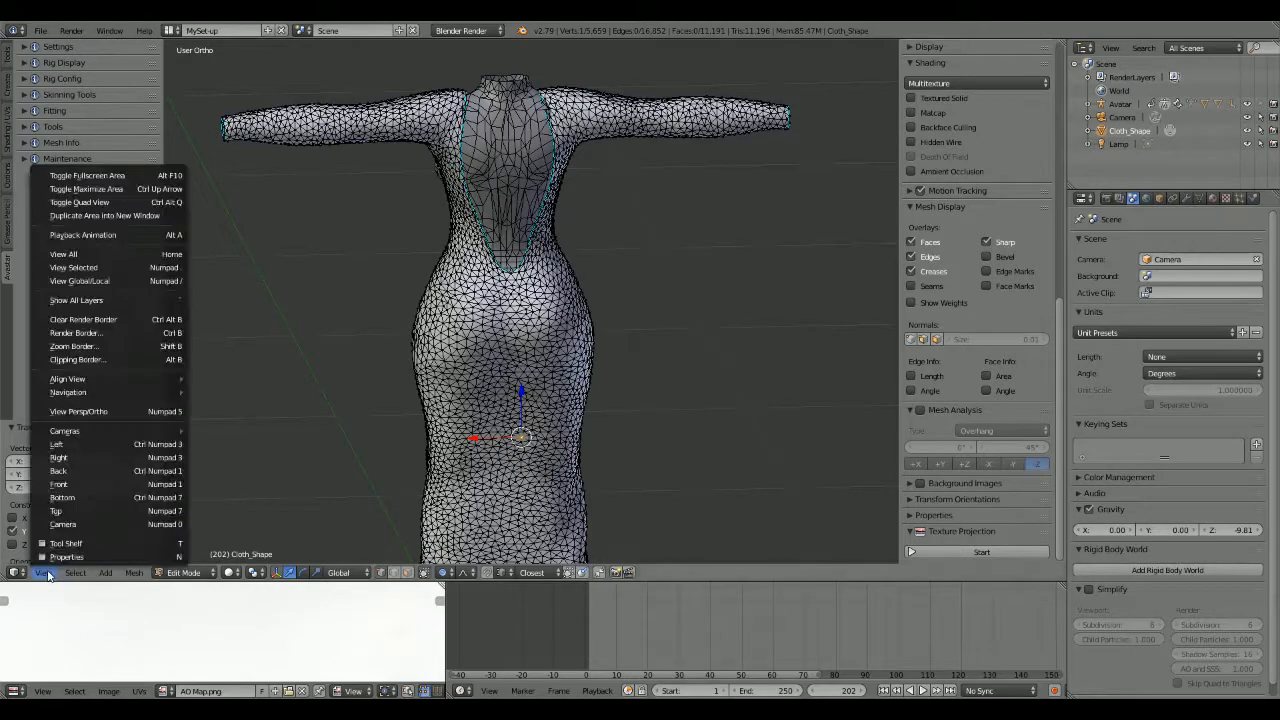
left_click(60, 470)
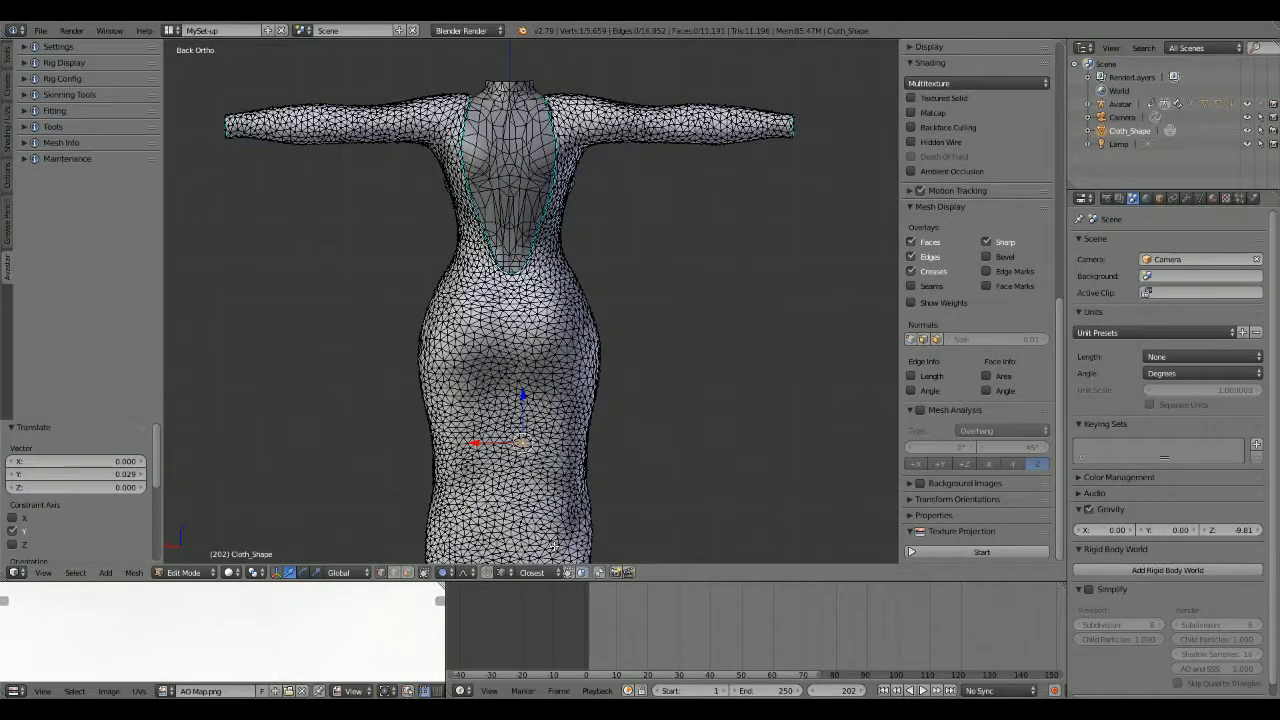
middle_click_drag(560, 520, 616, 502)
key("g")
key("y")
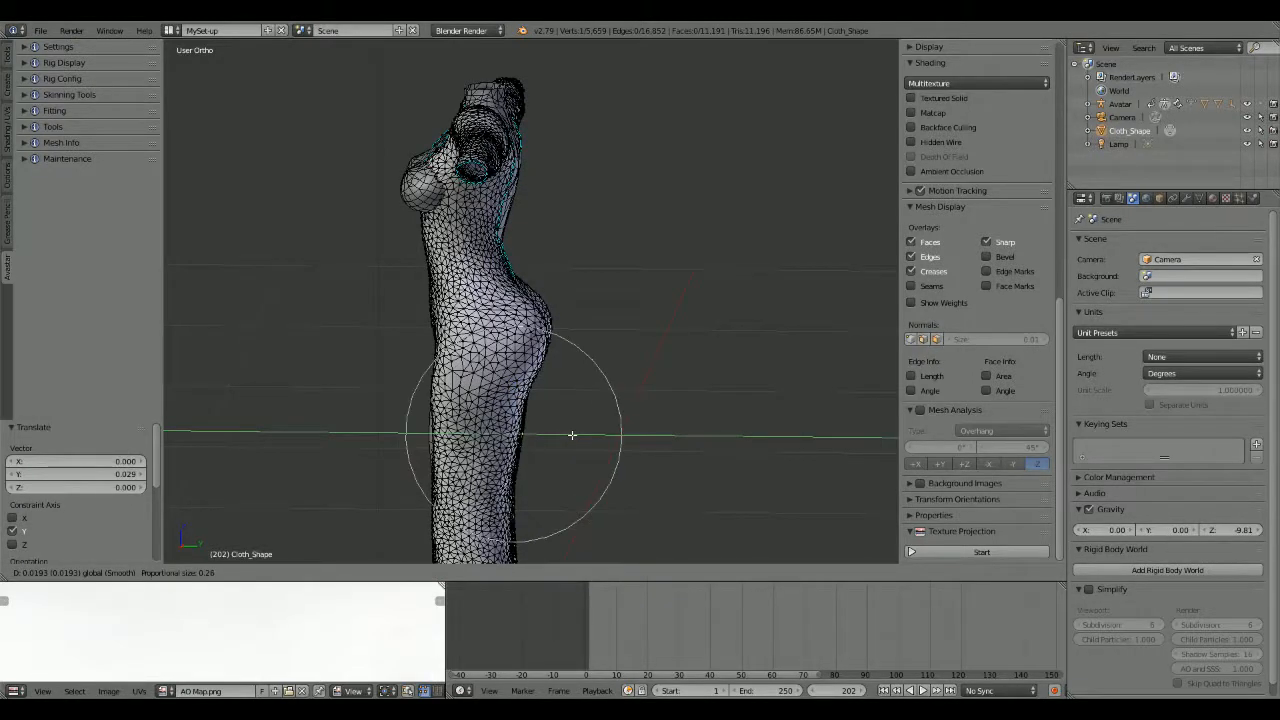
left_click(572, 435)
middle_click_drag(566, 434, 437, 475)
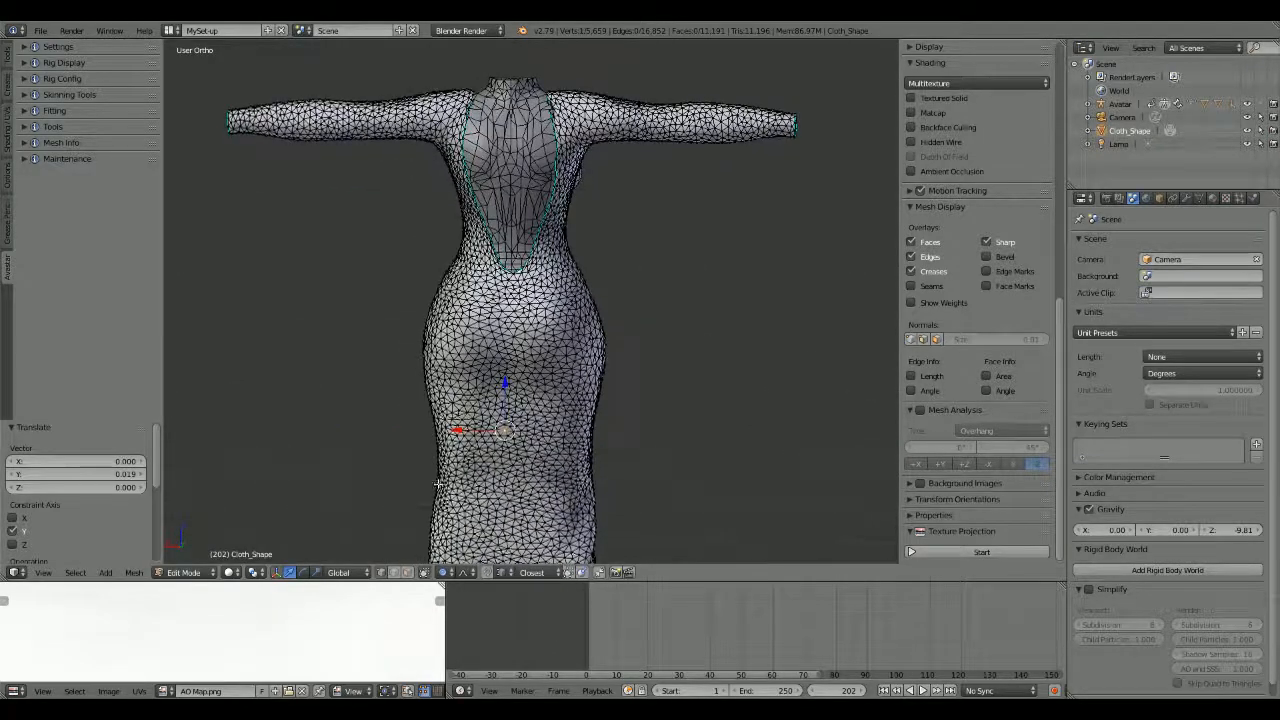
Step: Select a vertex on each rear shoulder beside the edges of the open back
scroll(629, 506, "down", 4)
middle_click_drag(530, 456, 555, 466)
scroll(556, 462, "up", 4)
middle_click_drag(482, 448, 583, 444)
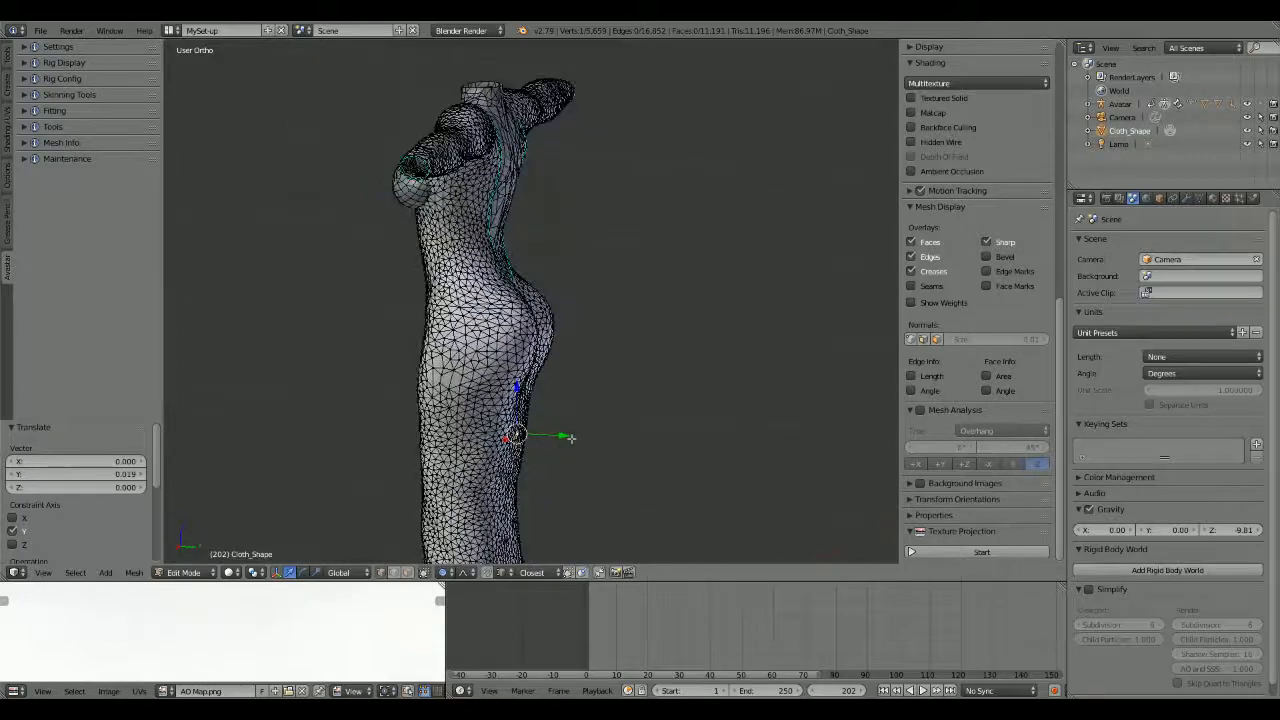
middle_click_drag(446, 396, 423, 450, "shift")
middle_click_drag(449, 406, 491, 417)
scroll(491, 417, "up", 4)
middle_click_drag(508, 357, 555, 460, "shift")
scroll(540, 411, "up", 3)
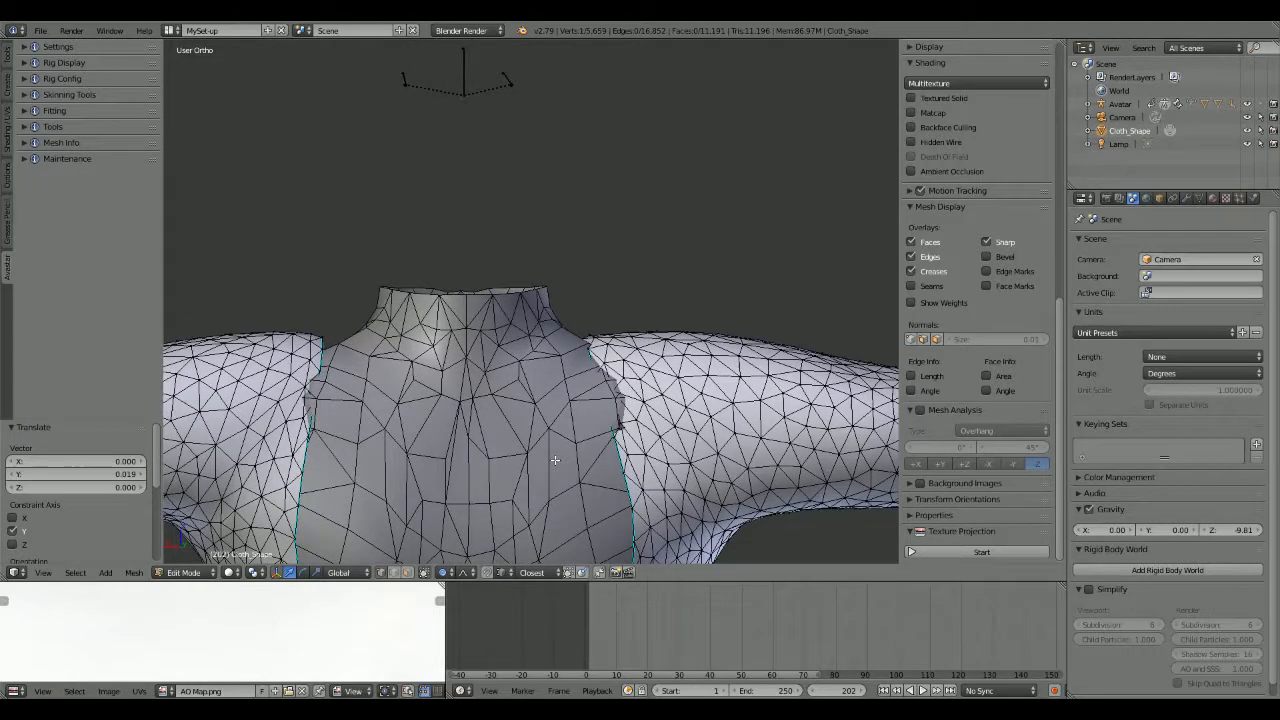
right_click(643, 403)
right_click(281, 405, "shift")
Step: In the left orthographic view, move the two rear shoulder vertices 0.006 along Y with a proportional size of 0.18
middle_click_drag(440, 468, 317, 503)
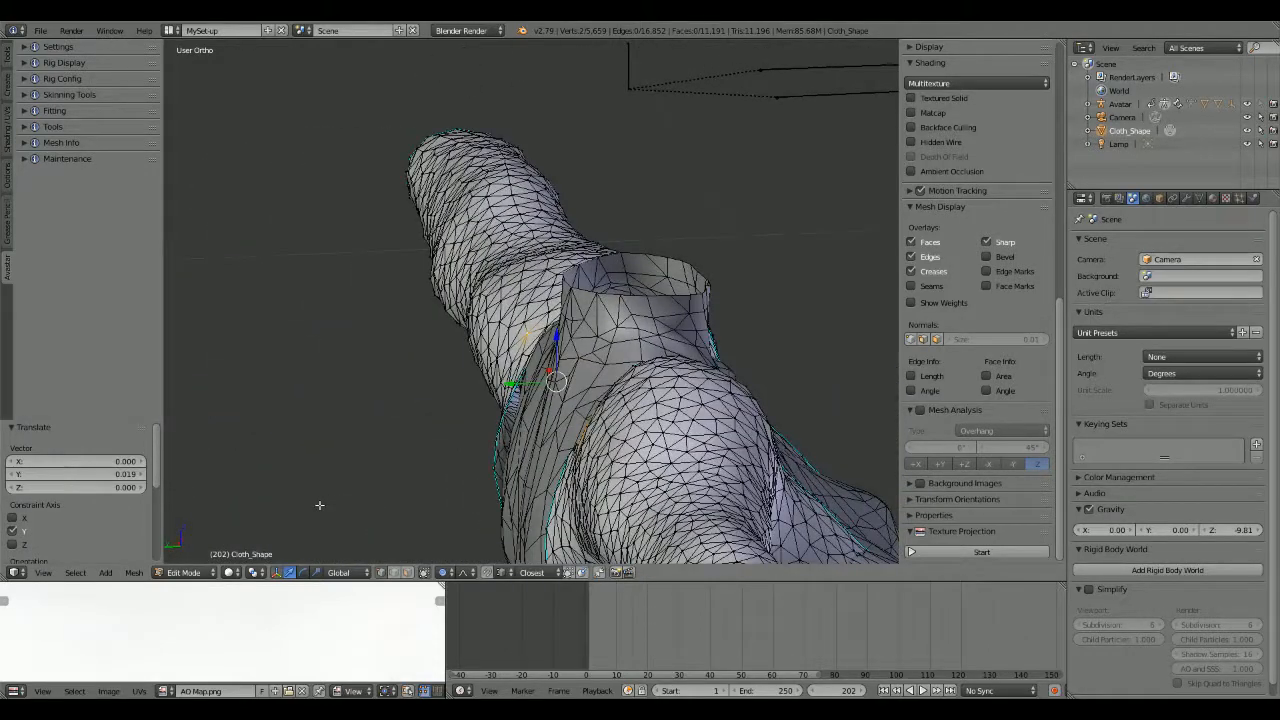
left_click(75, 572)
left_click(41, 573)
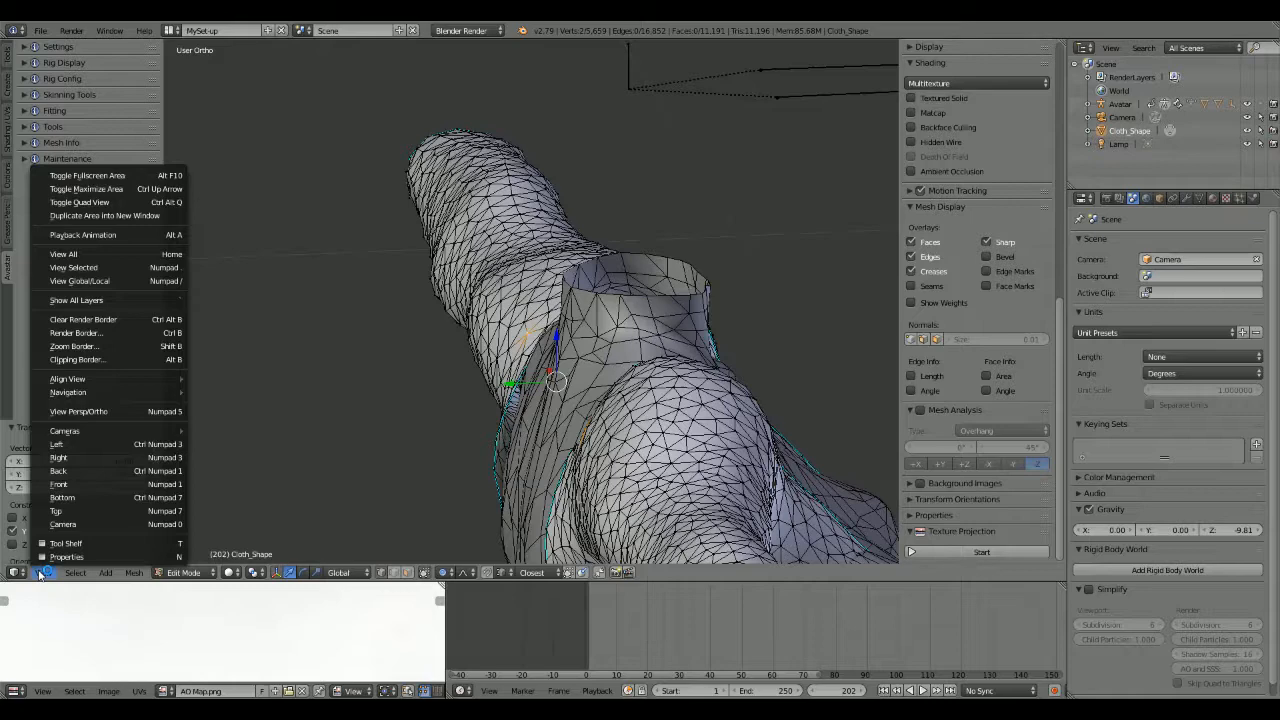
left_click(66, 442)
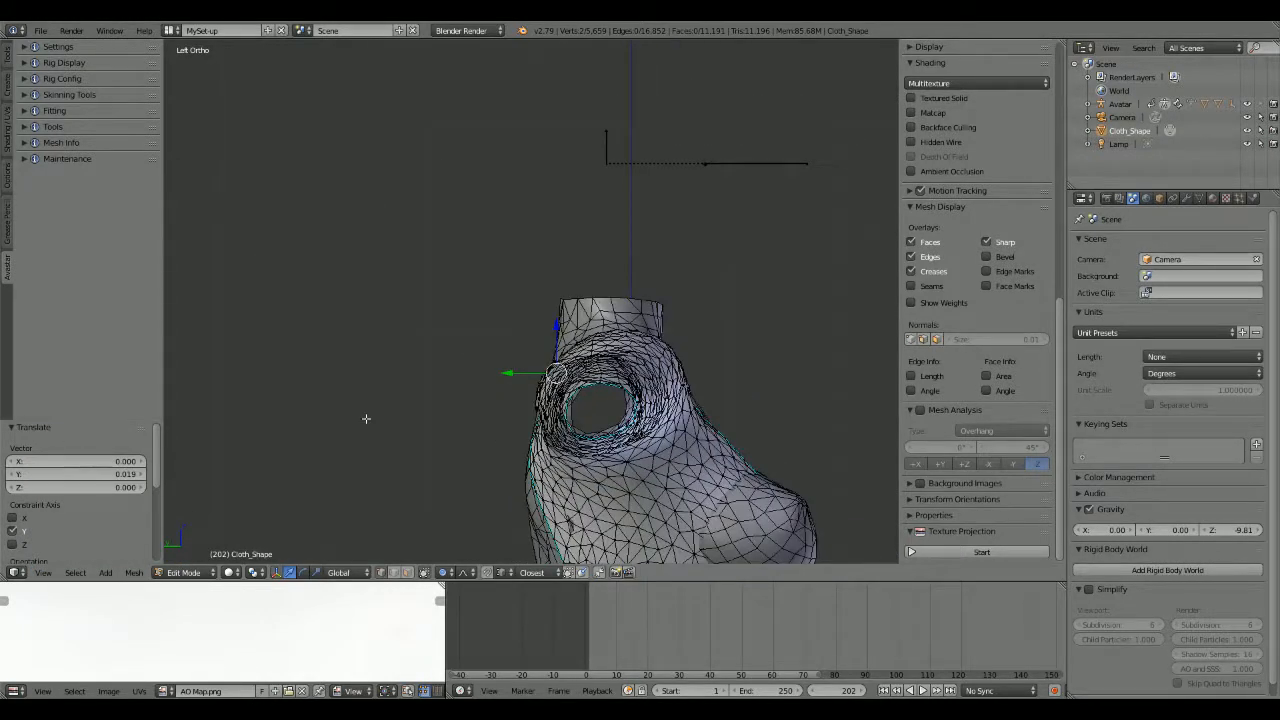
left_click_drag(507, 374, 505, 374)
scroll(507, 374, "down", 4)
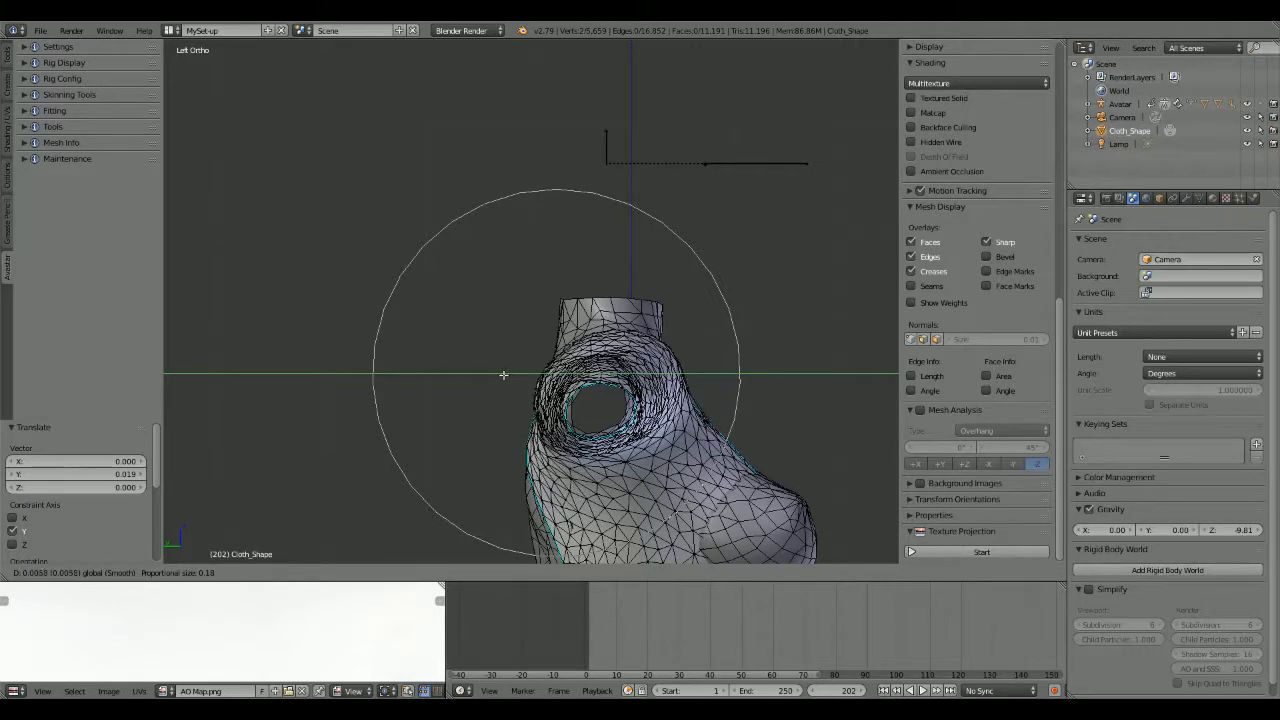
left_click(503, 374)
middle_click_drag(503, 374, 807, 450)
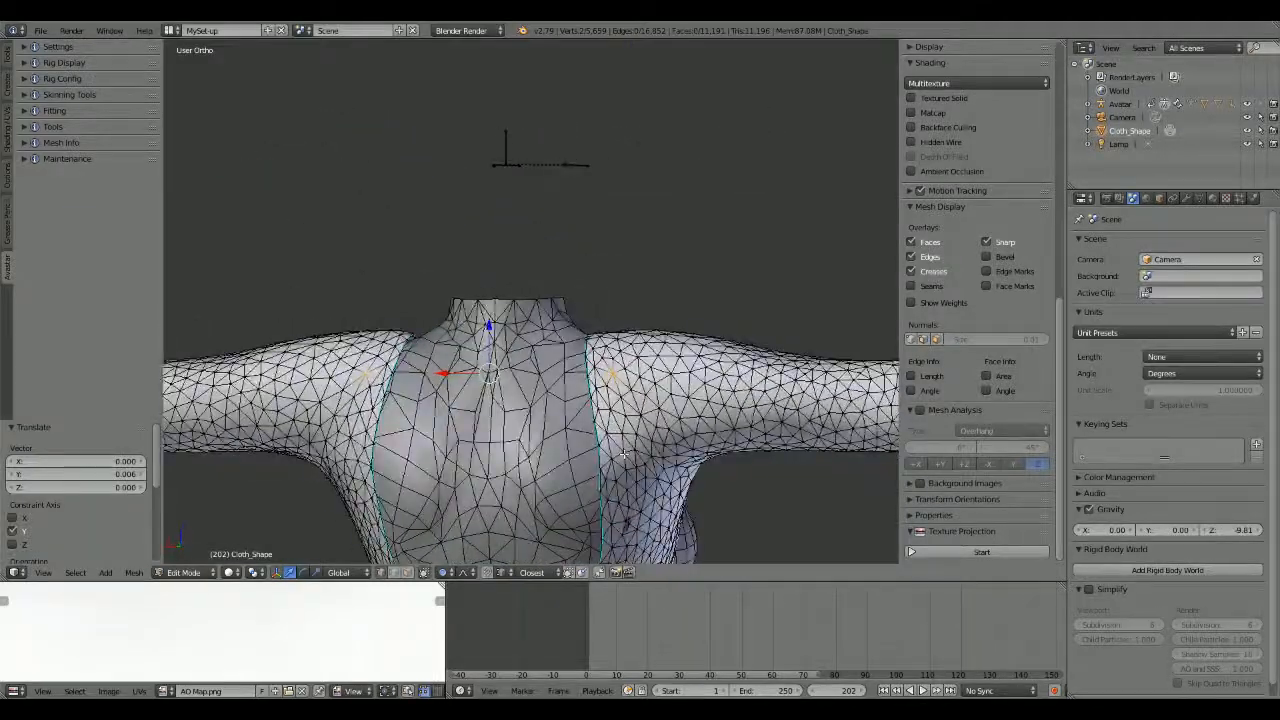
Step: Select a vertex on top of the right shoulder near the neckline edge and move it 0.002 along Z
scroll(677, 457, "up", 2)
middle_click_drag(677, 457, 634, 496)
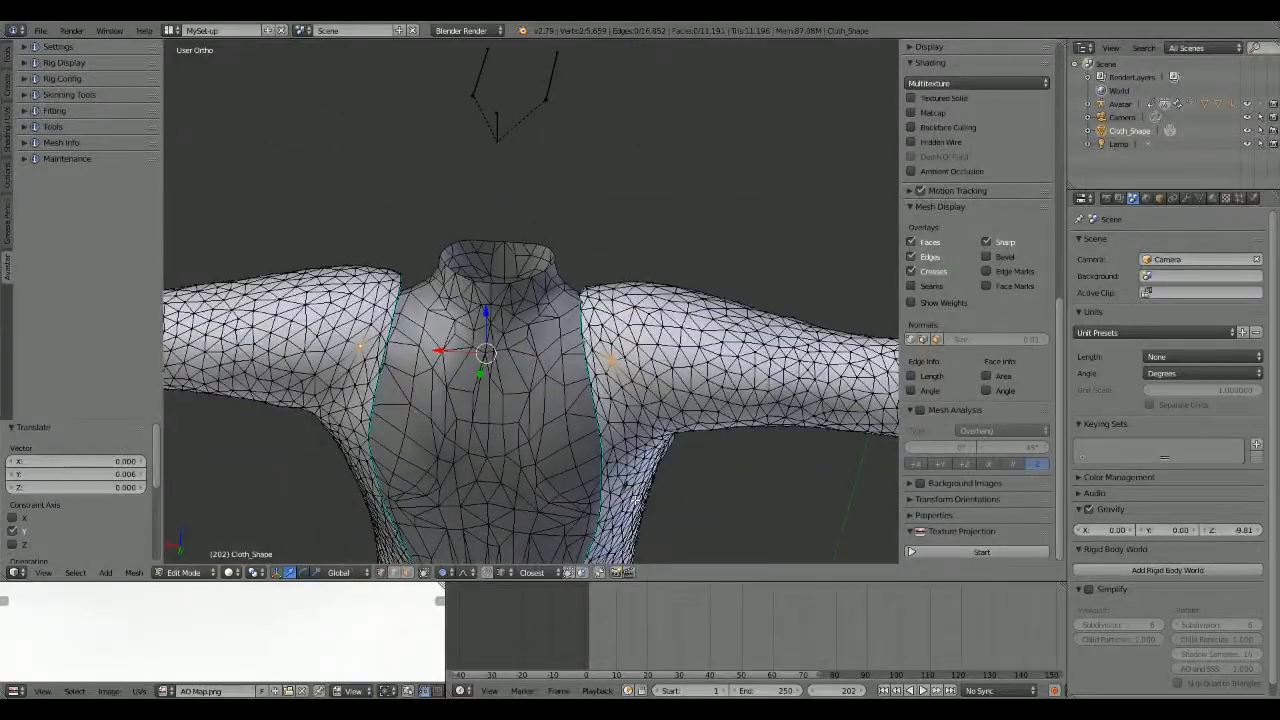
right_click(599, 298)
key("g")
key("z")
left_click(600, 292)
middle_click_drag(480, 385, 475, 350)
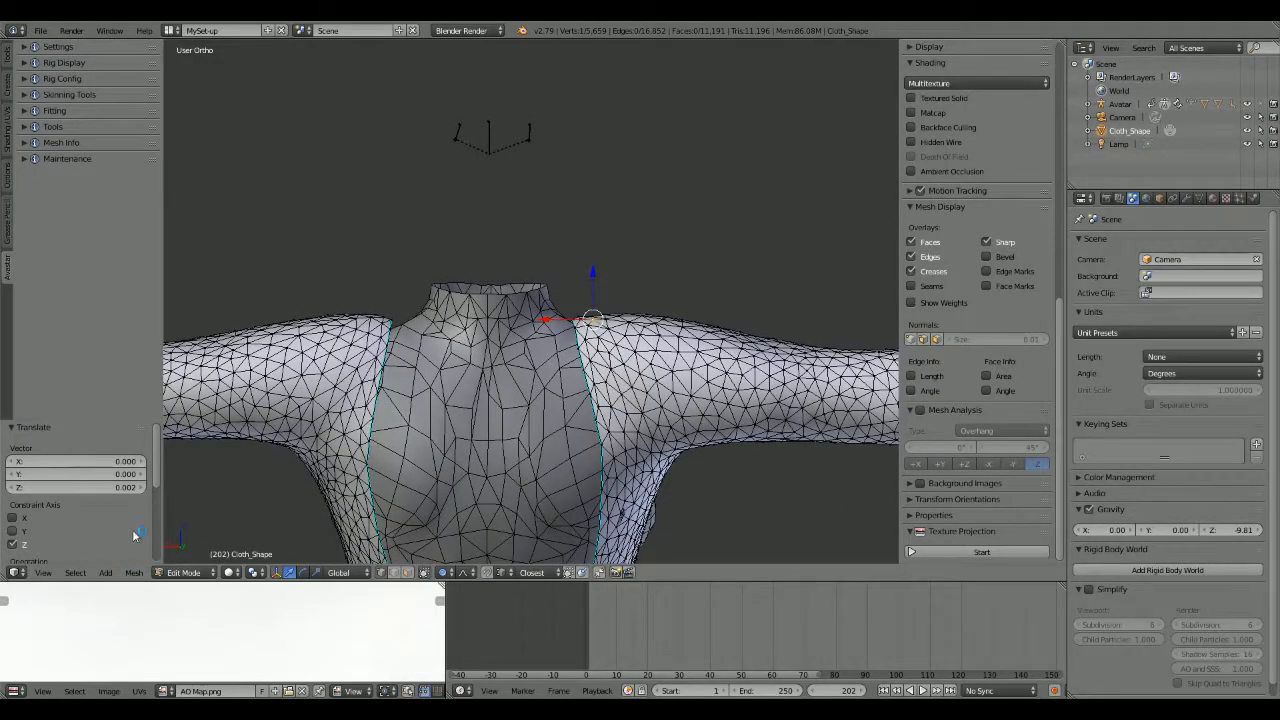
Step: In the back orthographic view, raise the right shoulder vertex another 0.004 along Z with a proportional size of 0.15
left_click(46, 574)
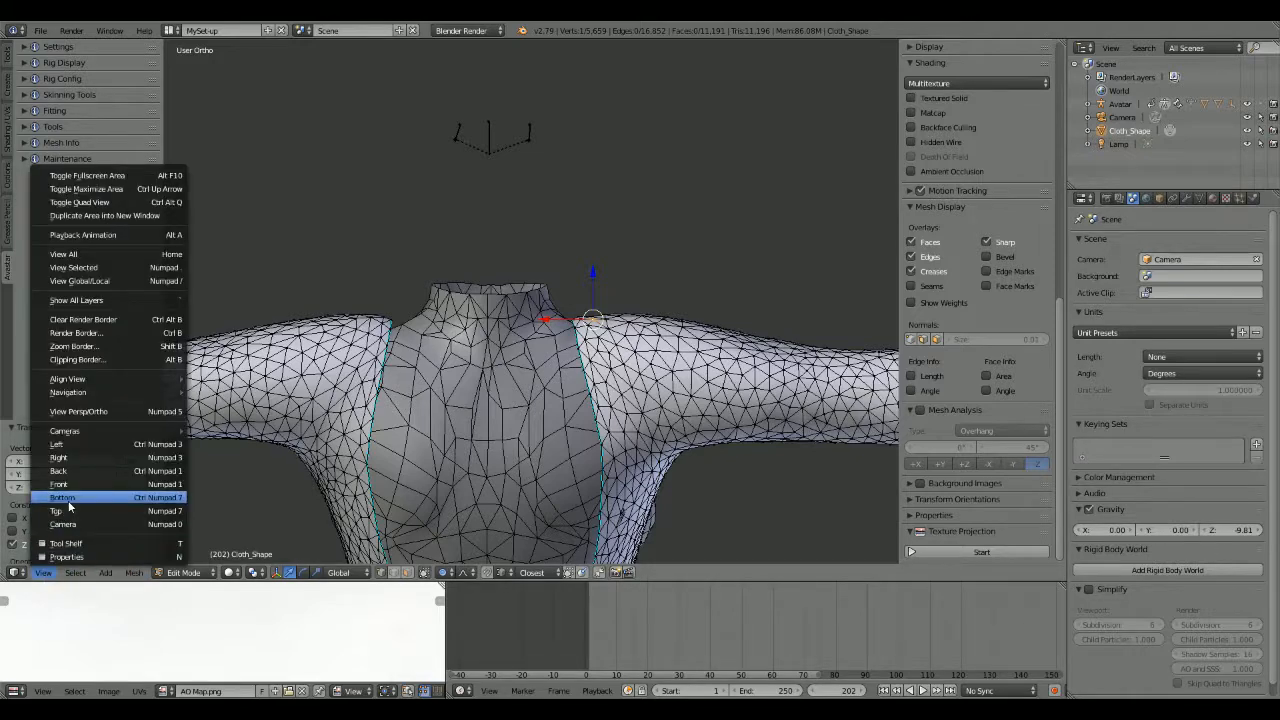
left_click(80, 471)
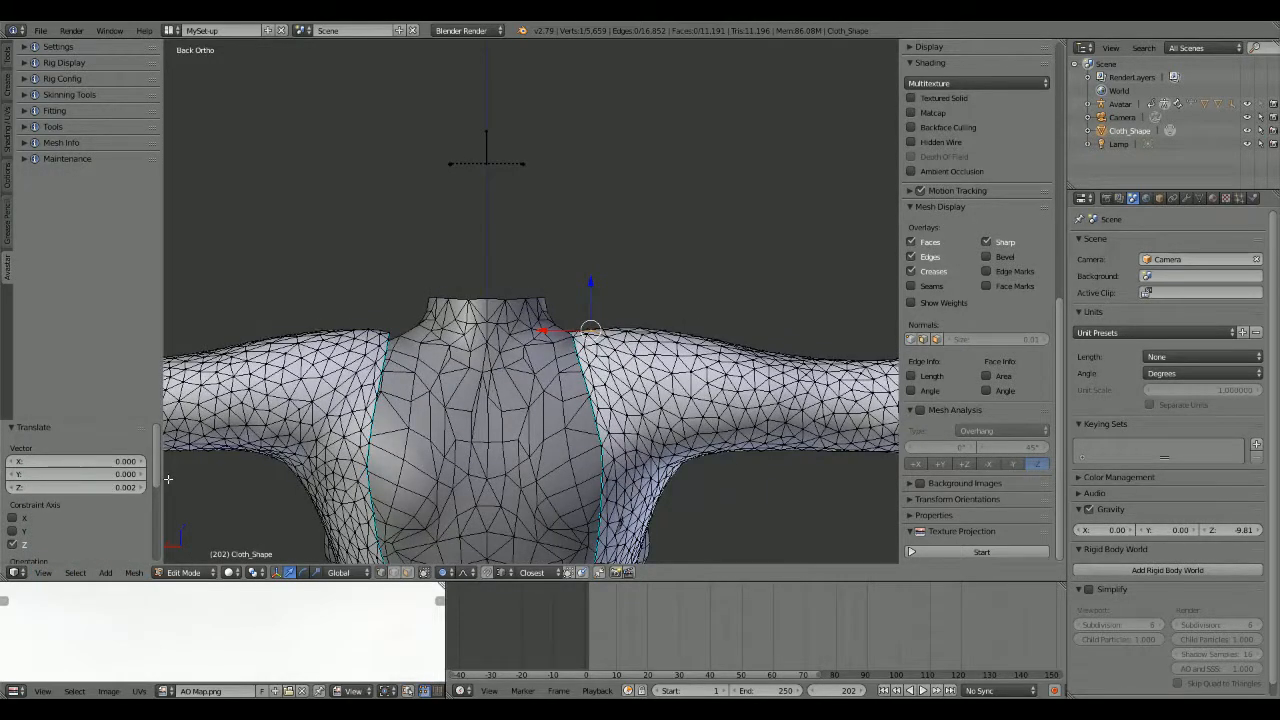
left_click_drag(590, 284, 595, 284)
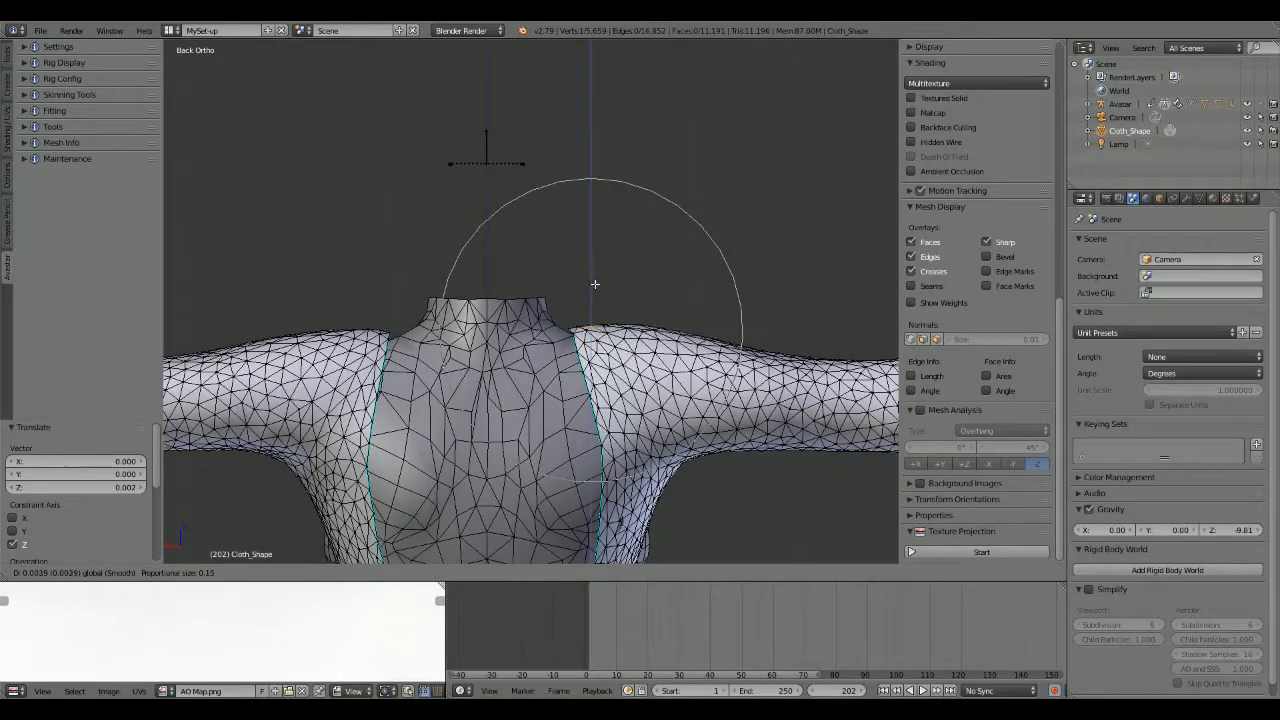
left_click(595, 284)
middle_click_drag(595, 284, 491, 481)
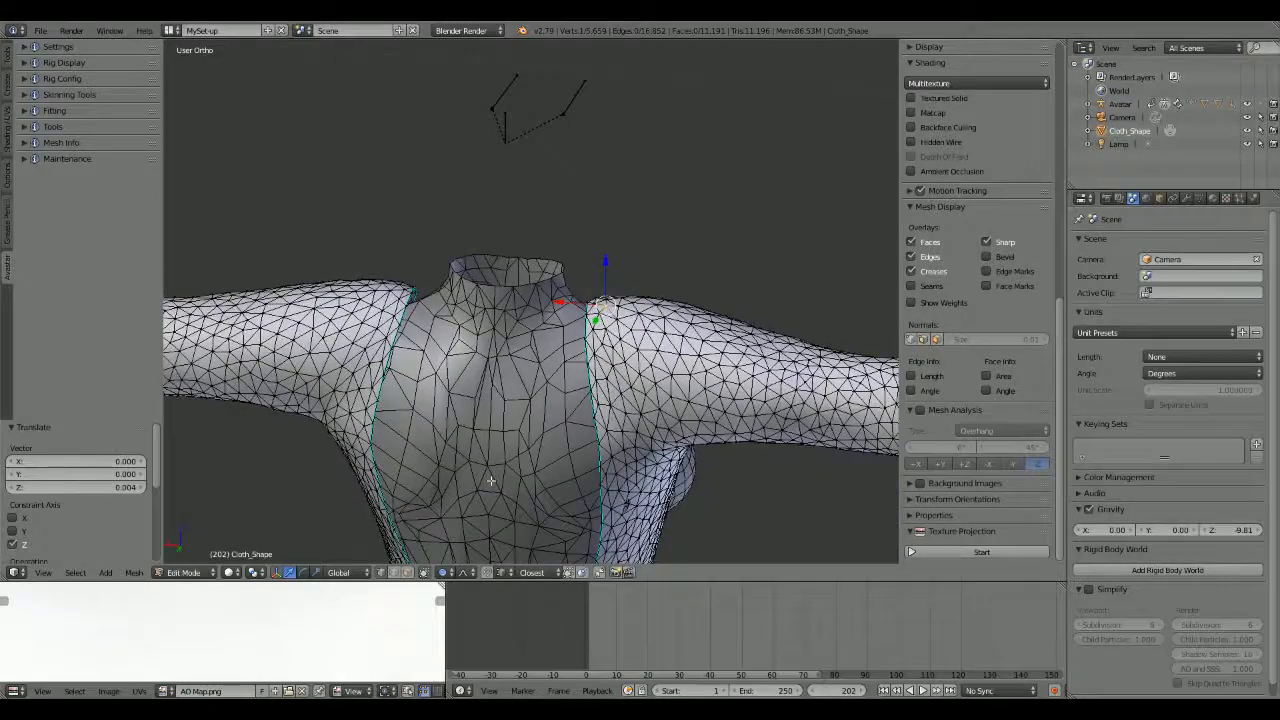
Step: Select a vertex near the right armpit beside the open back's edge and move it 0.002 along Y
right_click(636, 503)
middle_click_drag(636, 490, 682, 548)
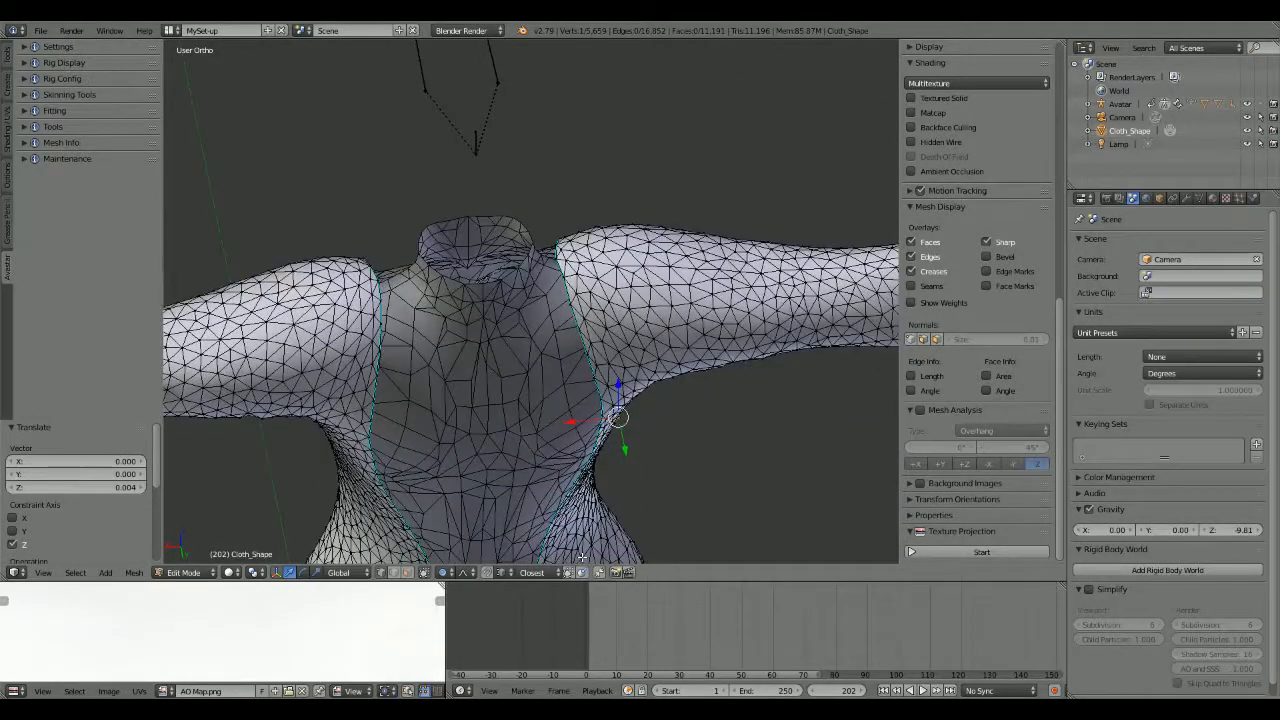
left_click_drag(624, 447, 629, 449)
middle_click_drag(629, 449, 669, 242)
Step: Examine the open back's edges and the dress front around the bust for places where the body shows through
middle_click_drag(469, 280, 446, 349, "shift")
scroll(440, 383, "up", 4)
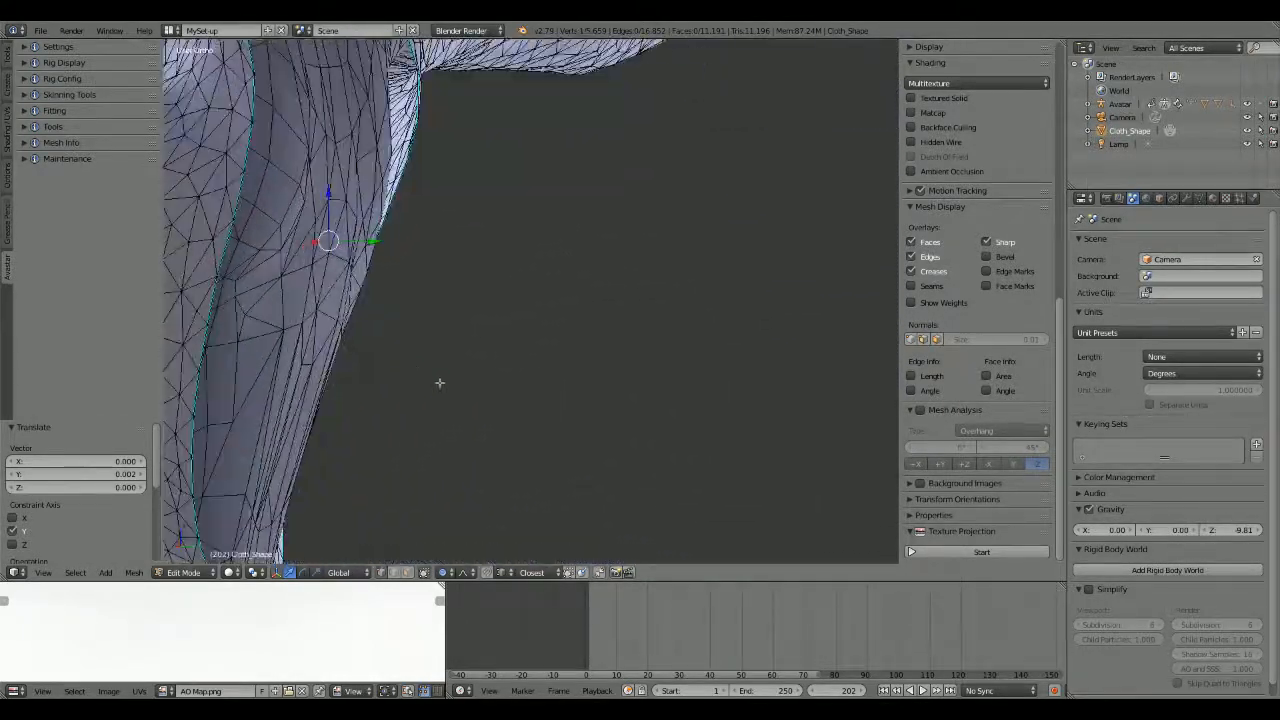
middle_click_drag(275, 314, 371, 371, "shift")
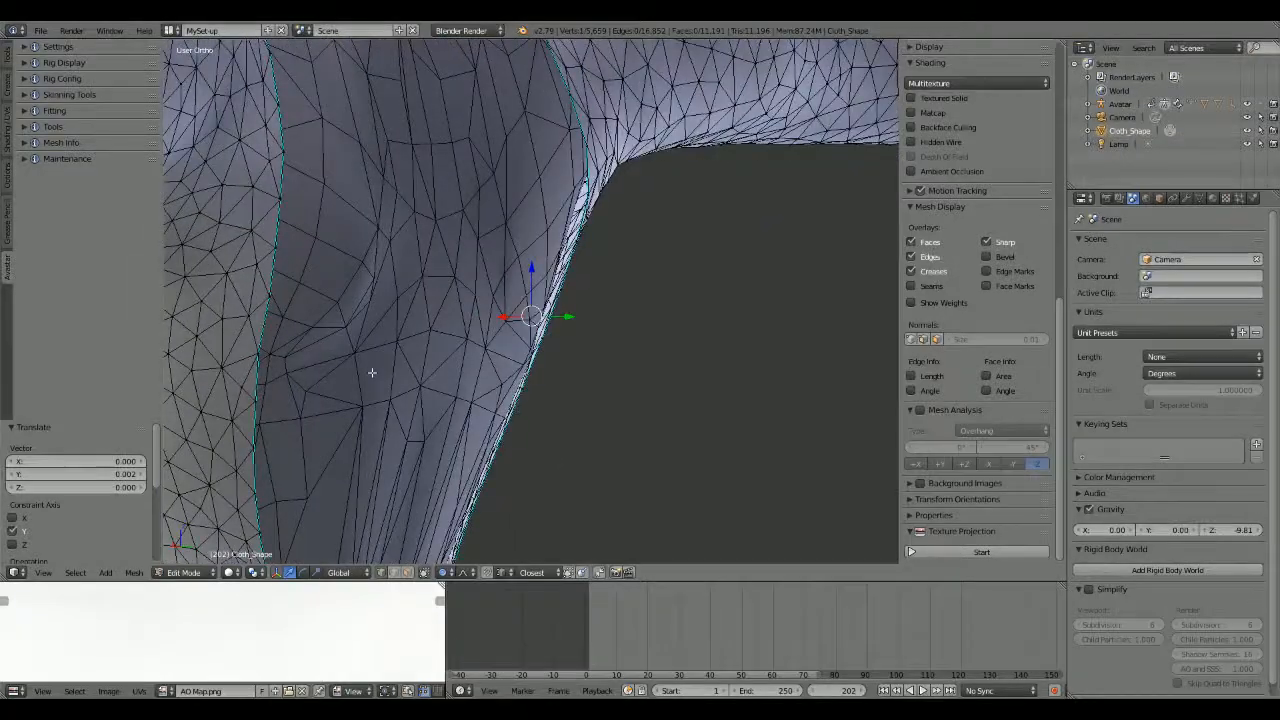
middle_click_drag(515, 316, 318, 386, "shift")
middle_click_drag(536, 374, 457, 320, "shift")
middle_click_drag(576, 320, 681, 293, "shift")
middle_click_drag(564, 297, 572, 212, "shift")
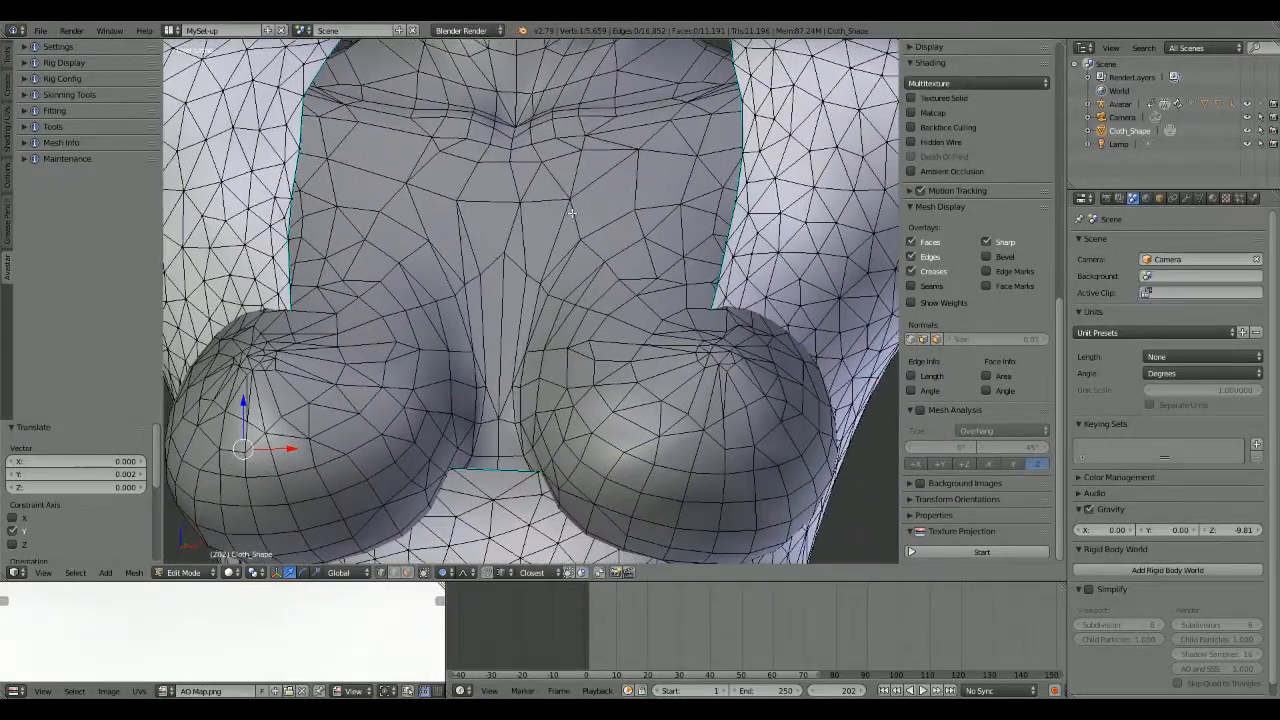
scroll(572, 212, "down", 6)
middle_click_drag(600, 332, 586, 362)
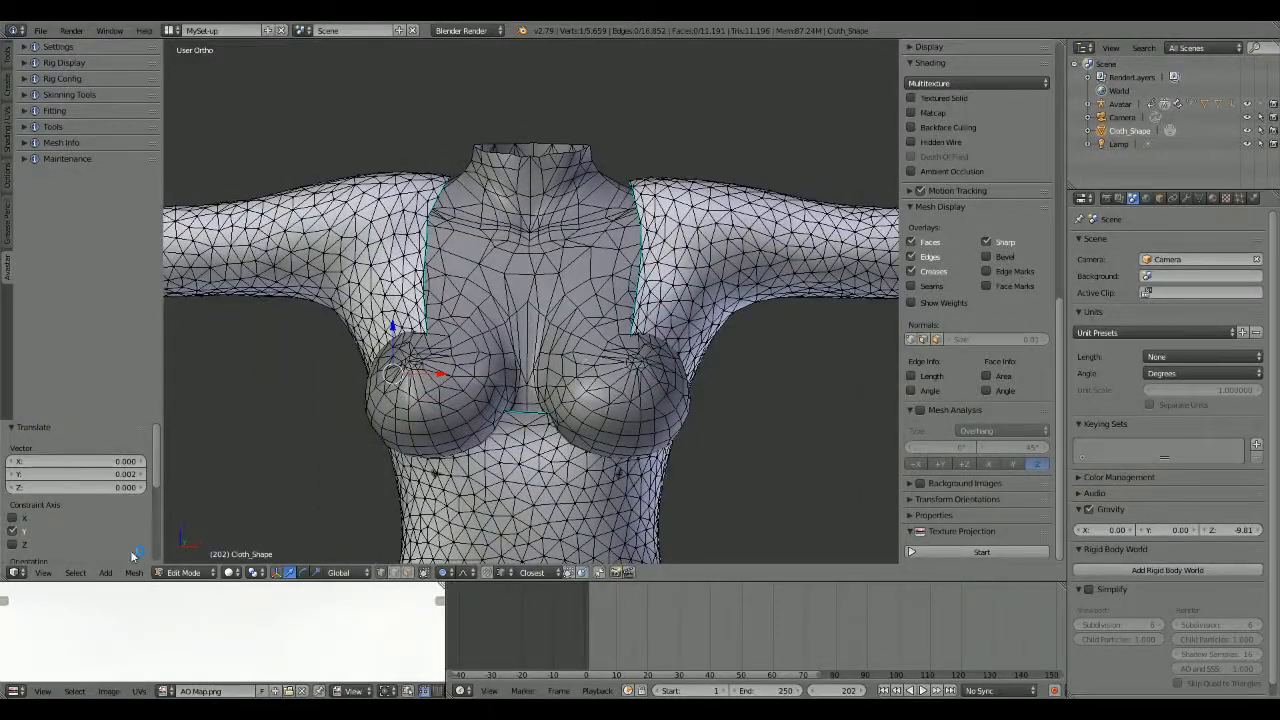
Step: Select one vertex on the front of each breast and move both -0.032 along Y with a proportional size of 0.18
key("a")
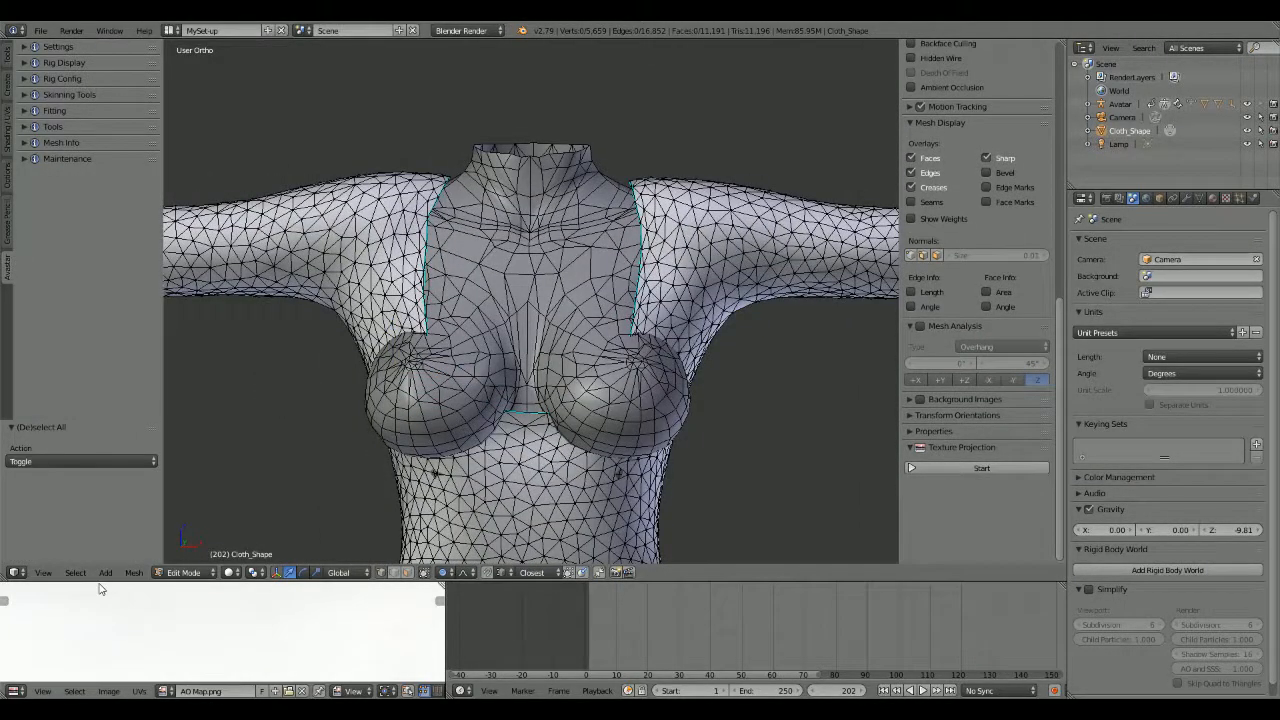
left_click(43, 572)
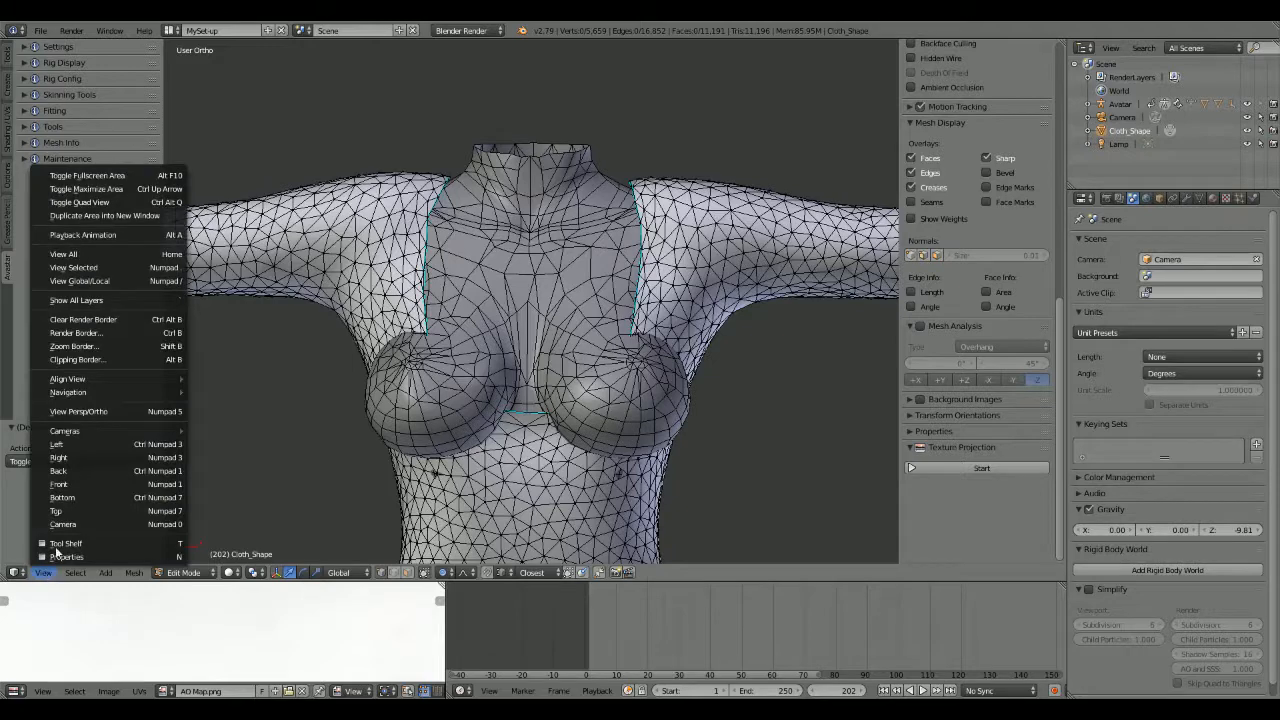
left_click(85, 484)
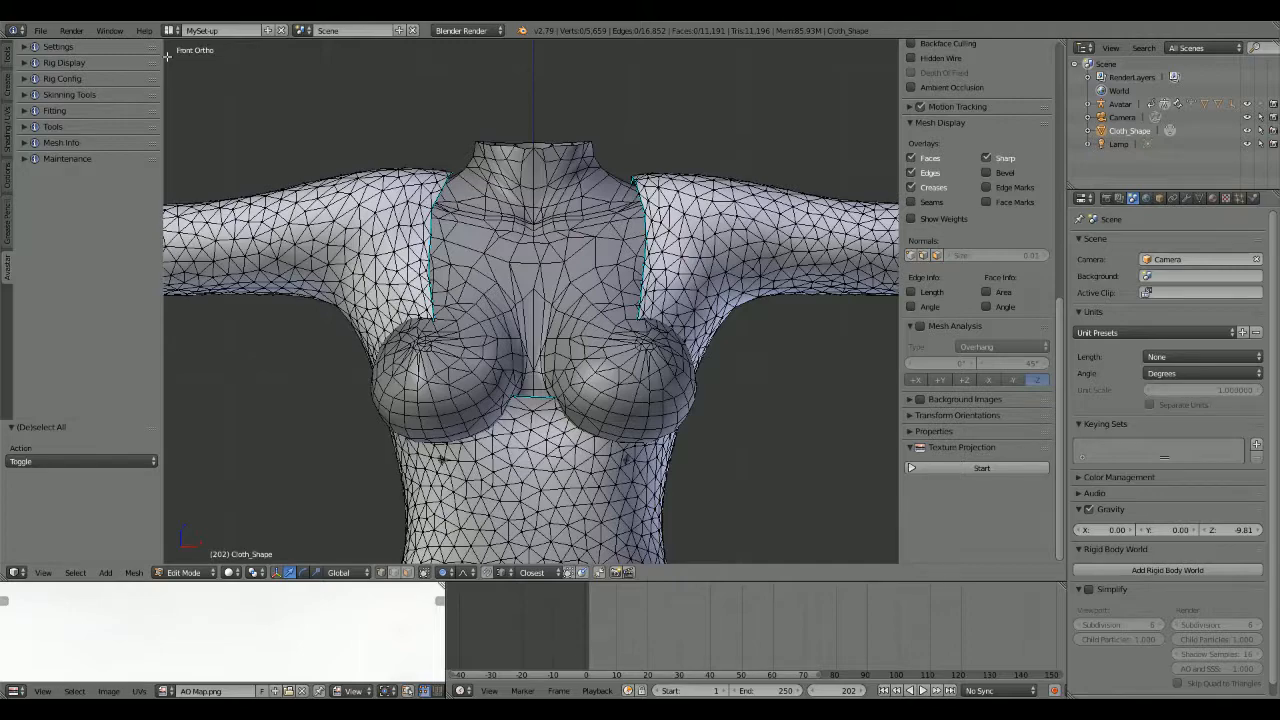
right_click(658, 372)
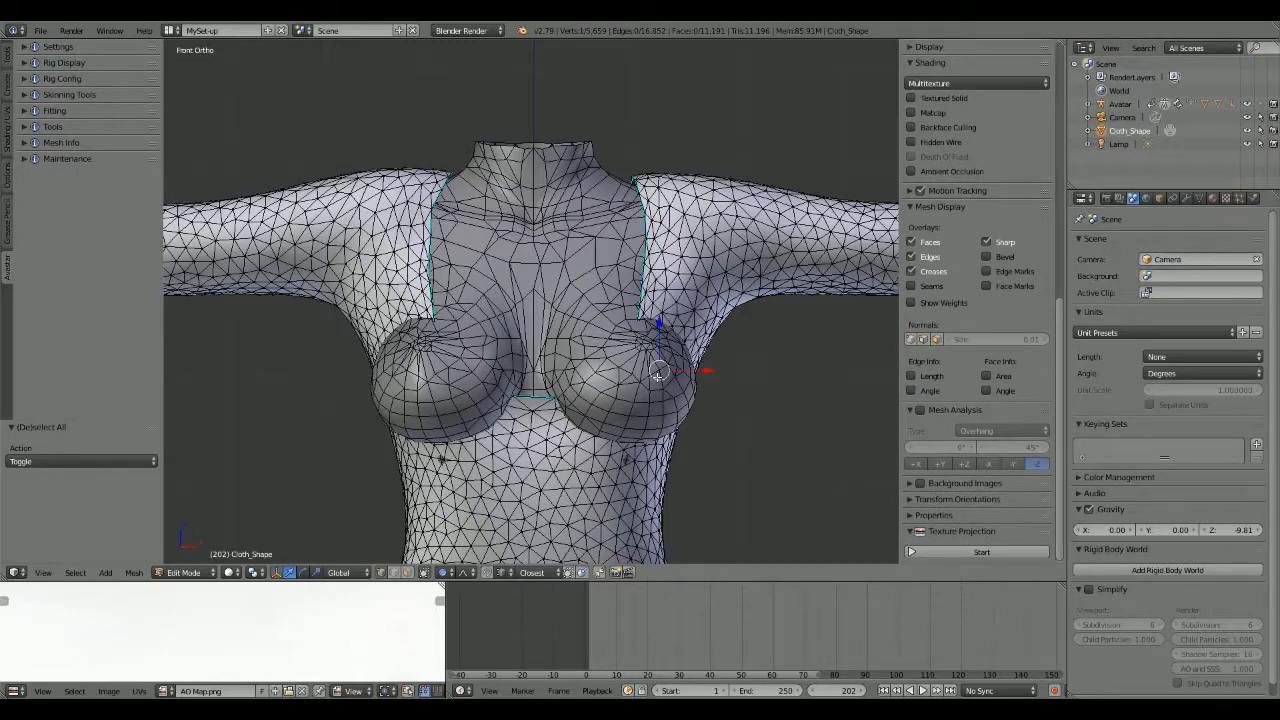
right_click(391, 370, "shift")
middle_click_drag(391, 368, 664, 316)
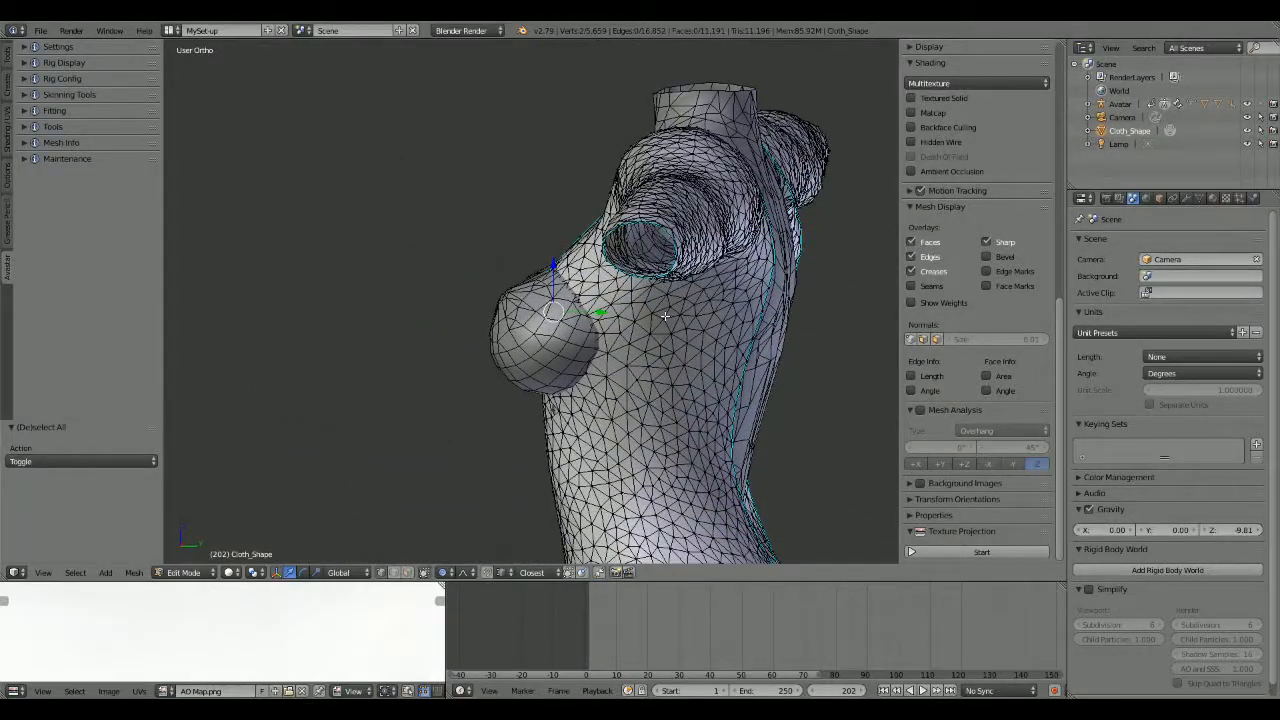
left_click(43, 572)
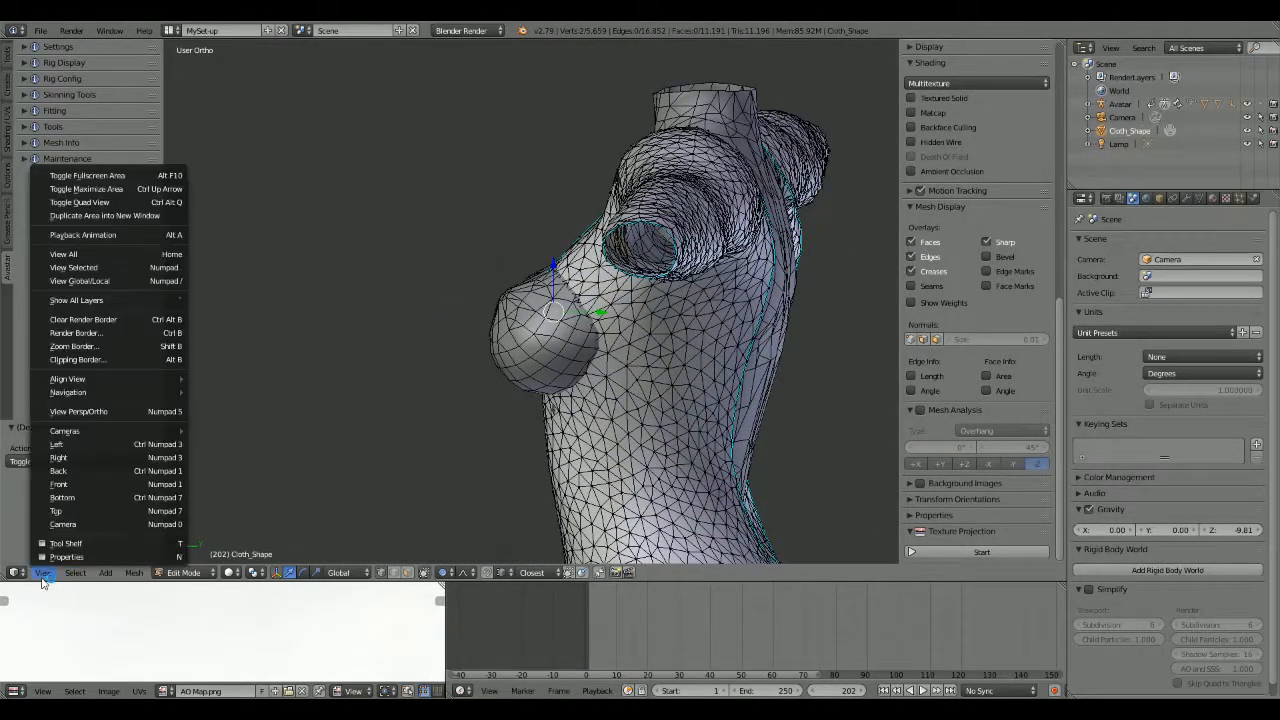
left_click(97, 450)
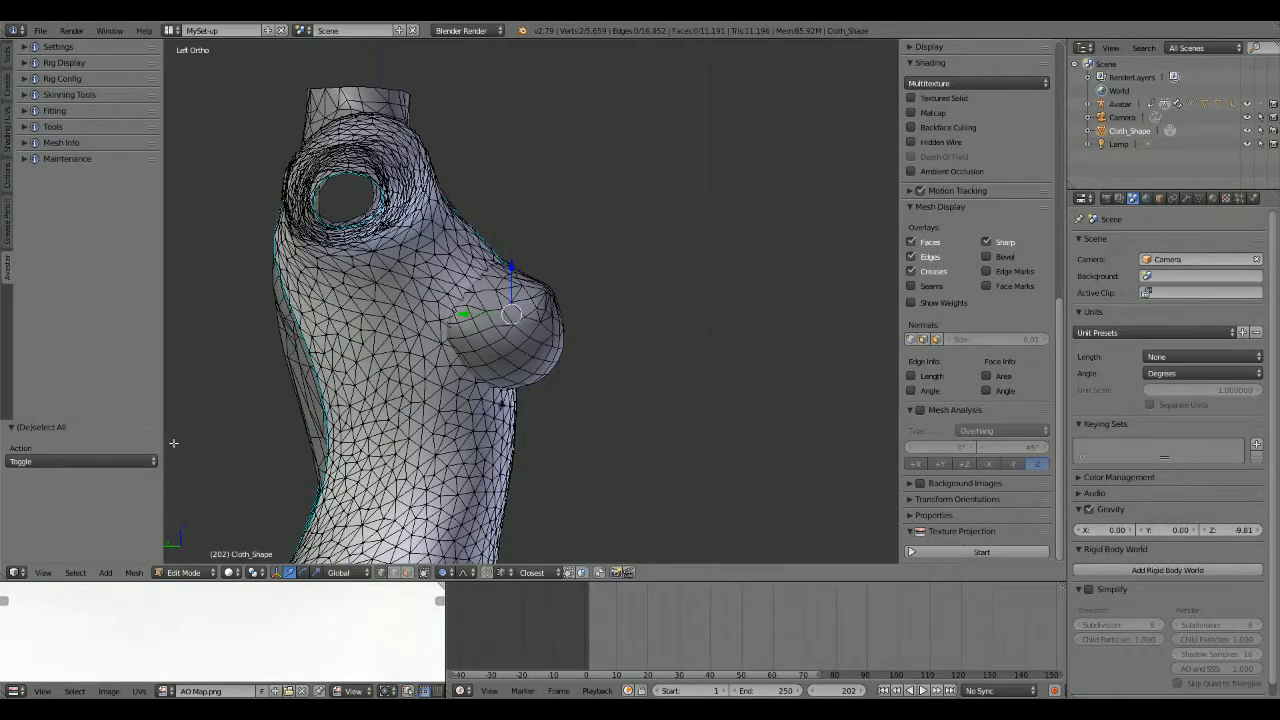
key("g")
key("y")
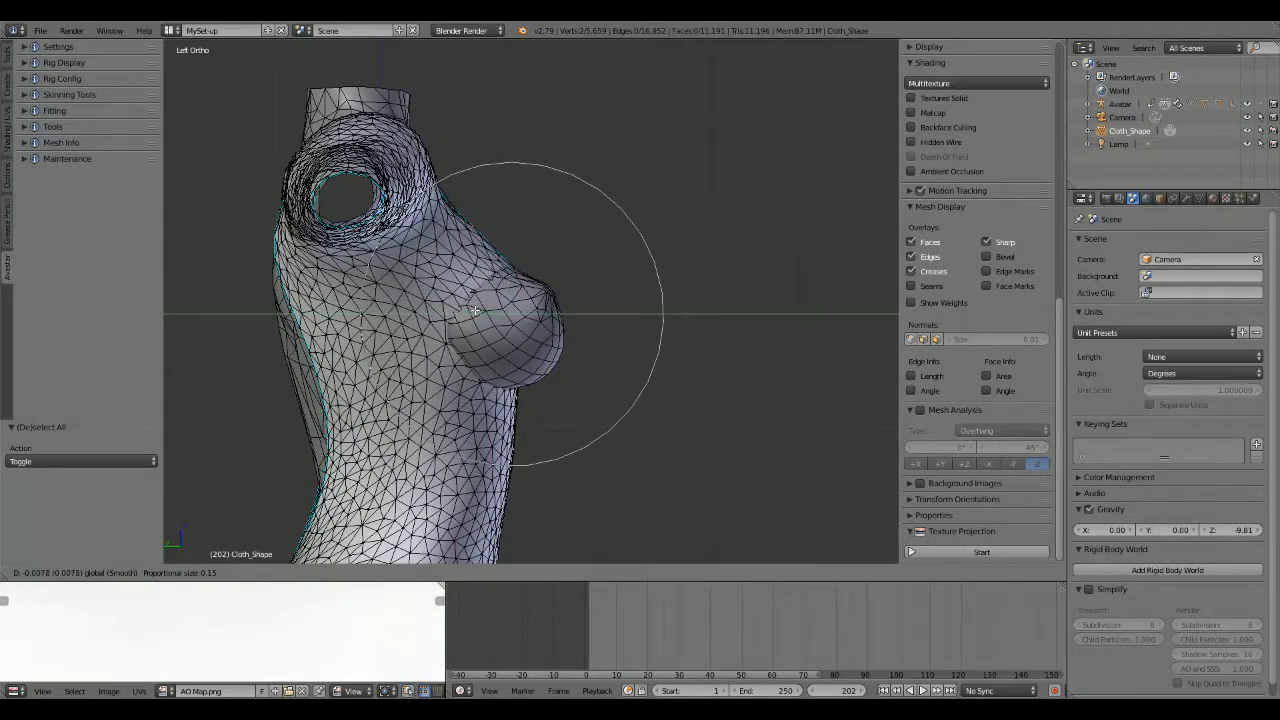
scroll(480, 308, "up", 3)
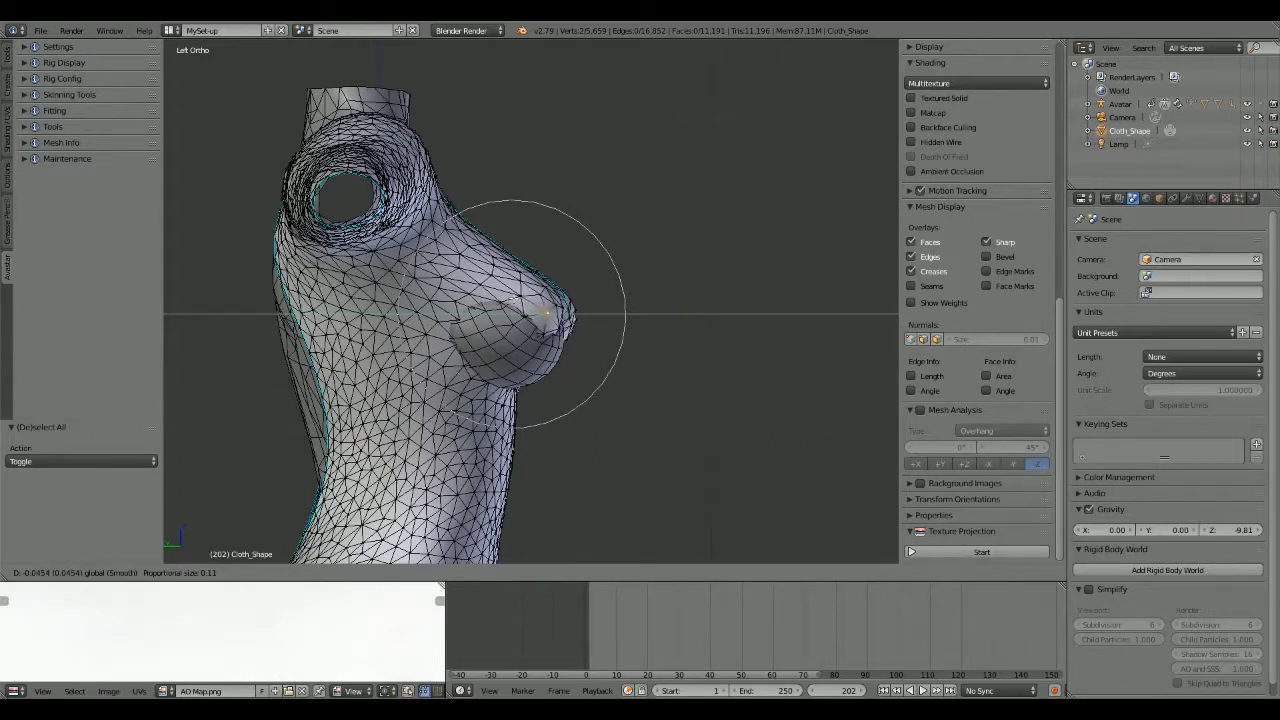
scroll(511, 300, "down", 8)
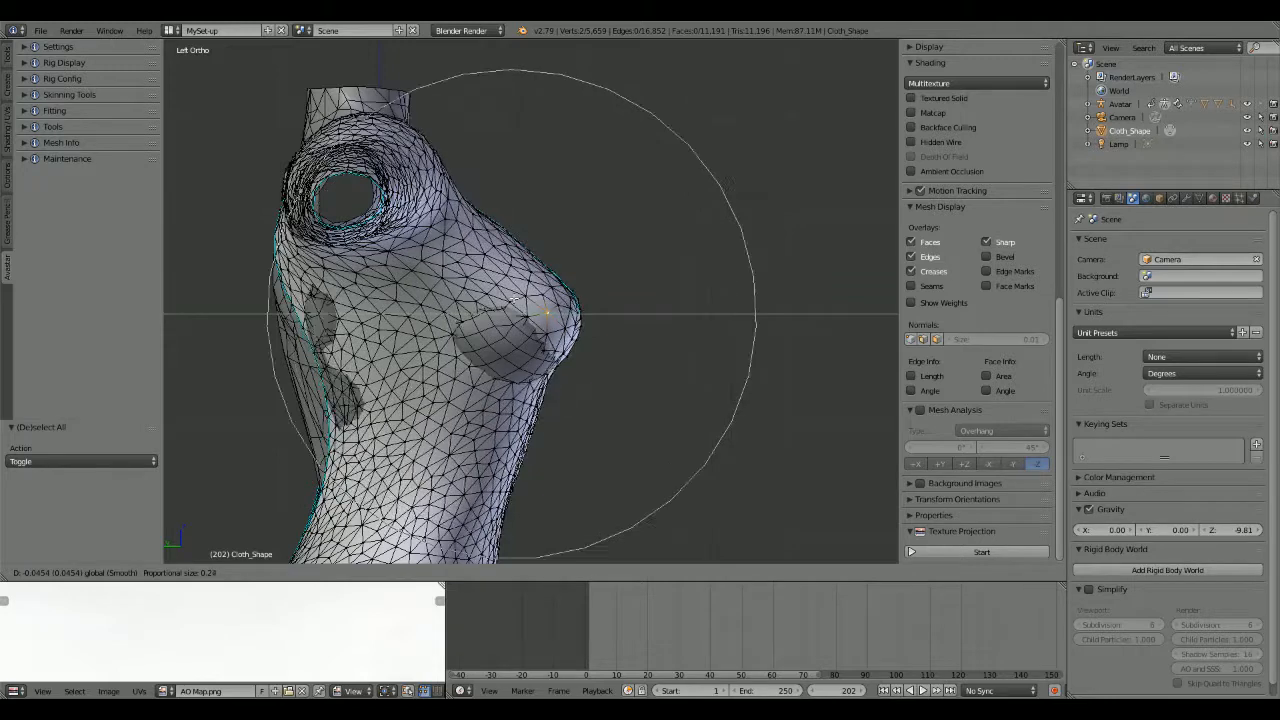
scroll(511, 299, "up", 3)
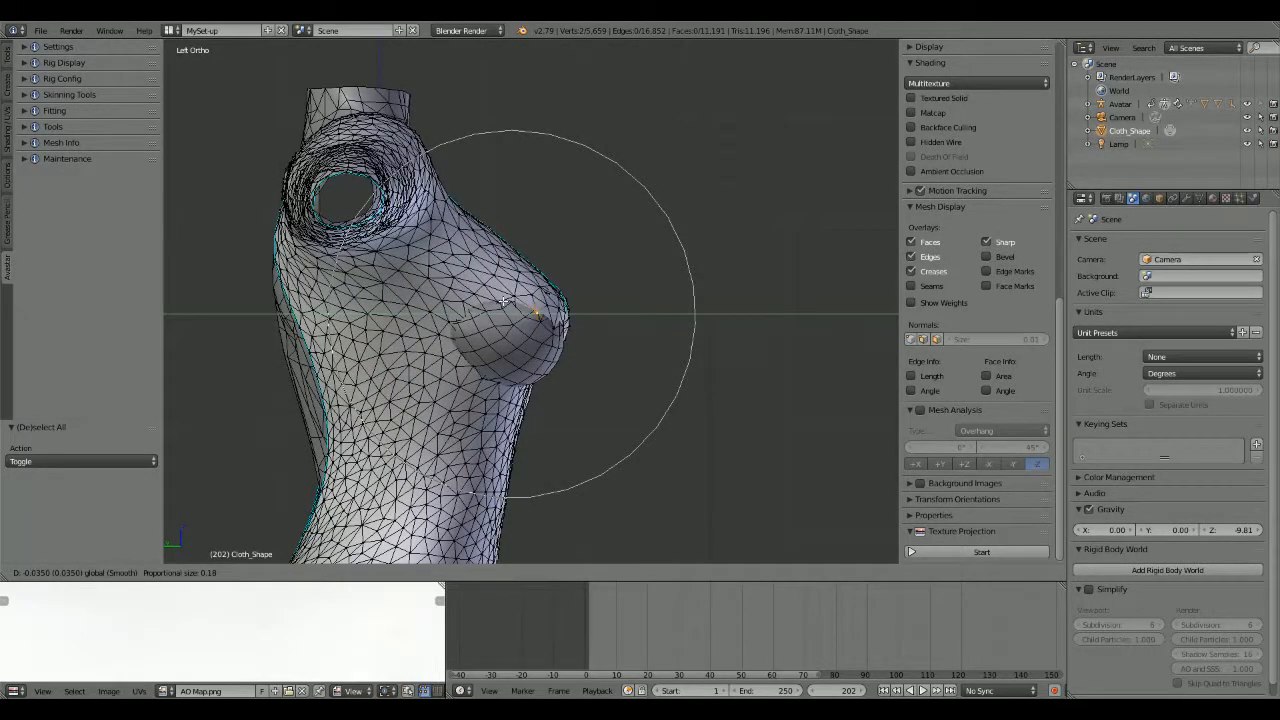
left_click(503, 300)
Step: In the front orthographic view, scale the two bust vertices by 1.139 with a proportional size of 0.18
middle_click_drag(503, 300, 701, 407)
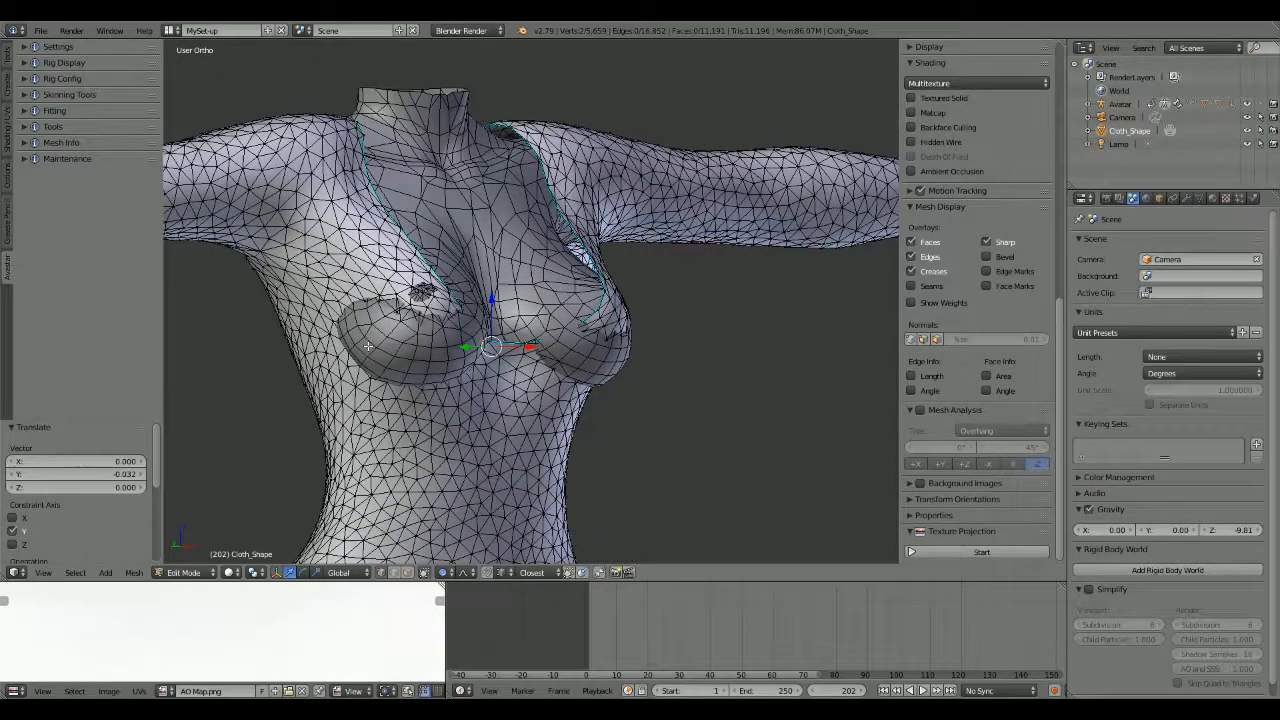
middle_click_drag(368, 346, 318, 350)
left_click(44, 572)
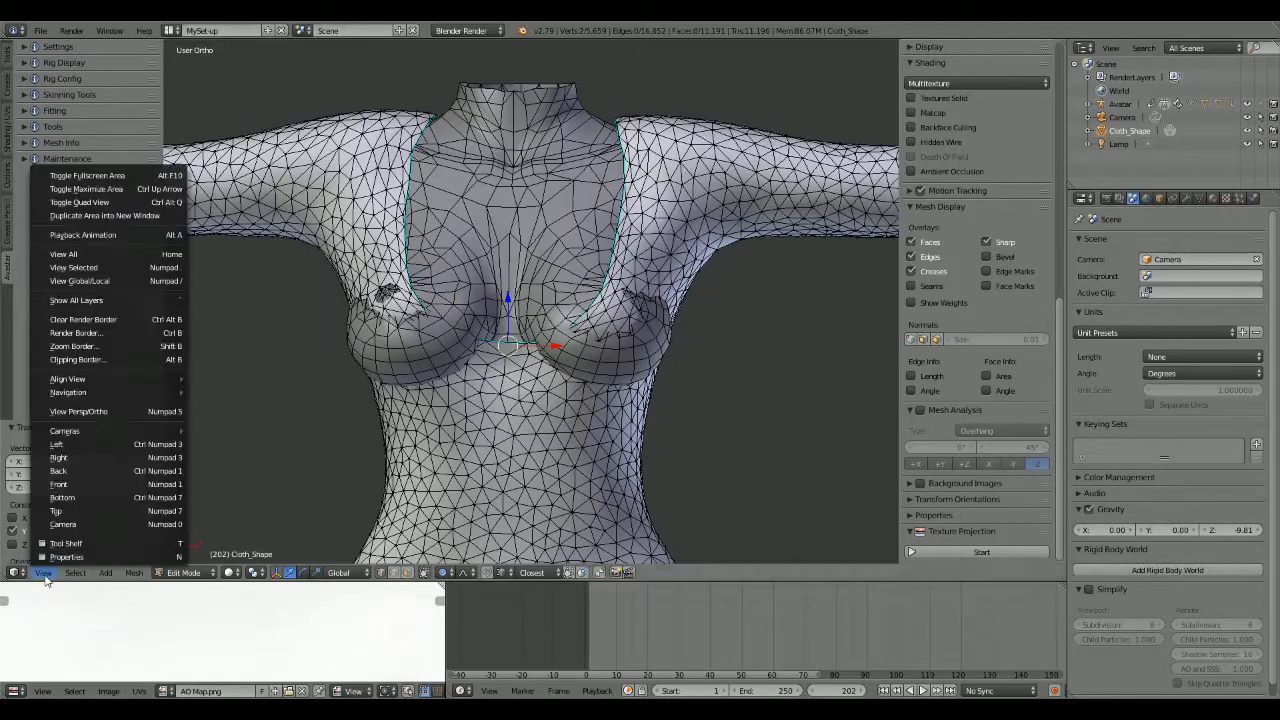
left_click(118, 484)
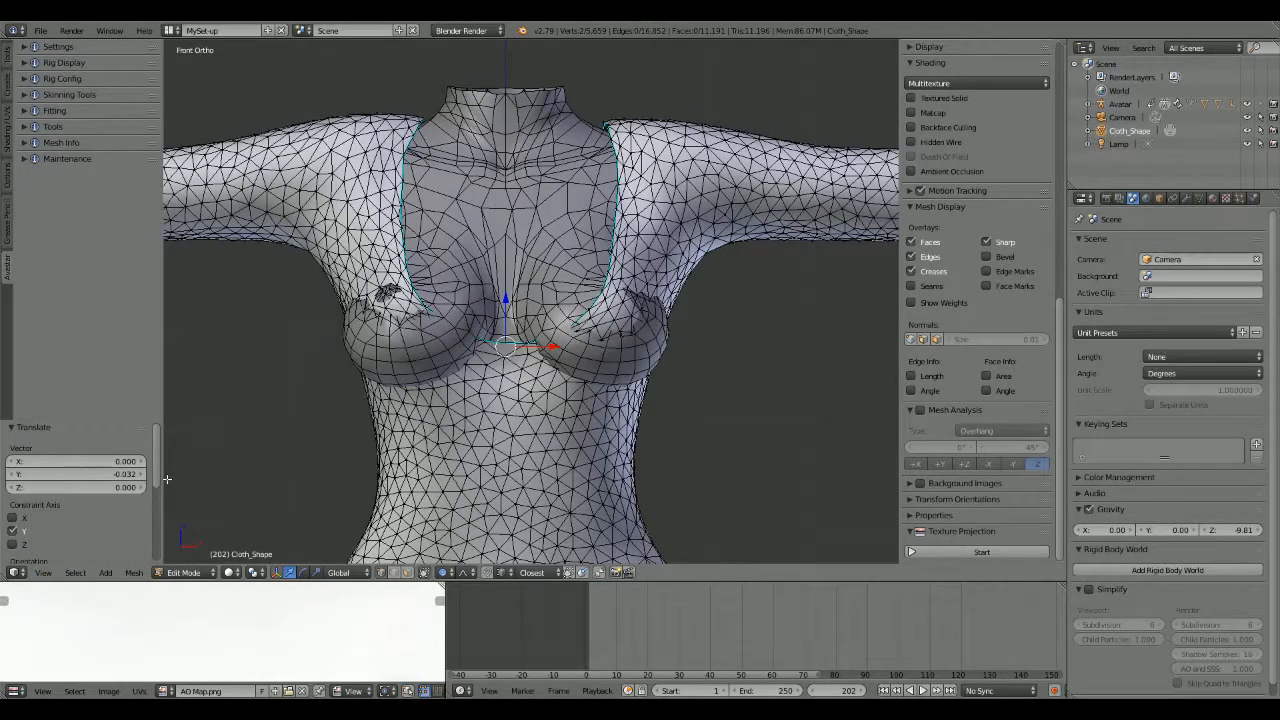
key("s")
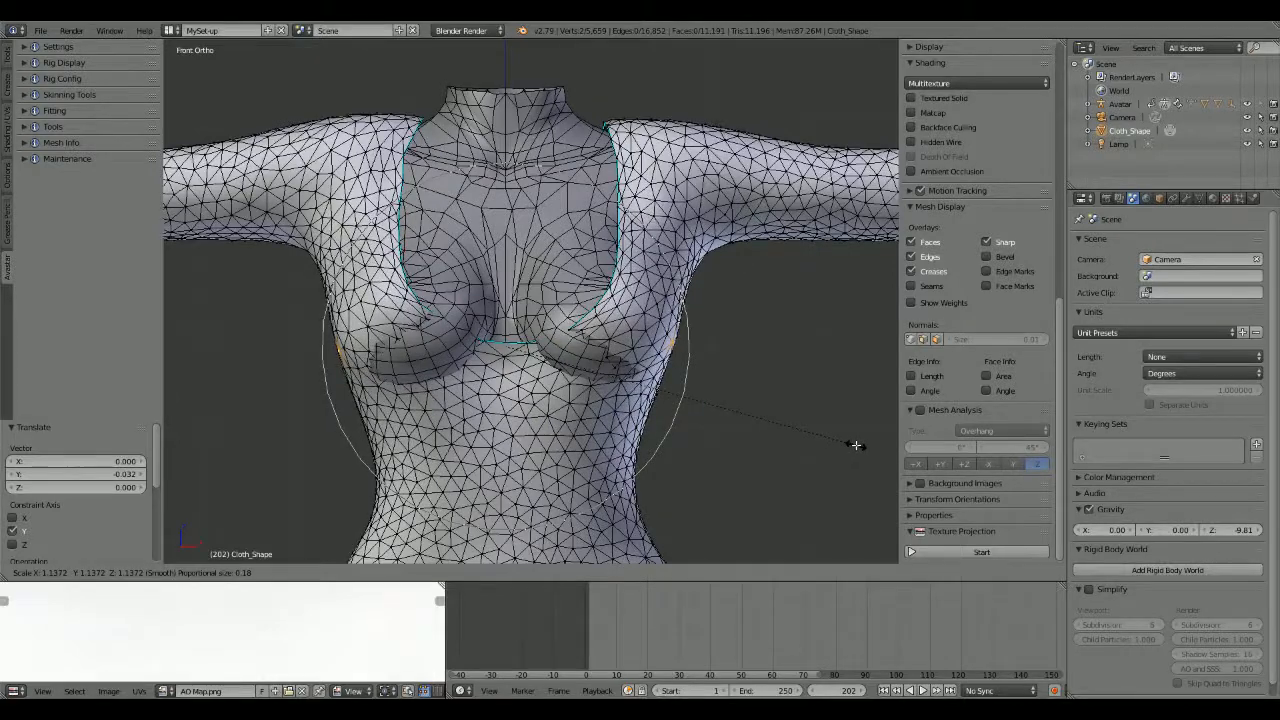
left_click(855, 444)
Step: Move the two bust vertices -0.033 along Y with a proportional size of 0.18
middle_click_drag(856, 444, 606, 429)
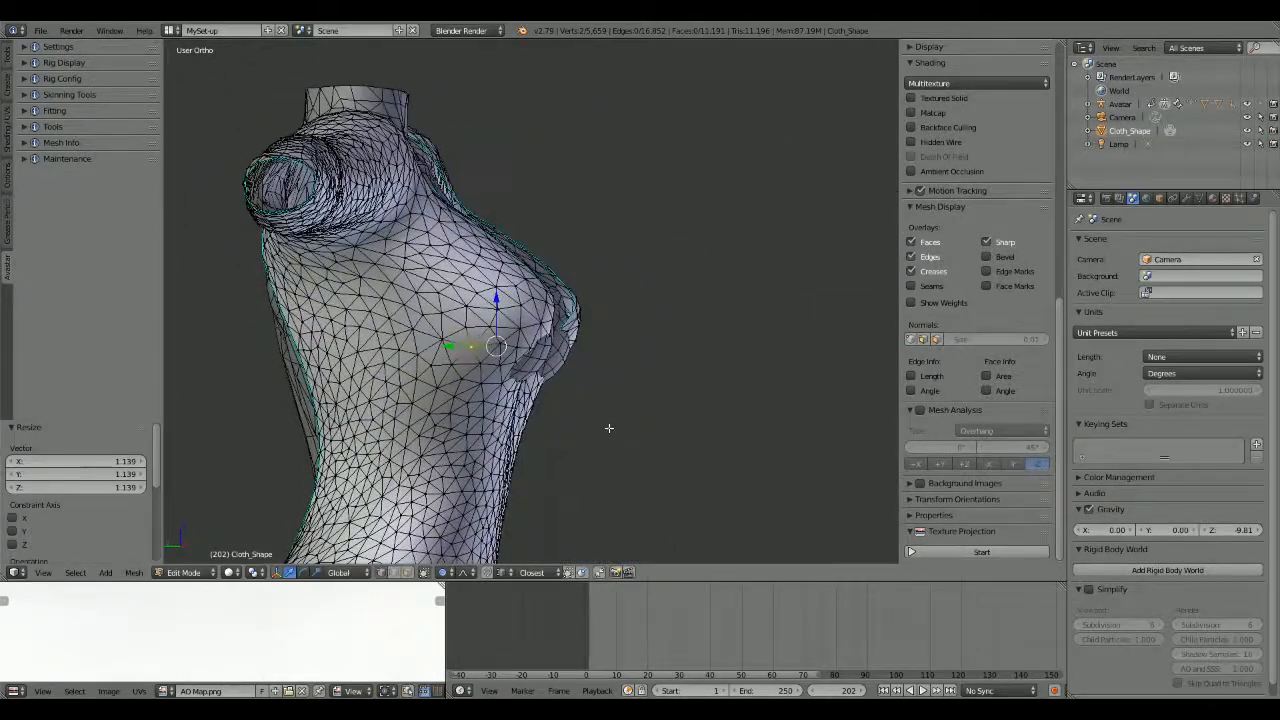
key("g")
key("y")
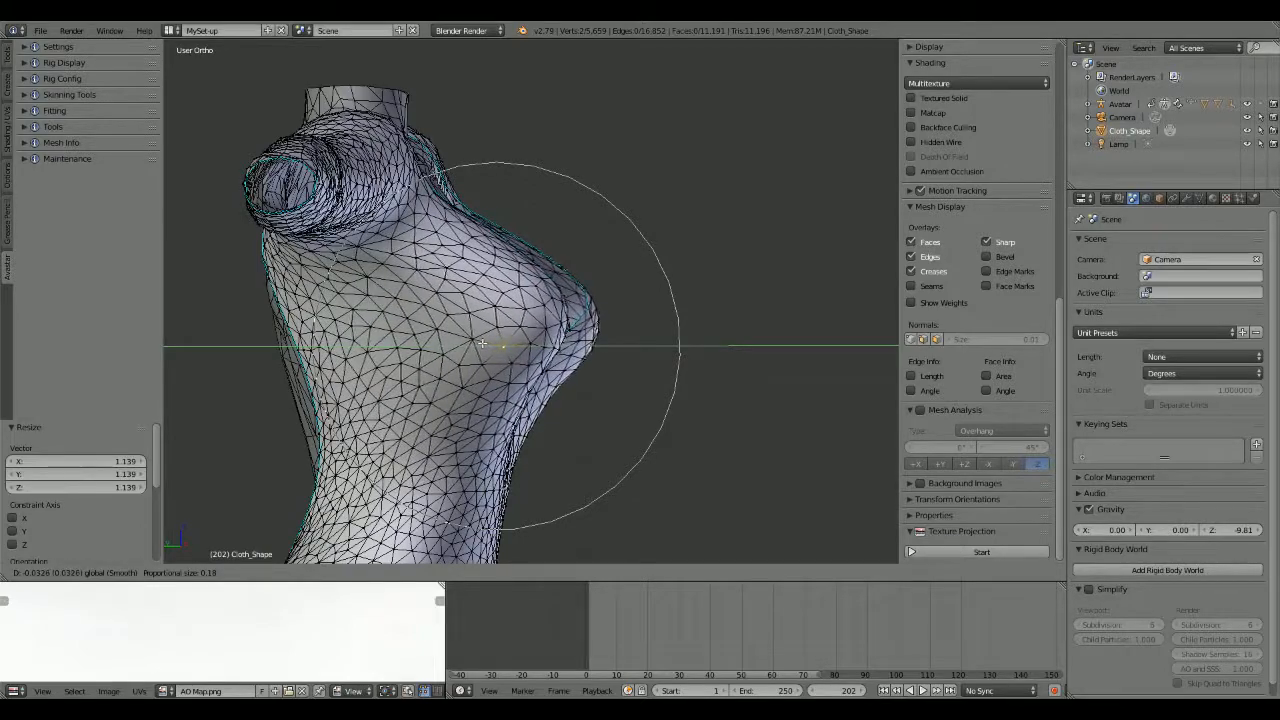
left_click(470, 345)
Step: Try to pull the bust vertices further forward along Y with a larger proportional size
middle_click_drag(470, 345, 505, 478)
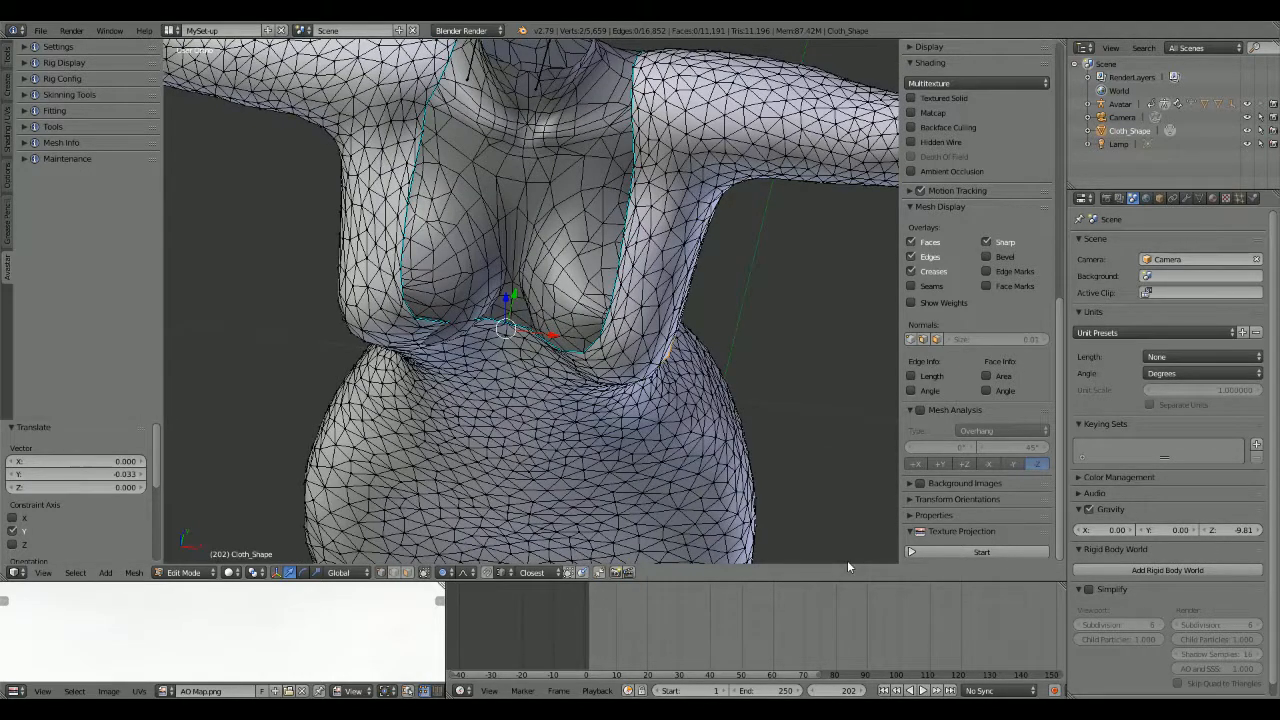
key("g")
key("y")
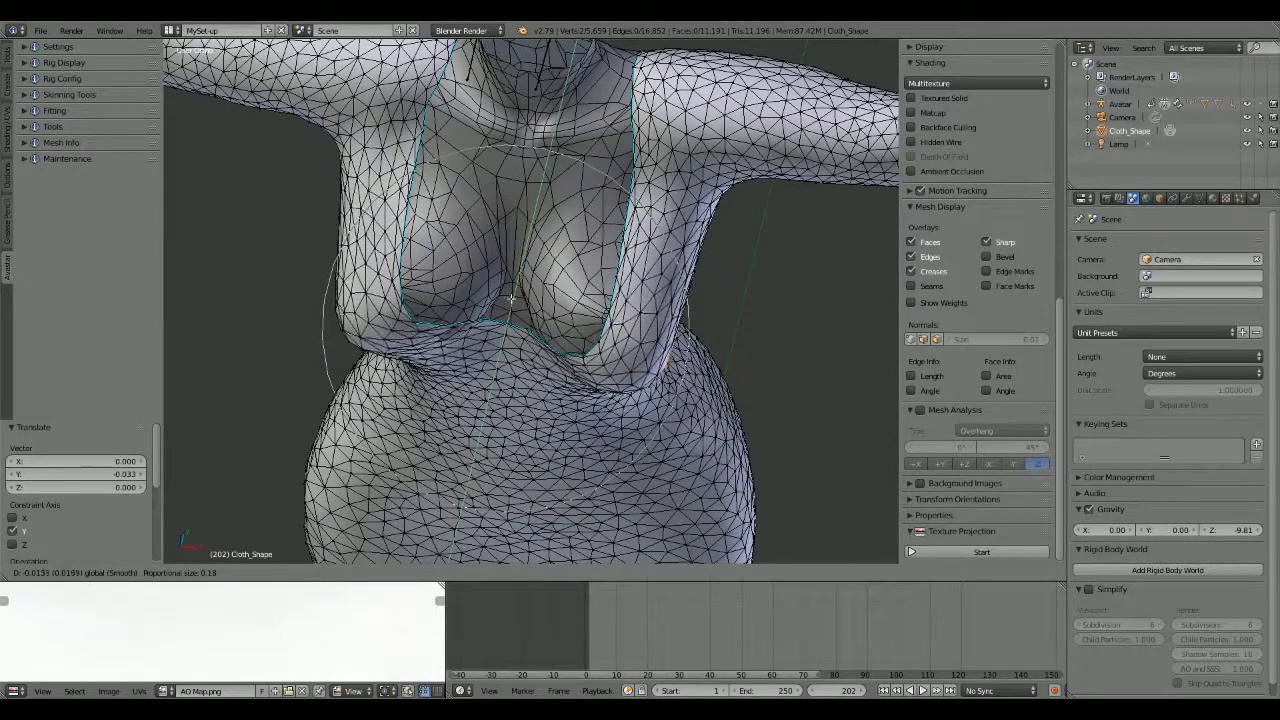
scroll(509, 300, "down", 3)
left_click(509, 300)
Step: Undo the Y moves and the scaling of the bust vertices
middle_click_drag(509, 300, 654, 350)
key("ctrl+z")
key("ctrl+z")
key("ctrl+z")
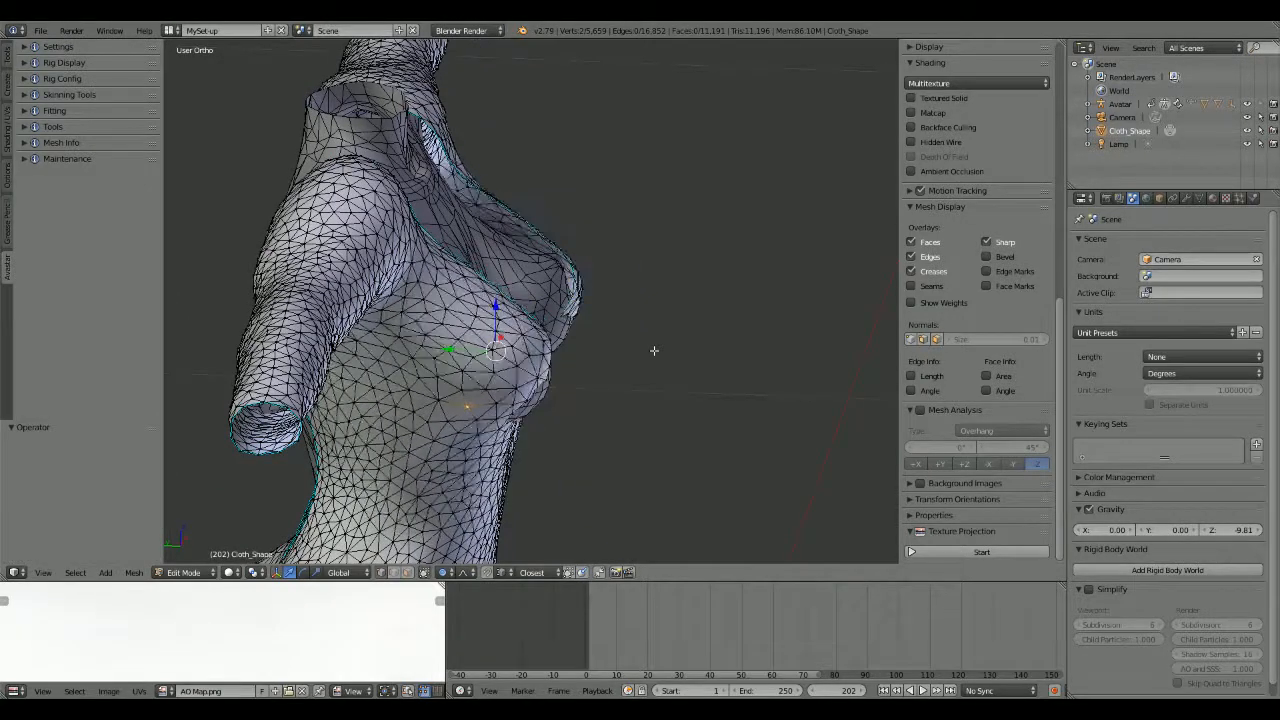
key("ctrl+z")
key("ctrl+z")
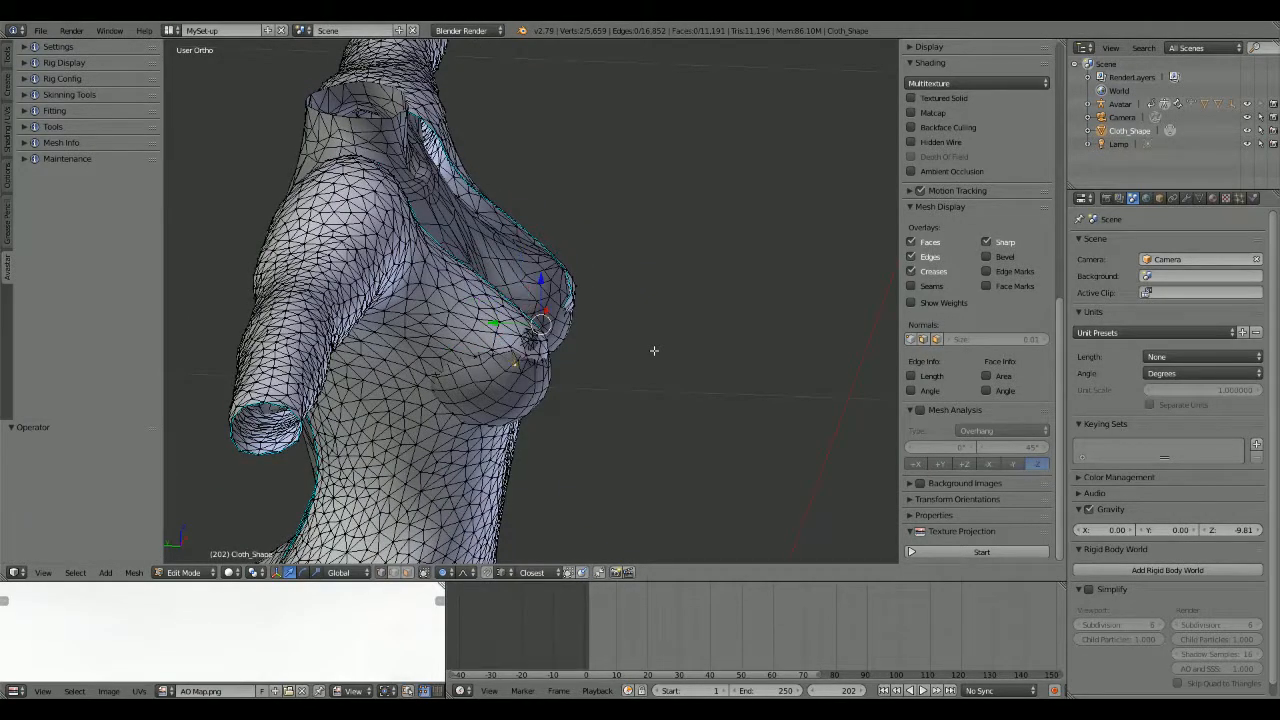
Step: In the front orthographic view, select a vertex on the outer side of each breast and scale both by 1.086 with a proportional size of 0.09
middle_click_drag(654, 351, 510, 398)
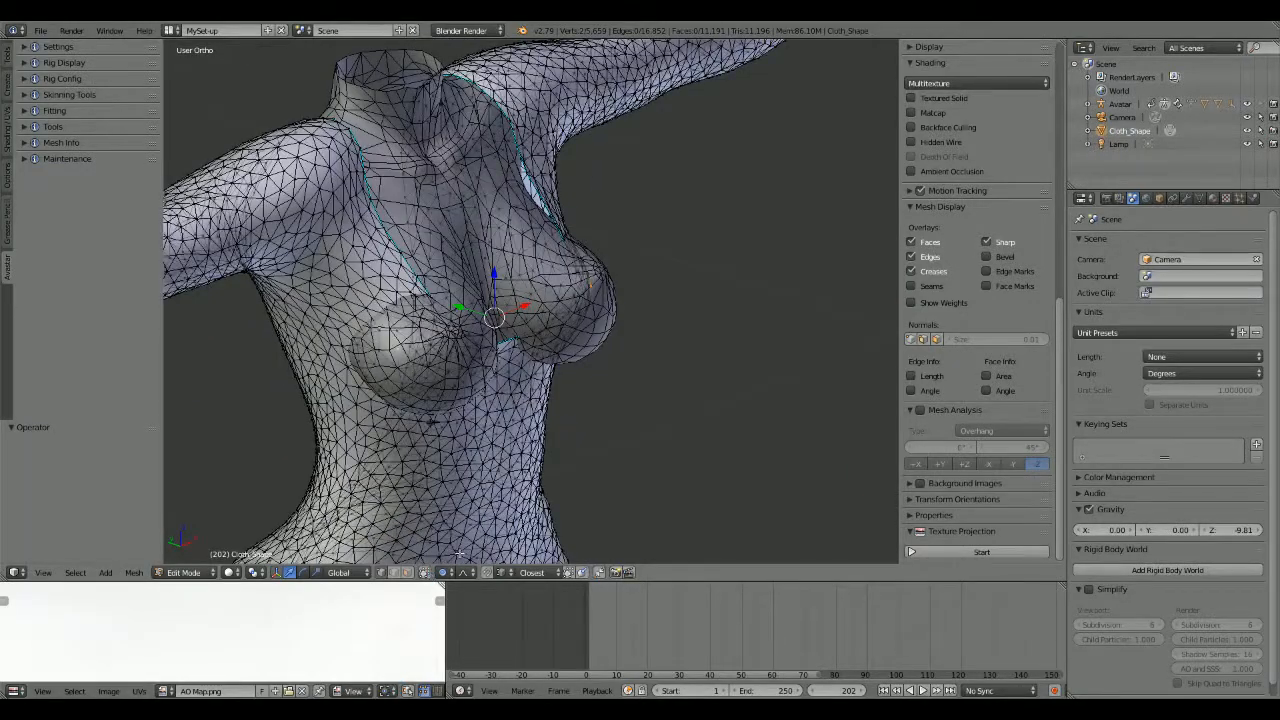
middle_click_drag(580, 480, 494, 478)
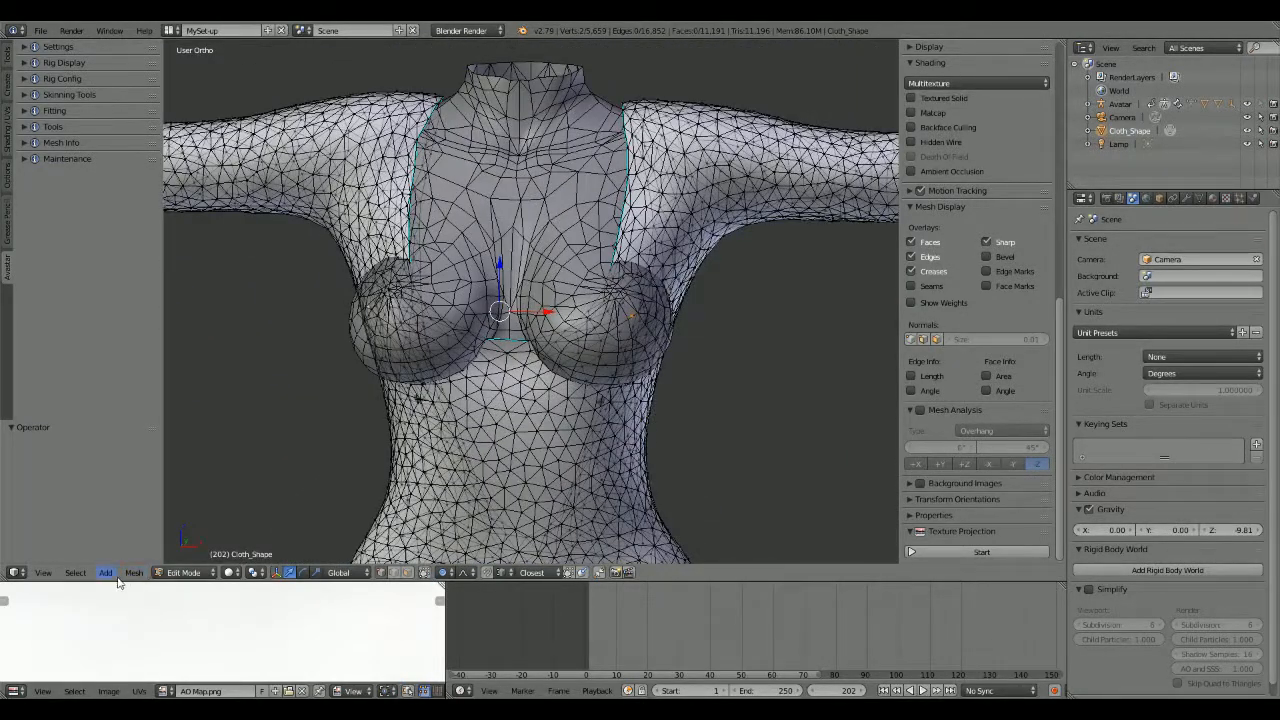
left_click(43, 572)
left_click(86, 484)
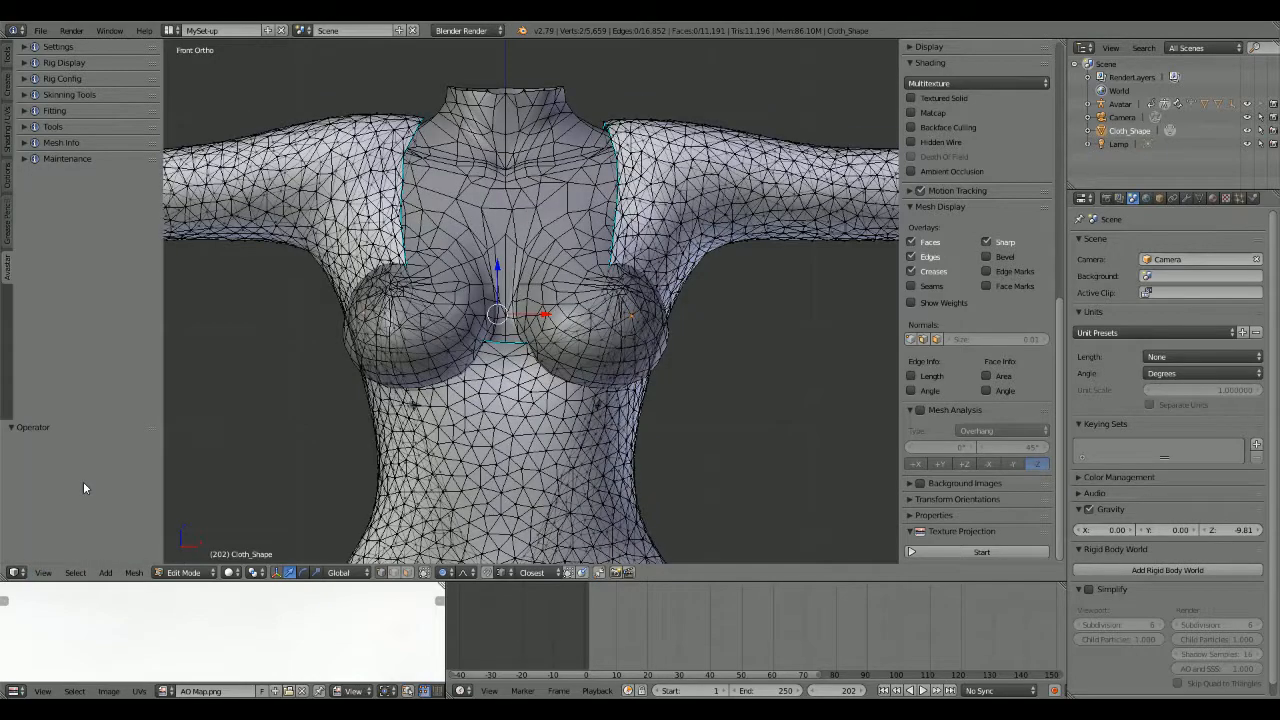
scroll(593, 381, "up", 3)
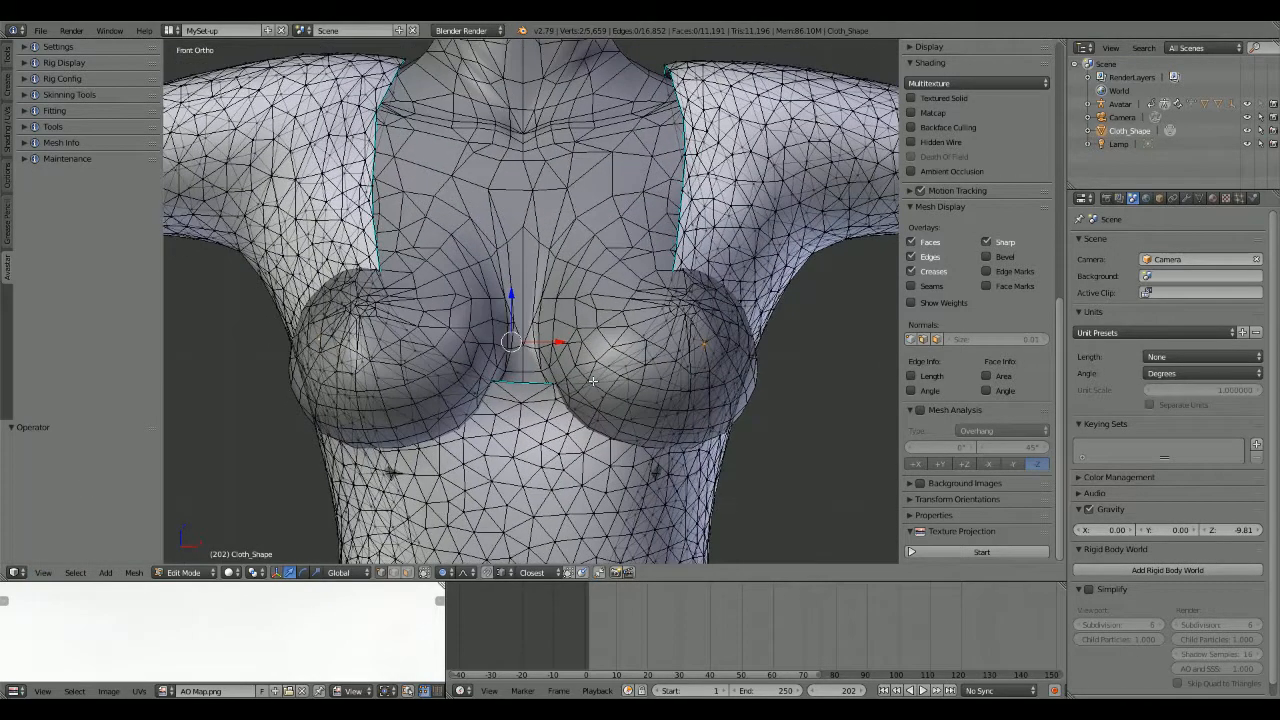
scroll(593, 381, "up", 1)
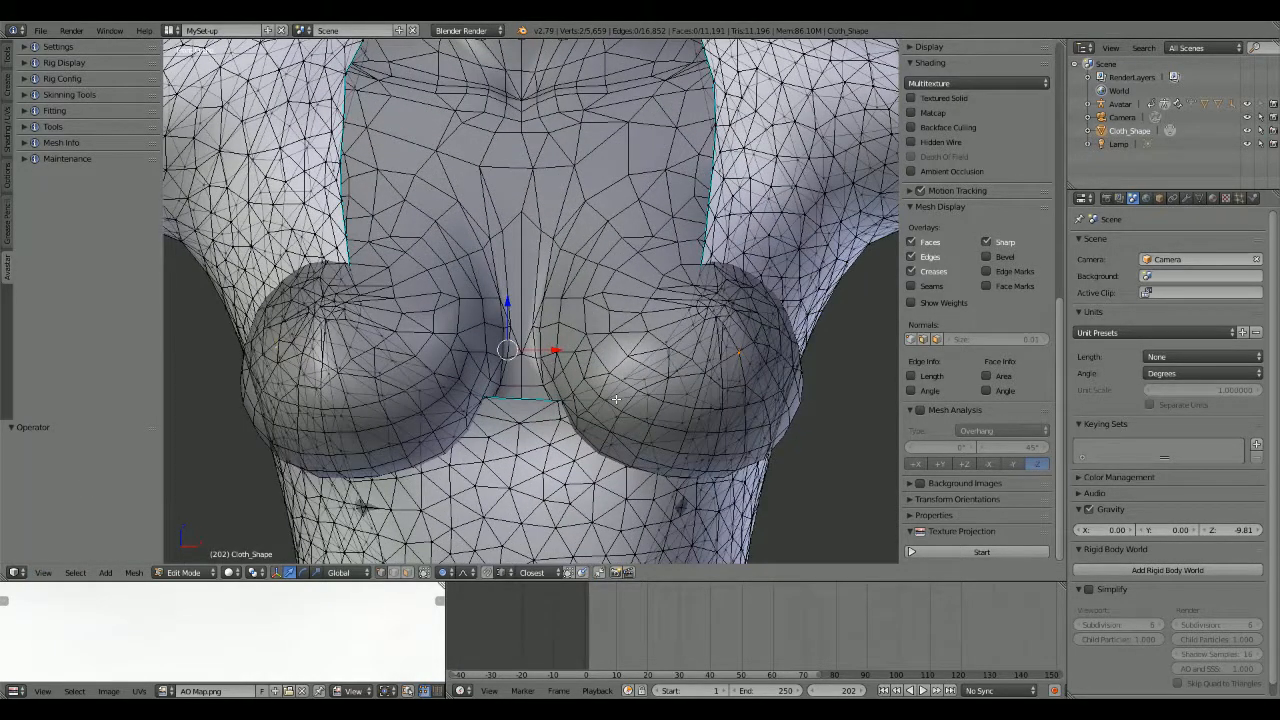
left_click(791, 384)
left_click(523, 386)
key("s")
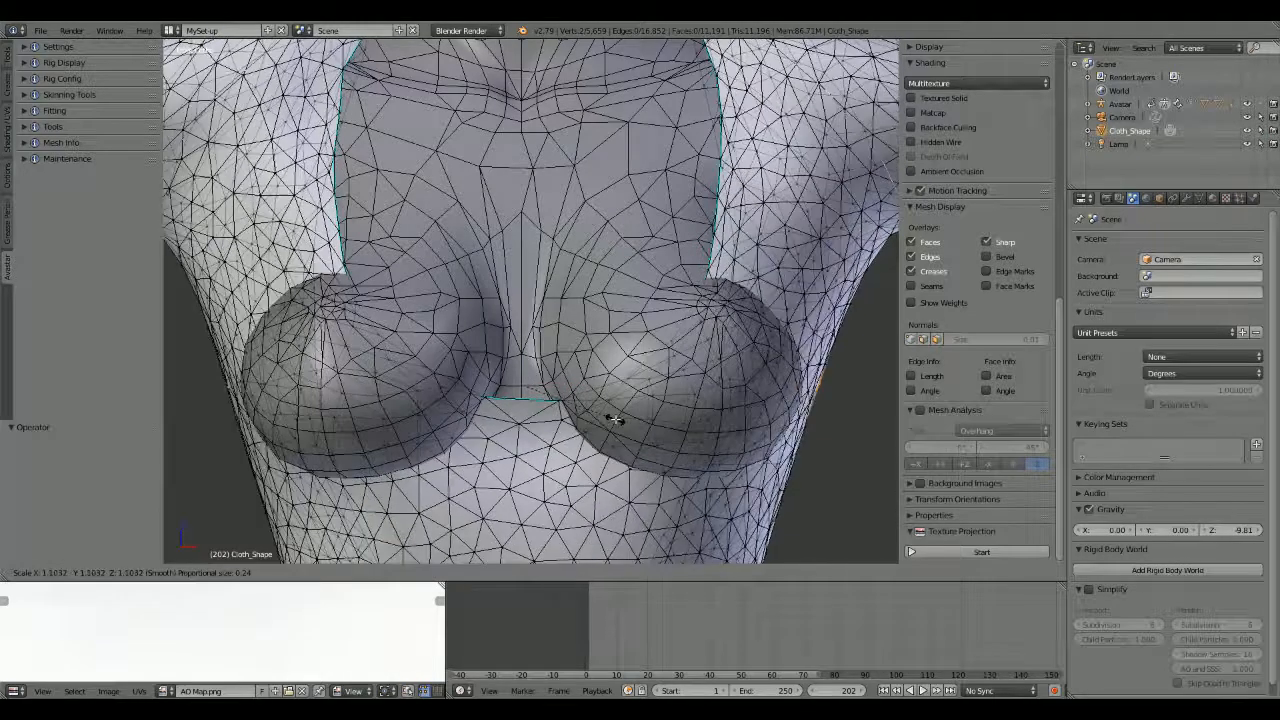
scroll(615, 418, "up", 3)
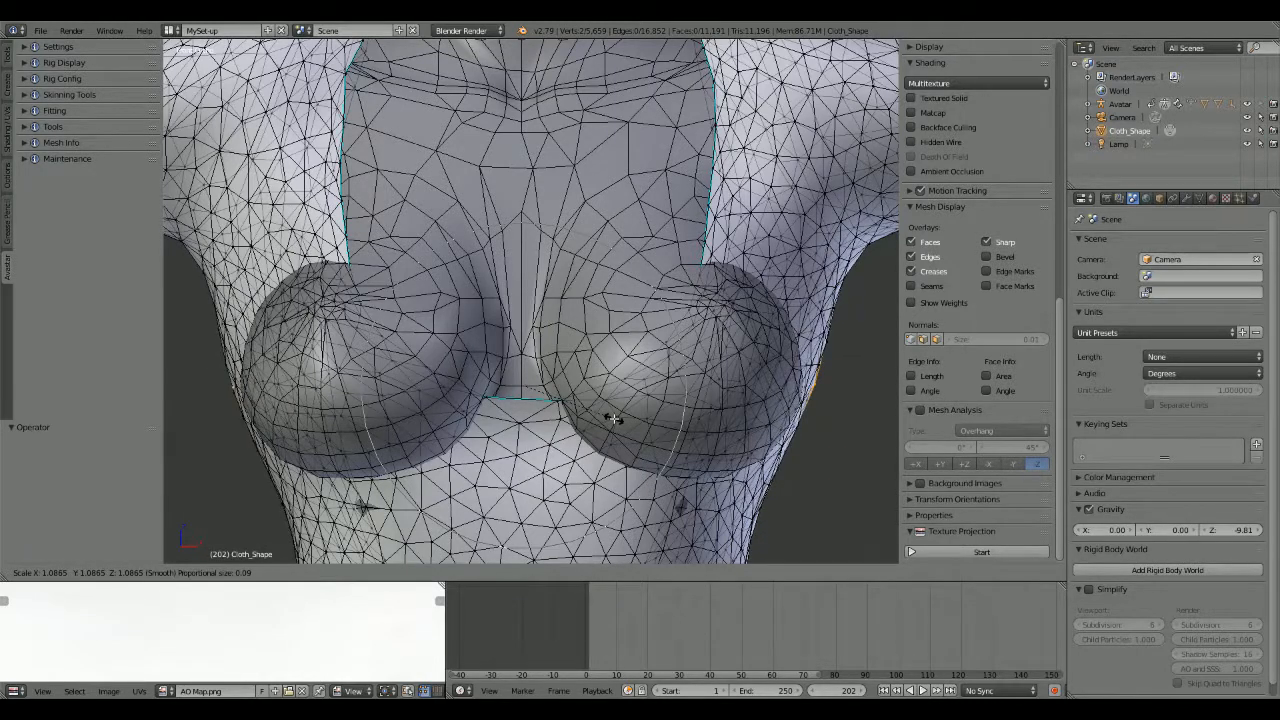
left_click(614, 418)
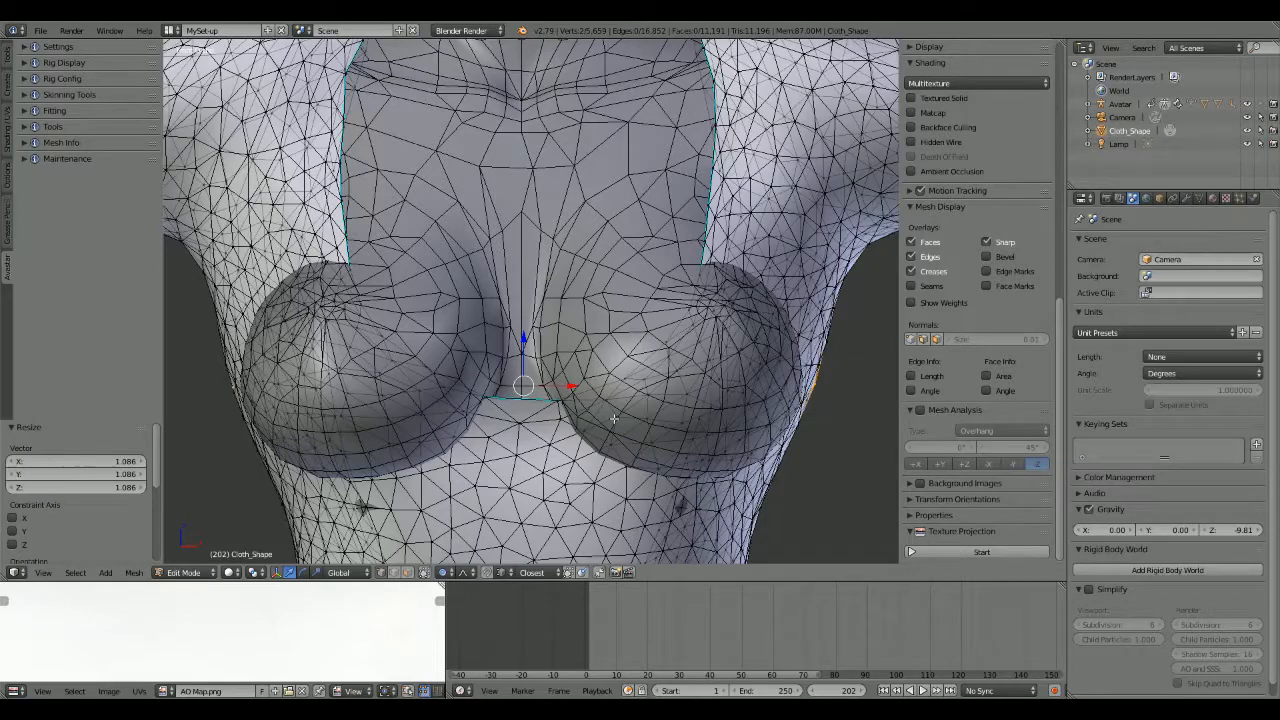
middle_click_drag(614, 418, 720, 418)
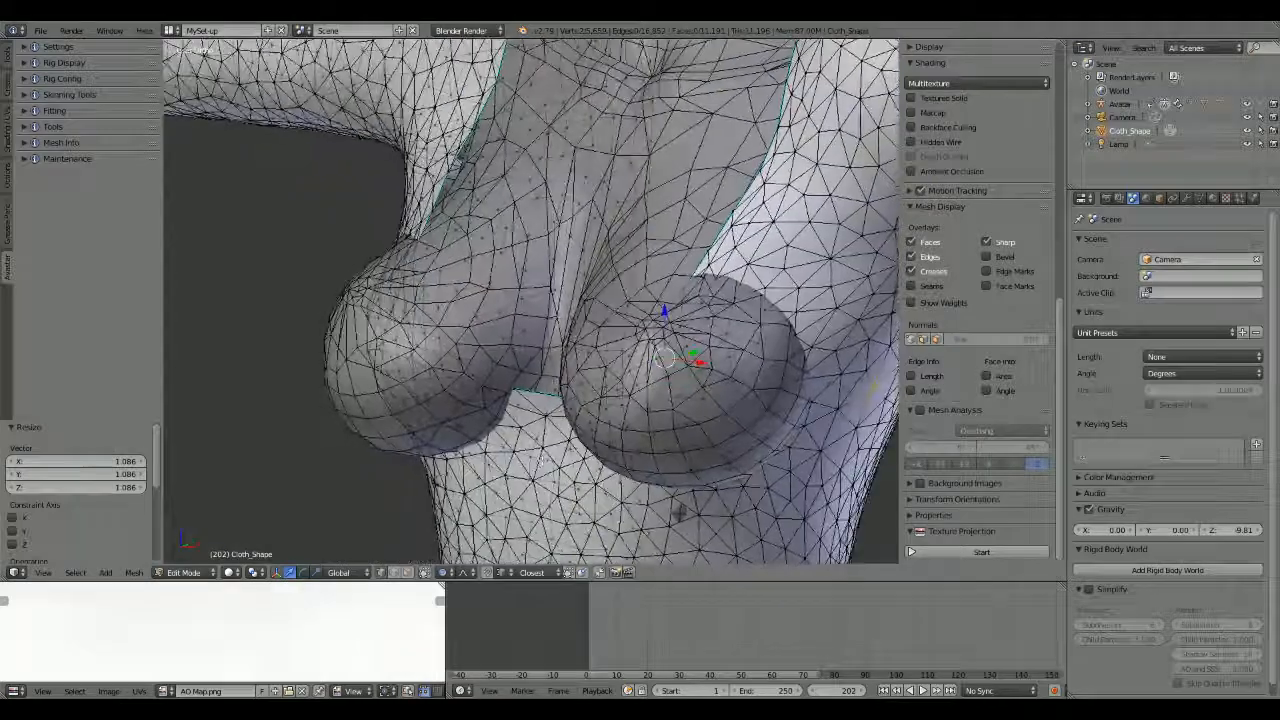
middle_click_drag(640, 446, 597, 410)
right_click(546, 363)
key("g")
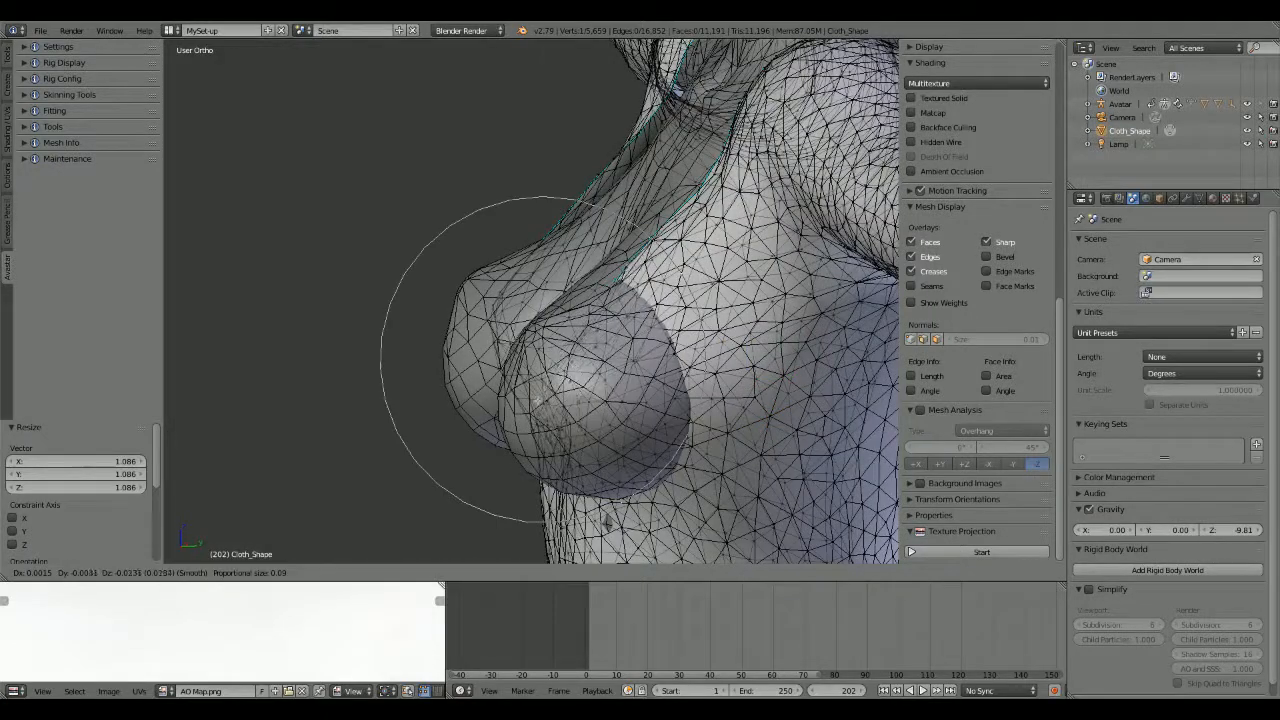
key("y")
right_click(551, 414)
Step: In the front orthographic view, select a dress vertex on the outer side of the avatar's left breast
middle_click_drag(555, 416, 706, 447)
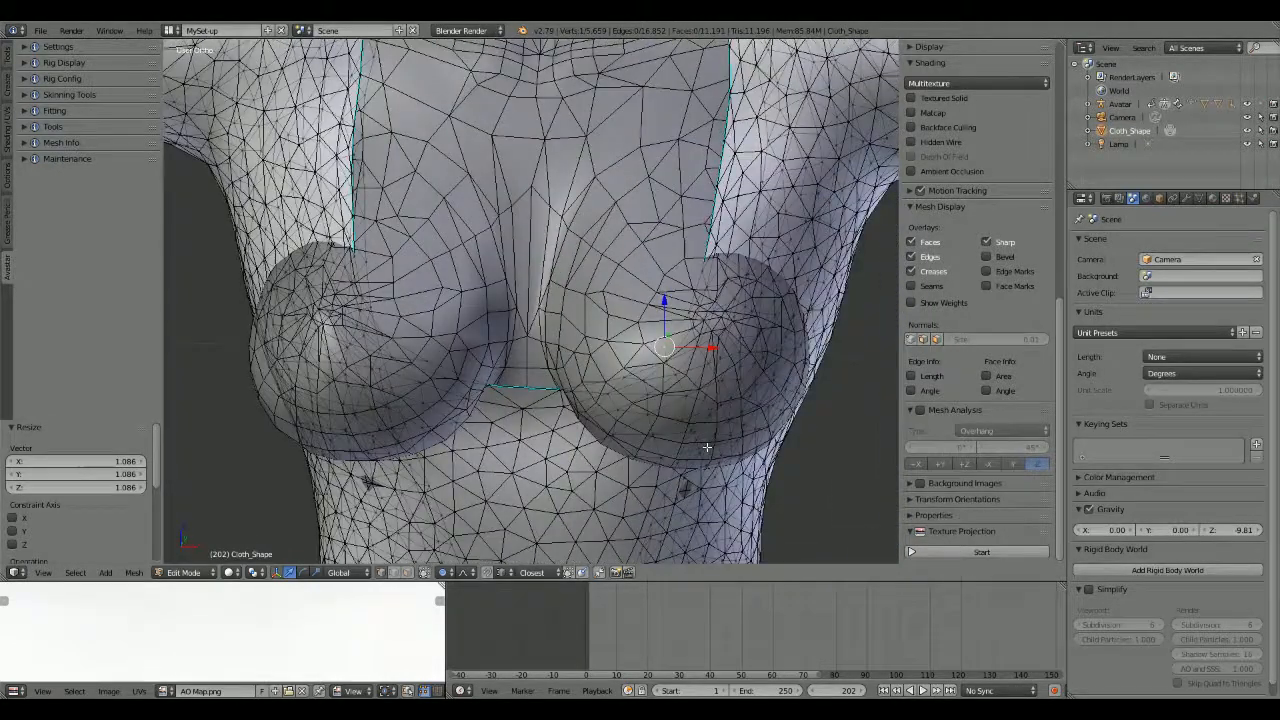
left_click(62, 577)
left_click(86, 484)
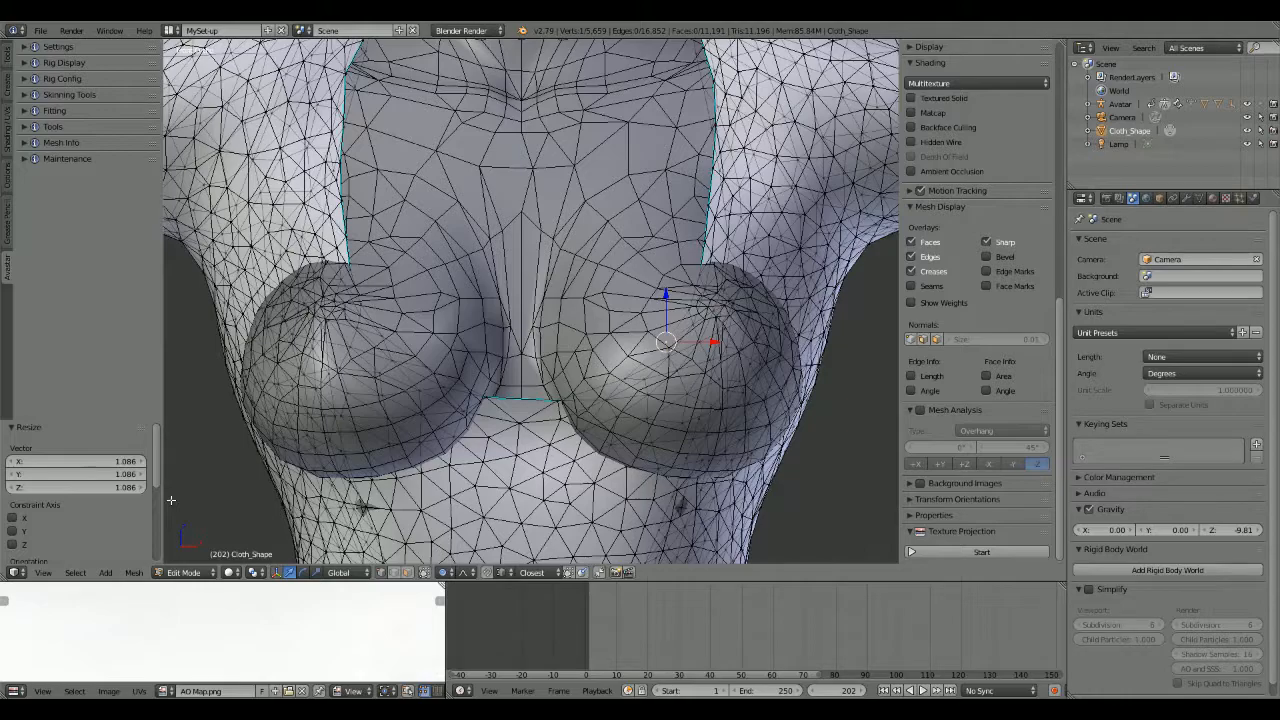
left_click(740, 352)
middle_click_drag(740, 352, 478, 398)
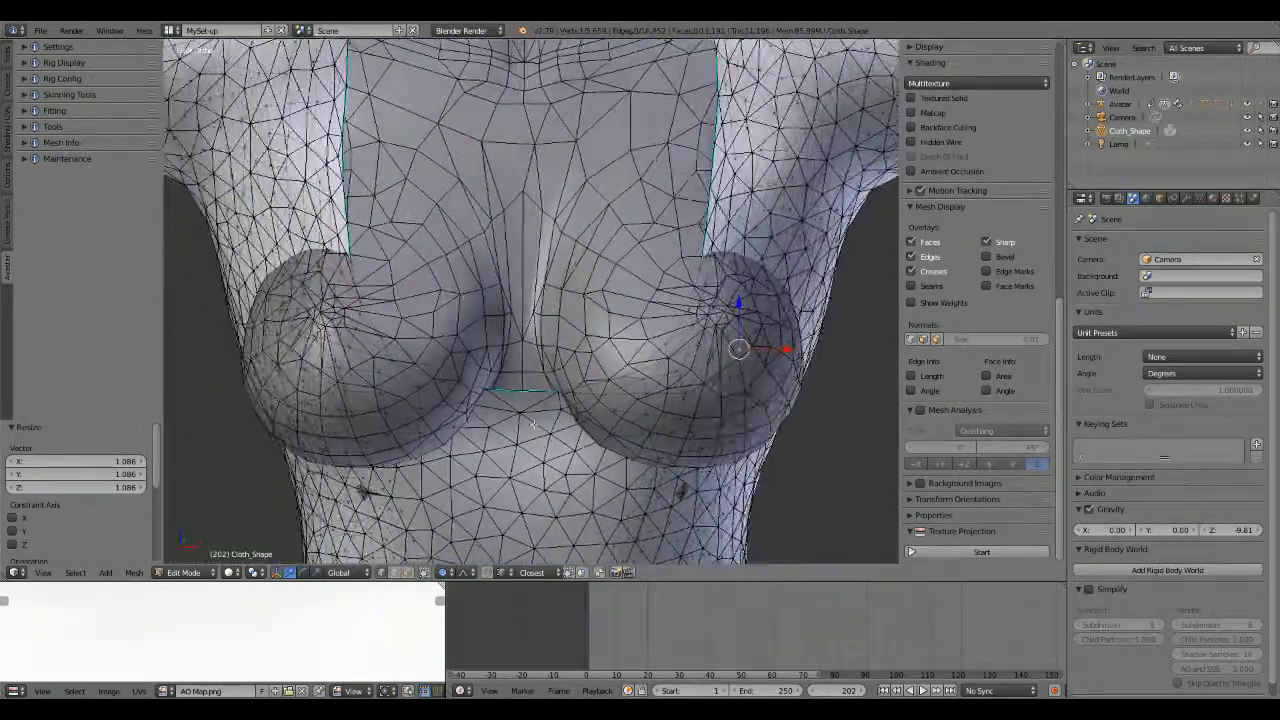
left_click(43, 572)
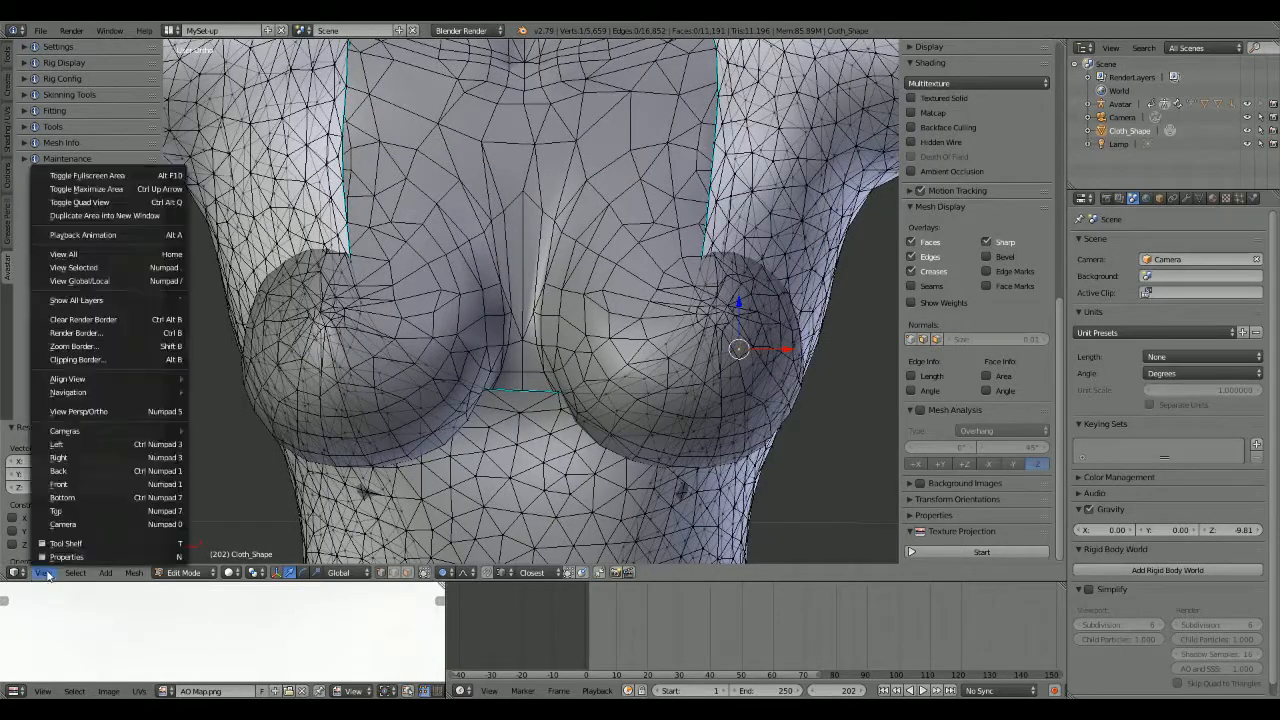
left_click(75, 484)
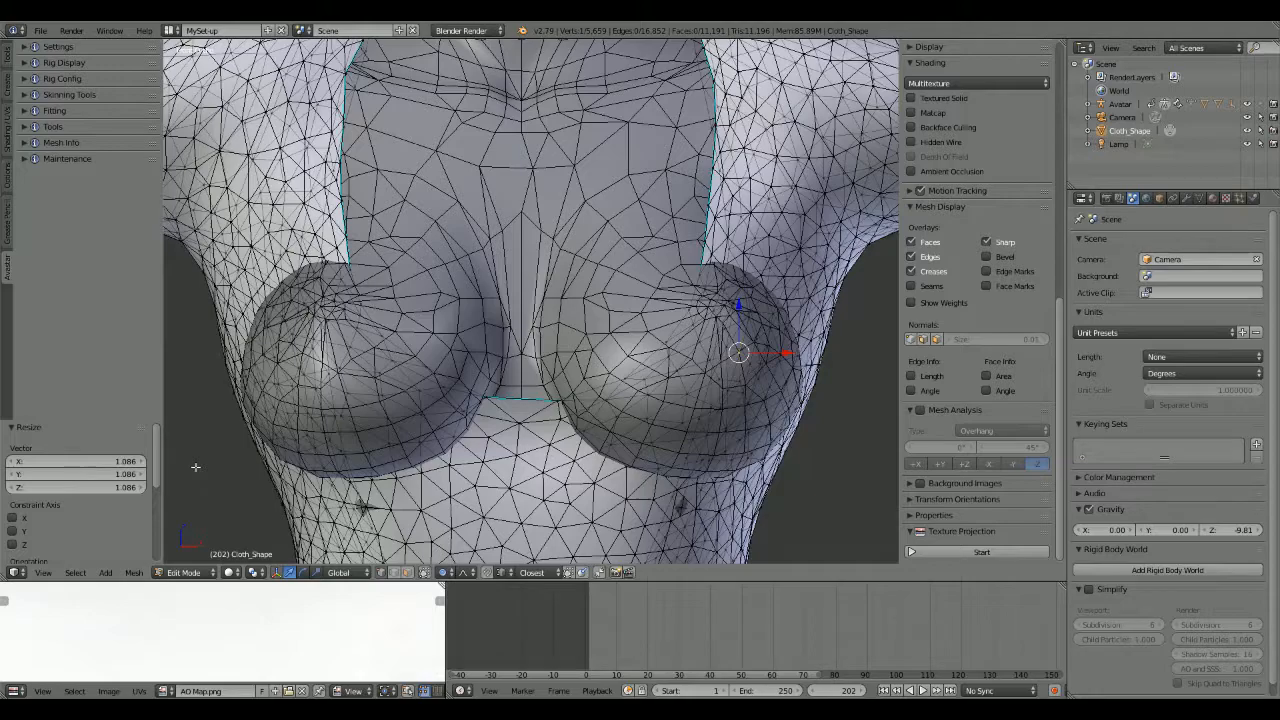
Step: Add the matching vertex on the other breast and move both 0.015 along Z with a proportional size of 0.11
middle_click_drag(195, 466, 627, 429)
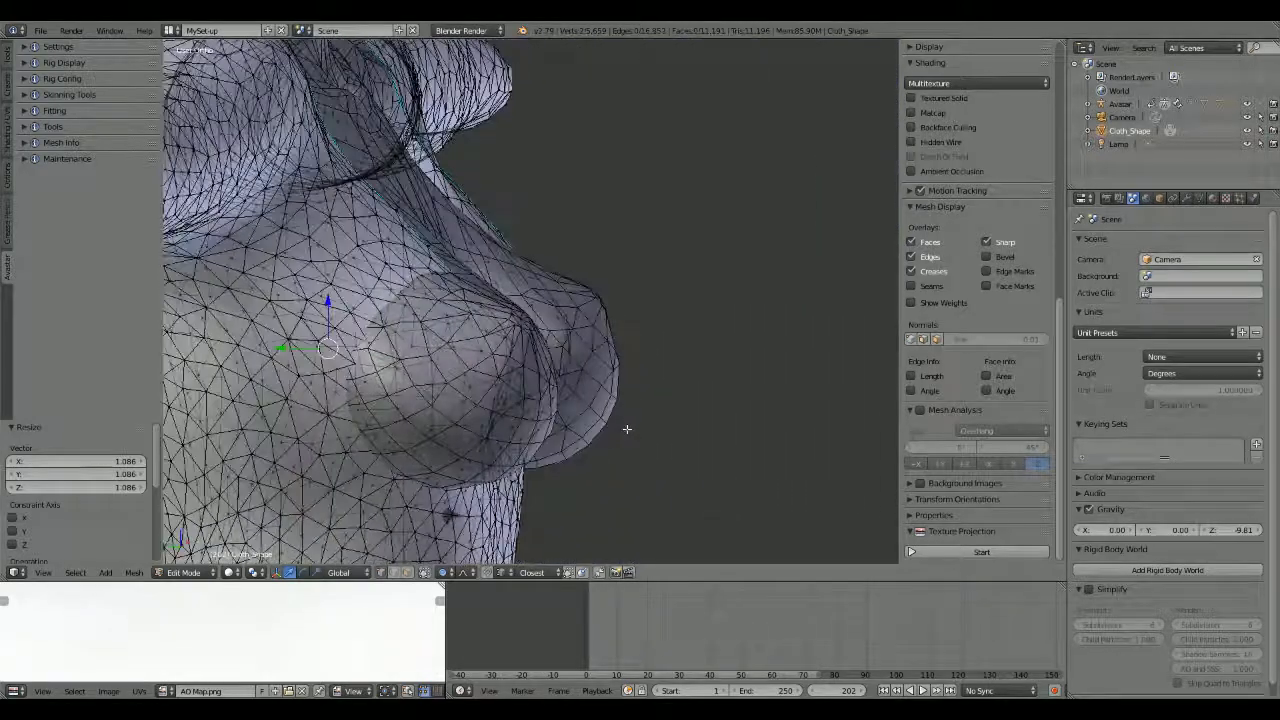
key("g")
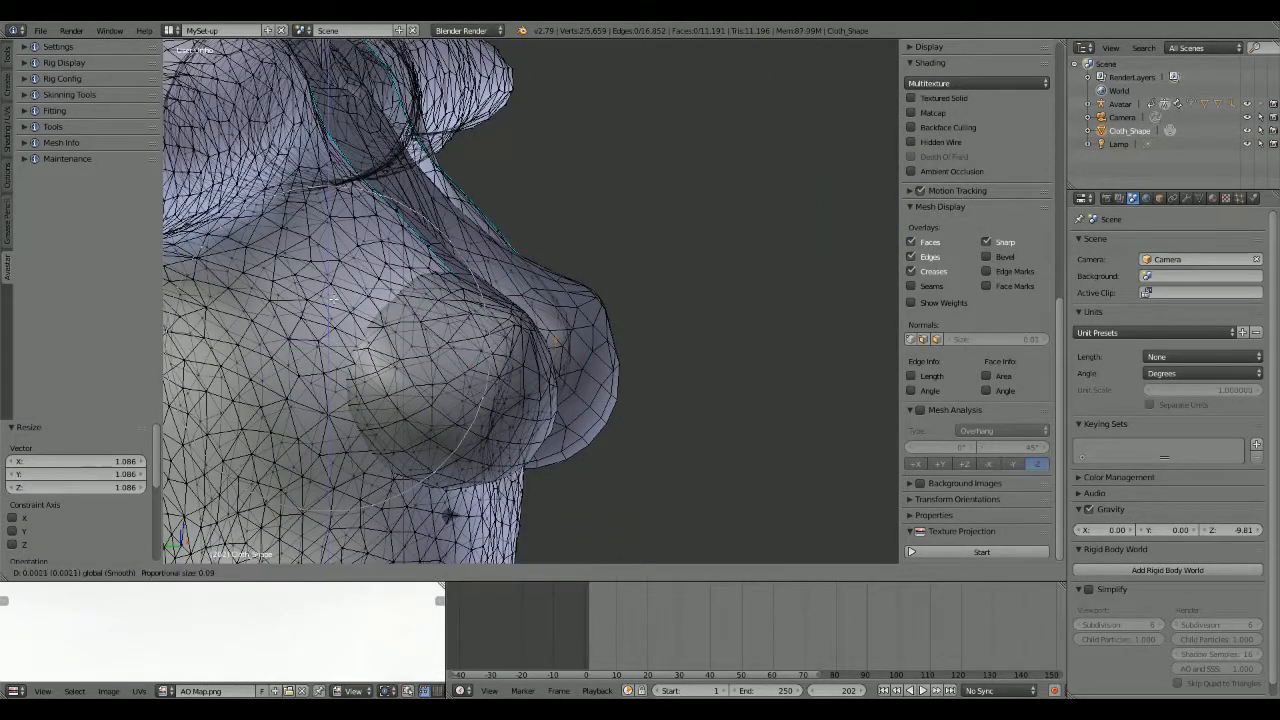
key("z")
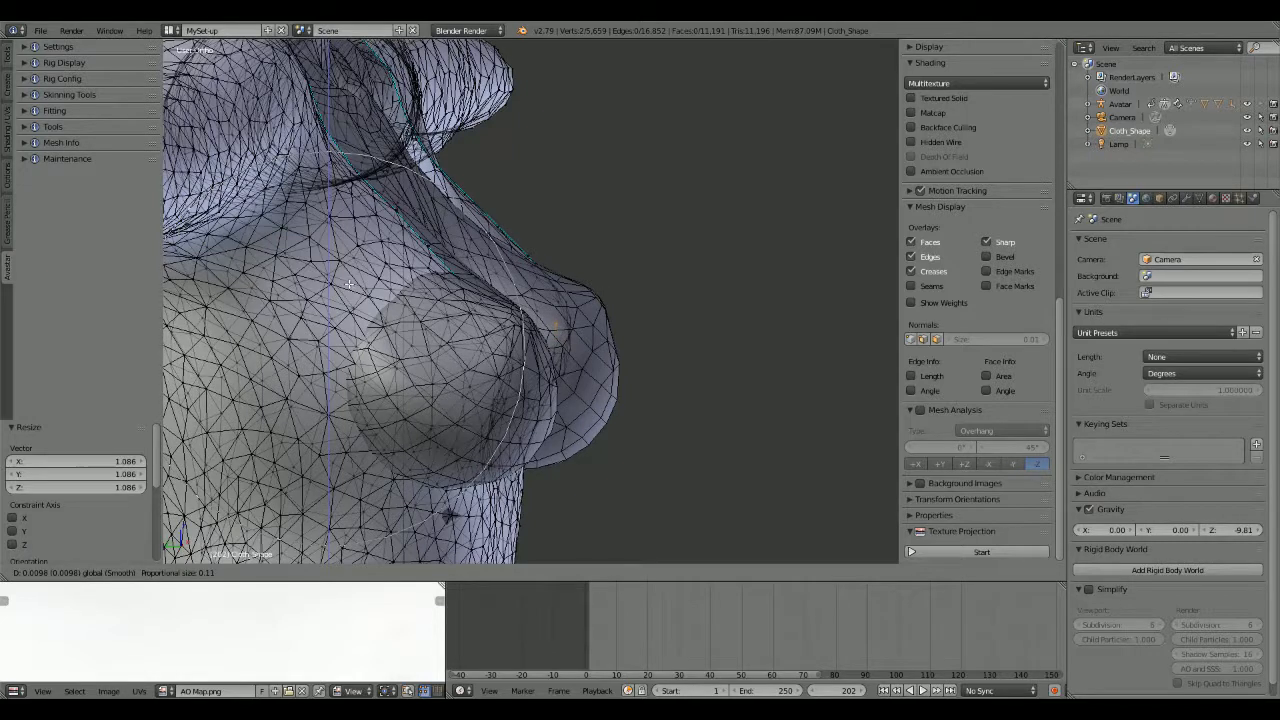
key("Return")
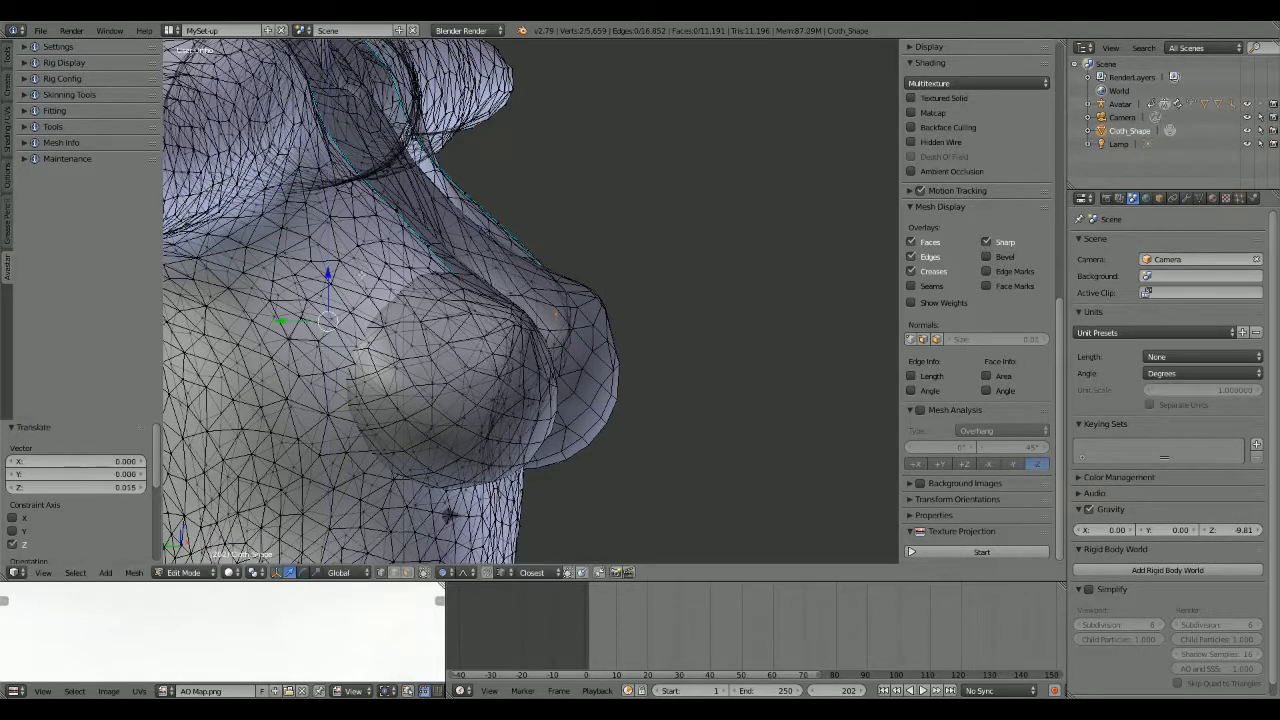
Step: Try to move the two bust vertices -0.032 along Y with a proportional size of 0.06, and undo both moves
key("g")
key("y")
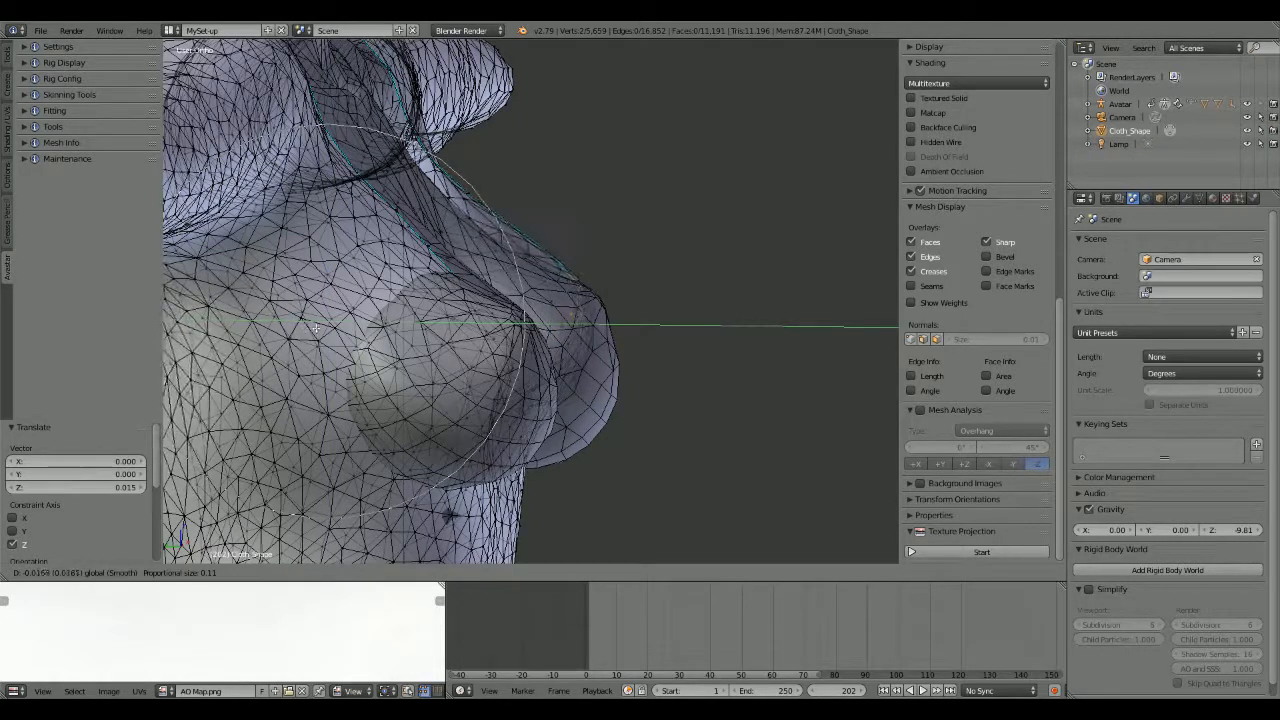
scroll(327, 331, "up", 3)
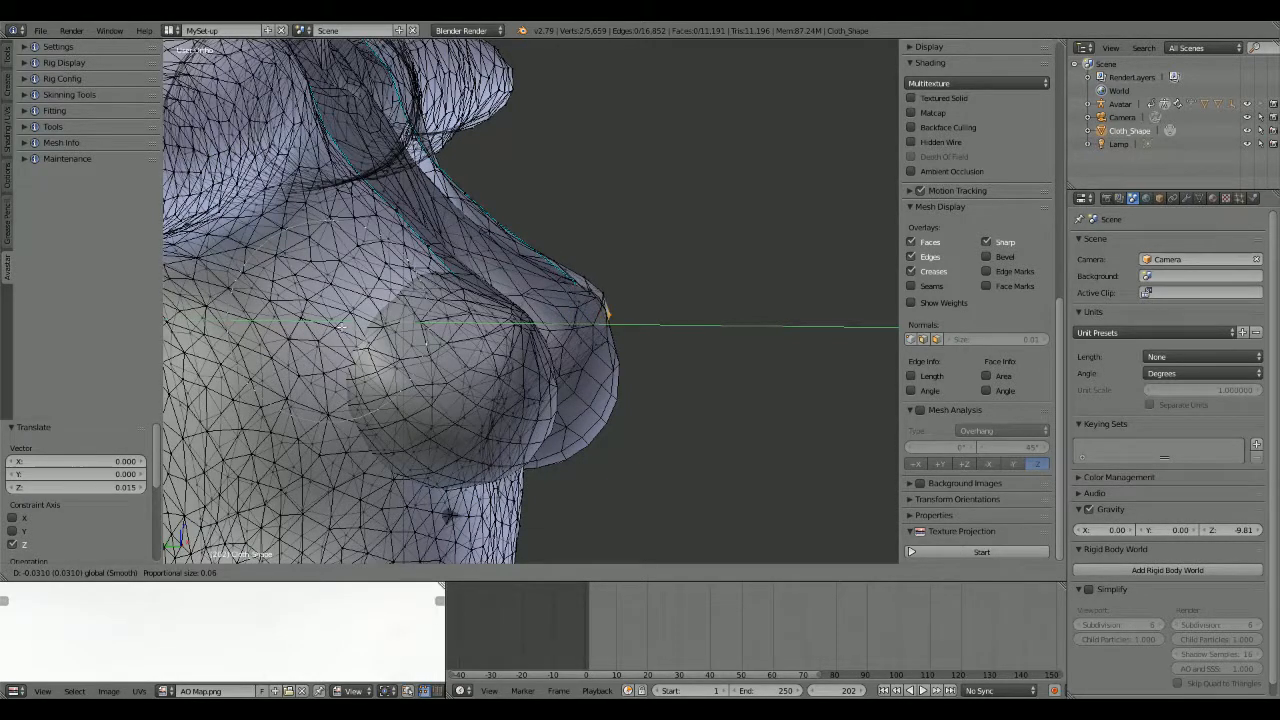
left_click(344, 327)
middle_click_drag(486, 408, 361, 433)
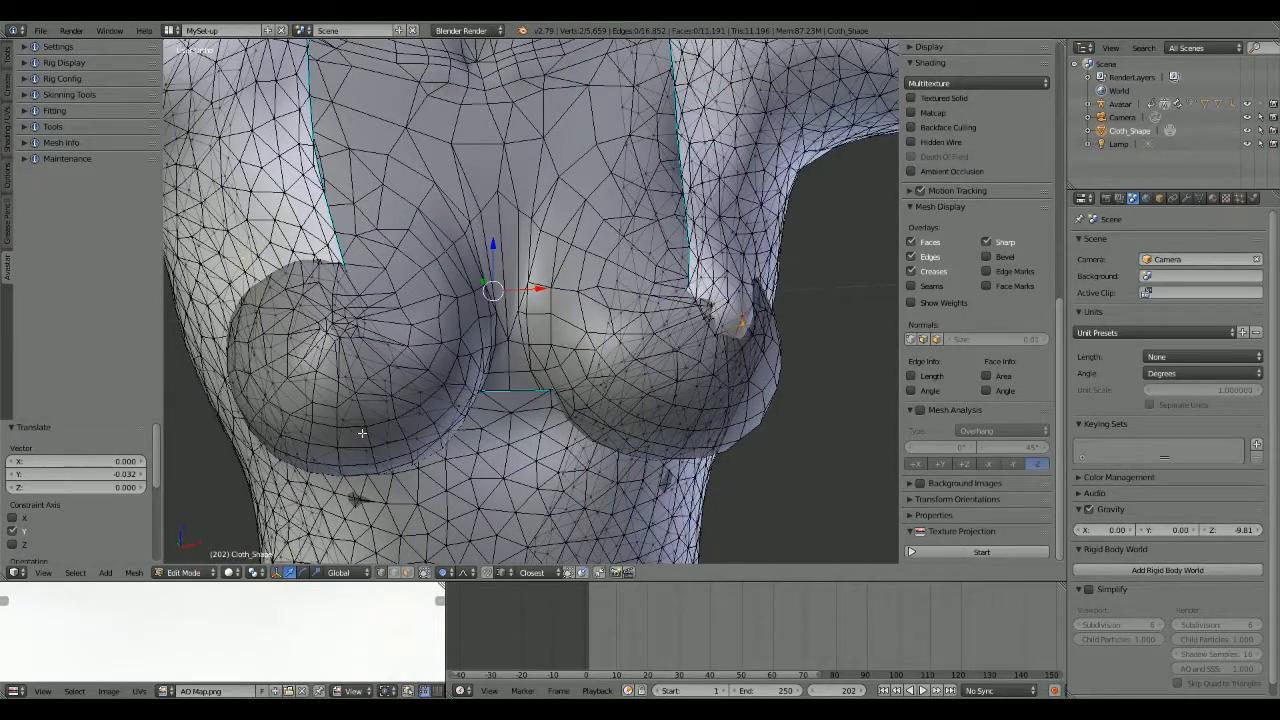
key("ctrl+z")
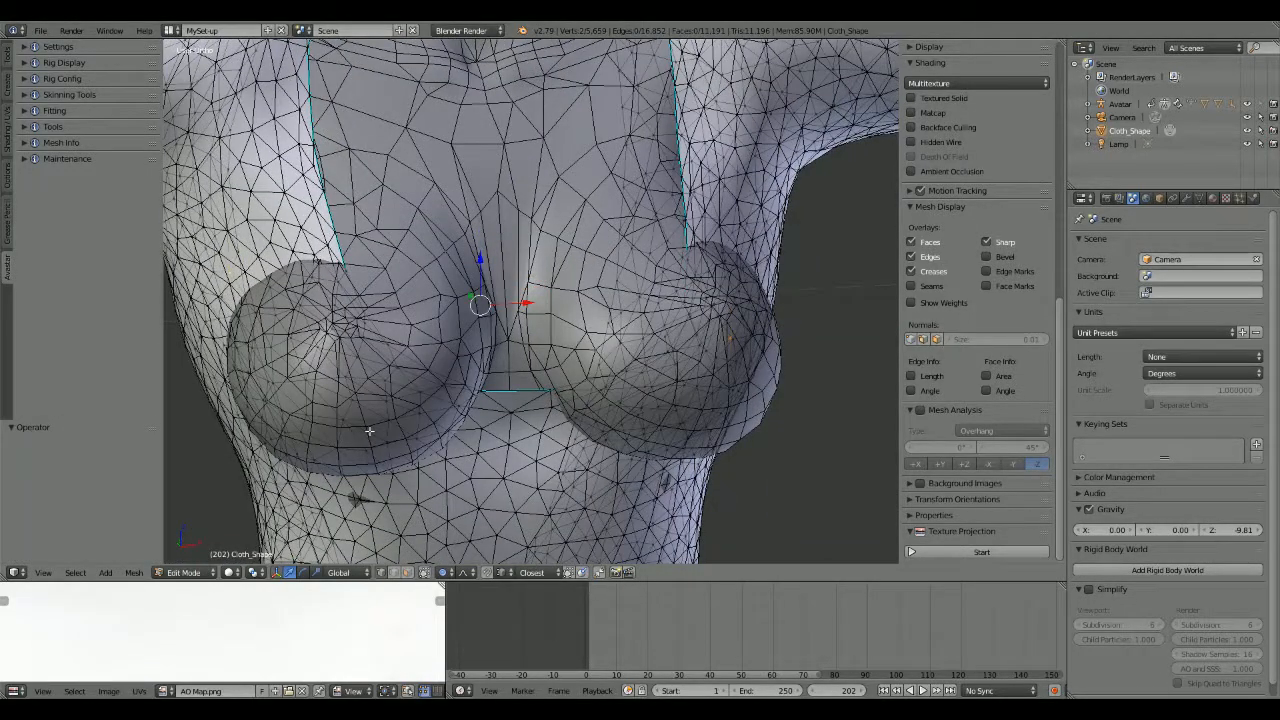
key("ctrl+z")
Step: Limit selection to visible geometry and hide the !!!1Physique Hourglass Kit Decimated body under Avatar
left_click(440, 573)
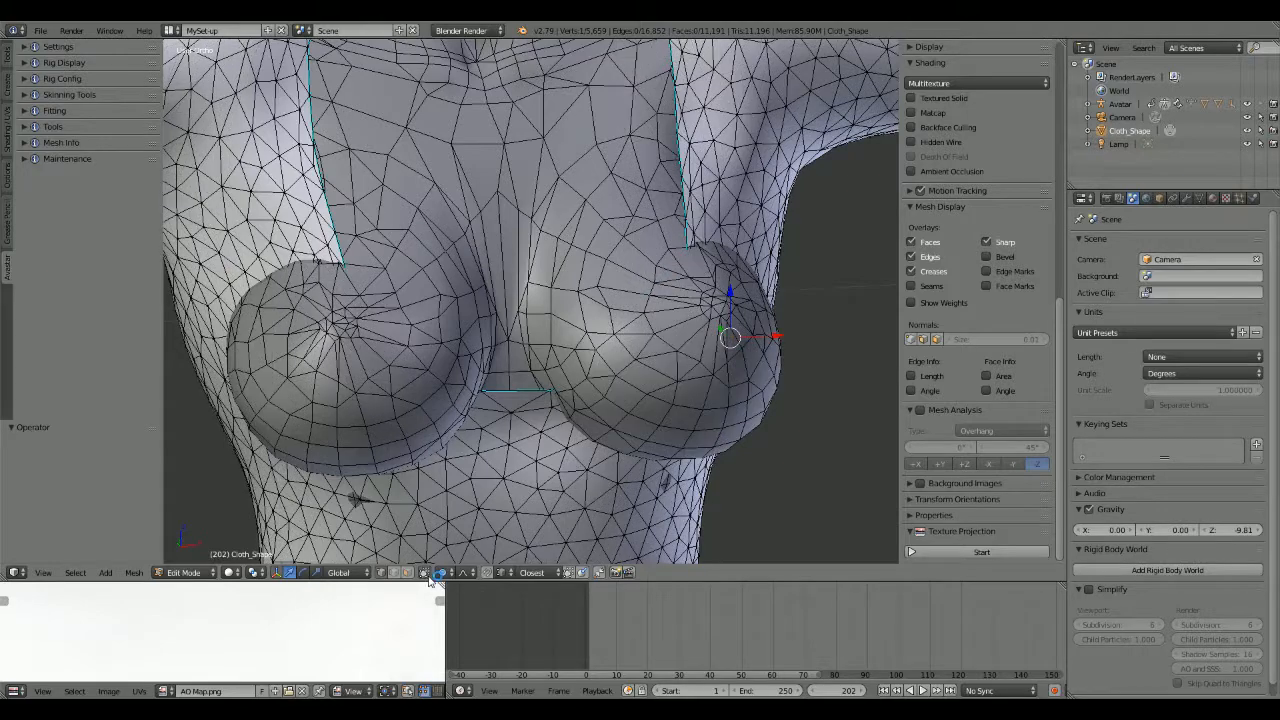
middle_click_drag(518, 503, 574, 510)
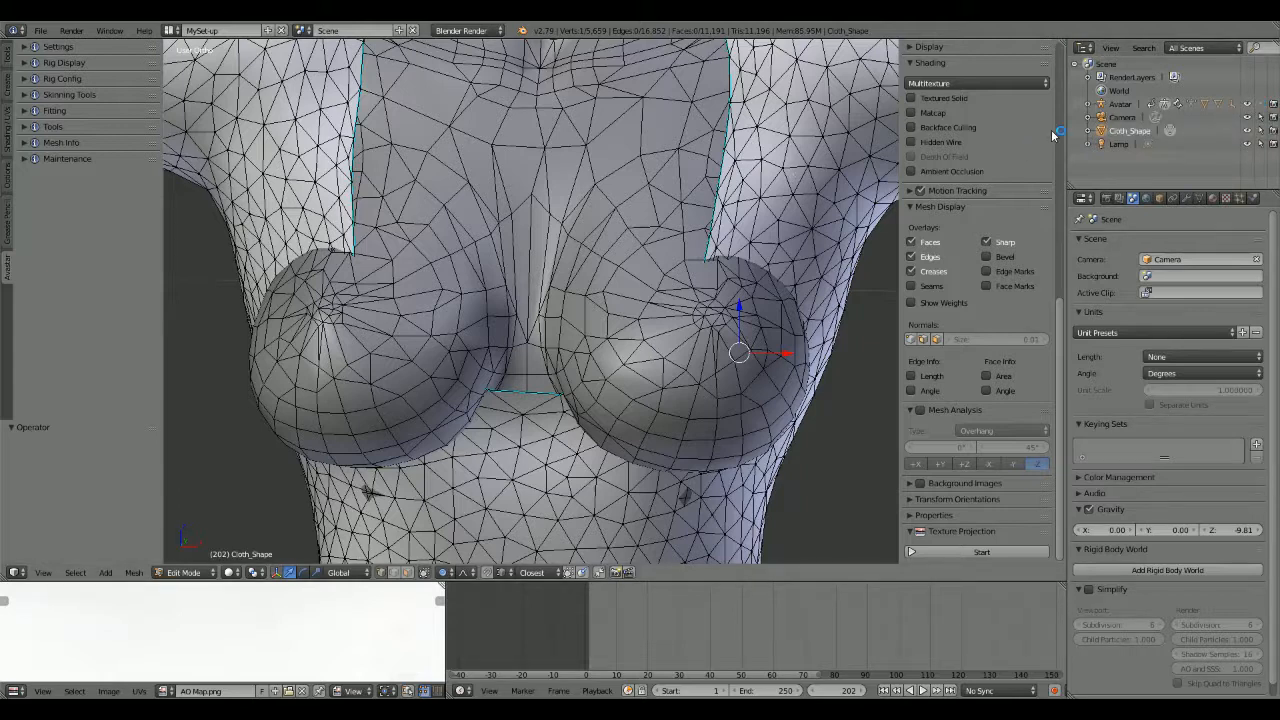
left_click(1088, 104)
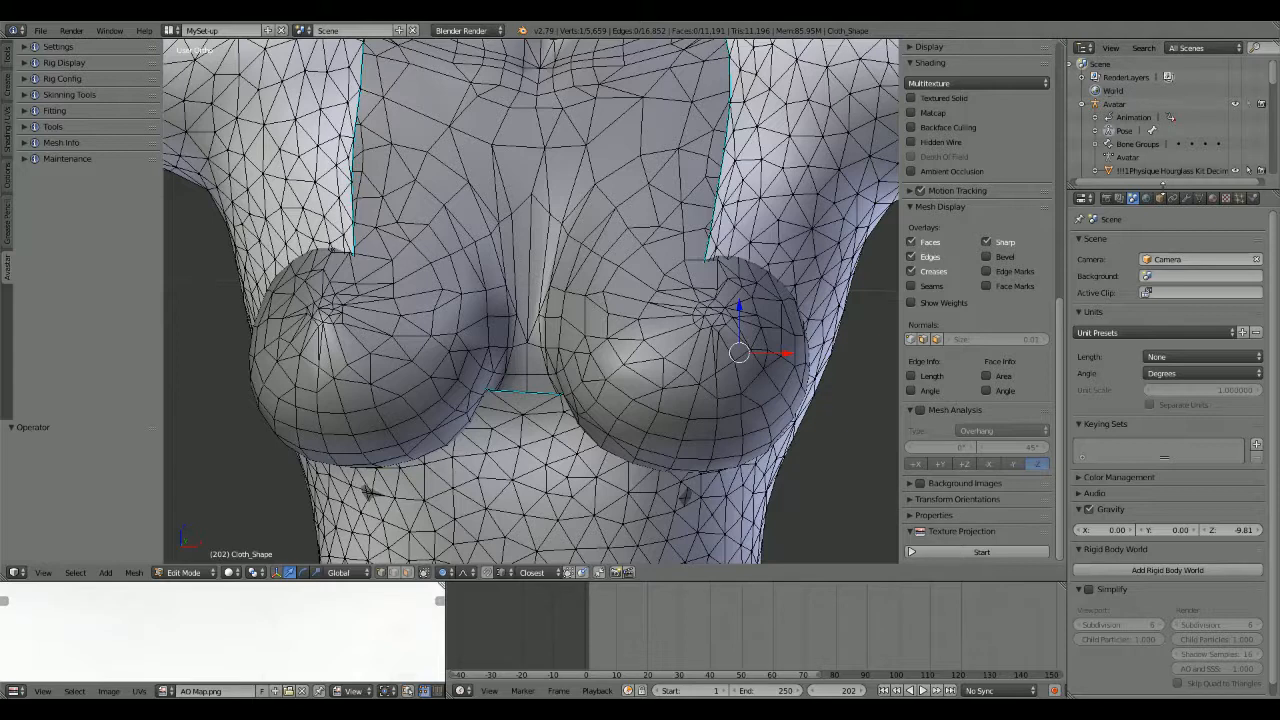
left_click_drag(1140, 186, 1140, 282)
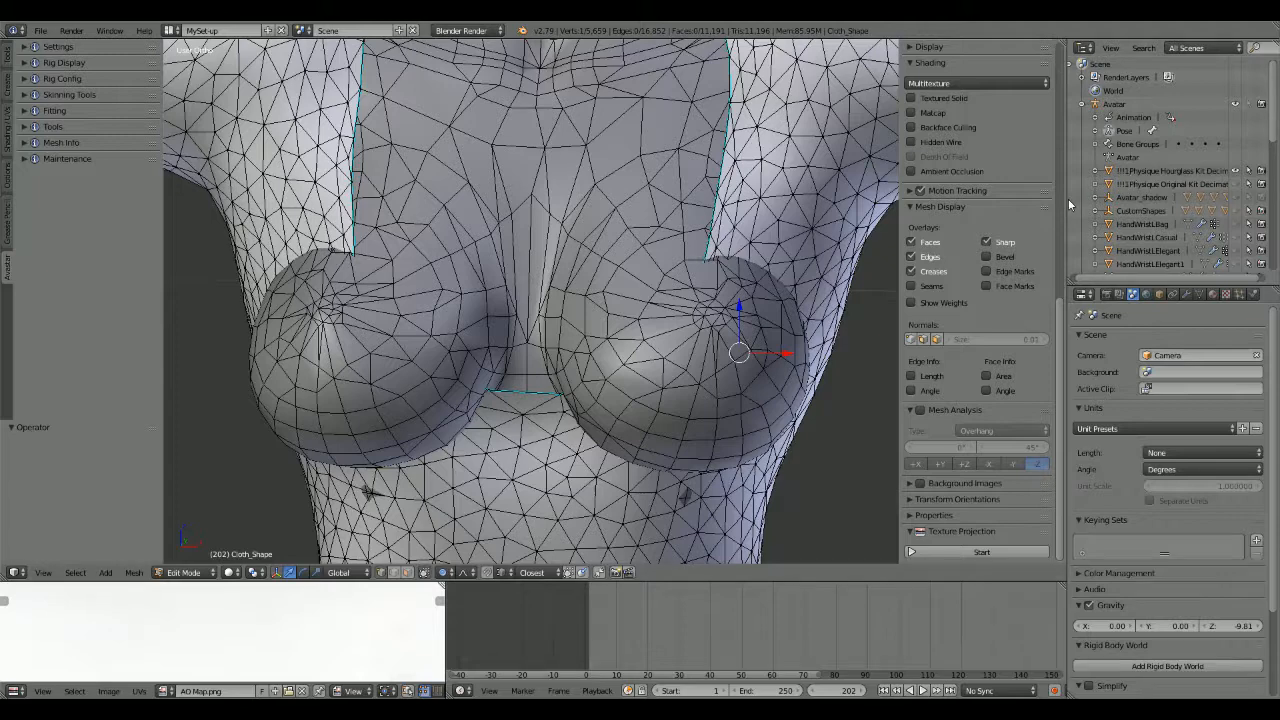
left_click_drag(1068, 198, 1047, 198)
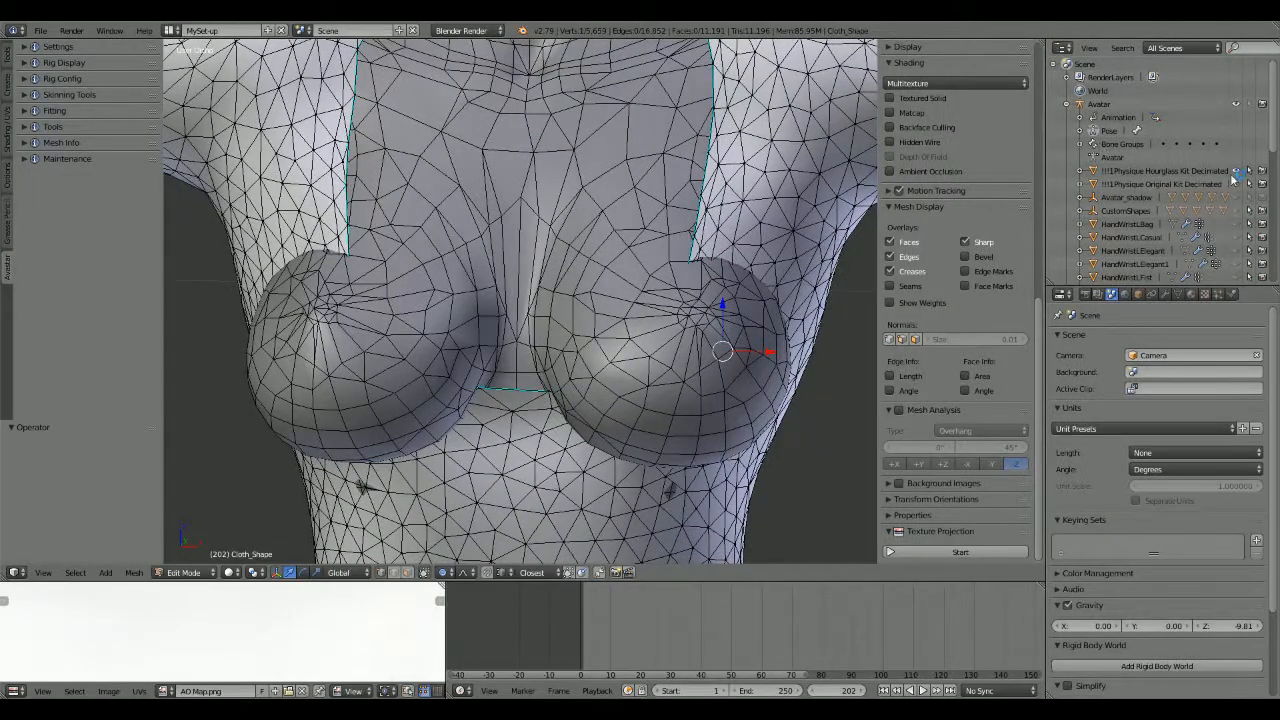
left_click(1246, 171)
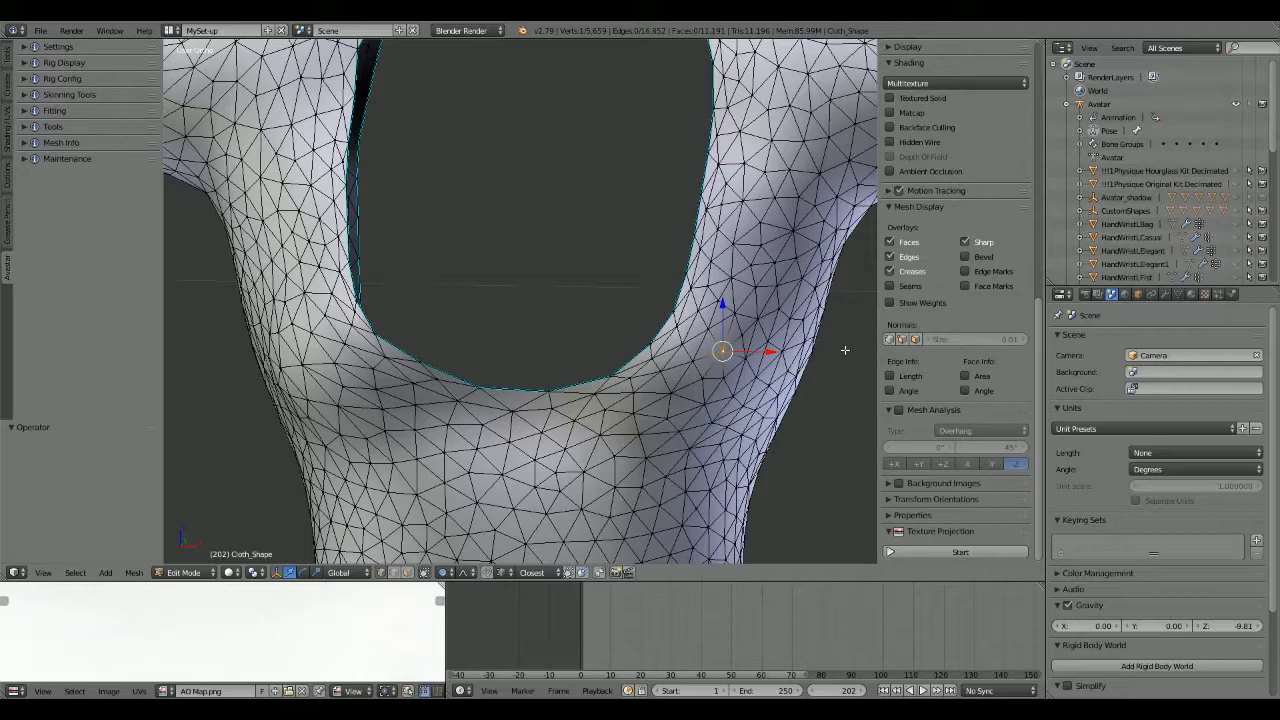
Step: Add the matching dress vertex on the avatar's right breast to the selection and show the Hourglass Kit body again
middle_click_drag(845, 350, 686, 362)
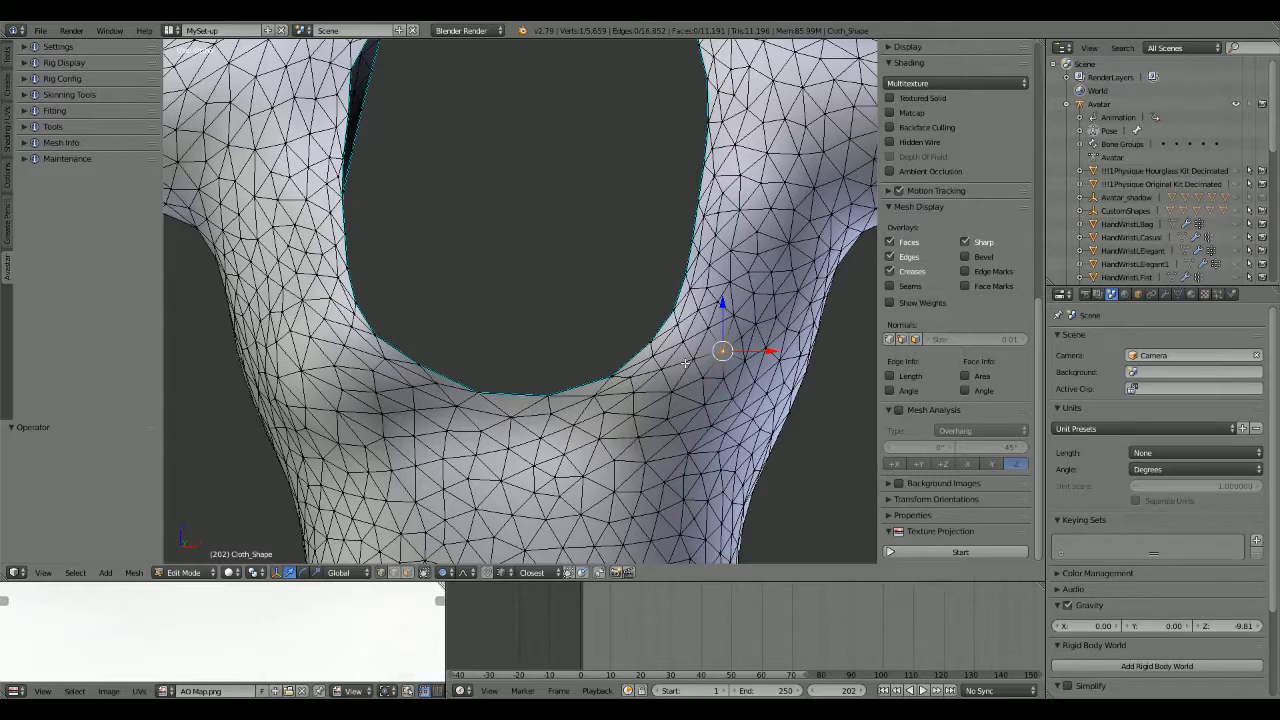
right_click(343, 347, "shift")
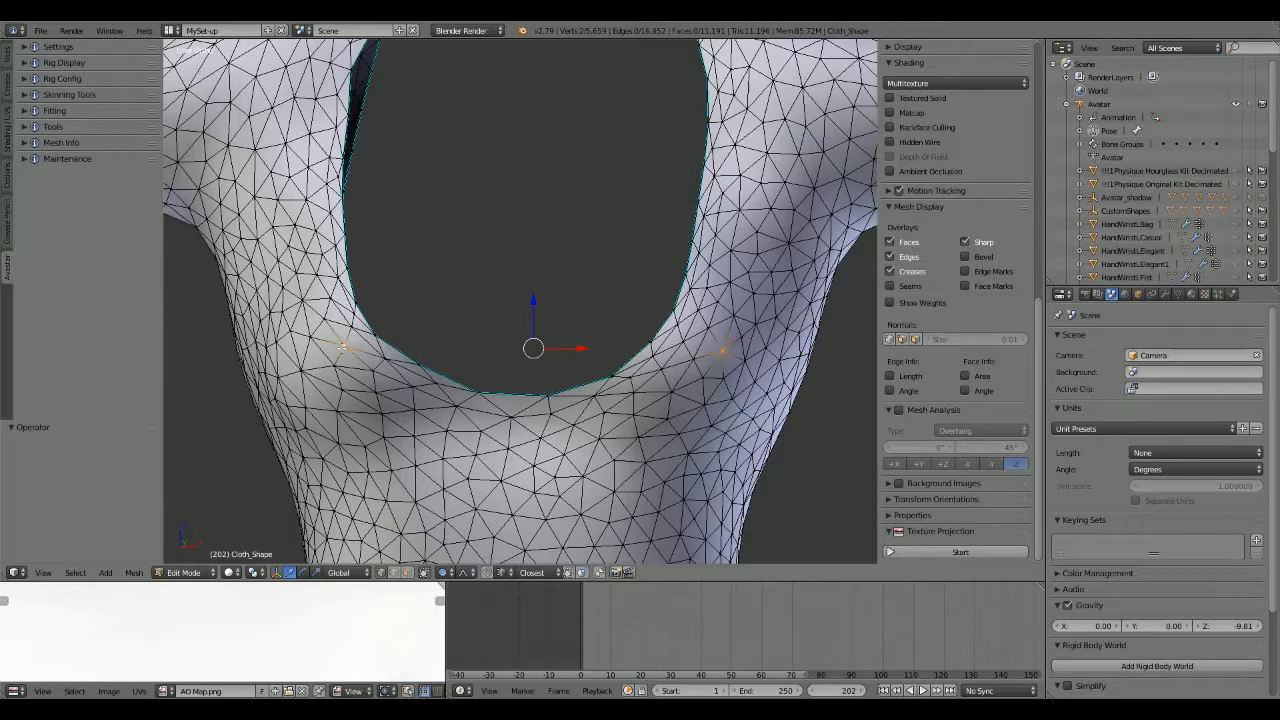
right_click(344, 348, "shift")
right_click(310, 338, "shift")
middle_click_drag(370, 430, 430, 432)
middle_click_drag(620, 408, 654, 434)
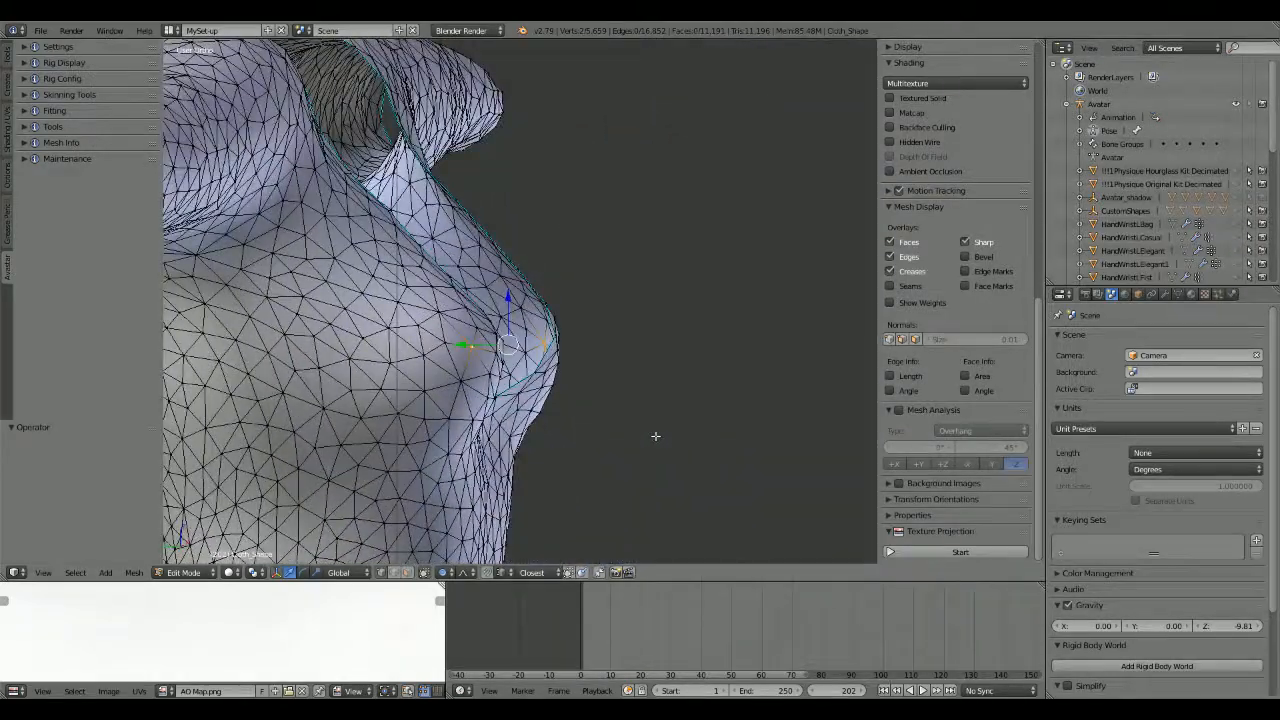
left_click(1235, 173)
Step: In the left orthographic view, move the two bust vertices -0.022 along Y with a proportional size of 0.13
middle_click_drag(660, 370, 593, 404)
left_click(43, 573)
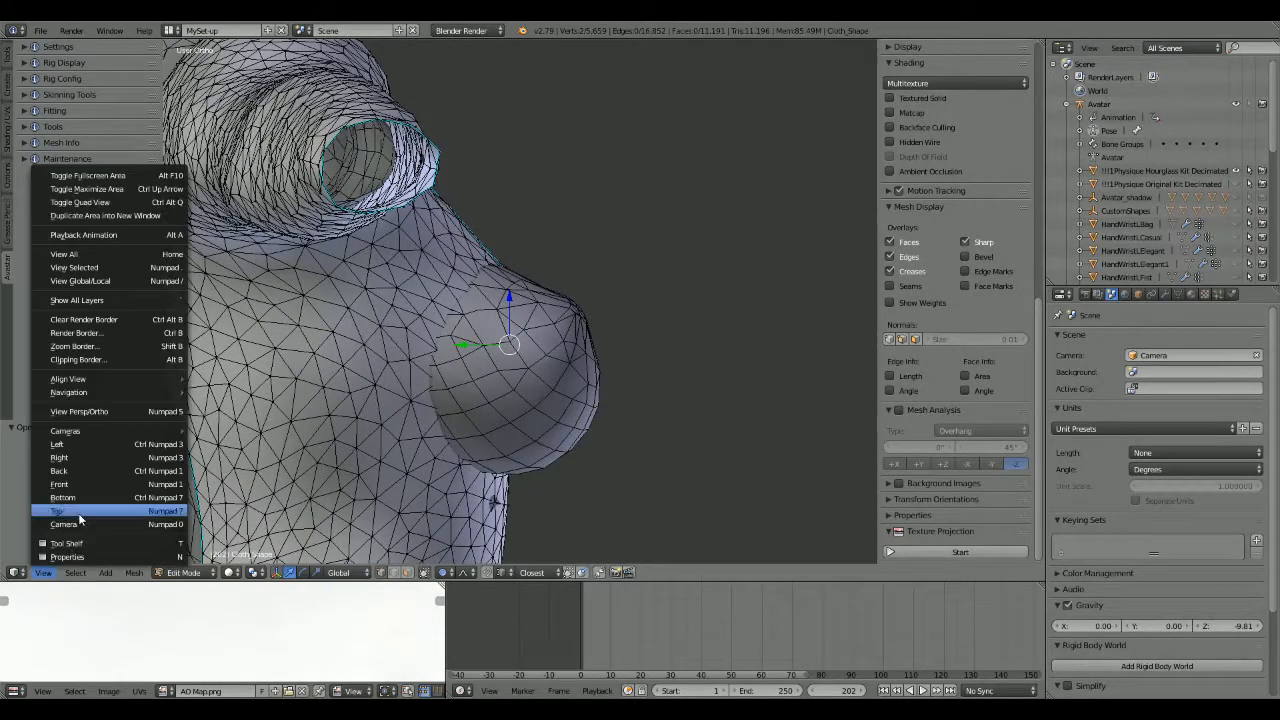
left_click(85, 460)
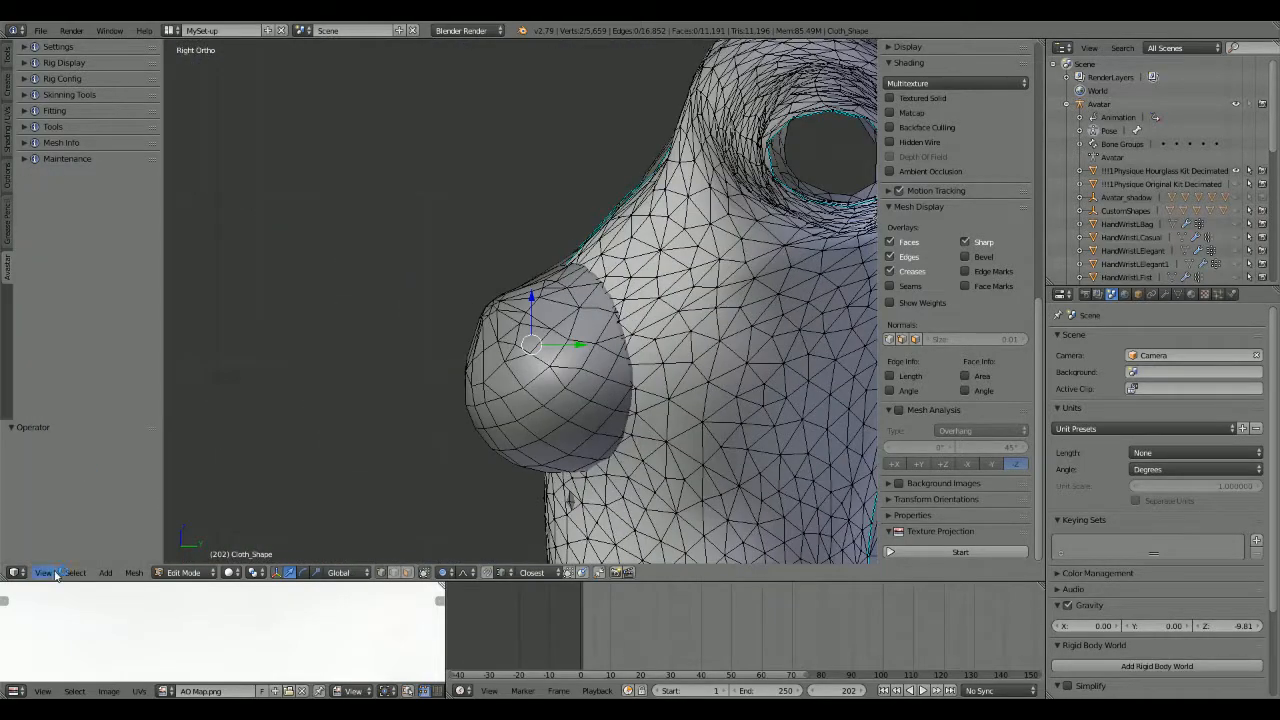
left_click(43, 573)
left_click(64, 444)
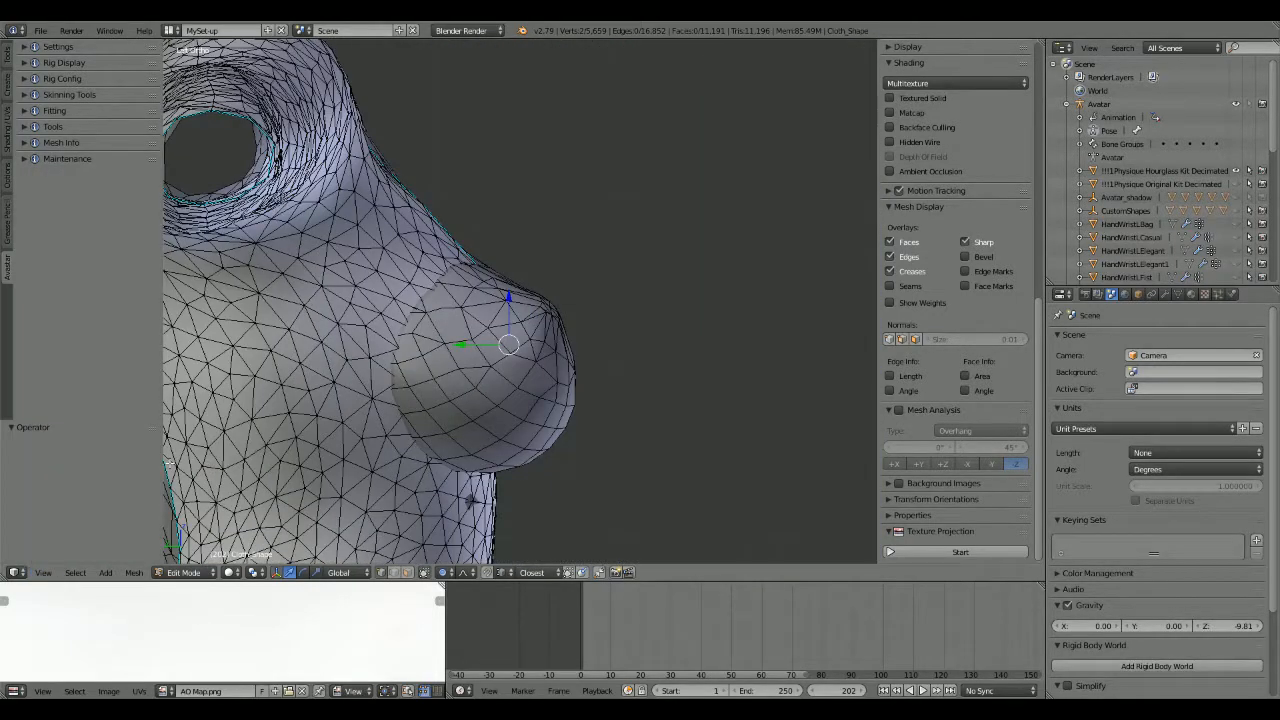
left_click_drag(460, 345, 466, 345)
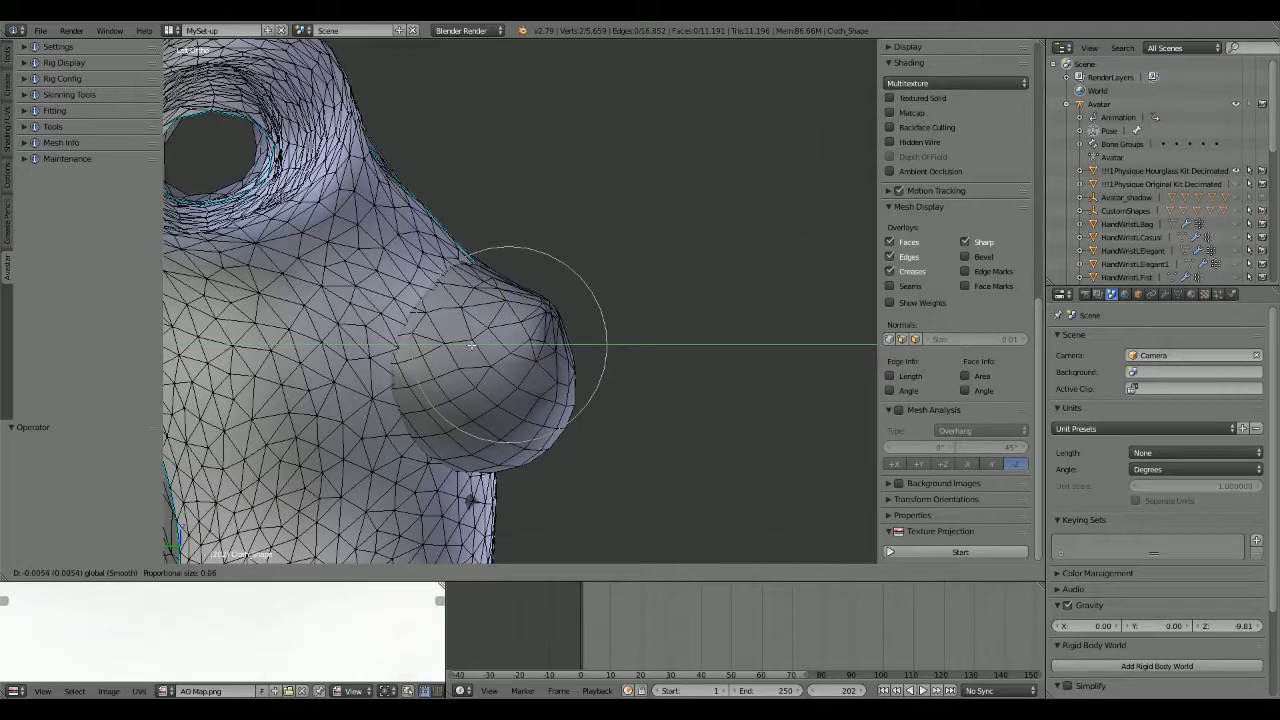
scroll(470, 345, "down", 6)
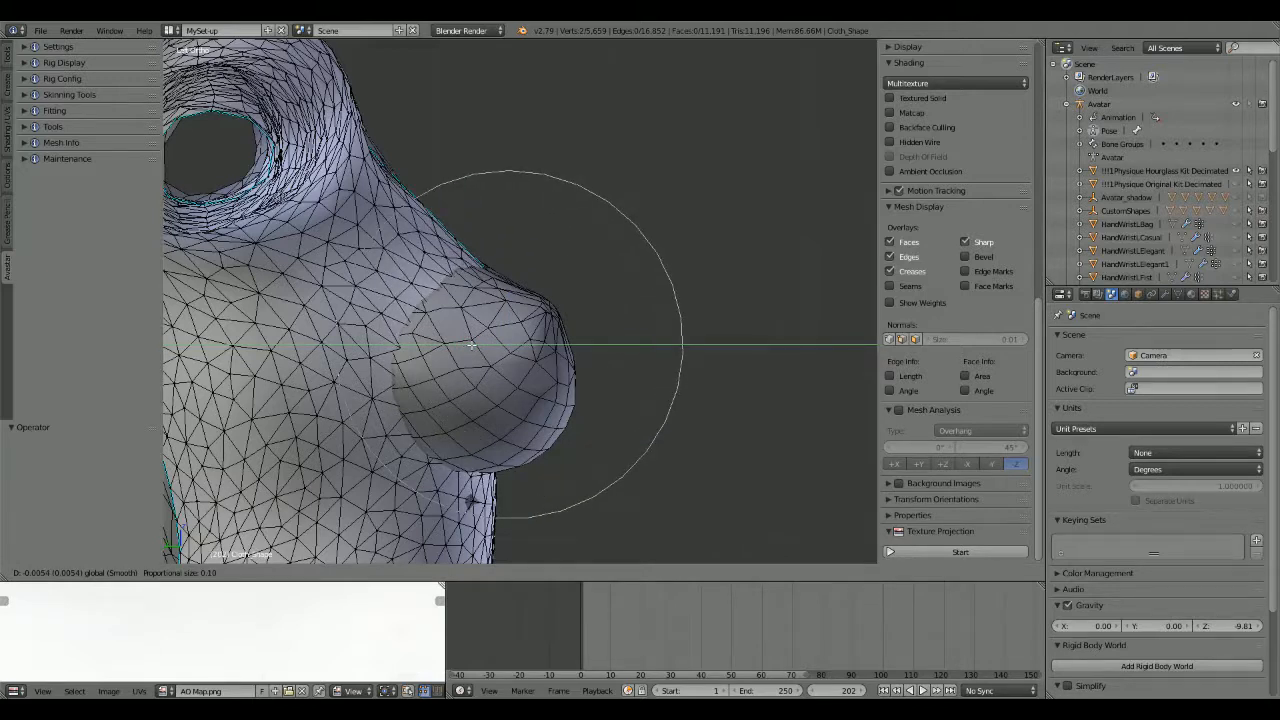
scroll(486, 344, "down", 1)
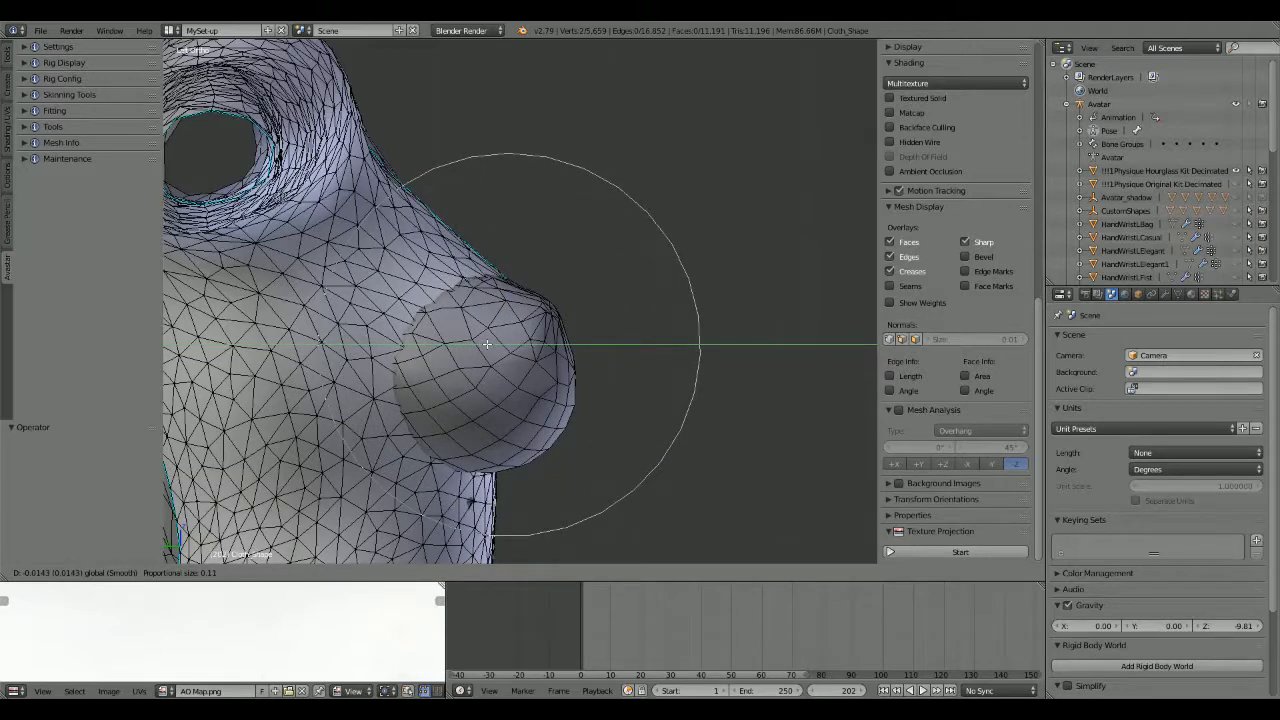
scroll(486, 344, "down", 2)
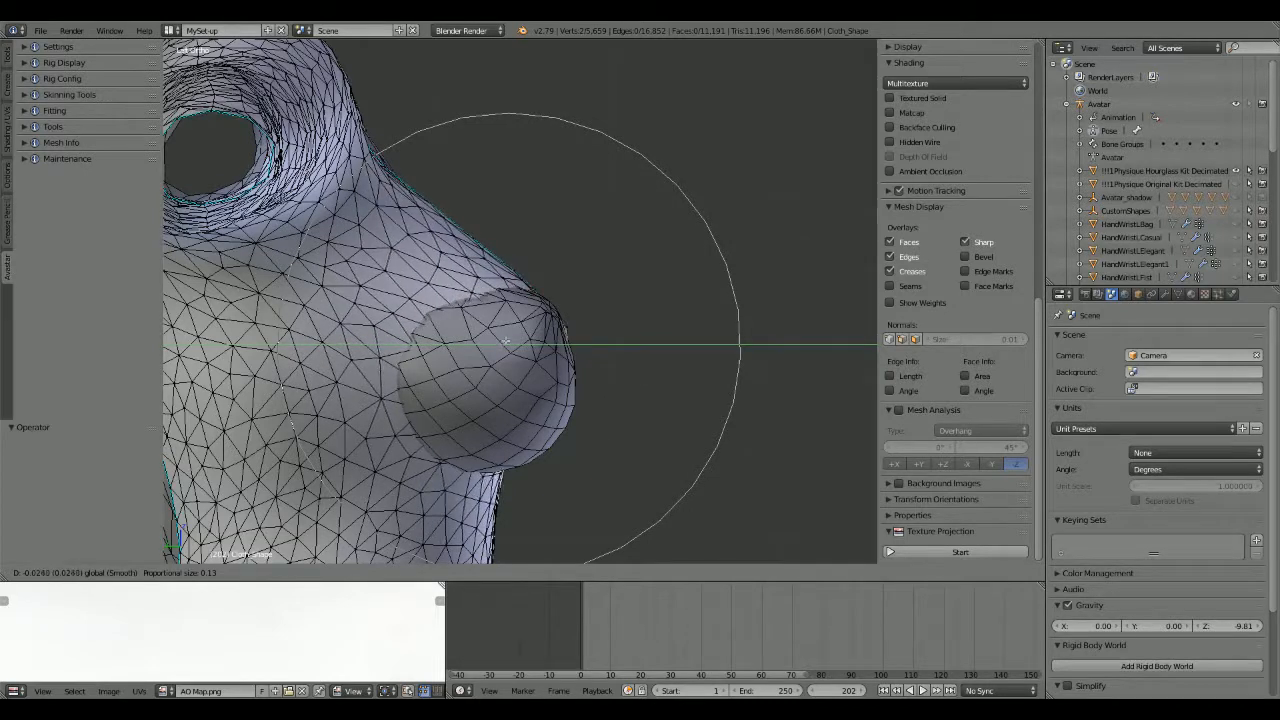
left_click(502, 341)
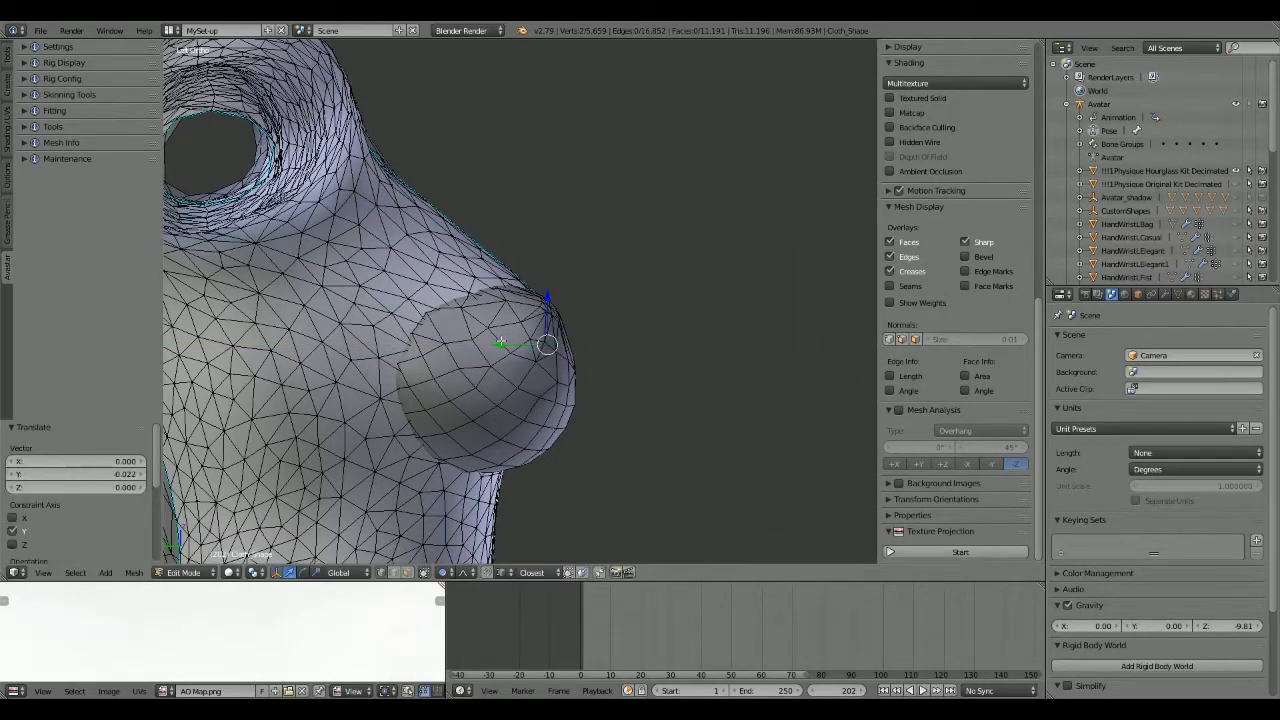
Step: Raise the two bust vertices 0.008 along Z and then a further 0.010, both with a proportional size of 0.13
key("g")
key("z")
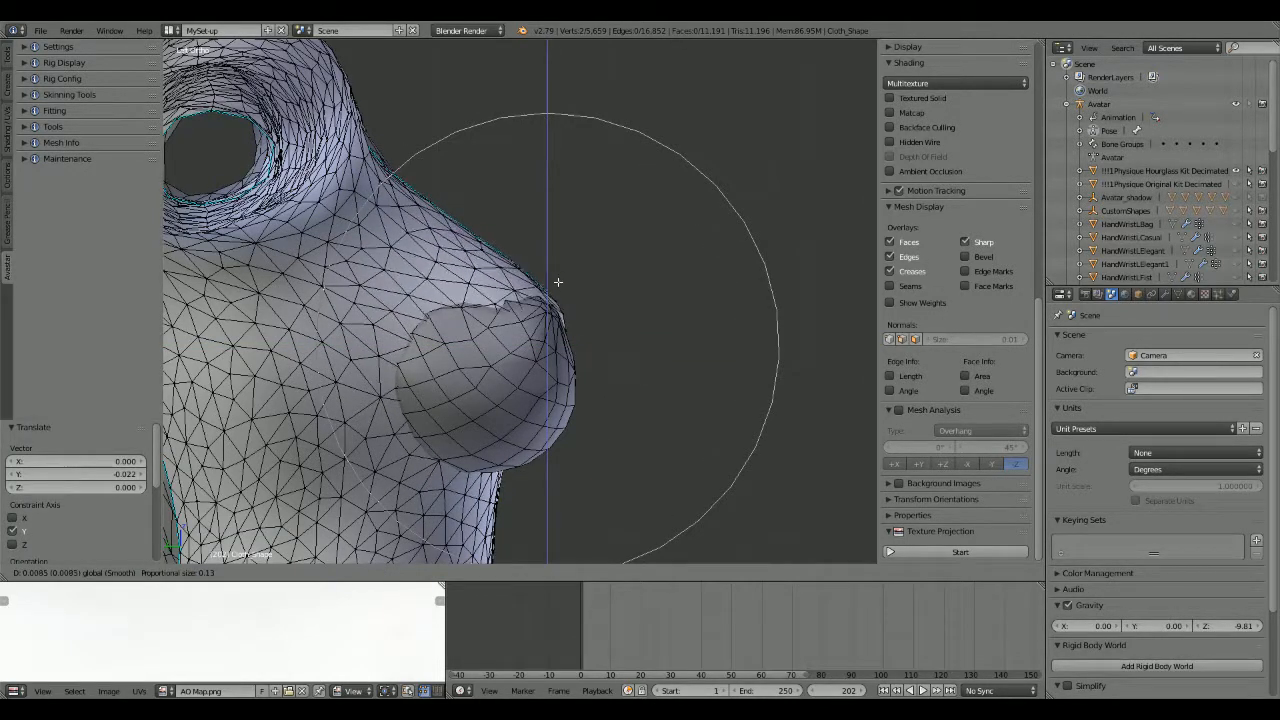
left_click(558, 282)
middle_click_drag(558, 284, 483, 330)
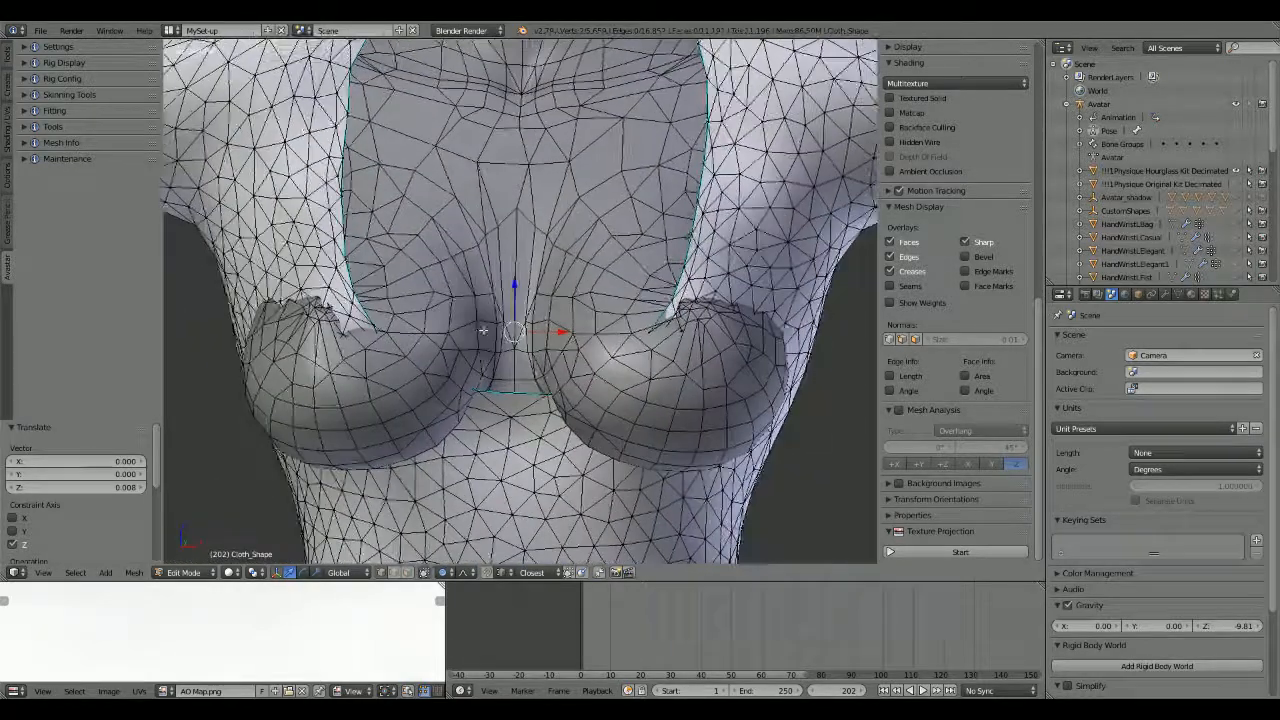
key("g")
key("z")
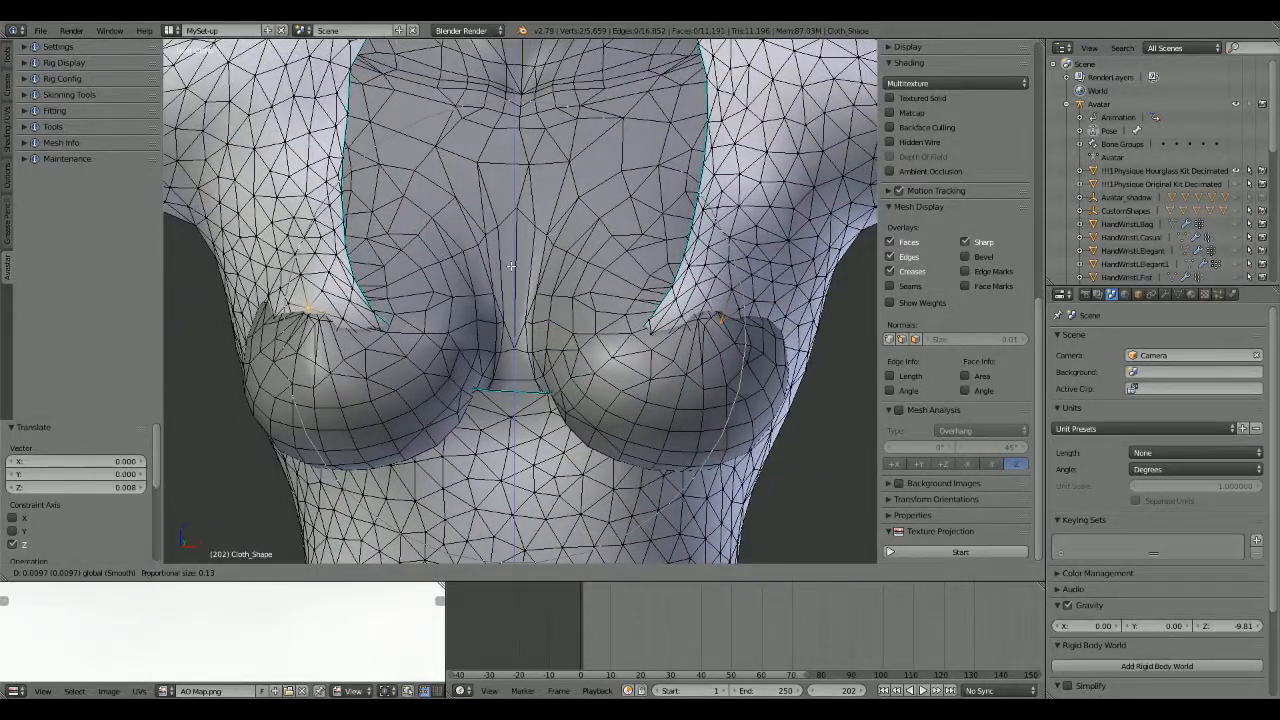
left_click(511, 266)
Step: Move the two bust vertices another -0.005 along Y to pull the dress forward
middle_click_drag(511, 266, 478, 328)
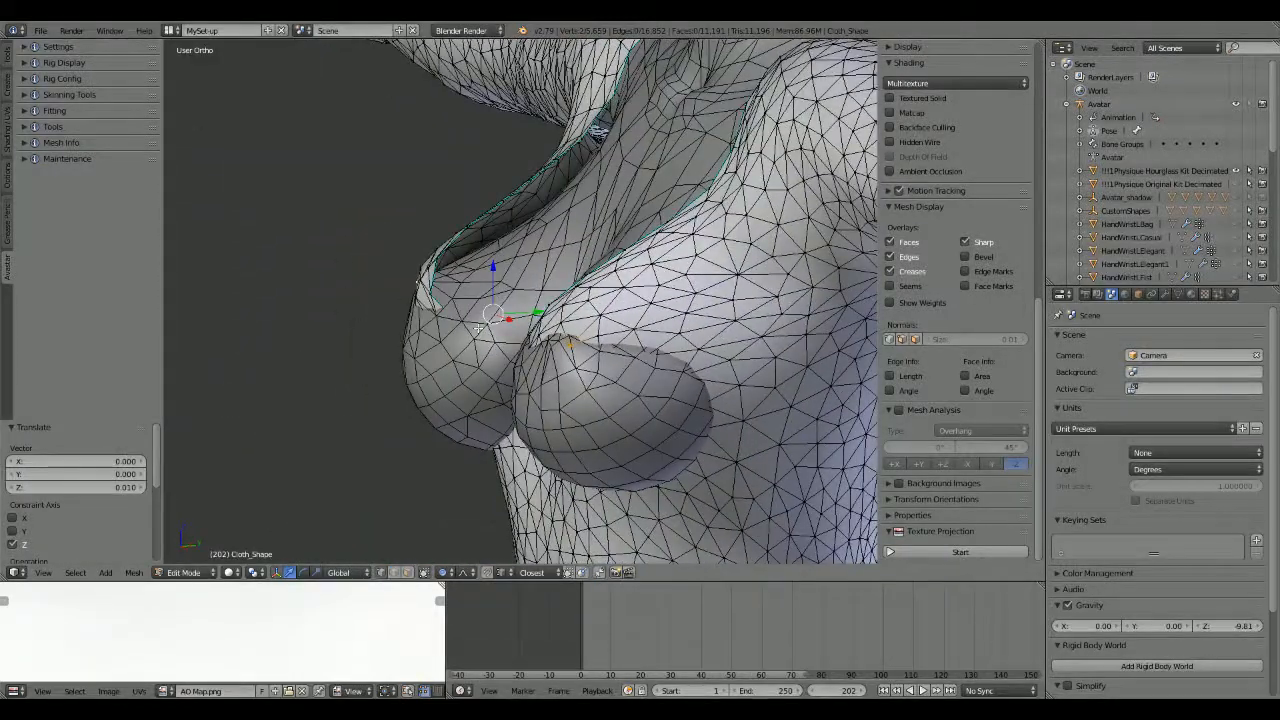
key("g")
key("y")
left_click(531, 314)
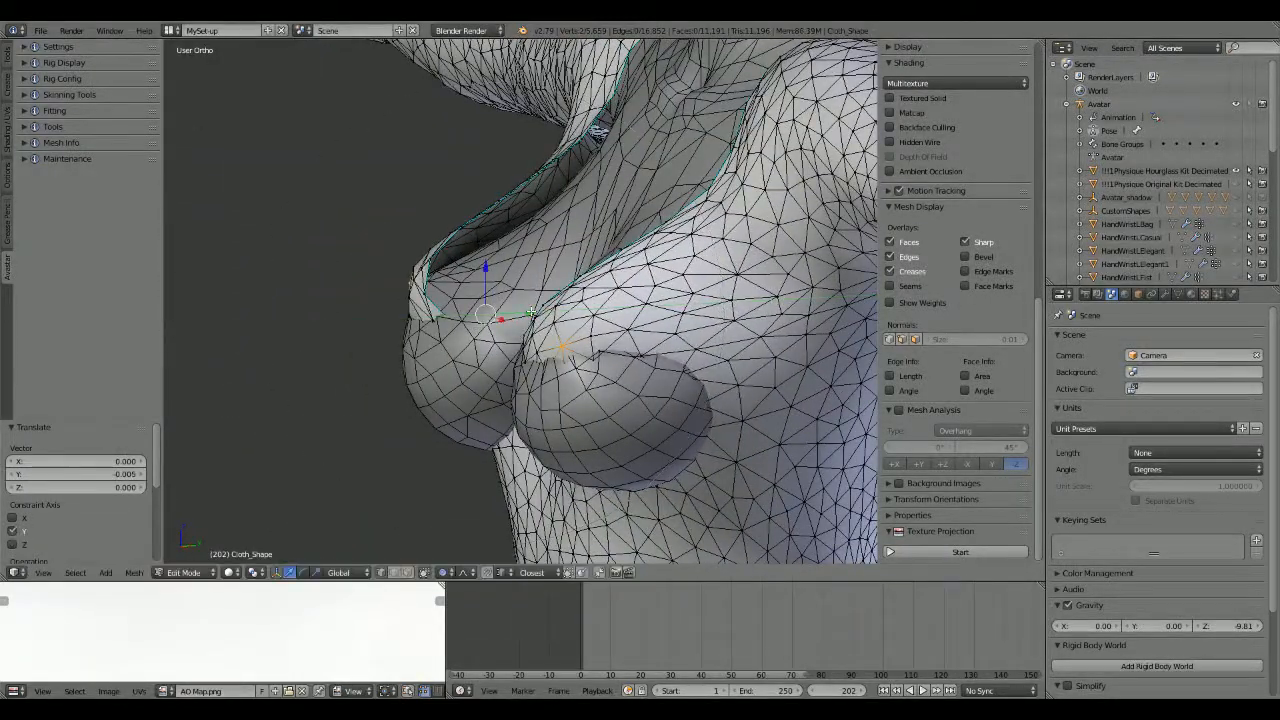
Step: Move the two bust vertices -0.016 along Z with a proportional size of 0.13
key("g")
key("y")
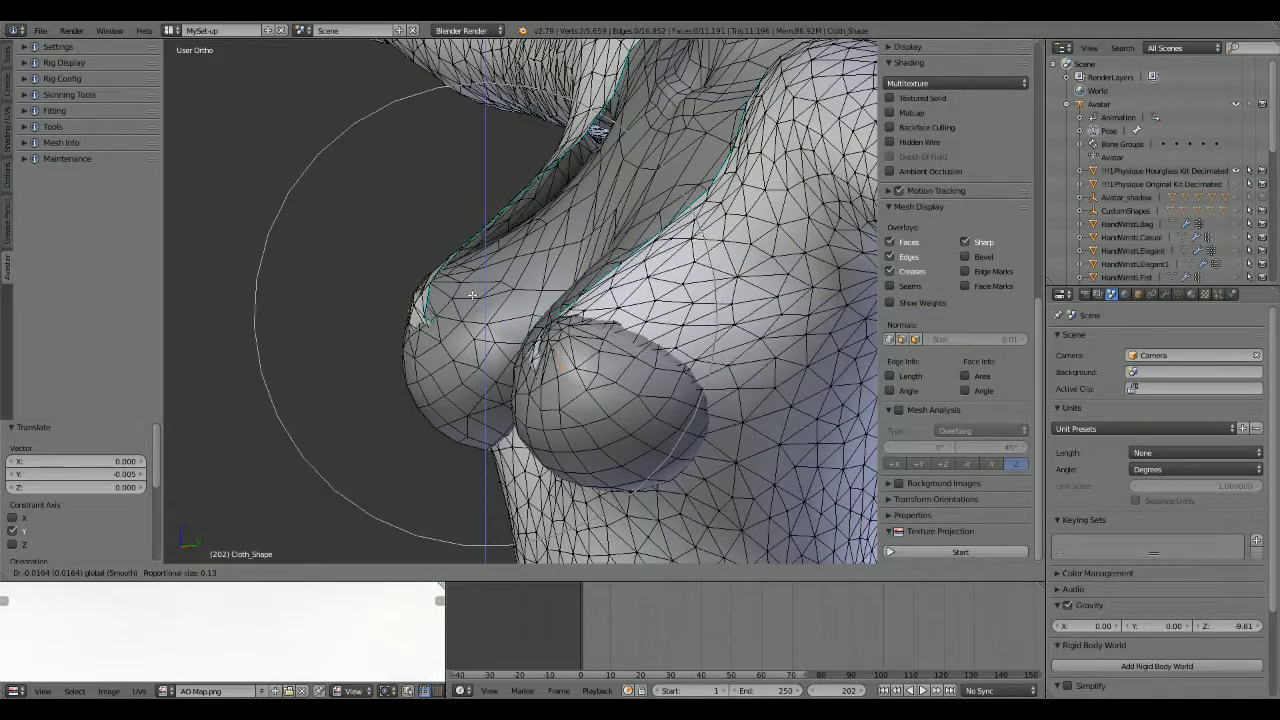
key("z")
left_click(472, 295)
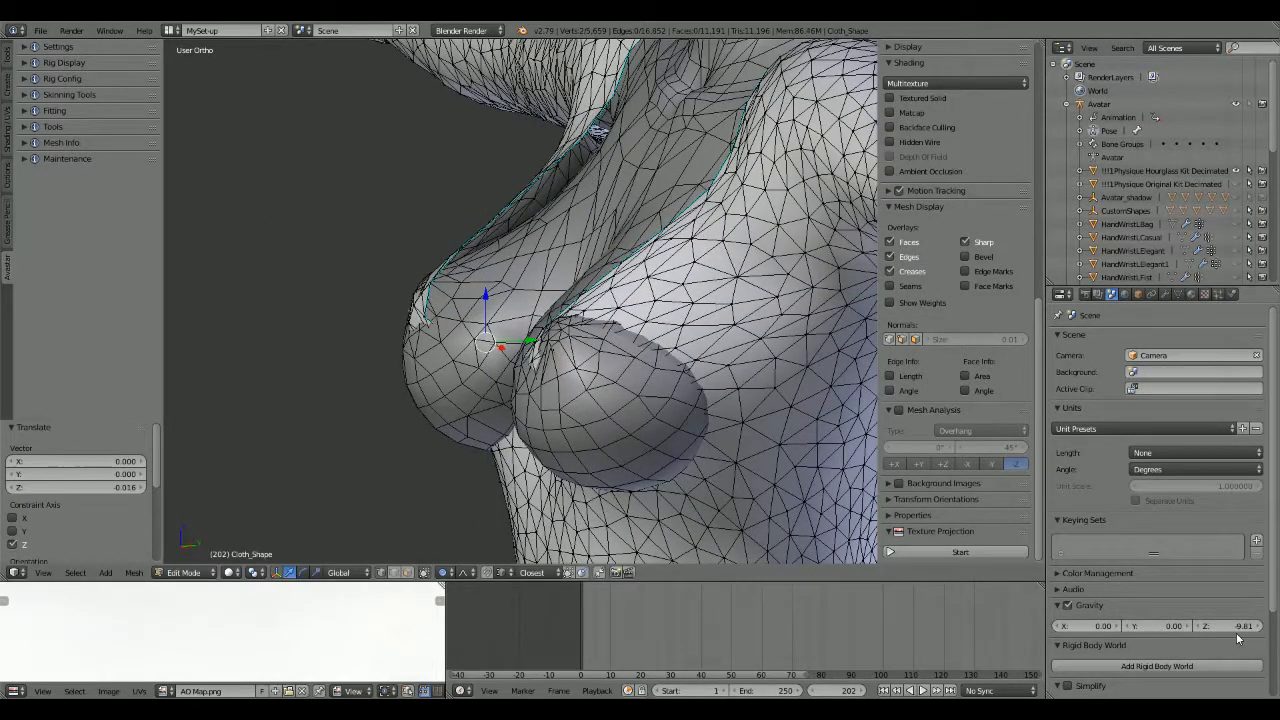
Step: Adjust the two bust vertices along Z from a turned view and move them -0.001 along Y
middle_click_drag(845, 560, 614, 316)
key("g")
key("z")
left_click(705, 398)
key("g")
key("y")
left_click(455, 399)
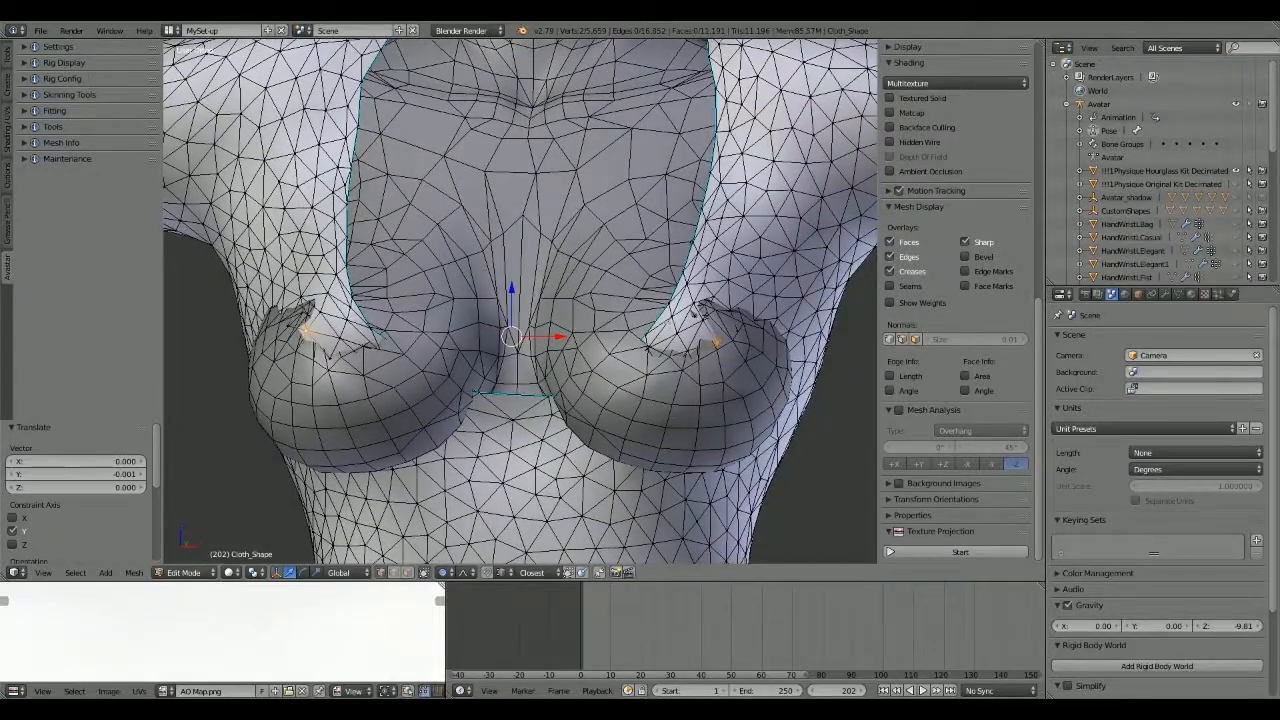
Step: Select the two mirrored dress vertices between and just below the breasts and move them -0.032 along Y with a proportional size of 0.13
key("a")
scroll(883, 430, "down", 2)
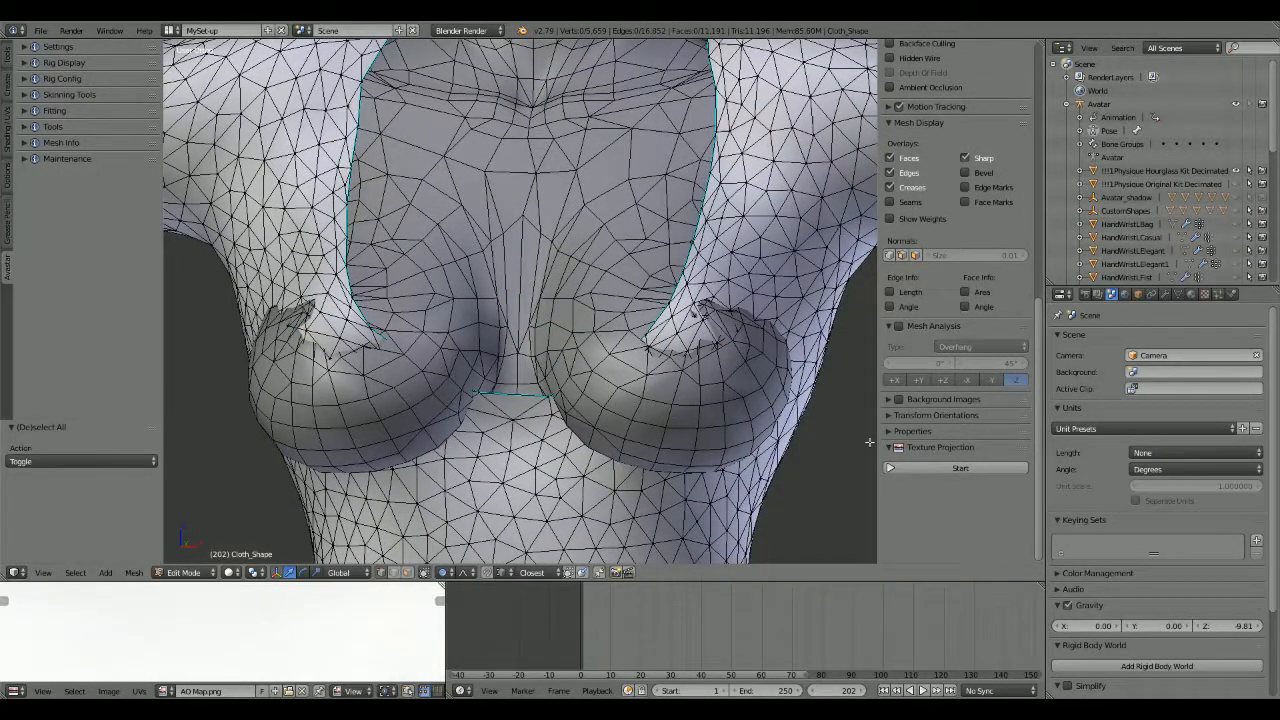
right_click(566, 455)
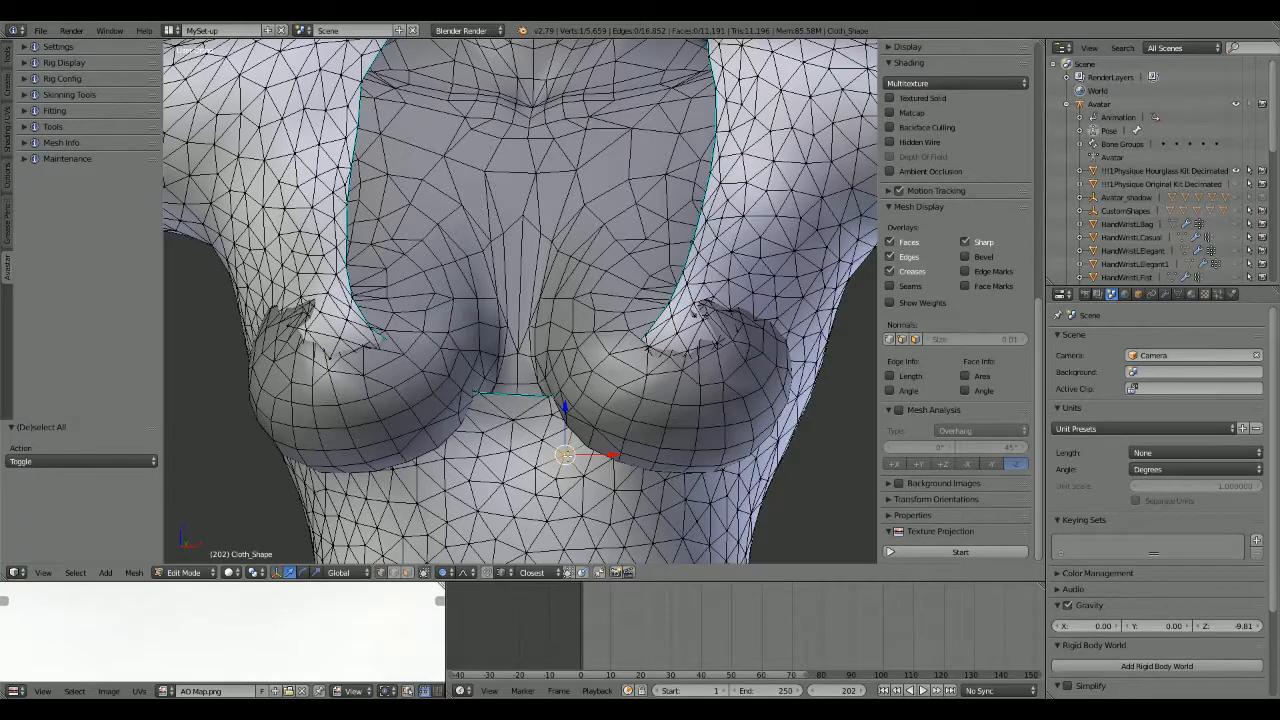
middle_click_drag(566, 455, 535, 545)
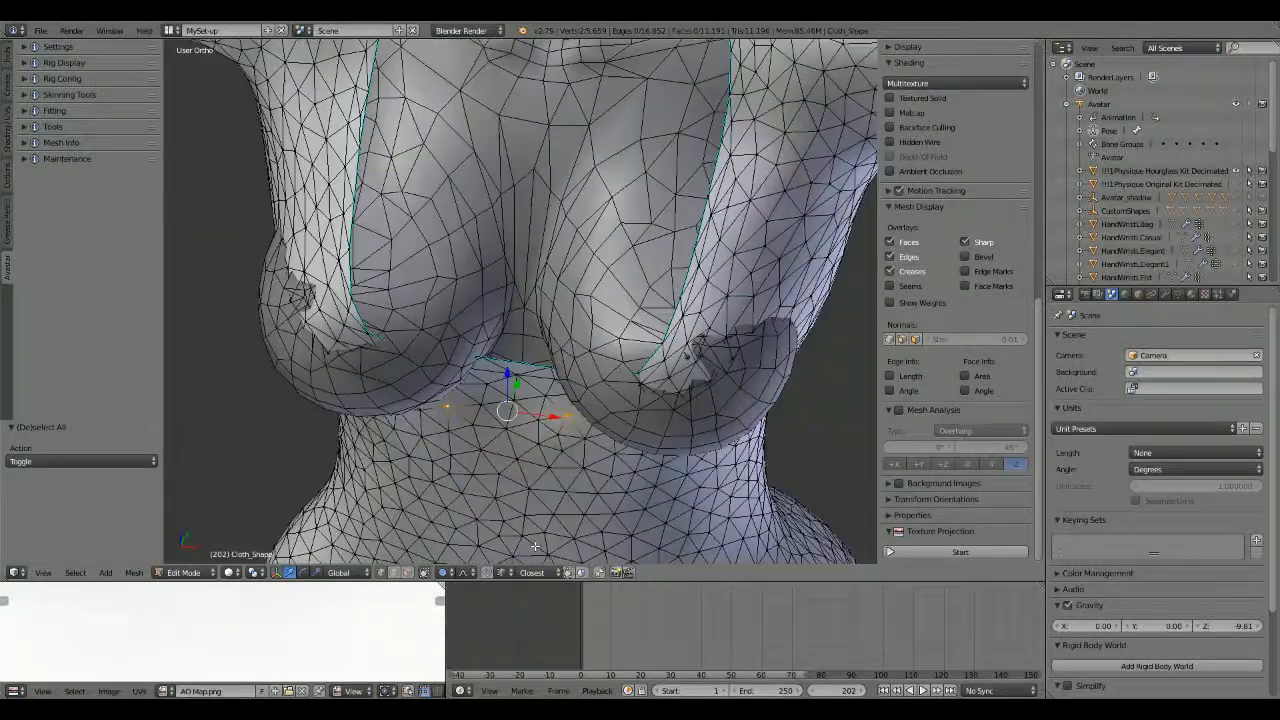
key("g")
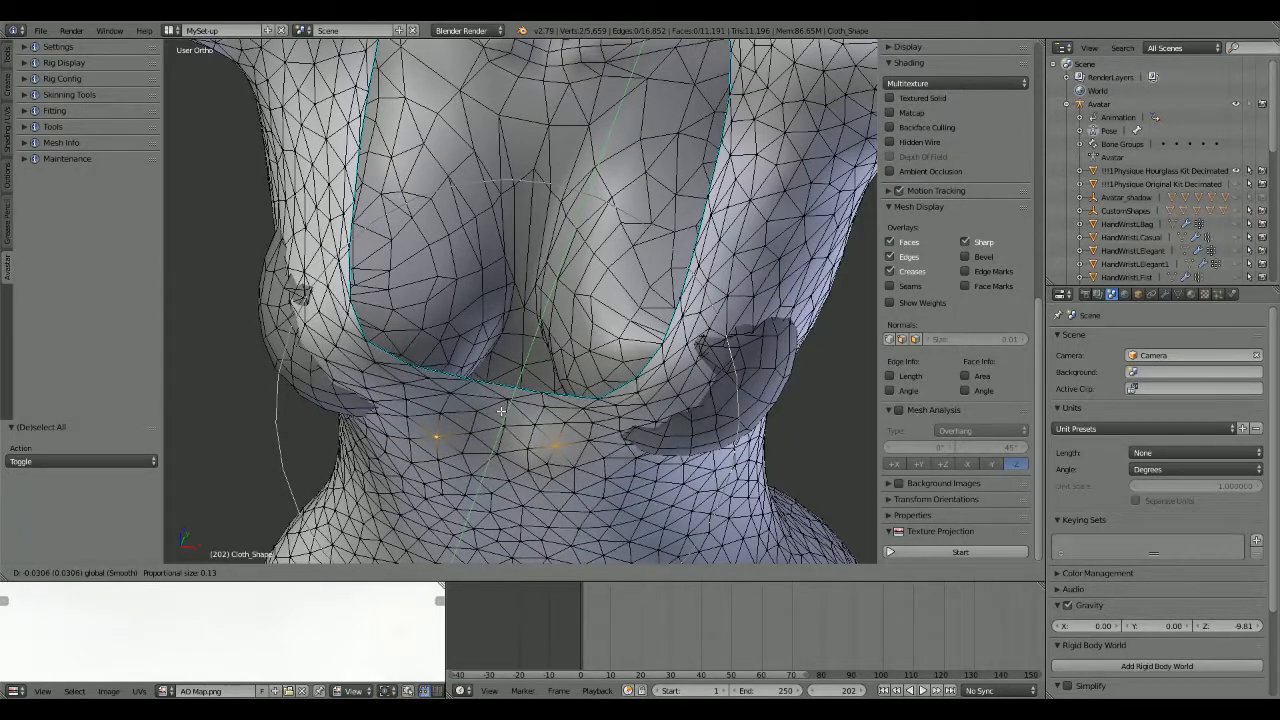
left_click(502, 413)
middle_click_drag(502, 413, 532, 358)
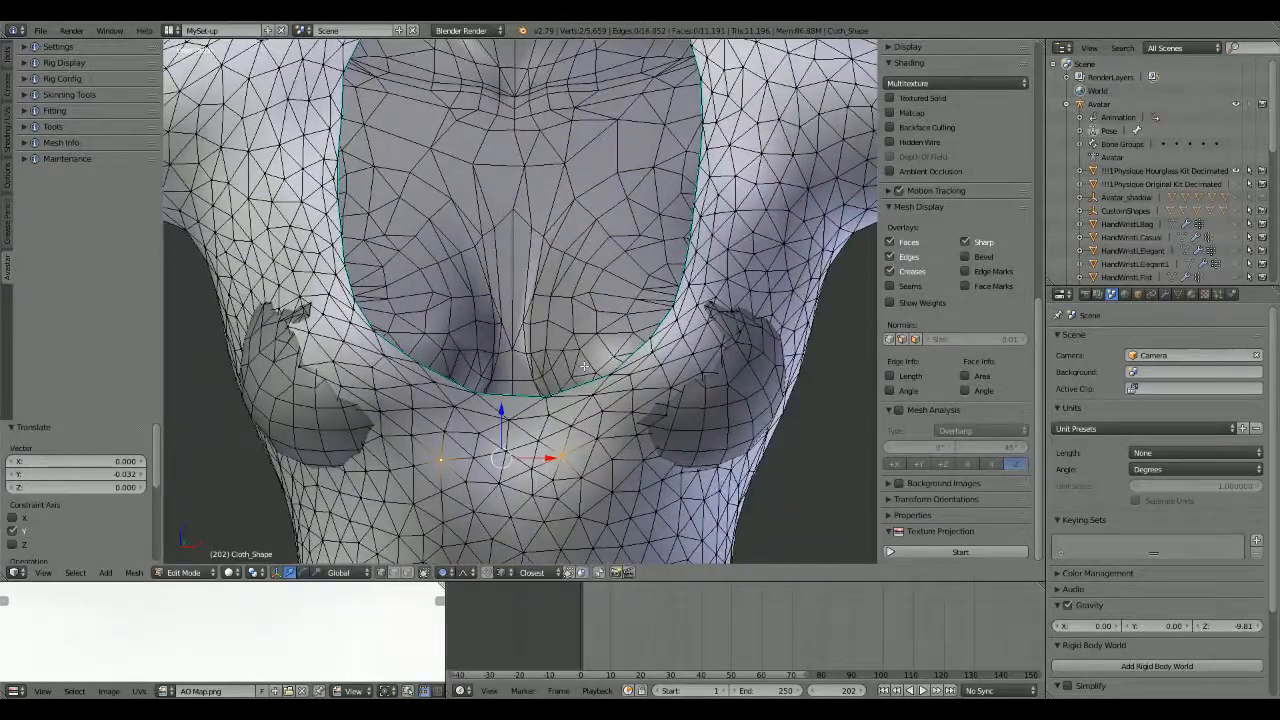
Step: Select the dress vertex below each breast's outer side and move both -0.052 along Y with a proportional size of 0.16
middle_click_drag(572, 420, 165, 94)
right_click(719, 476)
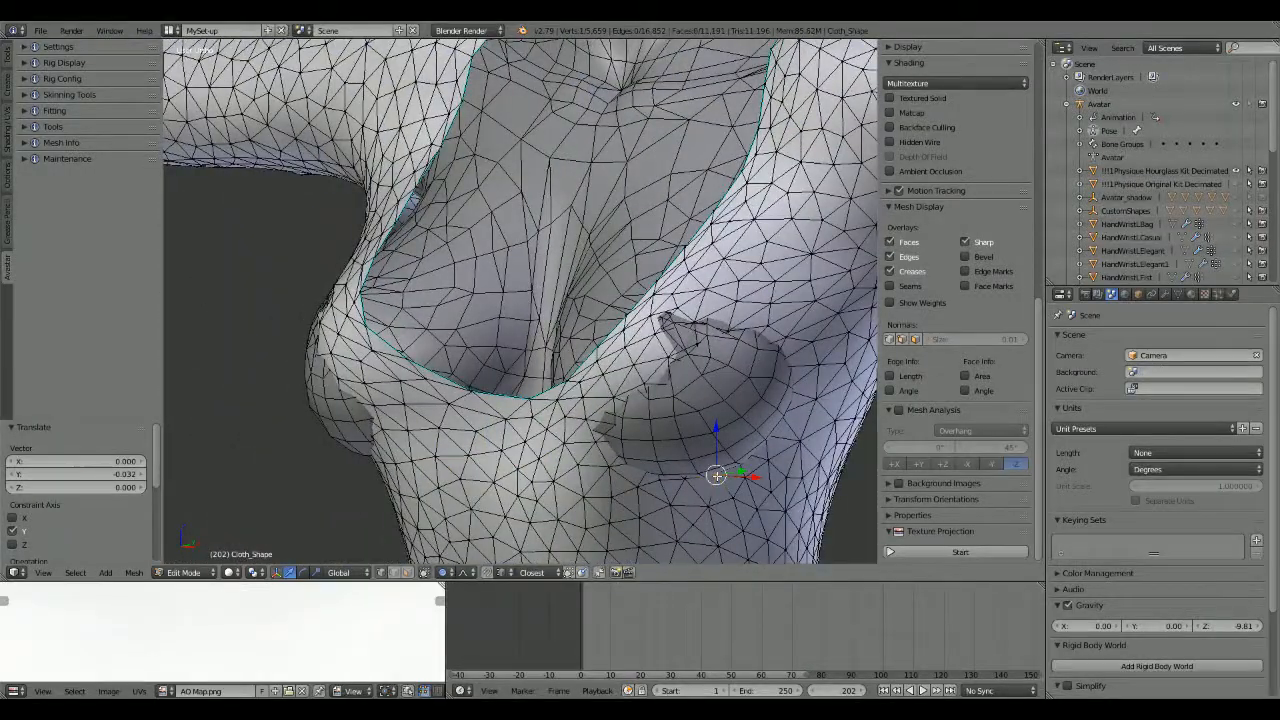
middle_click_drag(556, 463, 649, 462)
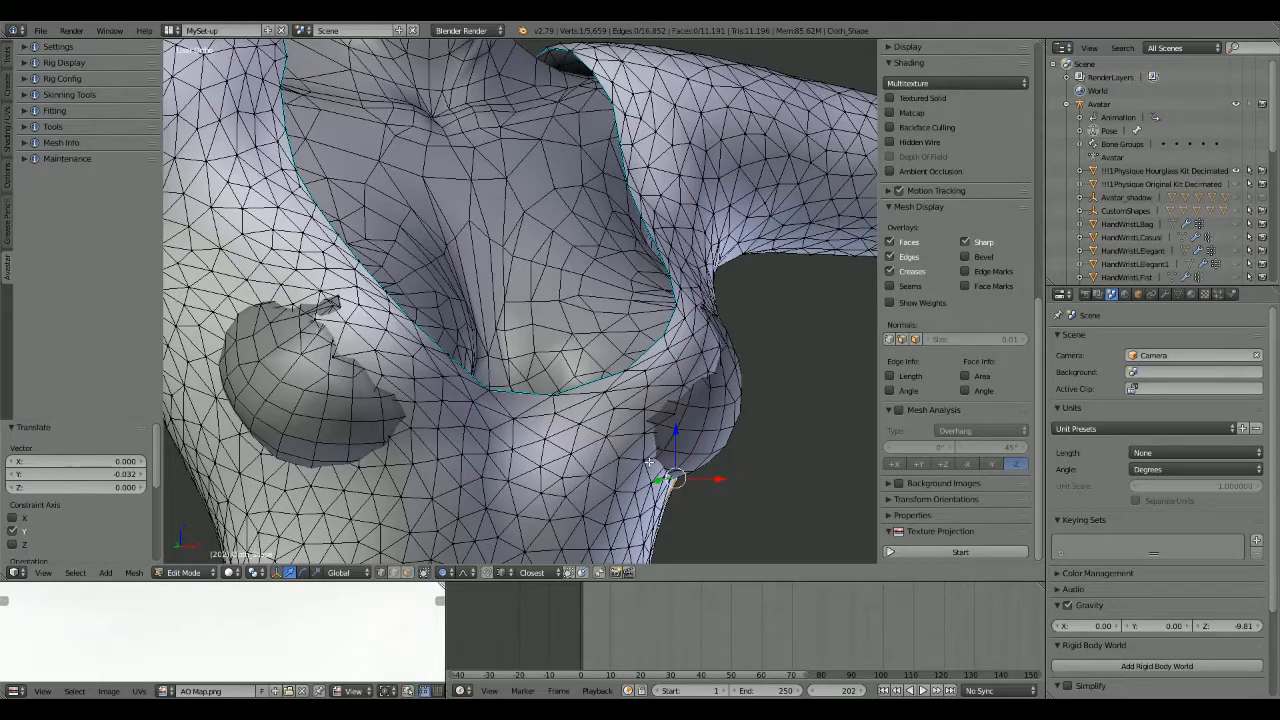
middle_click_drag(307, 466, 348, 124)
key("g")
key("y")
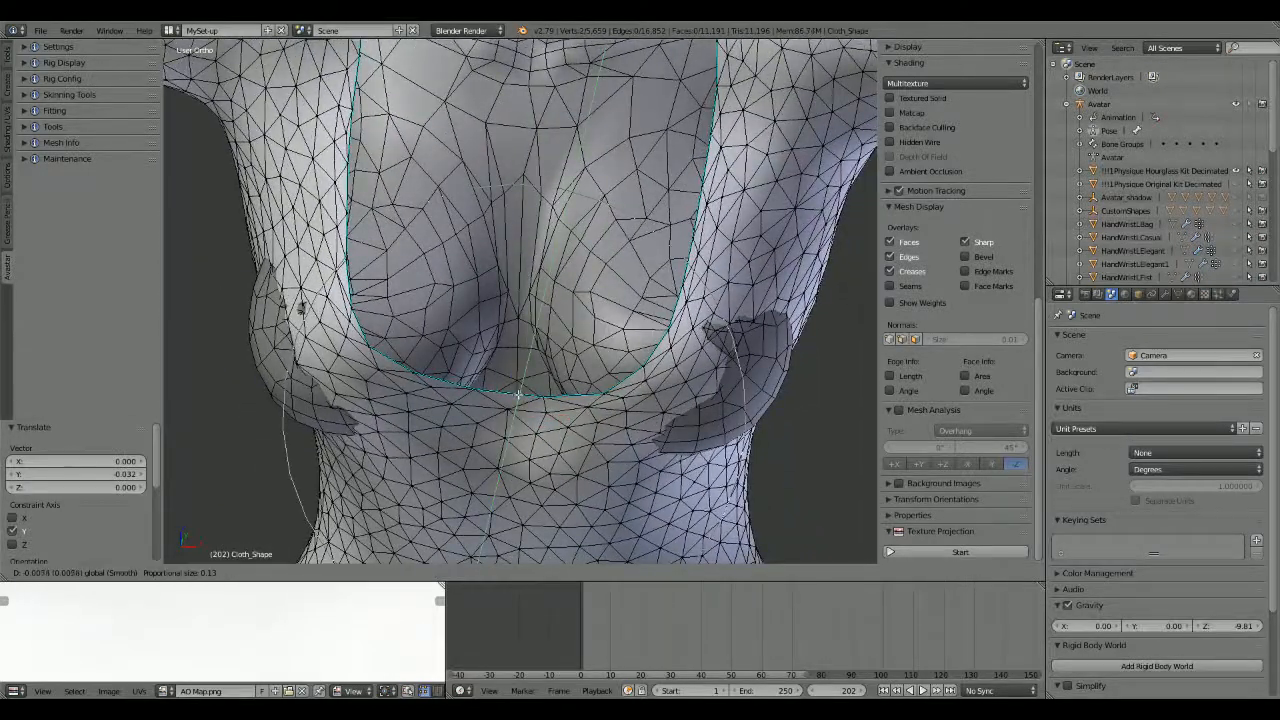
scroll(511, 410, "down", 2)
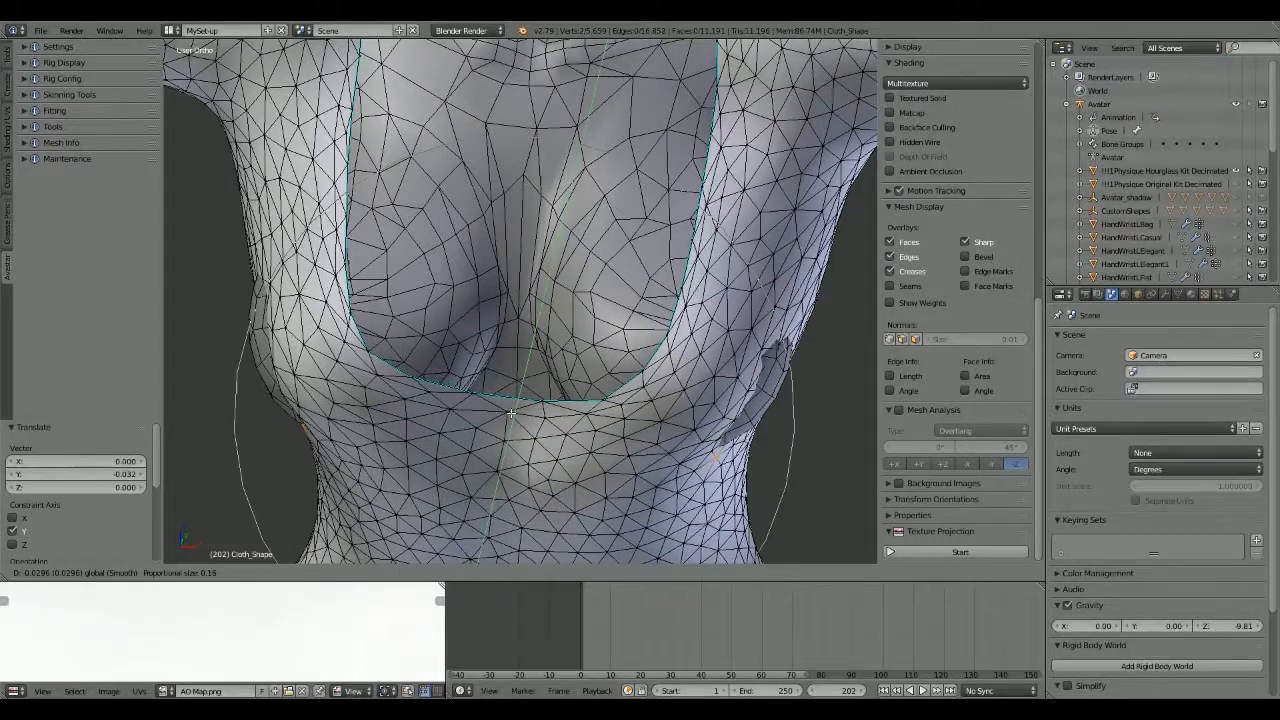
left_click(505, 428)
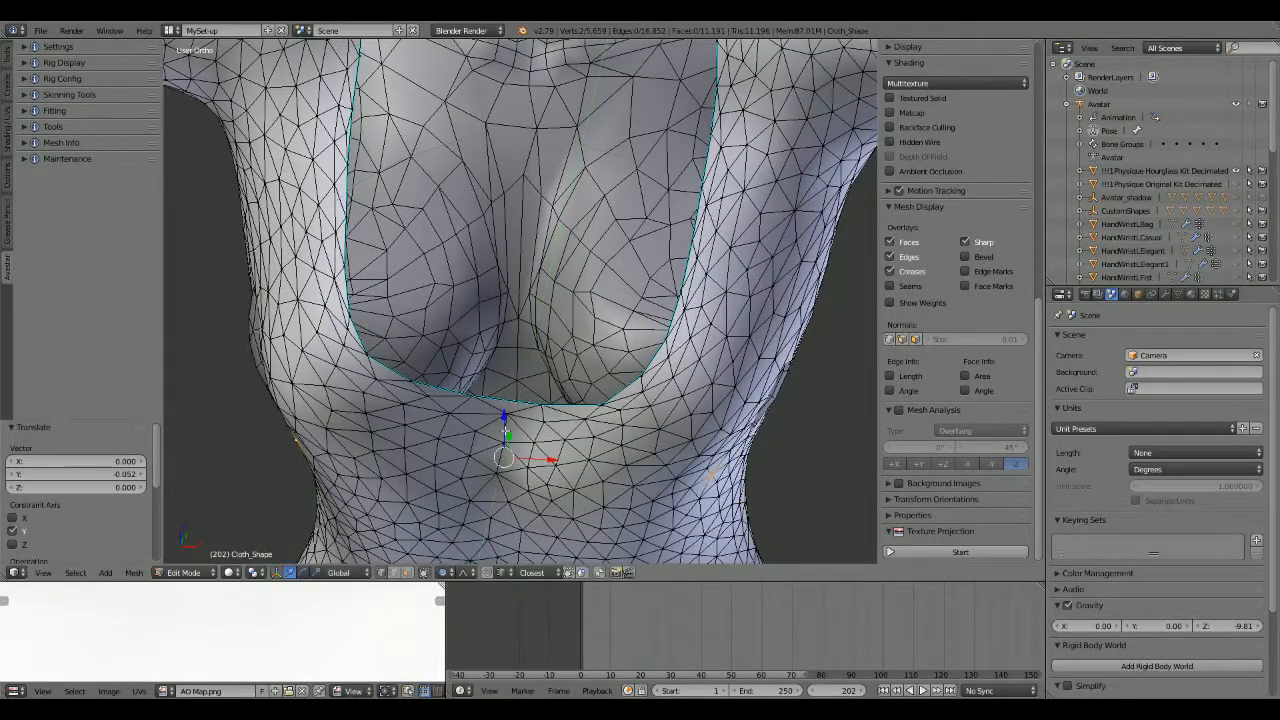
key("a")
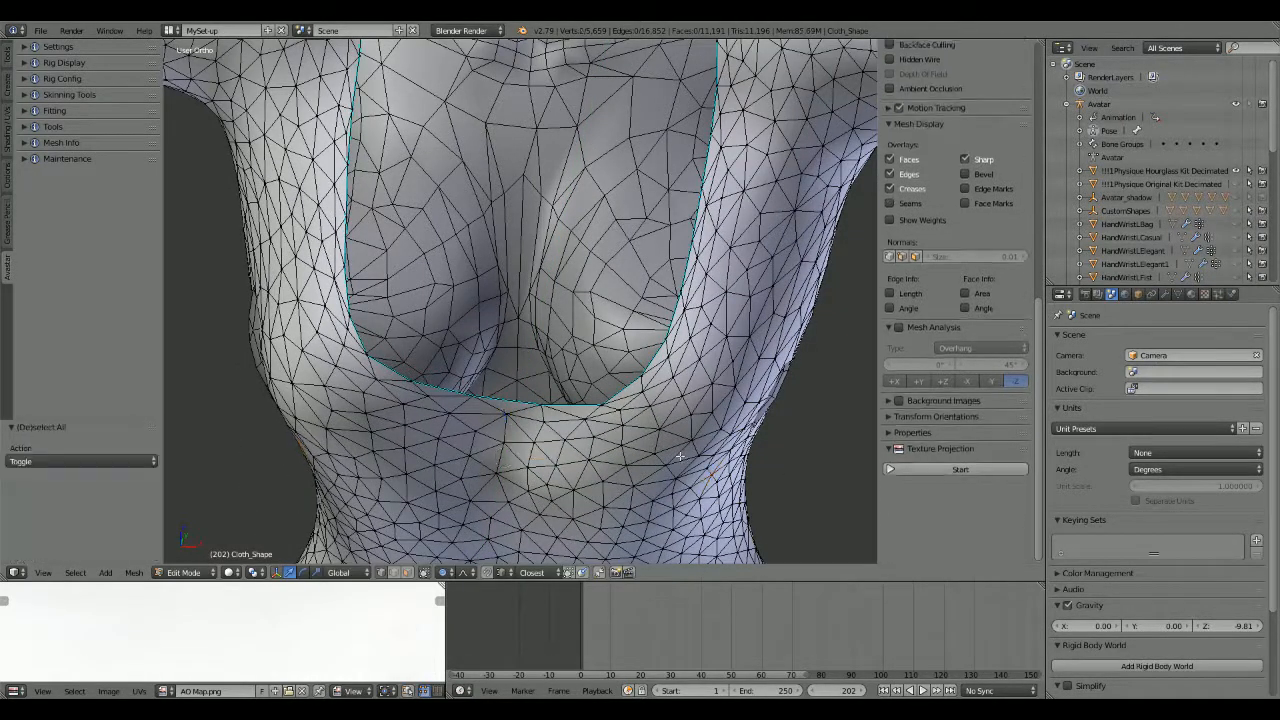
right_click(690, 441)
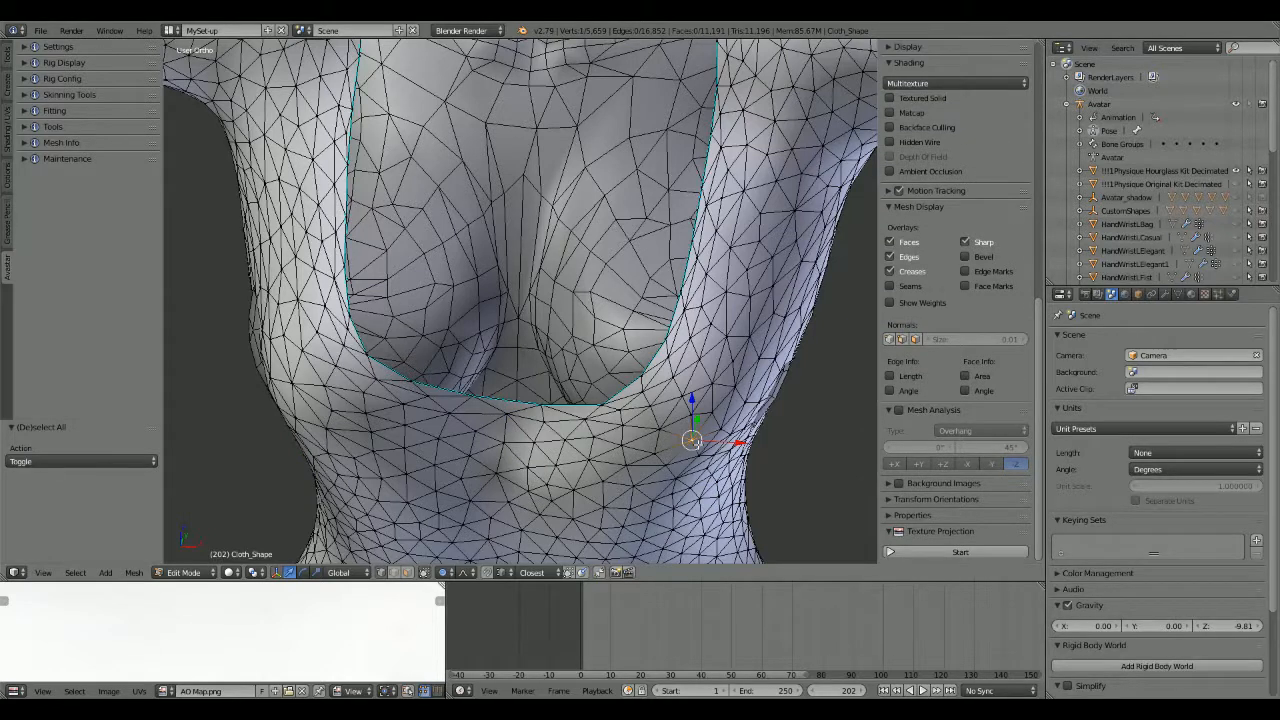
key("ctrl+z")
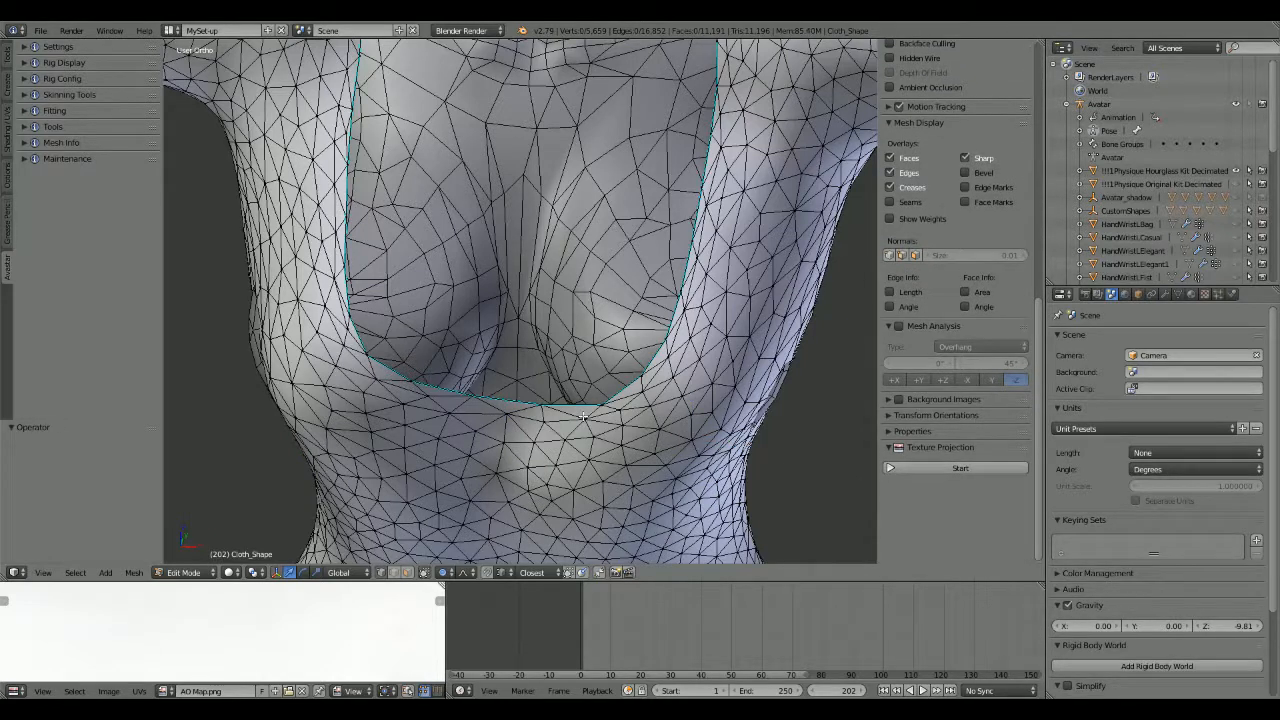
key("ctrl+z")
Step: Scale the two outer under-bust vertices by 1.047, and move the vertex at the remaining gap on the avatar's right breast -0.004 along X
key("s")
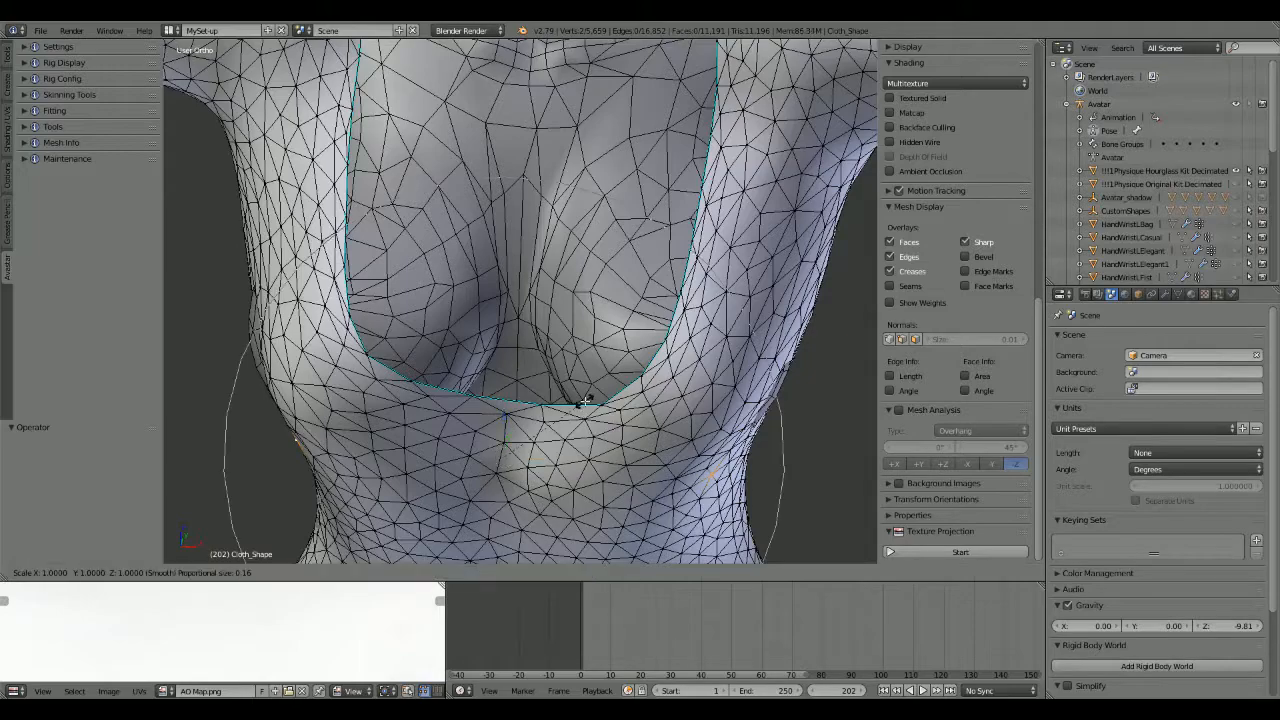
left_click(590, 400)
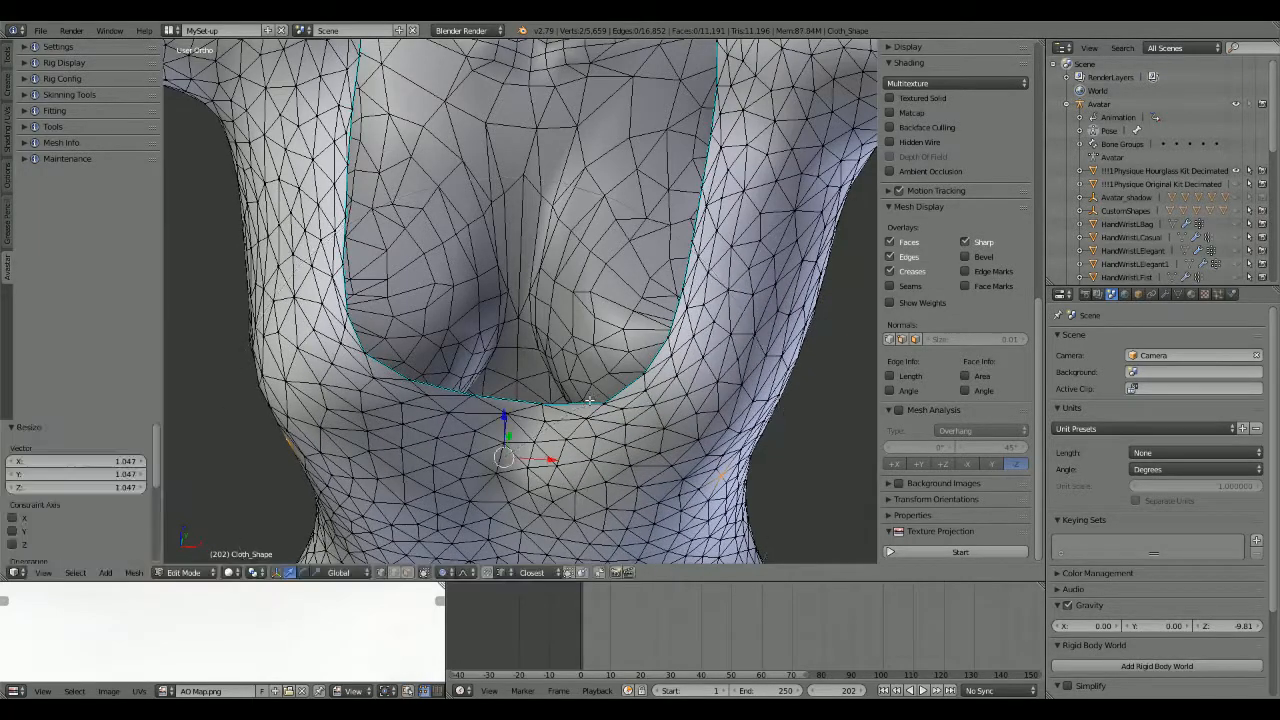
middle_click_drag(590, 400, 478, 433)
right_click(257, 403)
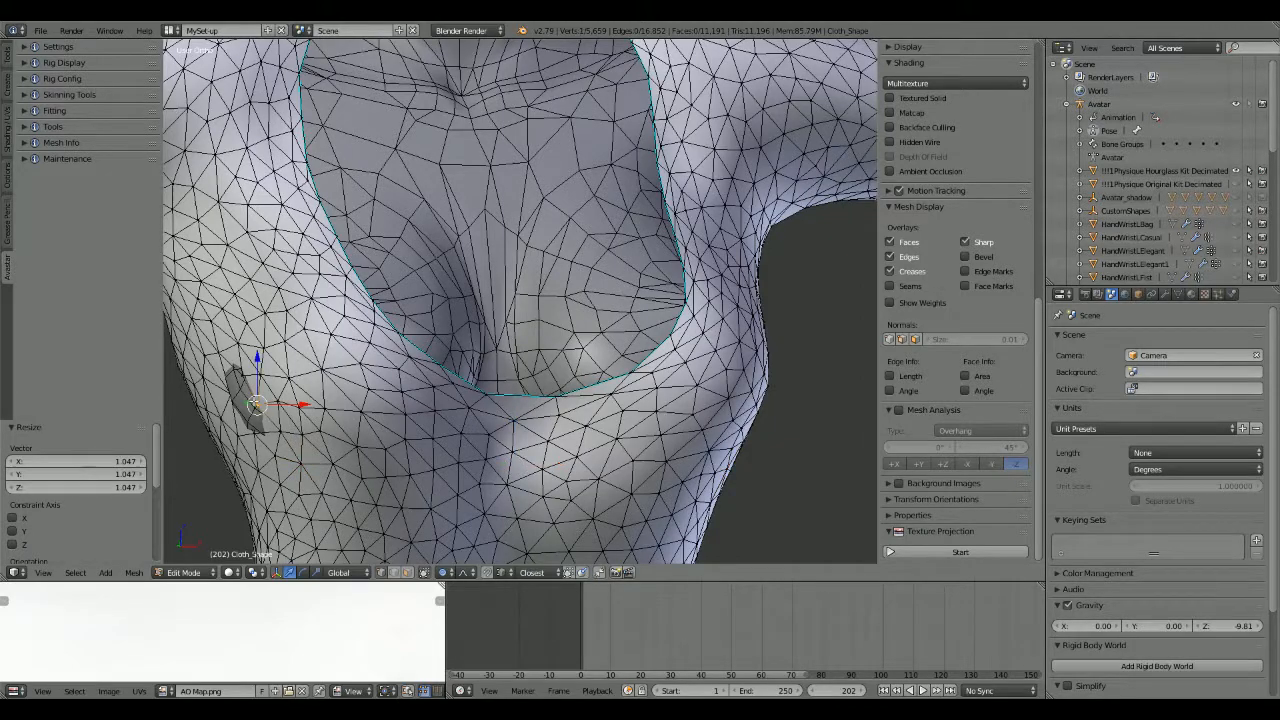
left_click_drag(304, 404, 297, 404)
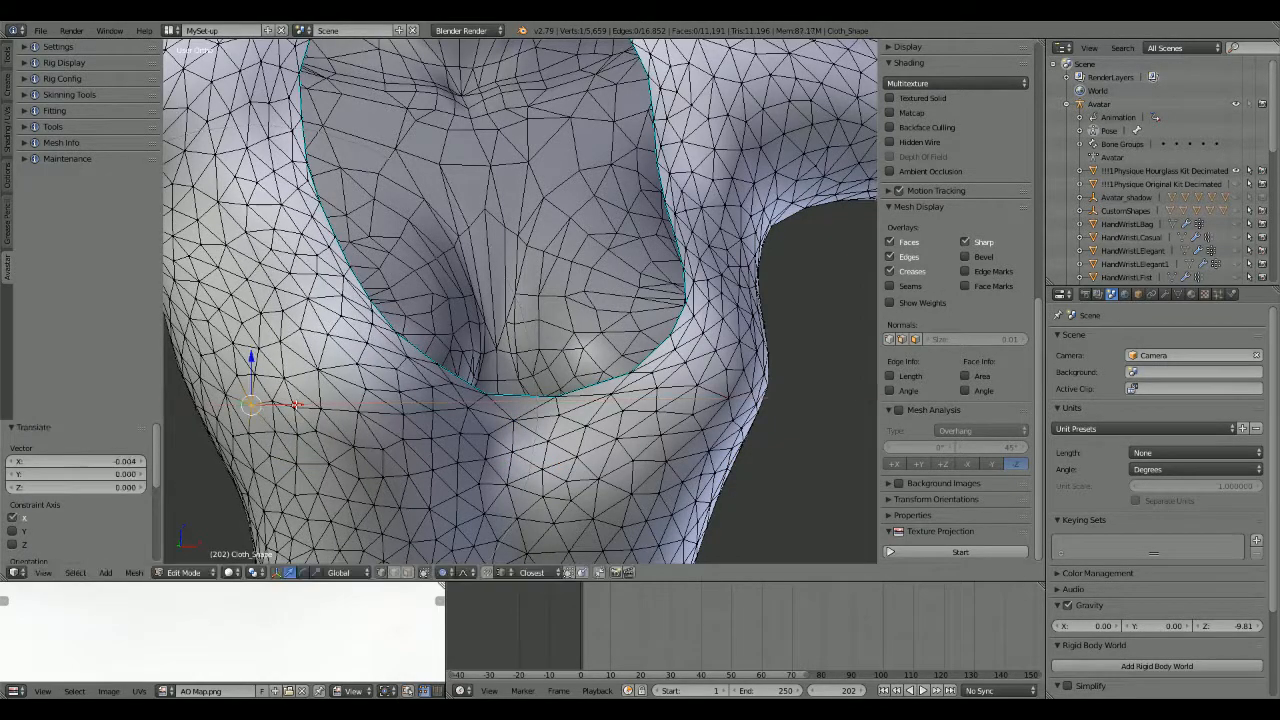
Step: Switch to the front orthographic view and examine how the dress covers the bust, hips and thighs
middle_click_drag(297, 406, 507, 325)
scroll(482, 440, "up", 4)
scroll(503, 378, "down", 4)
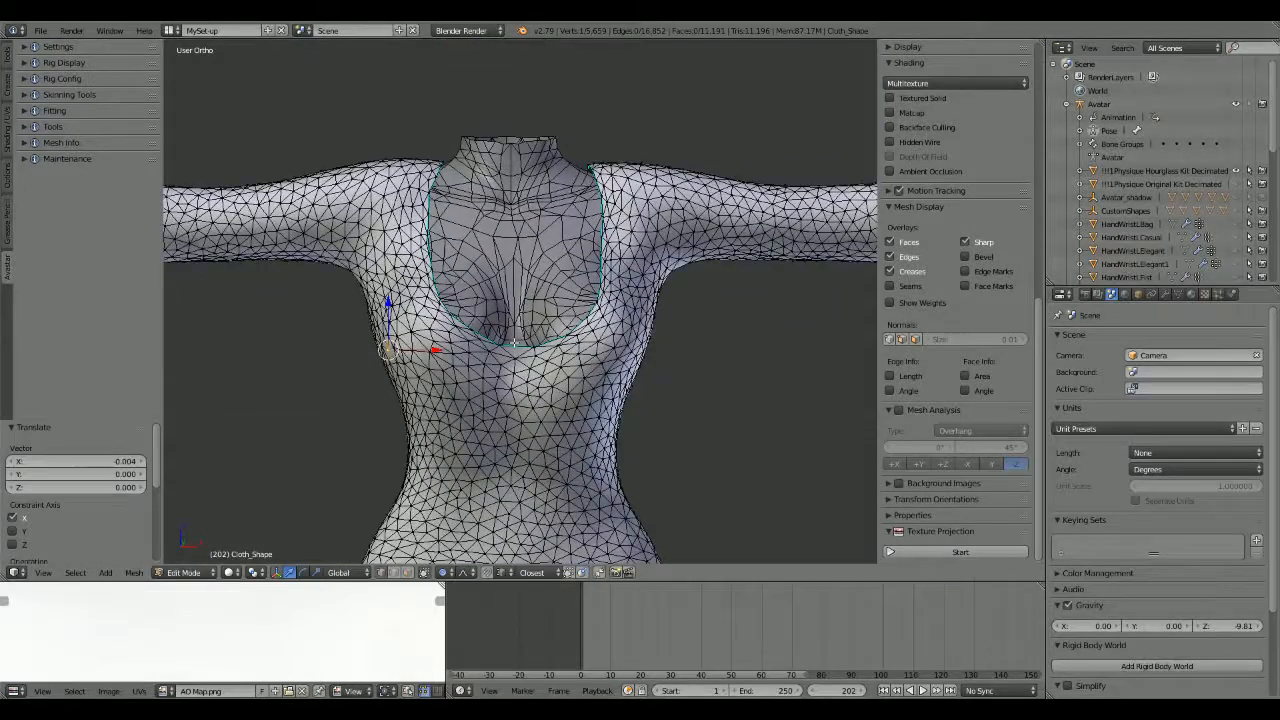
left_click(43, 572)
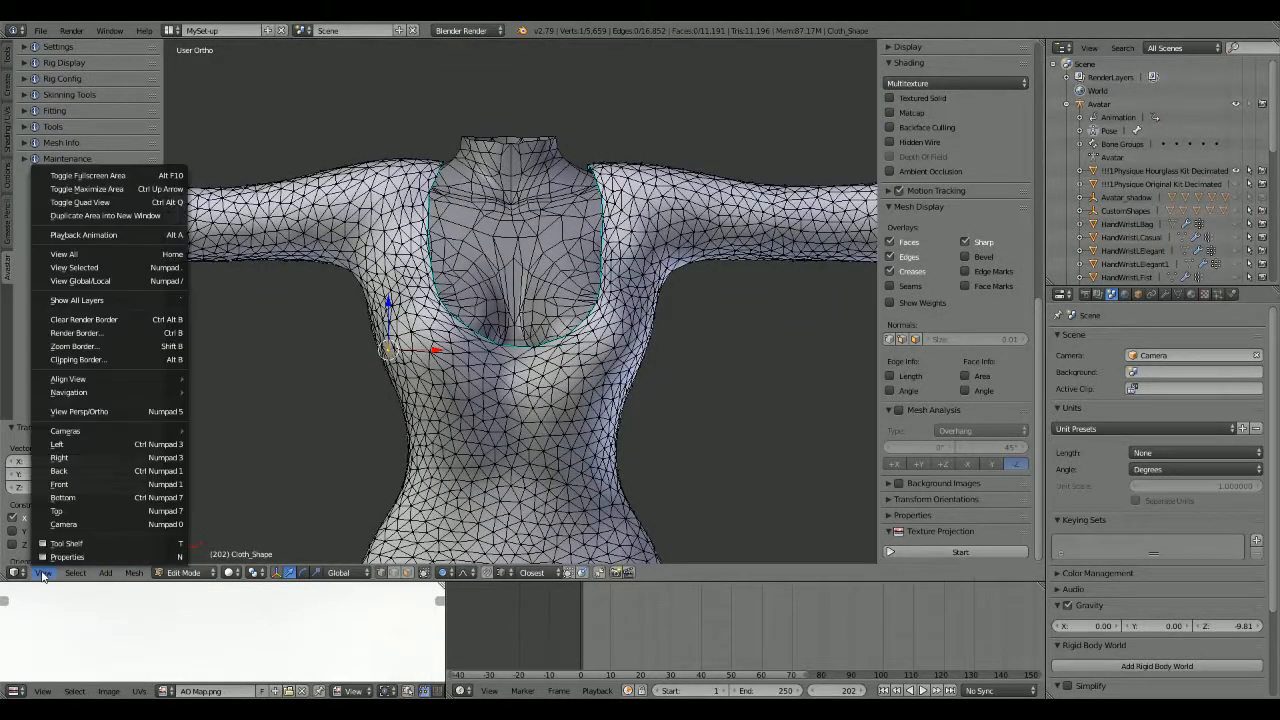
left_click(89, 483)
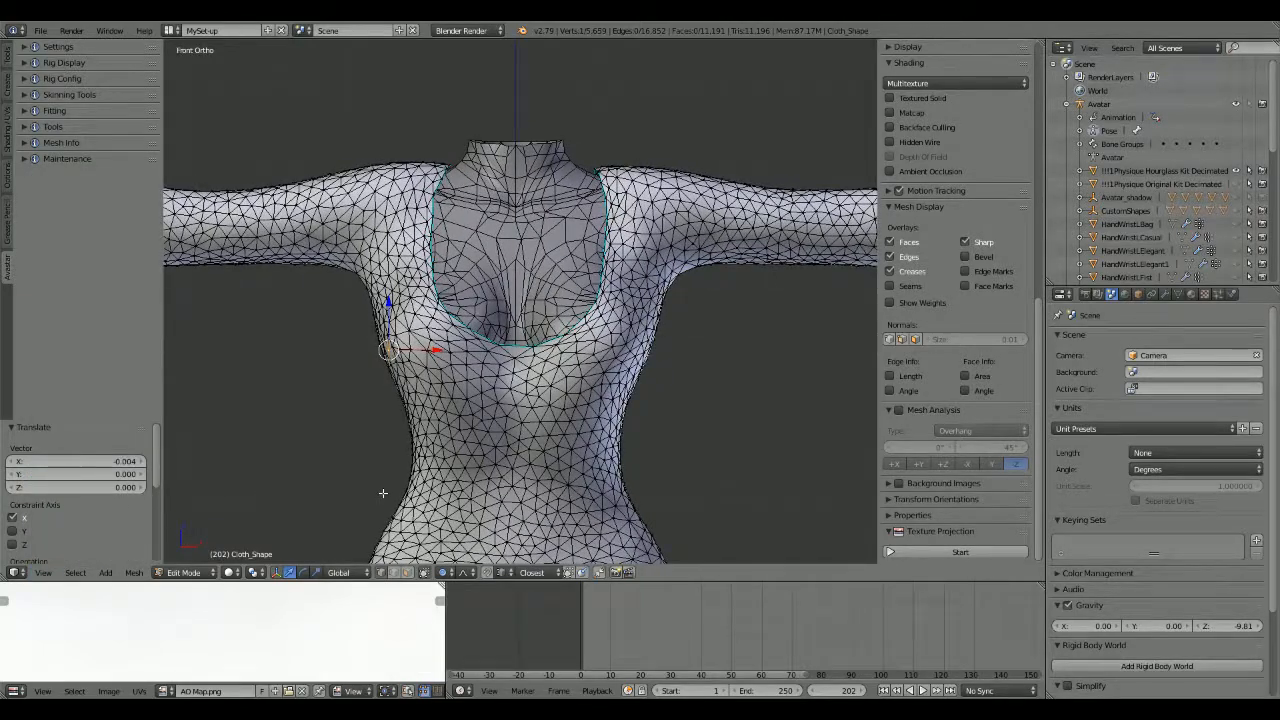
scroll(383, 493, "down", 5)
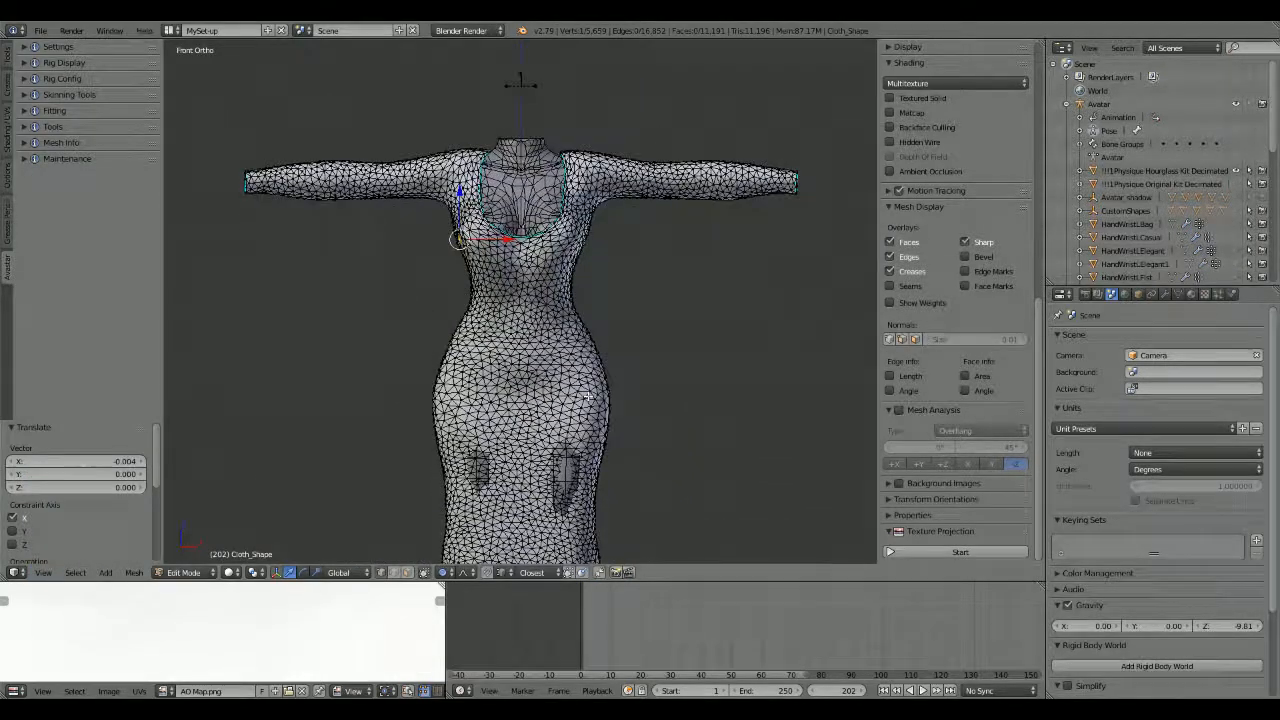
middle_click_drag(587, 398, 589, 365, "shift")
Step: Deselect all dress vertices and bring up the mesh operations to find Symmetrize
key("a")
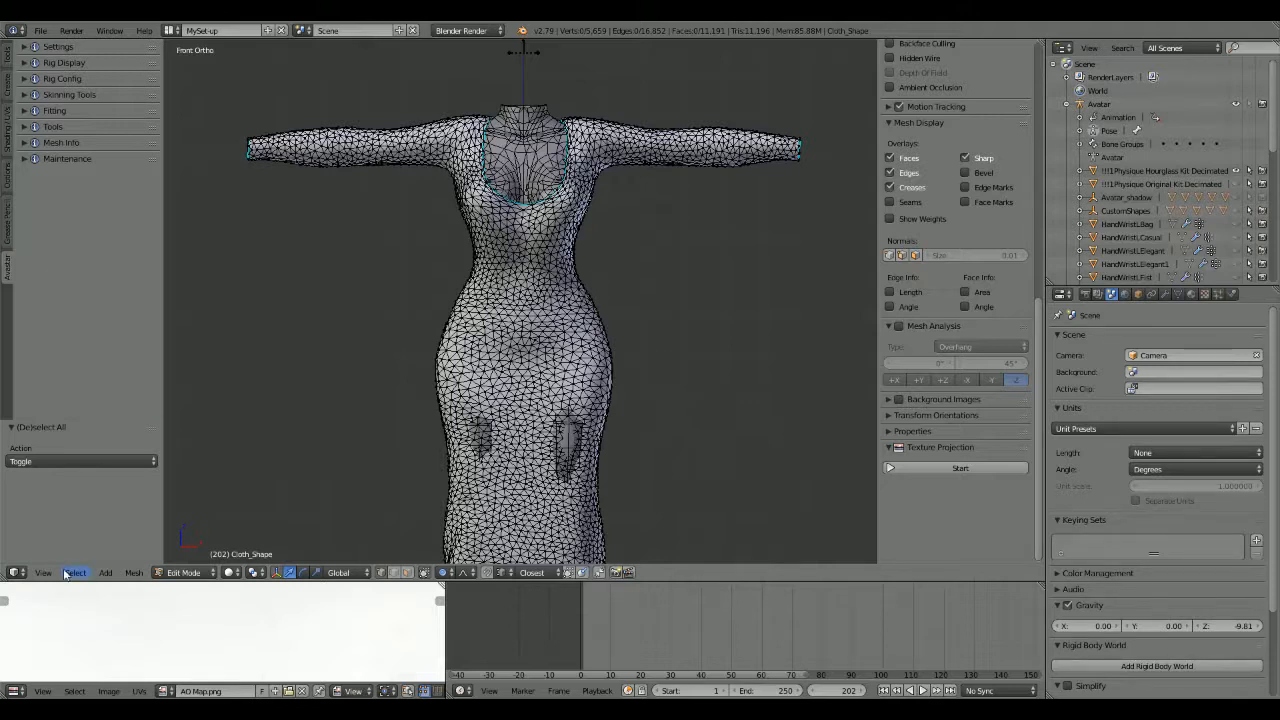
left_click(133, 573)
left_click(133, 573)
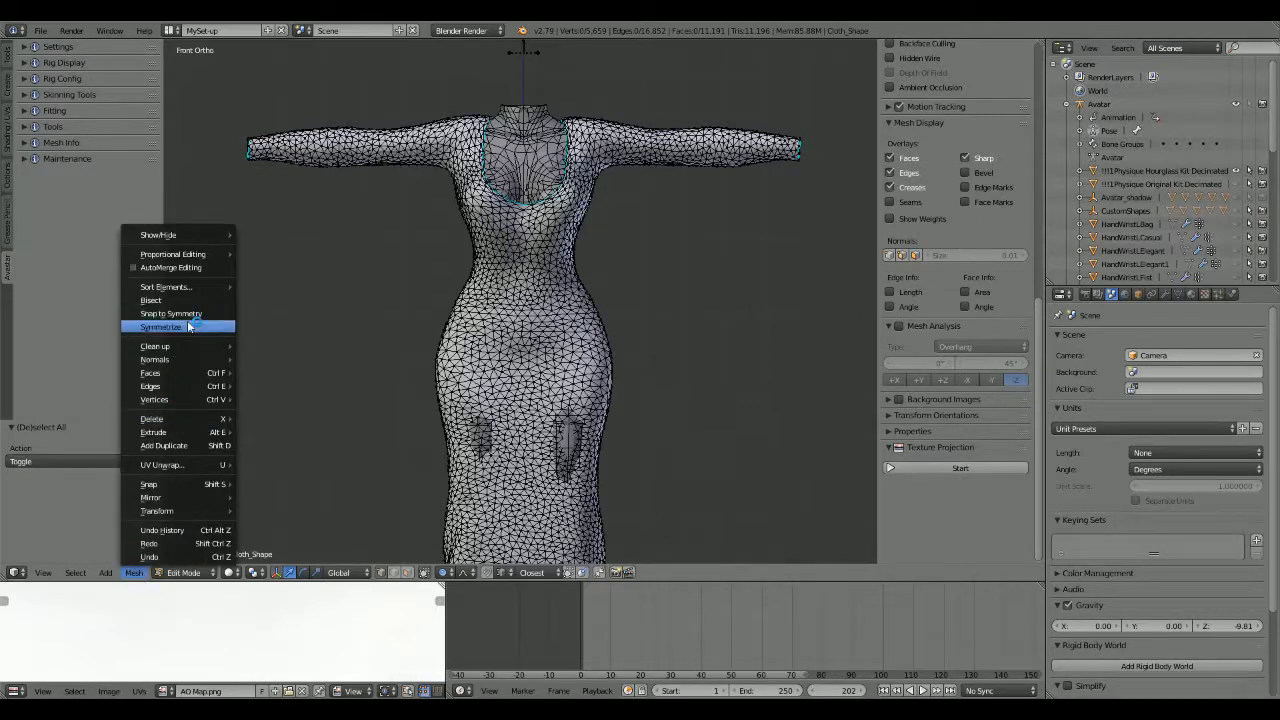